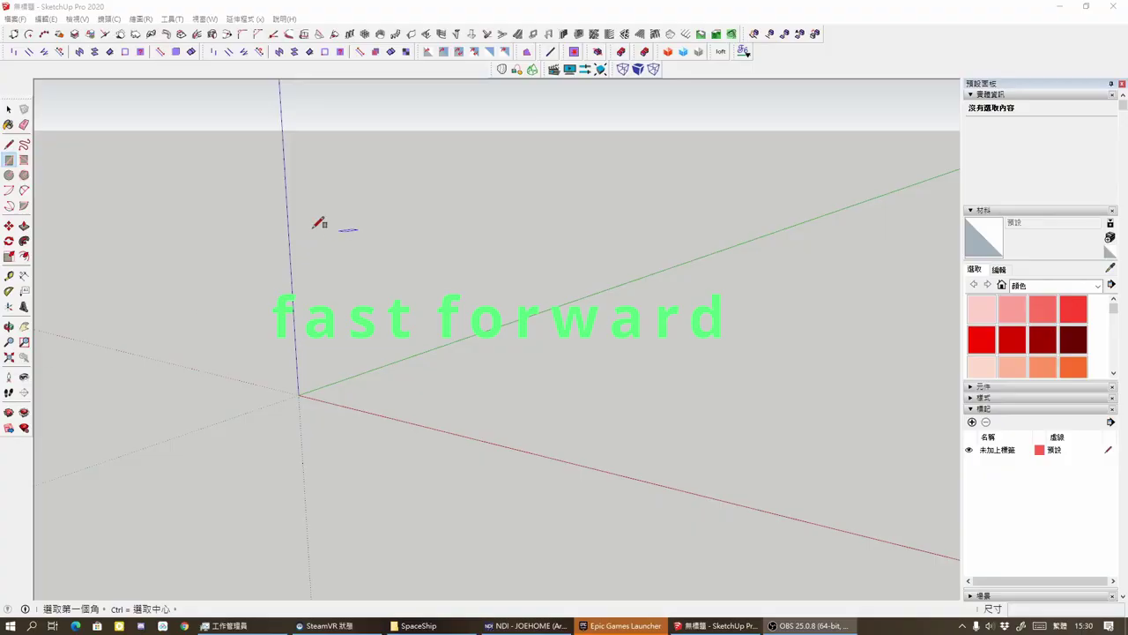
Step: Anchor the floor rectangle's first corner at the SketchUp model origin
left_click(297, 395)
type("18000,")
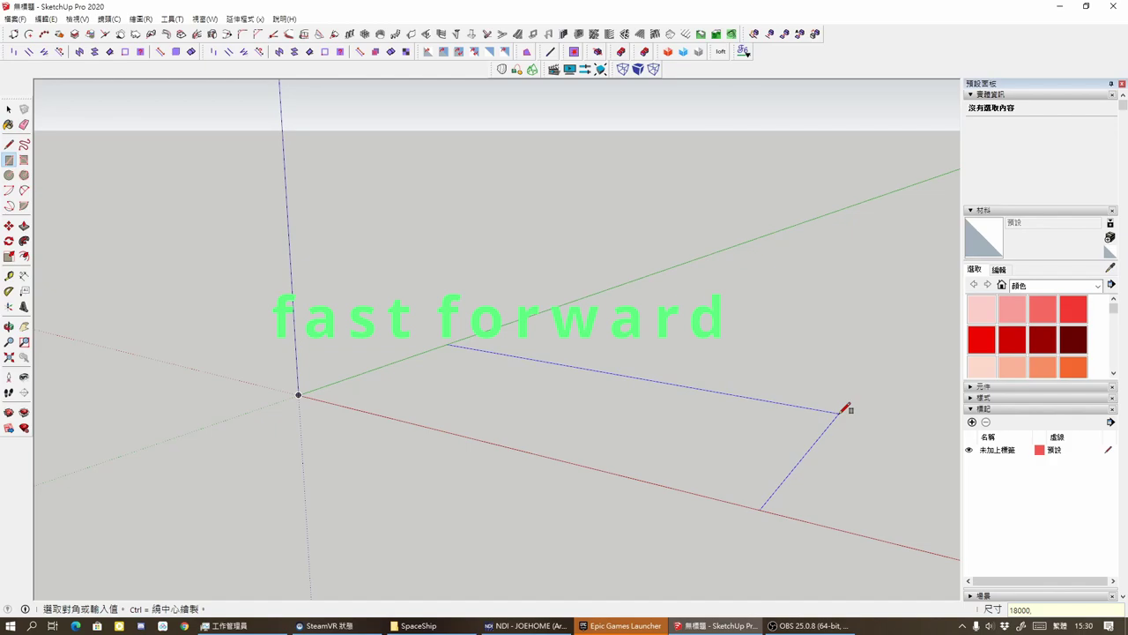
Step: Extrude the floor rectangle into a box and make it a group
key("Return")
scroll(564, 353, "up", 3)
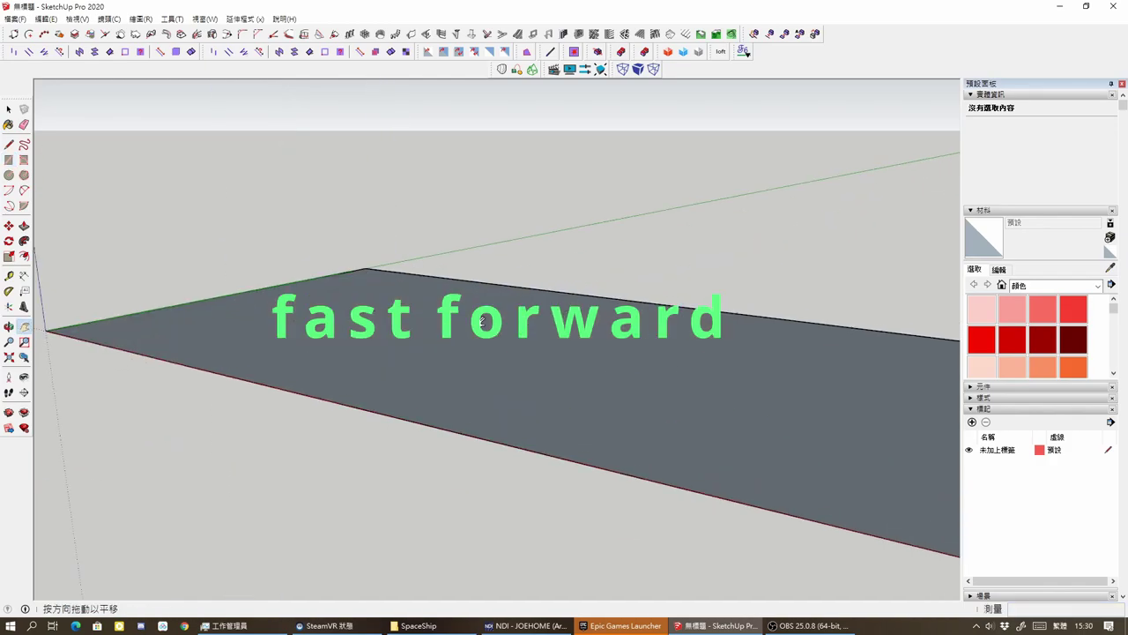
scroll(564, 353, "down", 3)
key("p")
left_click(568, 383)
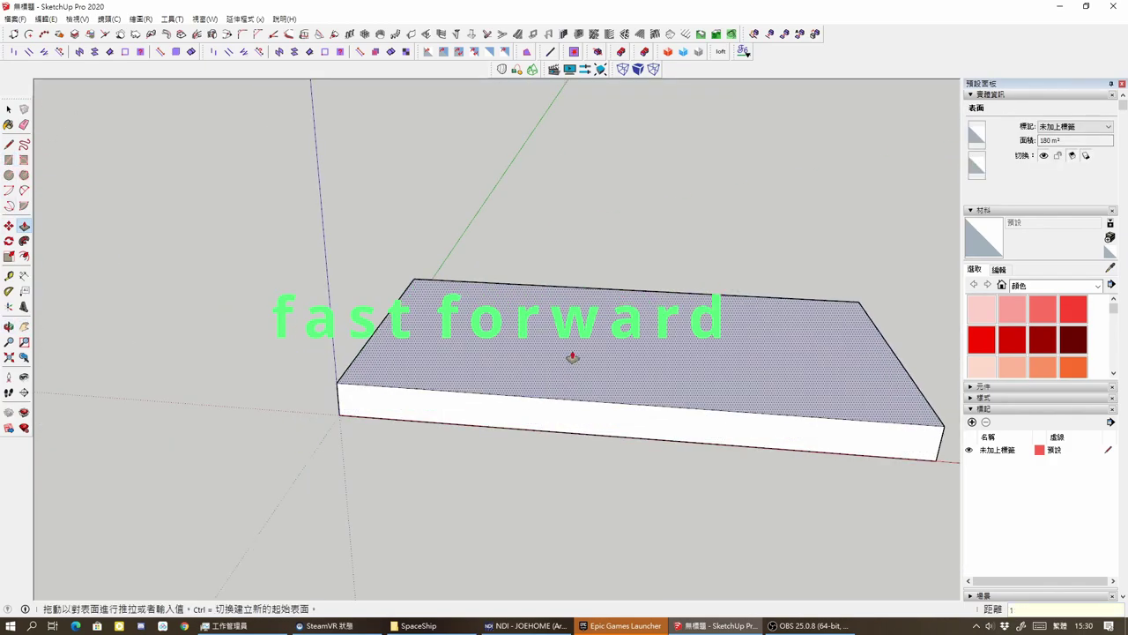
left_click(572, 357)
triple_click(595, 357)
right_click(595, 358)
left_click(635, 461)
Step: Raise the left half of the box top into a higher second step
mouse_move(377, 303)
middle_mouse_down()
mouse_move(518, 304)
mouse_move(600, 365)
middle_mouse_up()
key("p")
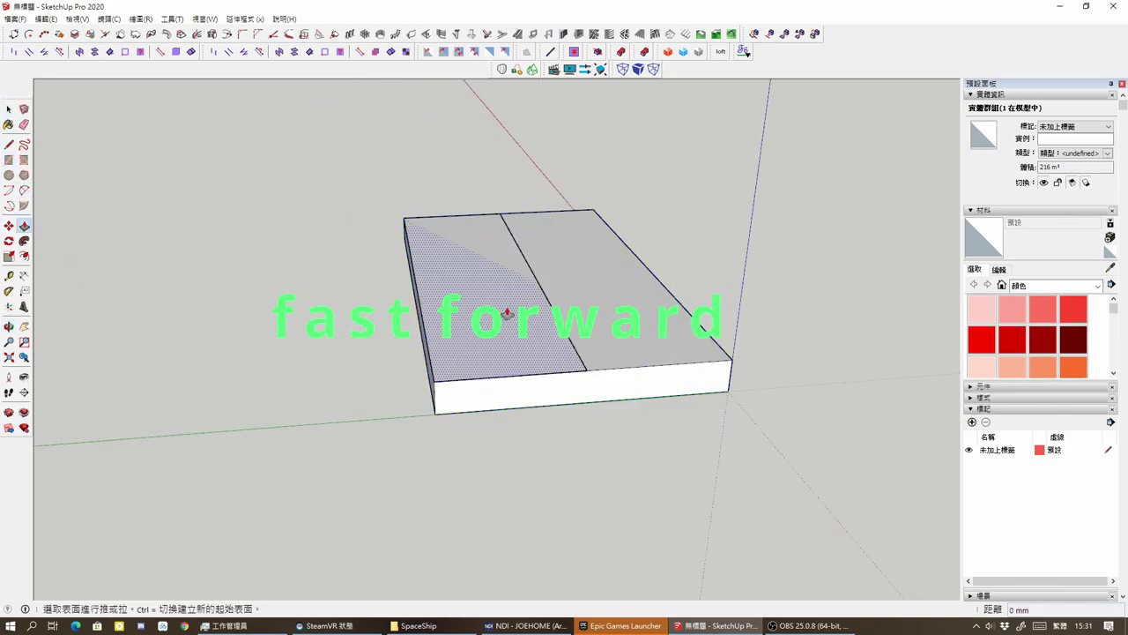
left_click(507, 313)
left_click(482, 252)
Step: Draw a large flat rectangle from the box corner and group it
key("r")
middle_click_drag(528, 290, 163, 192)
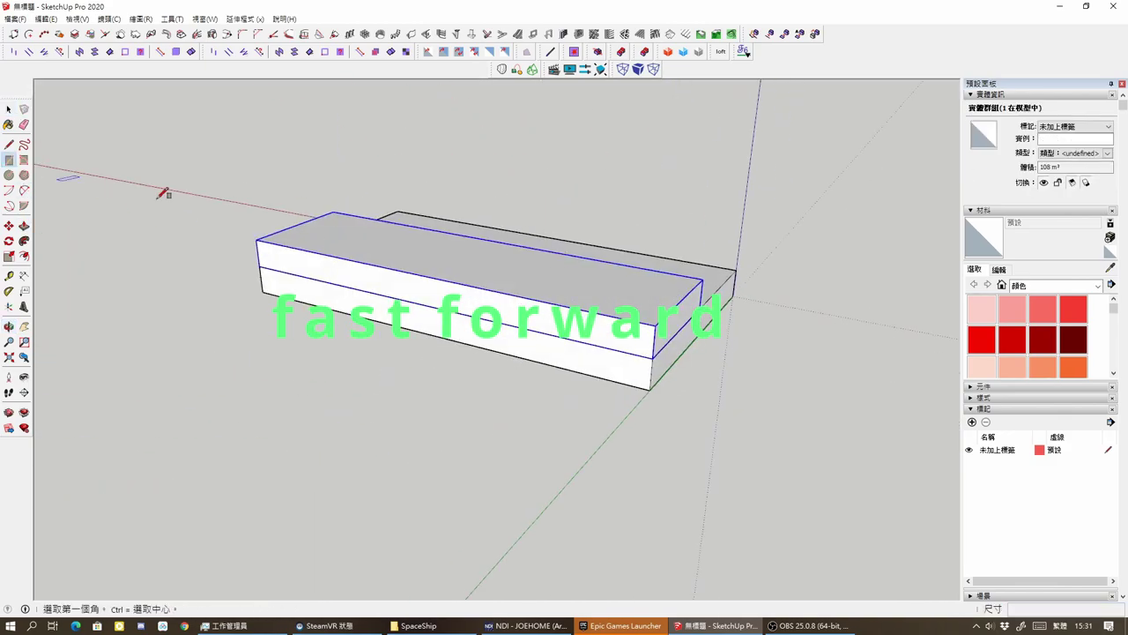
left_click(255, 239)
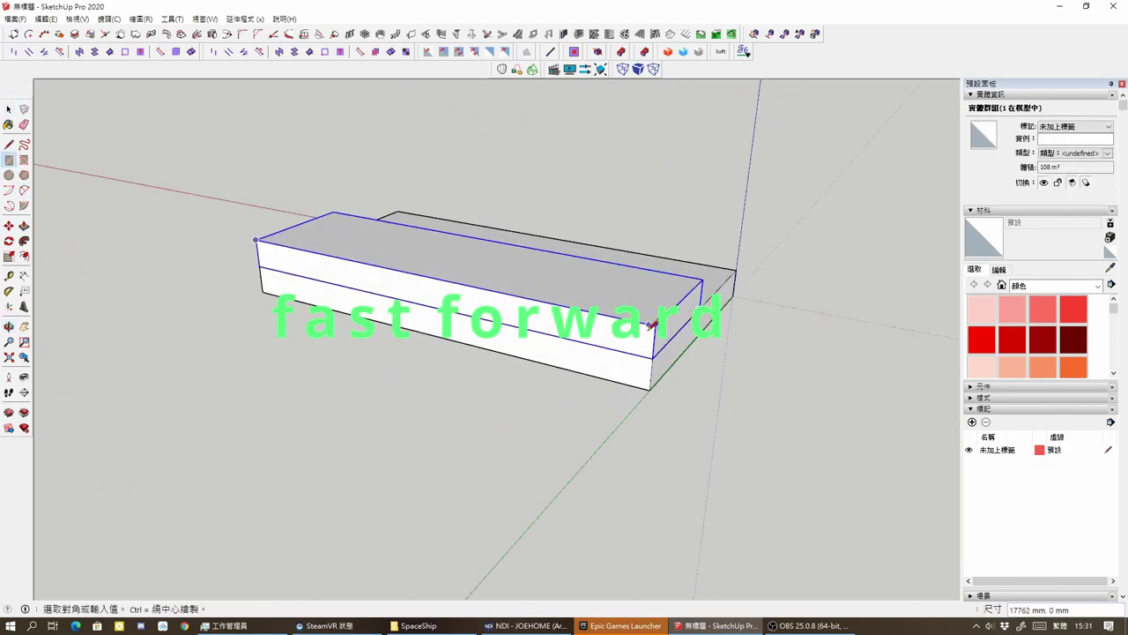
left_click(527, 460)
right_click(491, 372)
left_click(511, 449)
middle_click_drag(511, 449, 157, 361)
Step: Rotate the grouped rectangle upright into a back panel behind the steps
key("q")
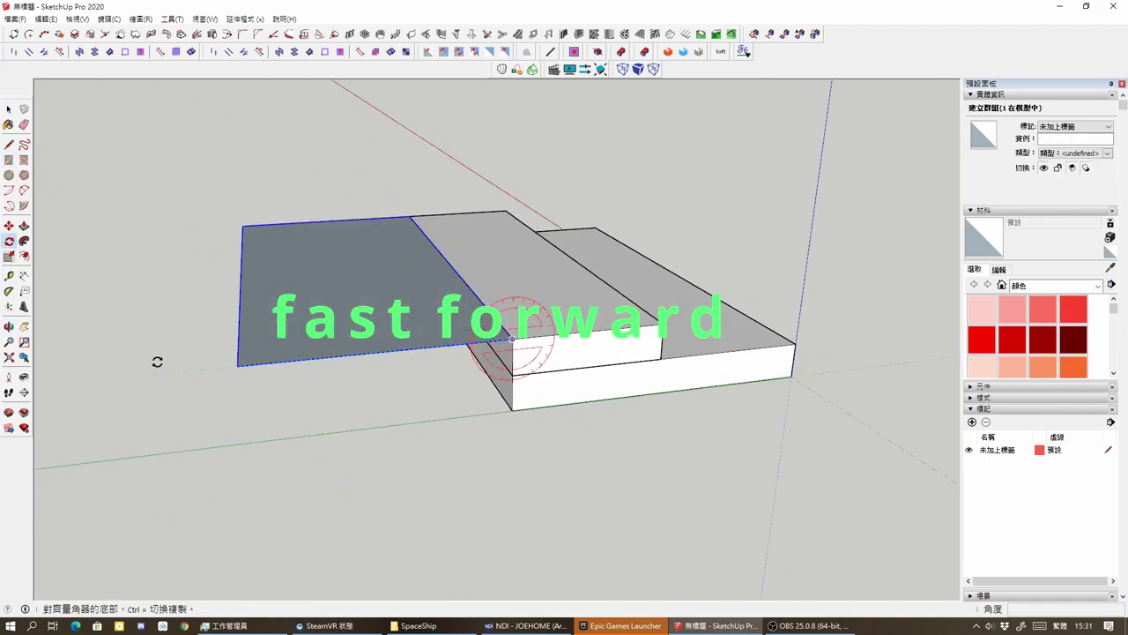
left_click(157, 362)
middle_click_drag(235, 365, 520, 353)
scroll(521, 352, "down", 3)
key("r")
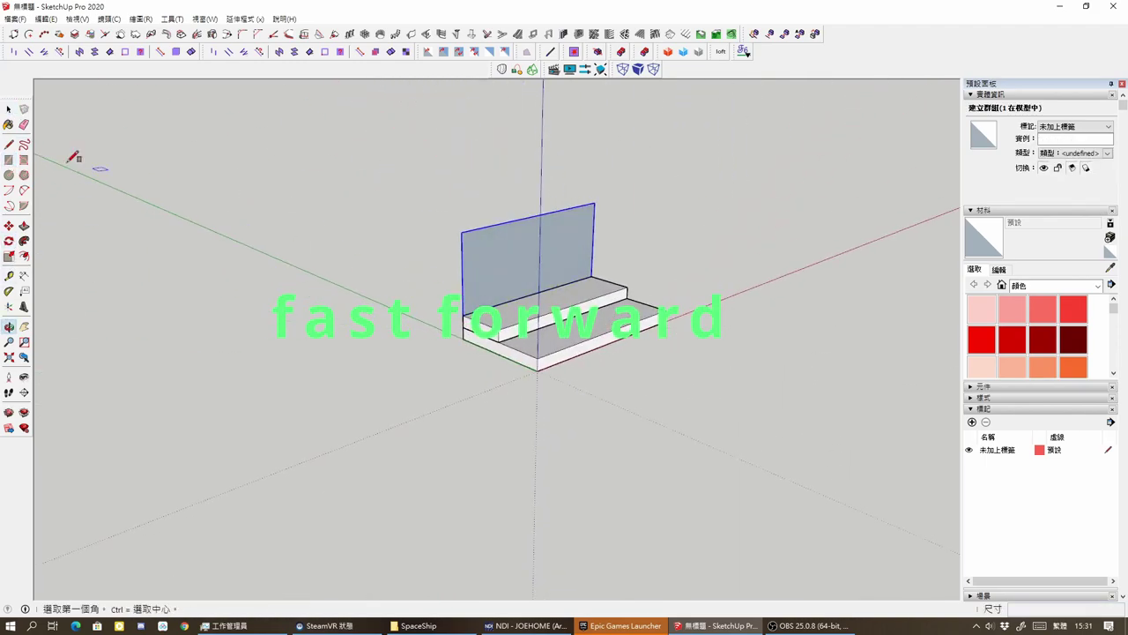
scroll(73, 176, "up", 3)
middle_click_drag(73, 176, 579, 460)
Step: Draw a small footprint and extrude it into a slender upright post
left_click(579, 465)
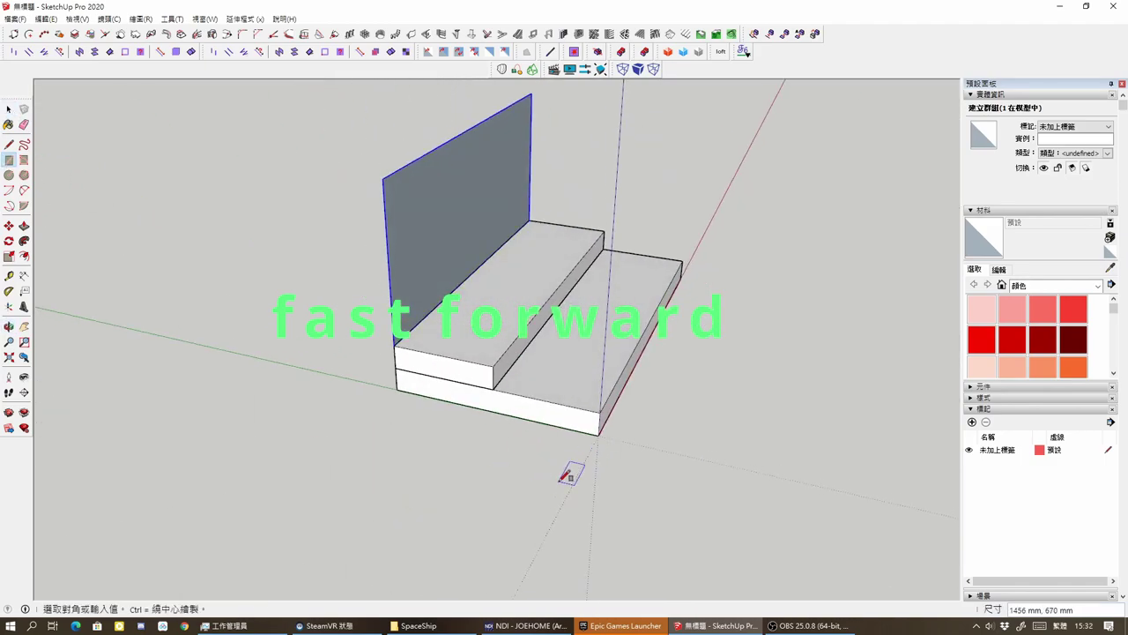
left_click(567, 476)
key("p")
left_click(571, 471)
left_click(568, 339)
Step: Move the post 2000 mm and settle it beside the stage
key("space")
left_click(572, 405)
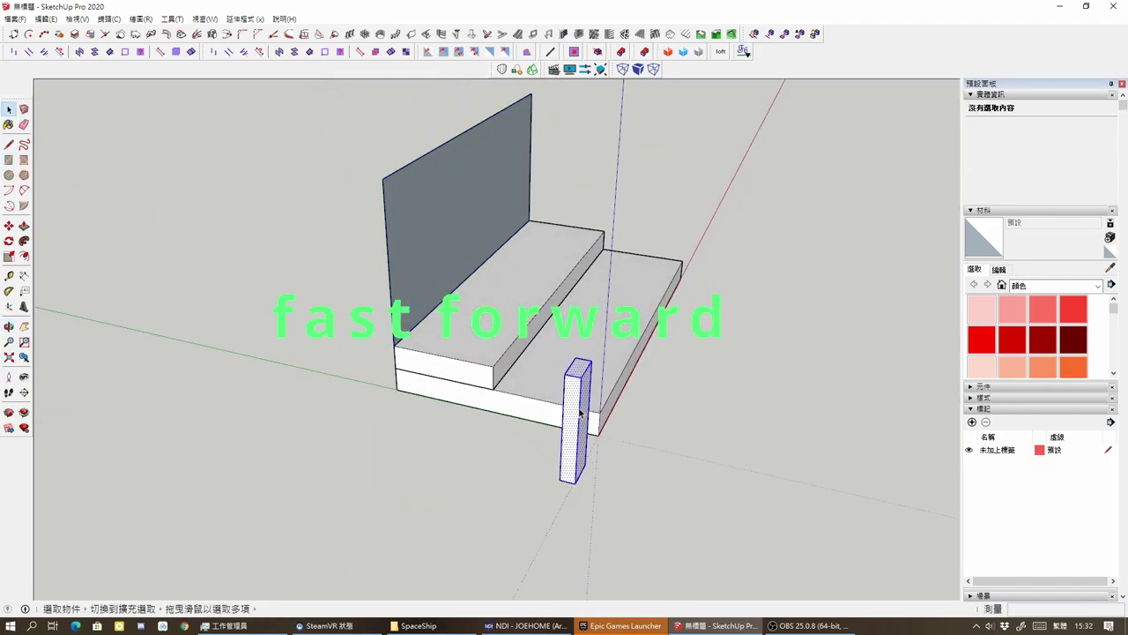
middle_click_drag(573, 406, 326, 291)
key("m")
left_click(313, 272)
type("2000")
key("Return")
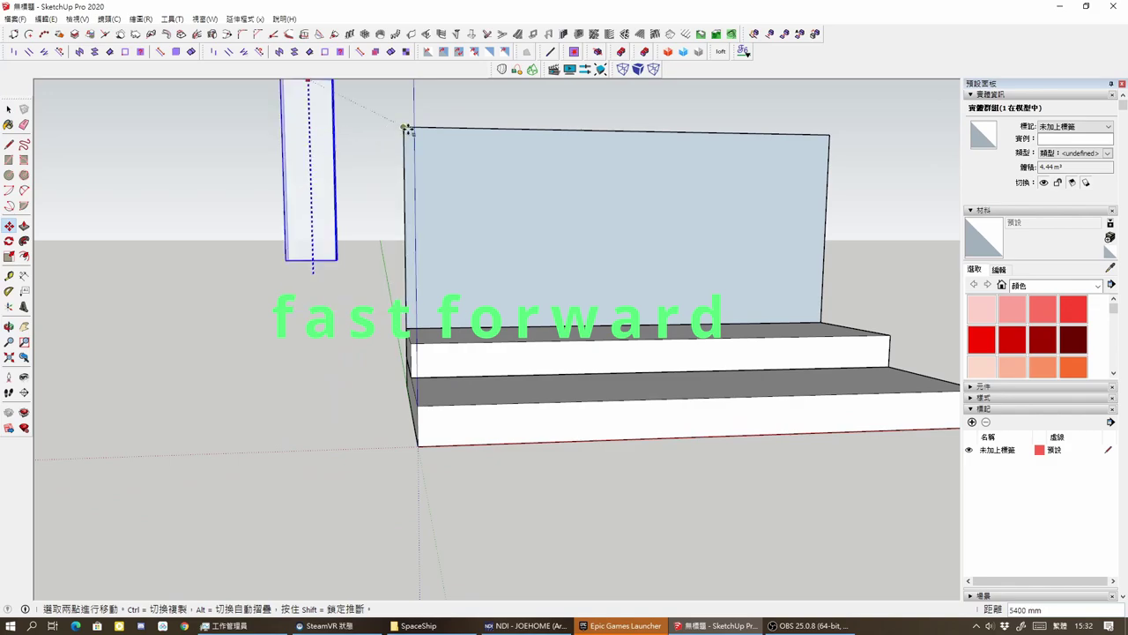
scroll(342, 167, "down", 3)
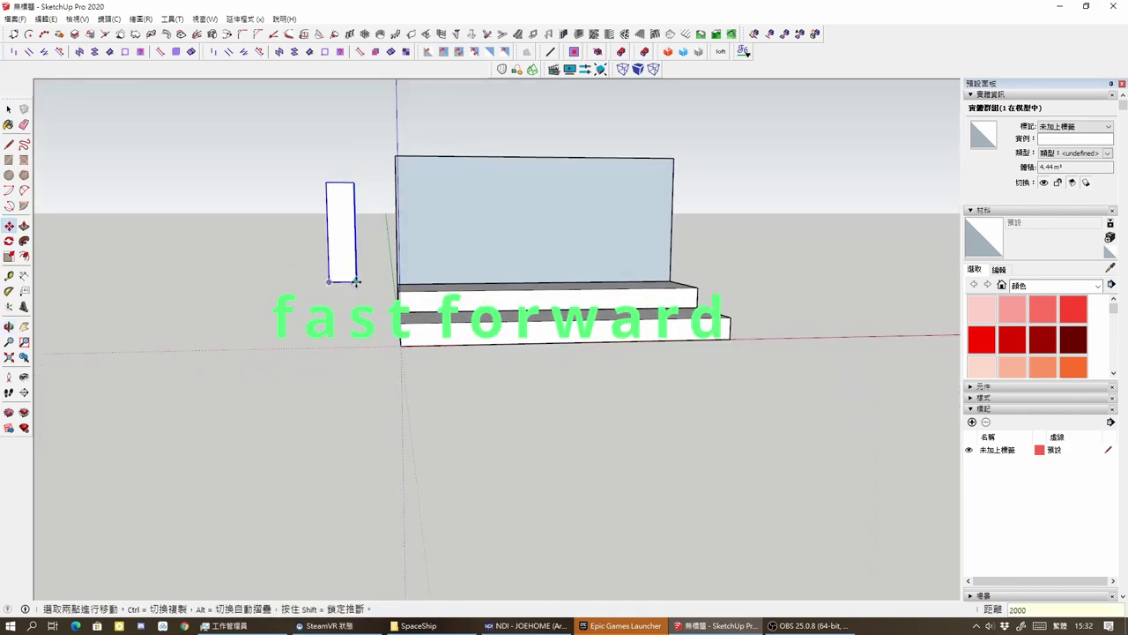
left_click(355, 282)
left_click(360, 282)
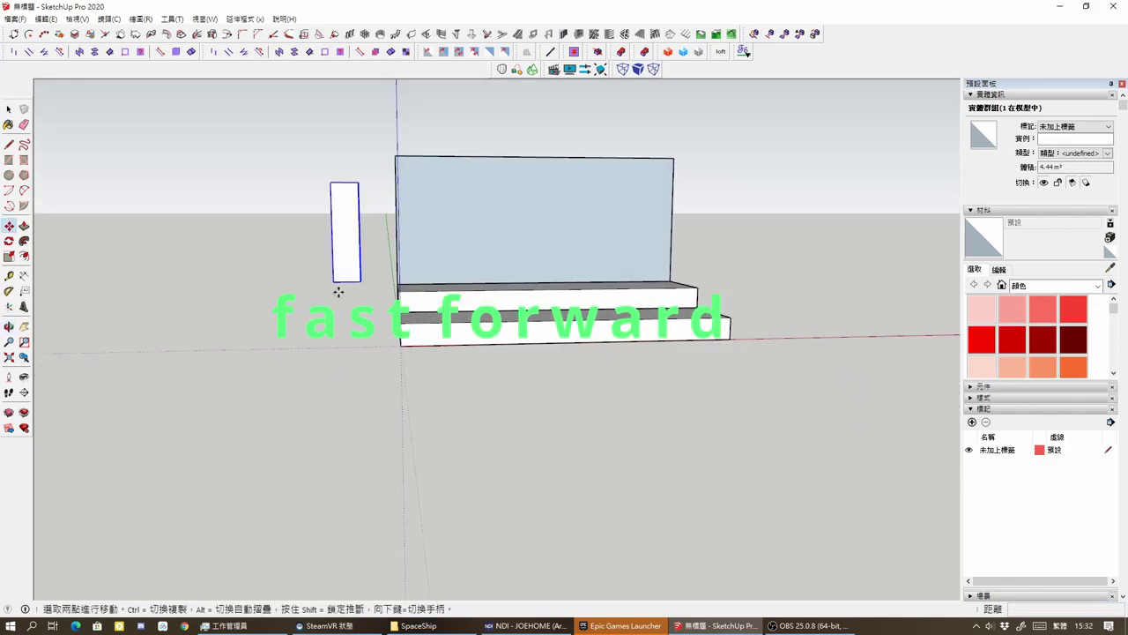
Step: Place a copy of the post beside the right end of the steps
left_click(337, 292, "ctrl")
left_click(761, 282)
mouse_move(760, 282)
middle_mouse_down()
mouse_move(529, 227)
mouse_move(262, 255)
mouse_move(327, 370)
middle_mouse_up()
Step: Draw a flat rectangle on the ground beside the platform
key("r")
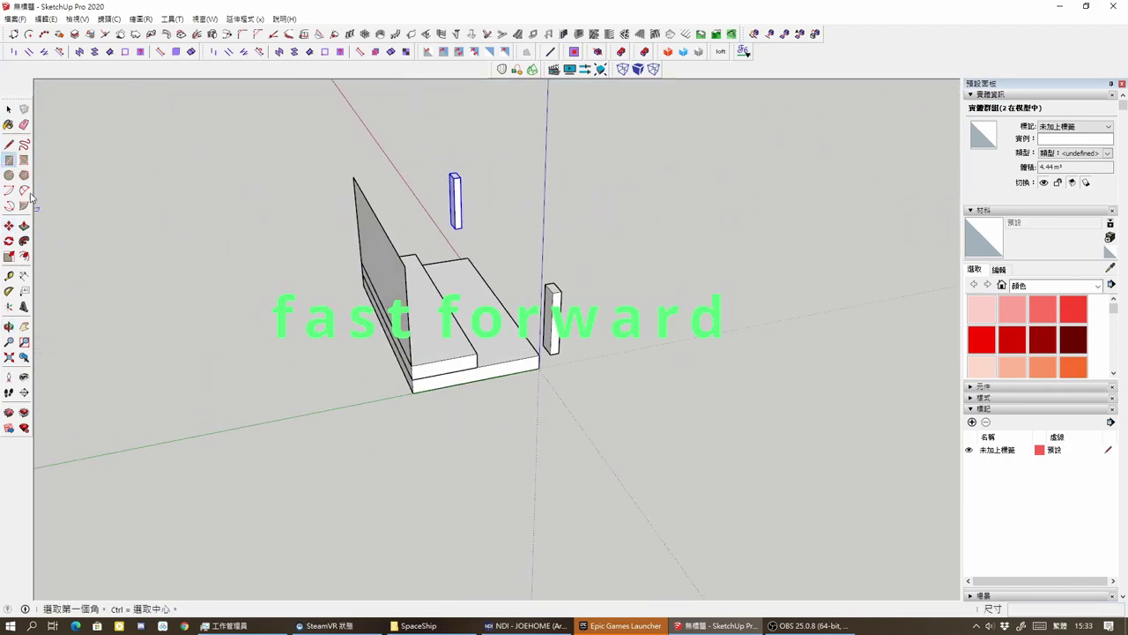
left_click(304, 295)
left_click(208, 414)
middle_click_drag(208, 414, 277, 408)
Step: Tip the ground rectangle upright into a wall panel
key("q")
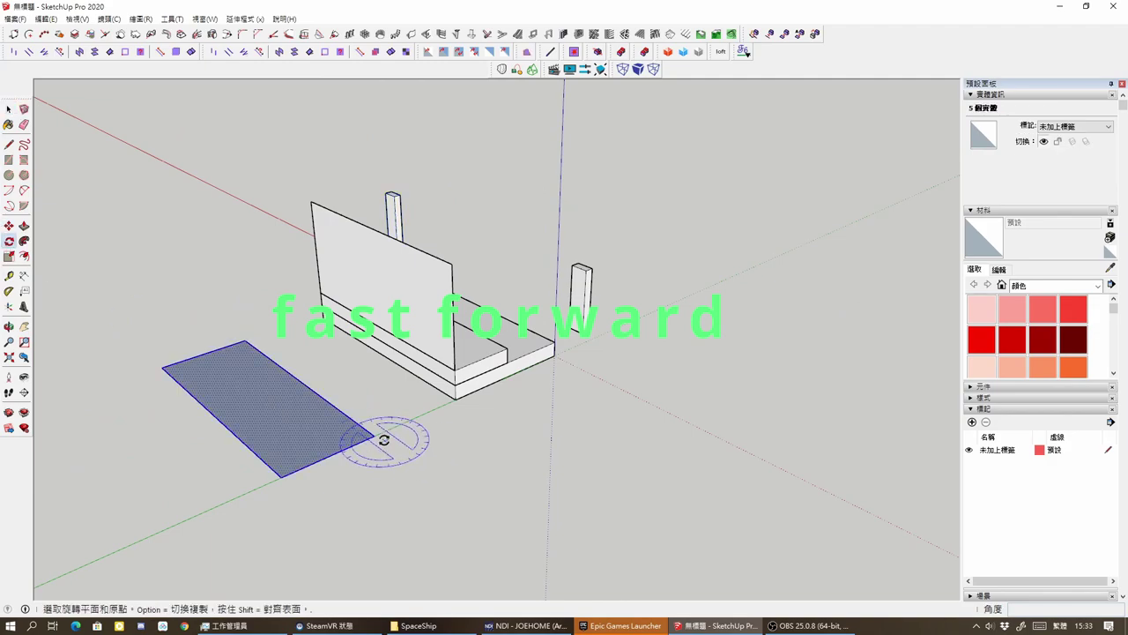
left_click(384, 439)
left_click(277, 473)
left_click(348, 129)
middle_click_drag(347, 129, 62, 224)
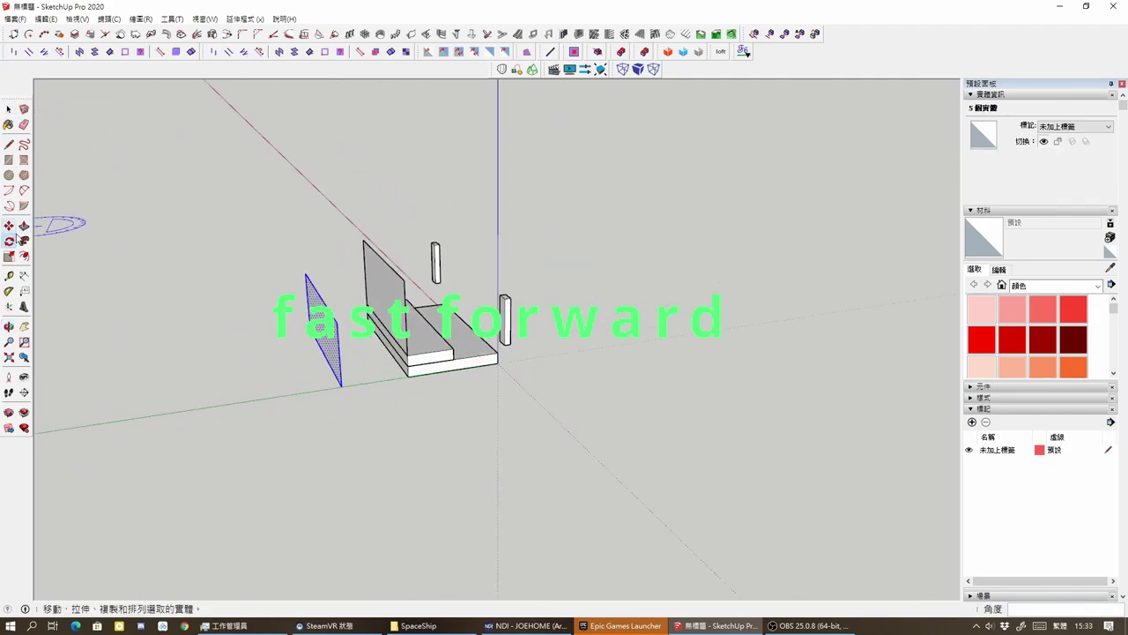
Step: Scale the panel taller and 1.72 times wider along the red axis
left_click(8, 255)
left_click_drag(308, 277, 294, 144)
middle_click_drag(395, 217, 291, 264)
left_click_drag(291, 264, 243, 264)
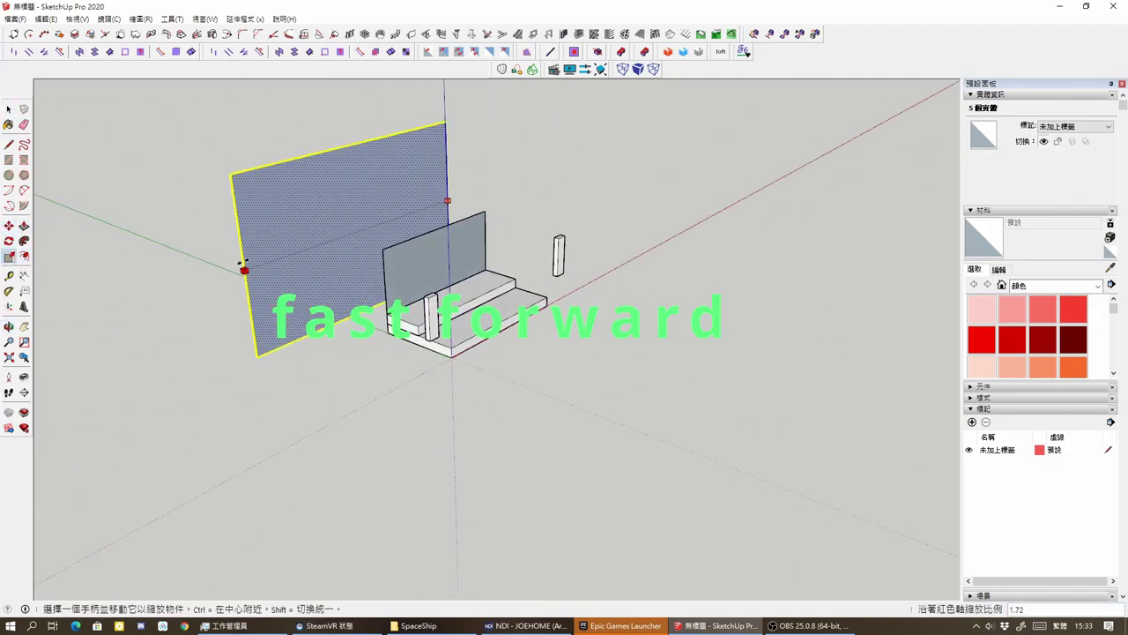
left_click(243, 264)
middle_click_drag(243, 264, 287, 268)
Step: Copy the panel with a 2x array into a row of three panels
key("space")
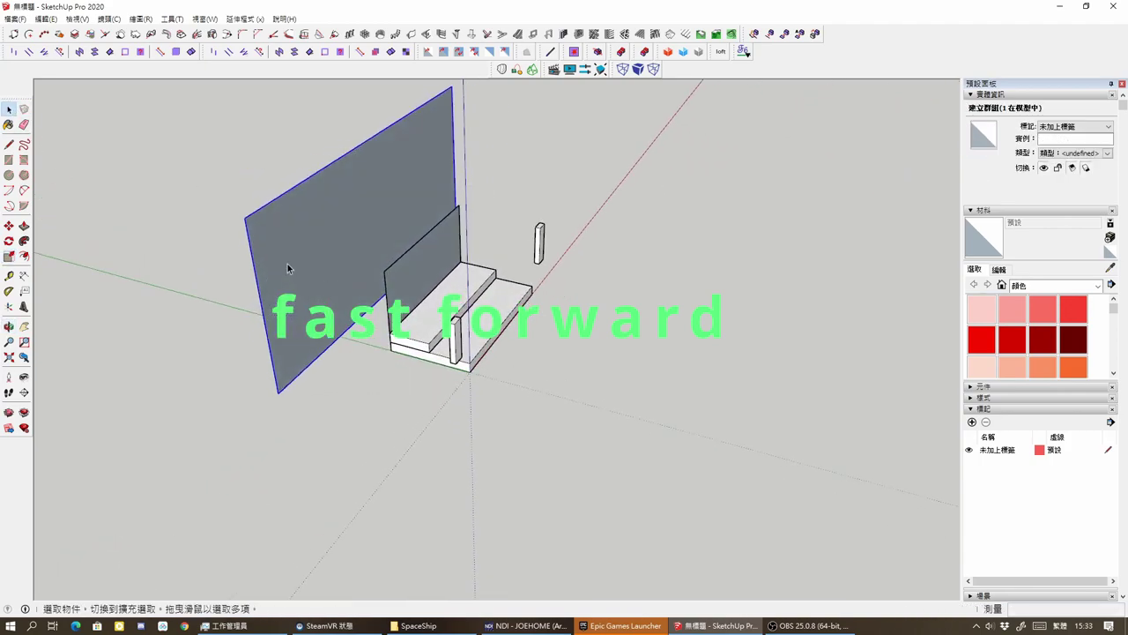
scroll(287, 268, "down", 3)
key("m")
key("ctrl")
left_click(407, 141)
left_click(308, 198)
scroll(308, 198, "up", 2)
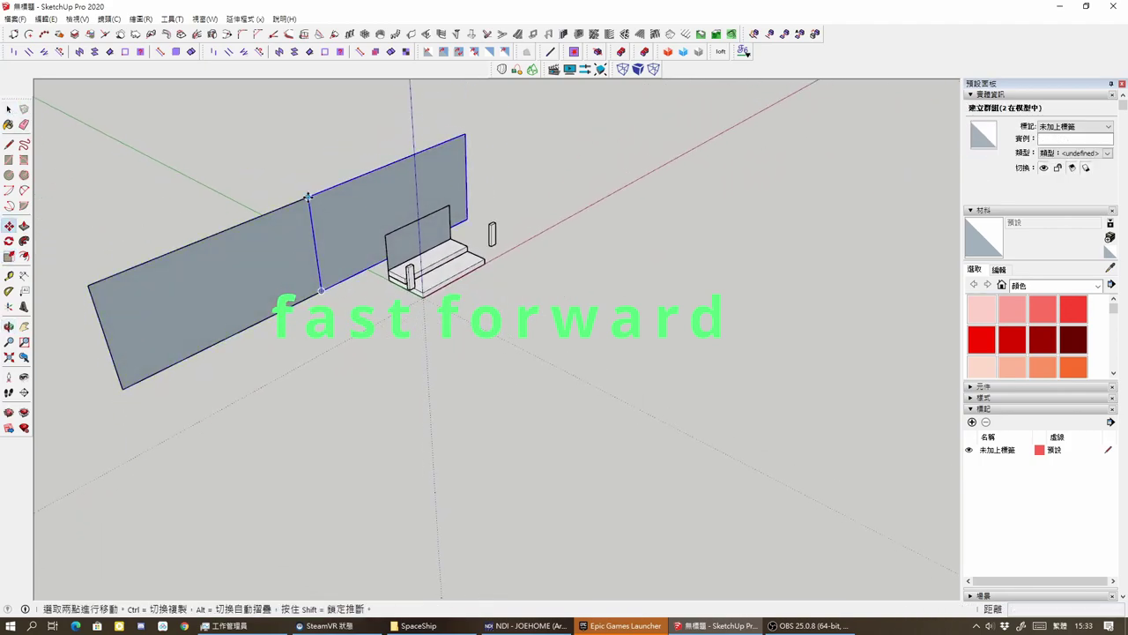
type("2x")
key("Return")
middle_click_drag(307, 197, 315, 182)
Step: Rotate the left and right panels 90° inward to form side walls
key("q")
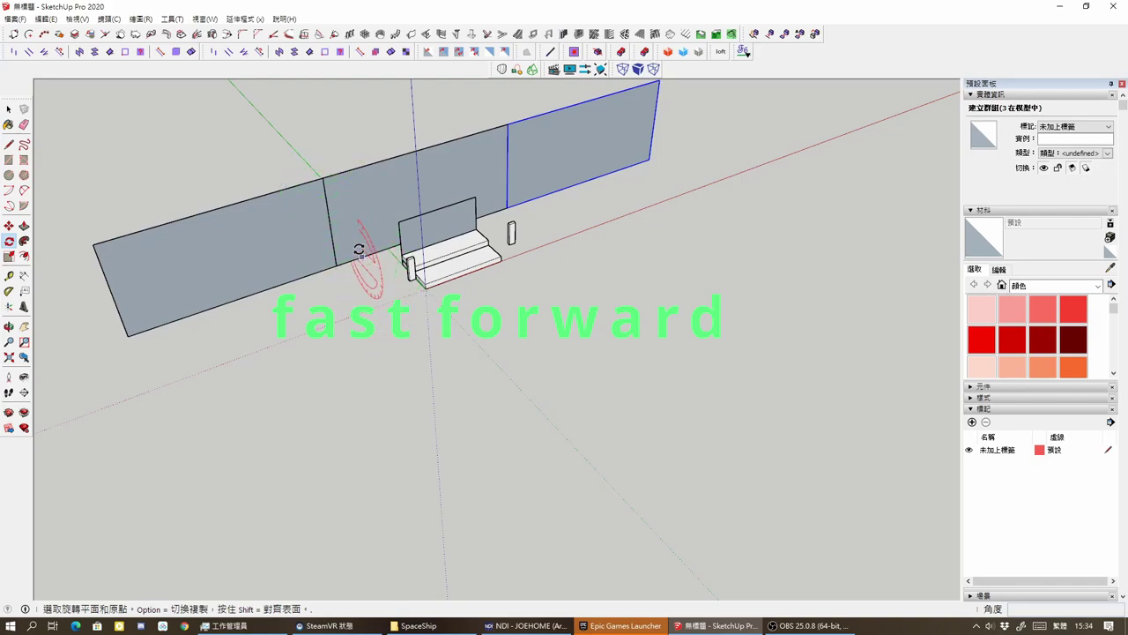
left_click(323, 178)
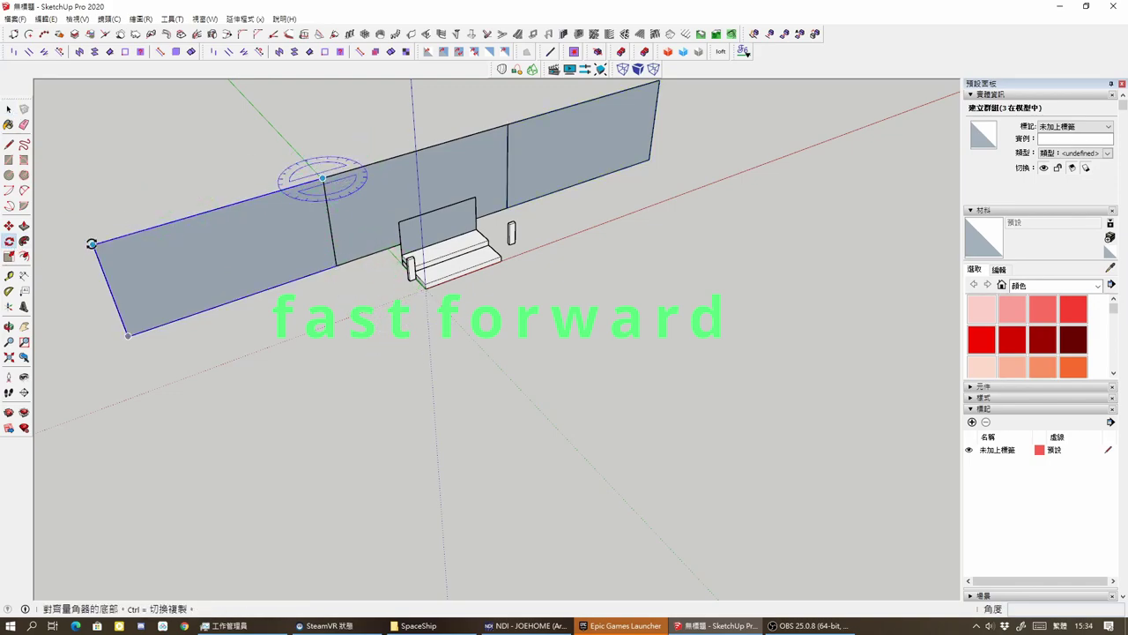
left_click(91, 245)
left_click(273, 318)
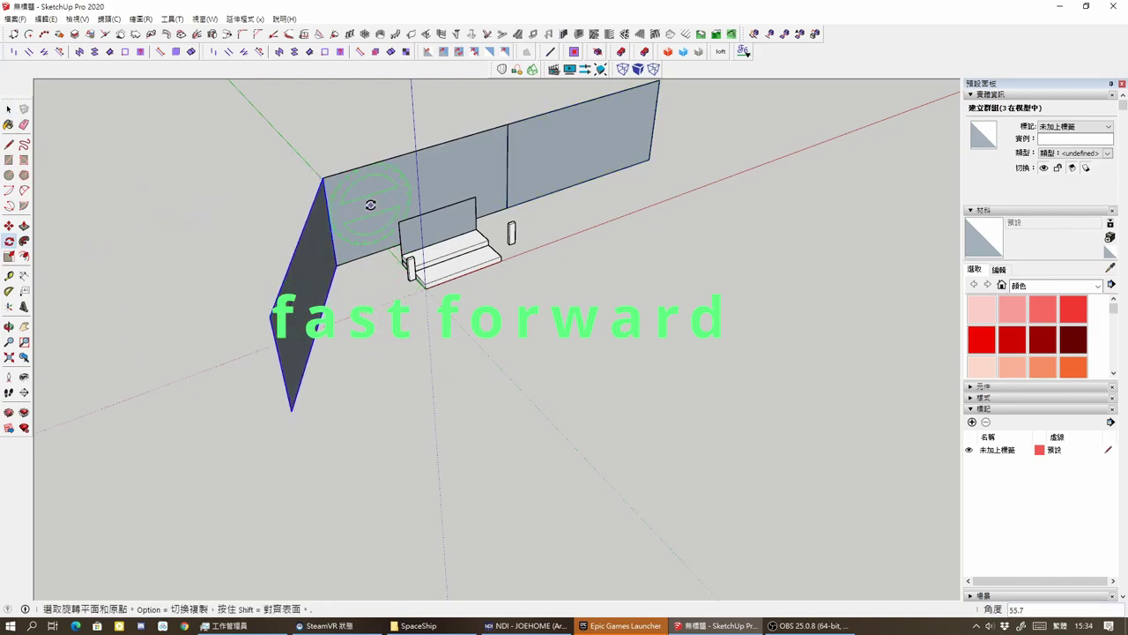
left_click(509, 122)
middle_click_drag(403, 327, 264, 317)
Step: Save the model as Draftstage.skp
left_click(14, 18)
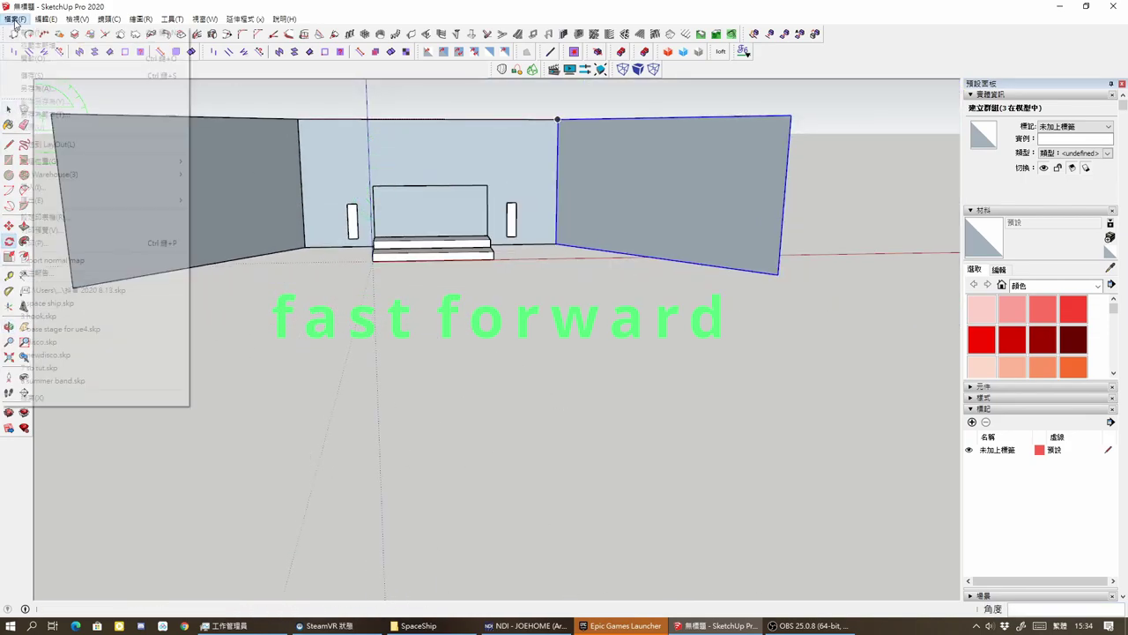
left_click(53, 88)
type("Draftstage")
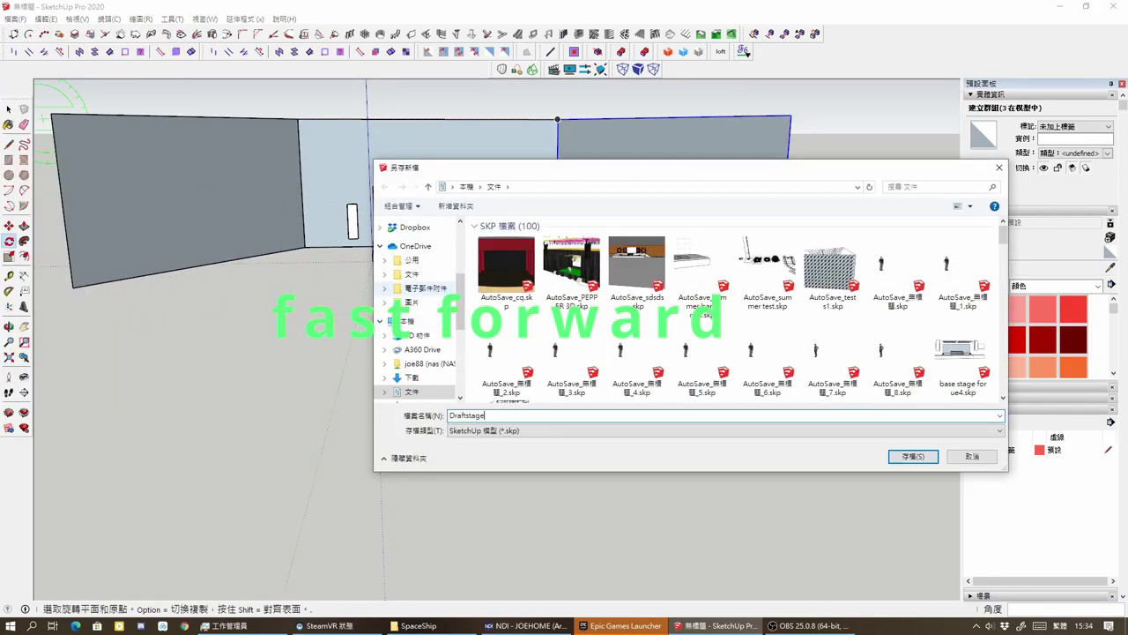
key("Return")
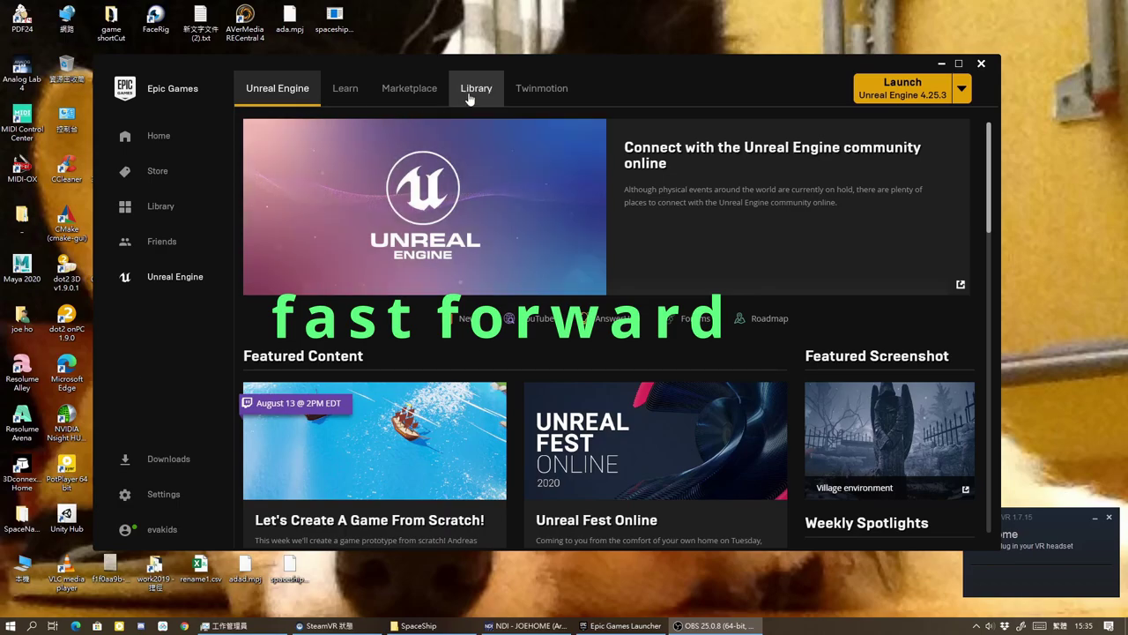
left_click(467, 92)
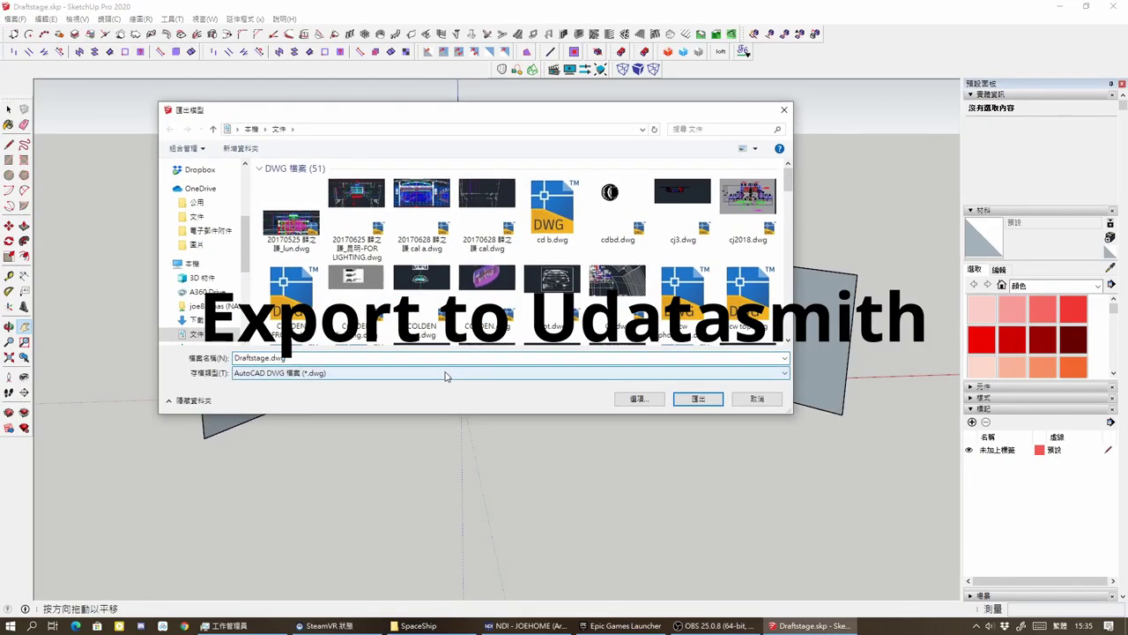
Step: Export the stage as a Udatasmith file, then close SketchUp
left_click(445, 373)
left_click(264, 388)
key("Return")
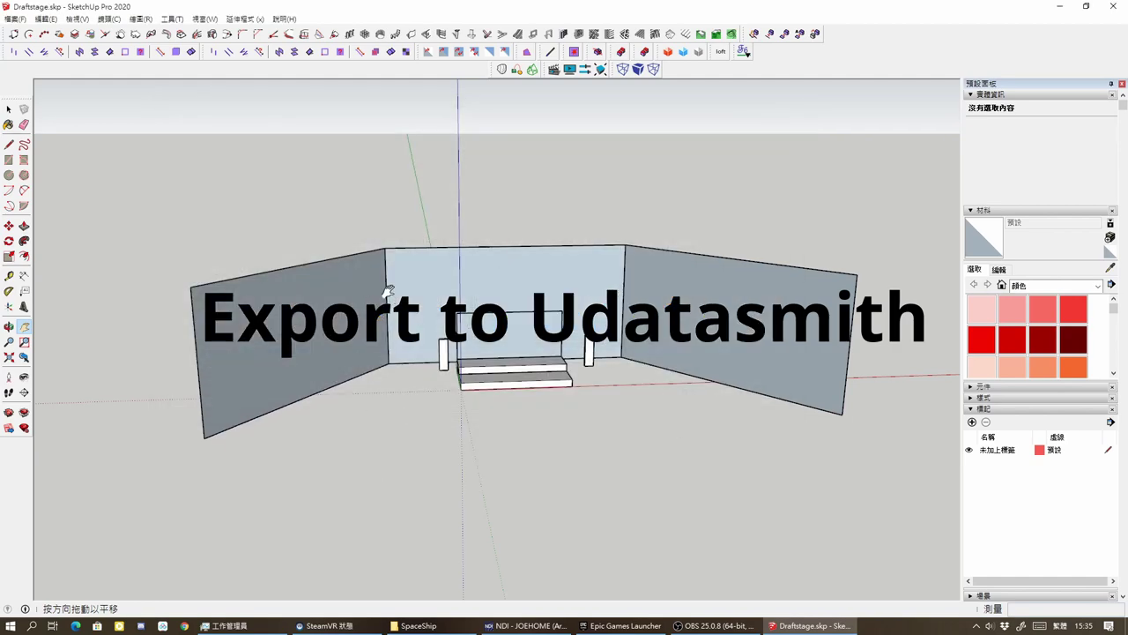
left_click(1121, 7)
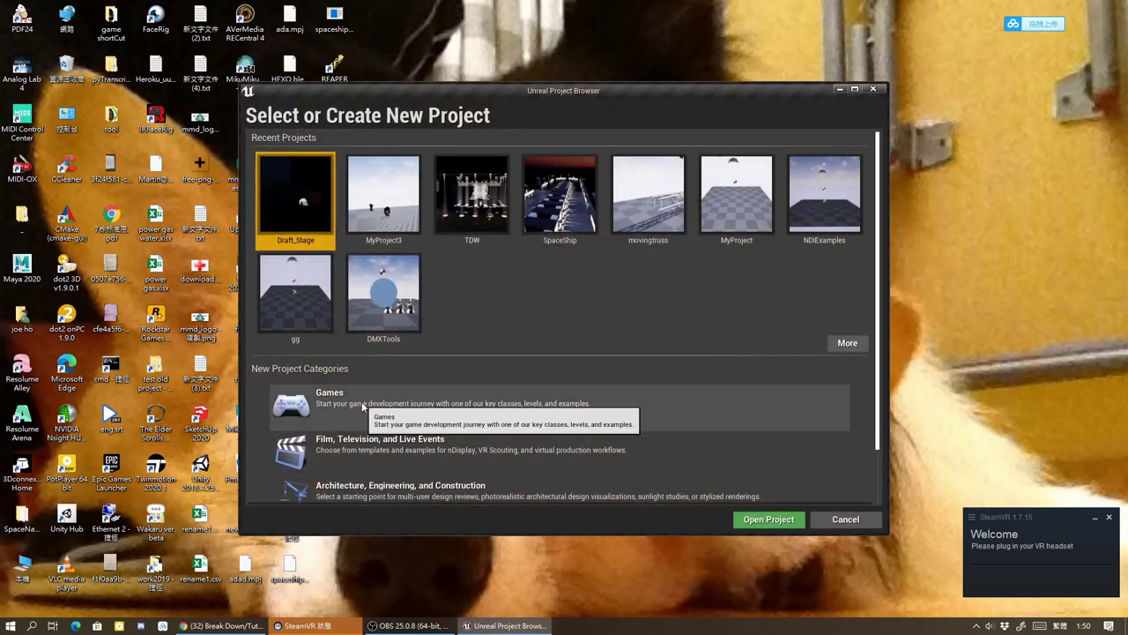
Step: Choose the Film, Television, and Live Events category with the Blank template
scroll(436, 419, "down", 2)
scroll(436, 420, "down", 2)
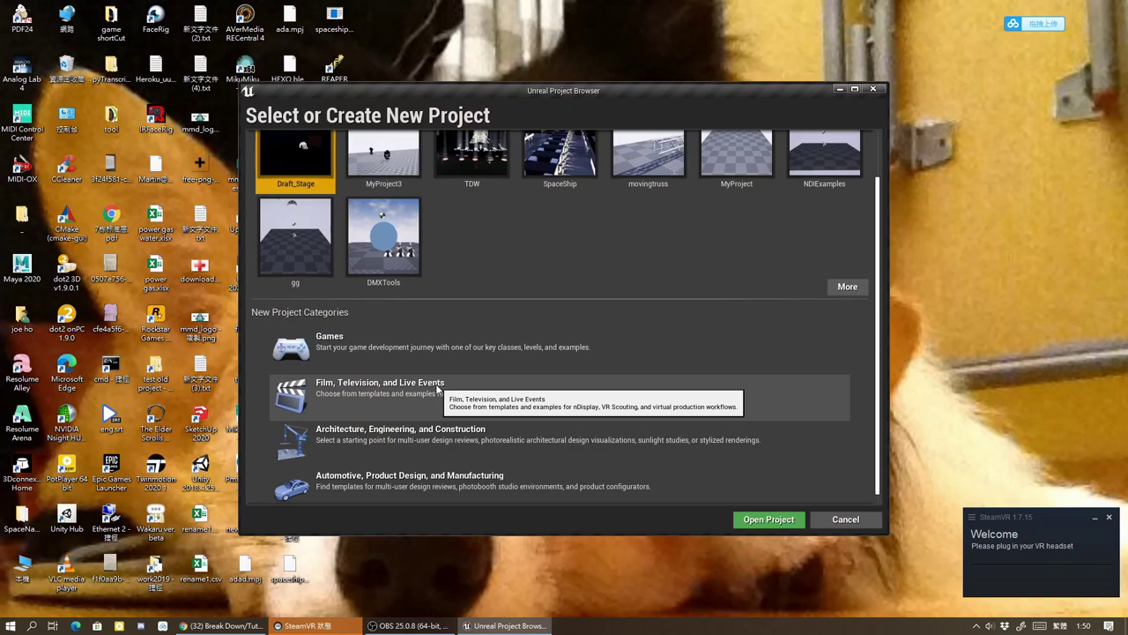
left_click(436, 402)
left_click(692, 519)
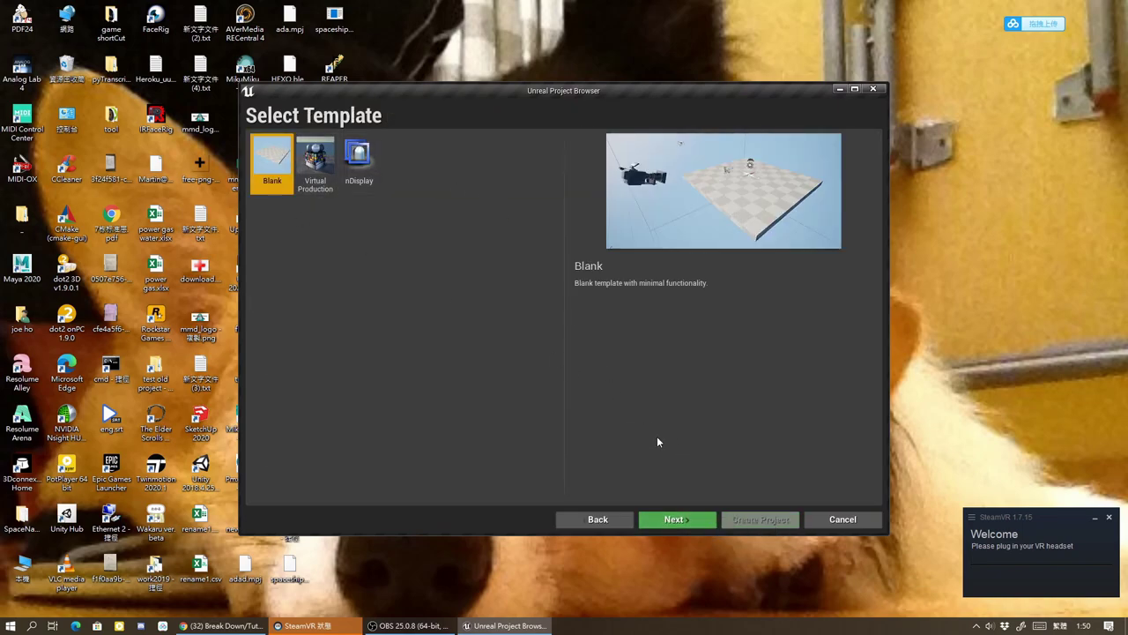
left_click(697, 522)
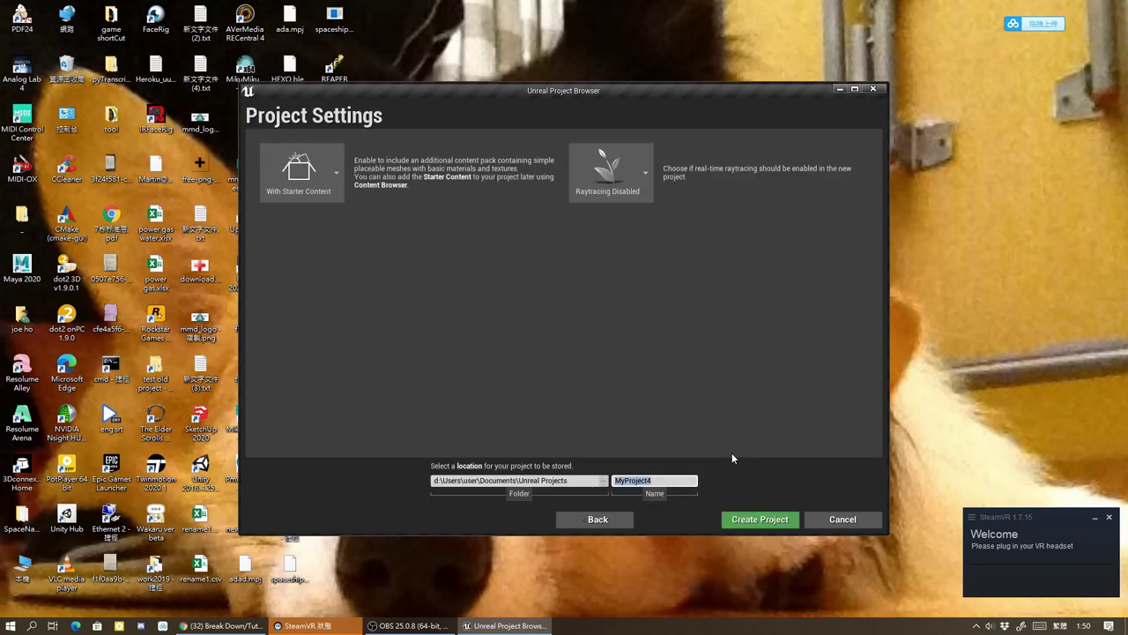
Step: Name the project A_STAGE and create it
type("M")
key("BackSpace")
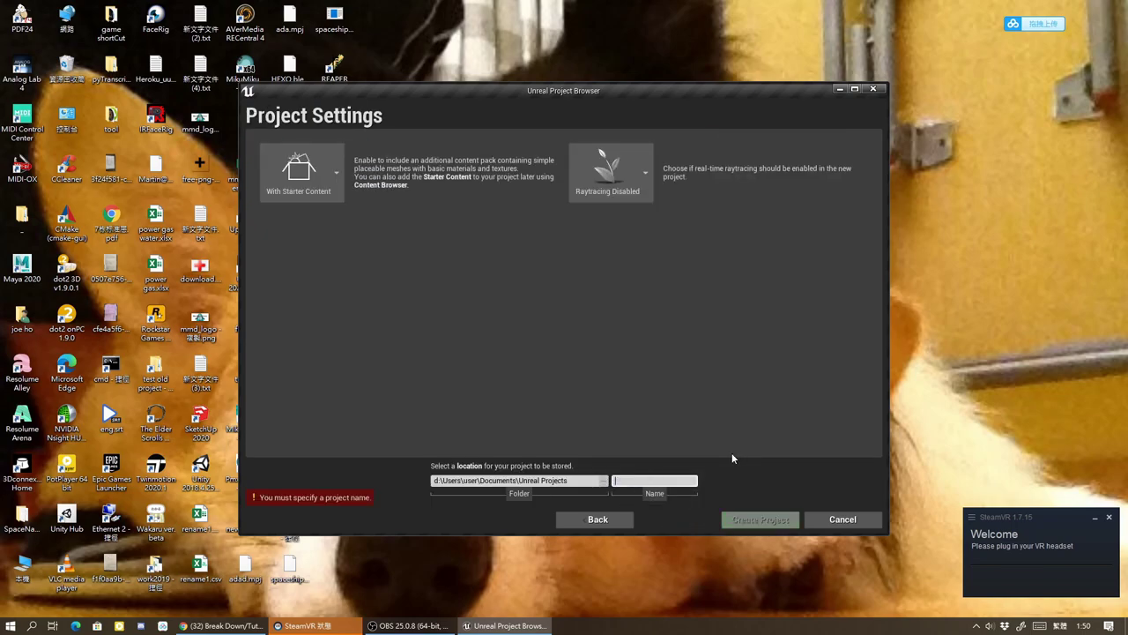
type("M")
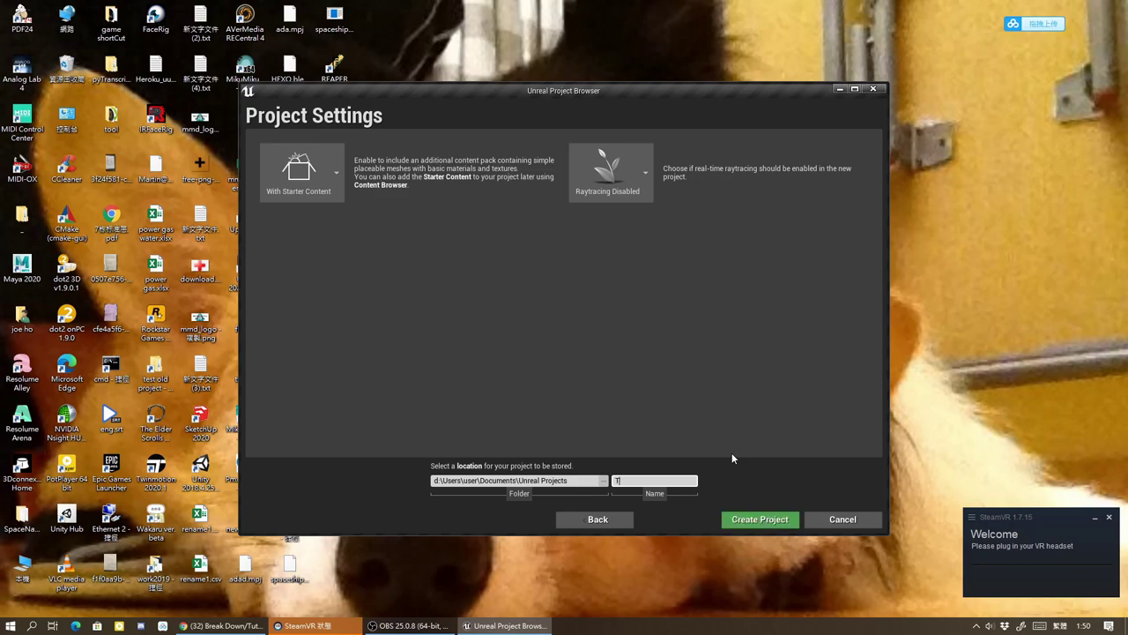
key("BackSpace")
type("NEW")
key("BackSpace")
key("BackSpace")
key("BackSpace")
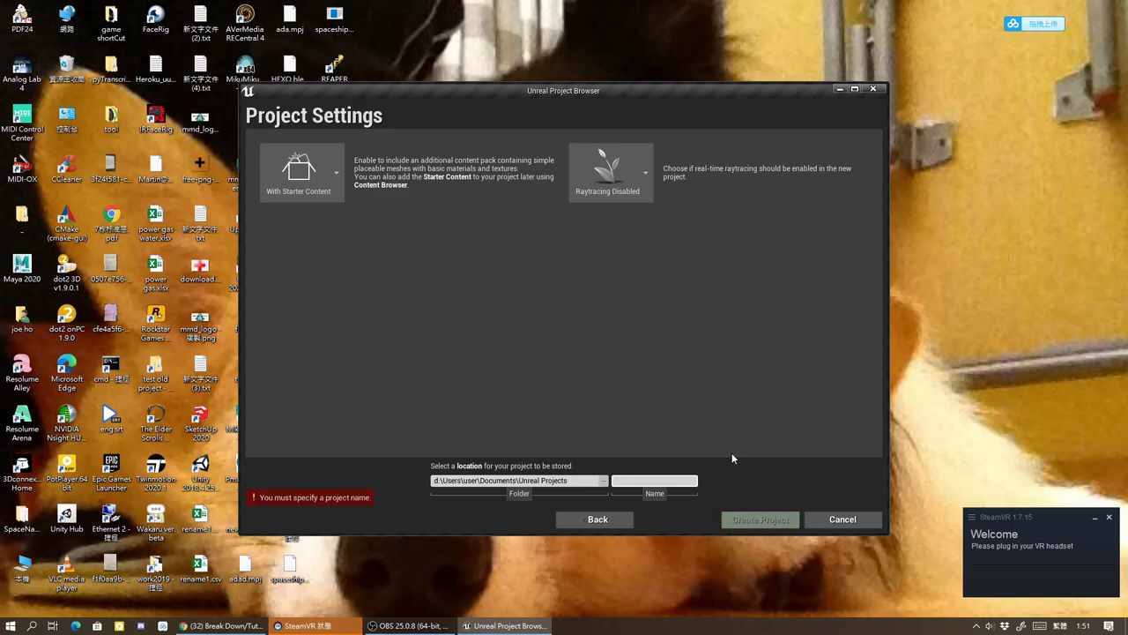
type("A_ST")
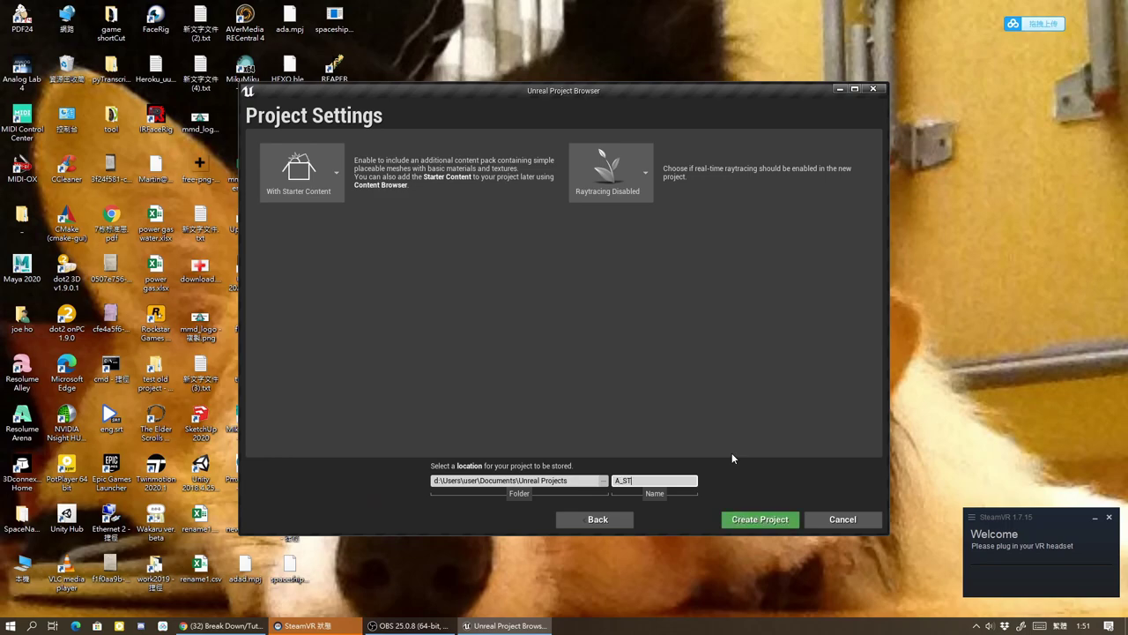
type("AGE")
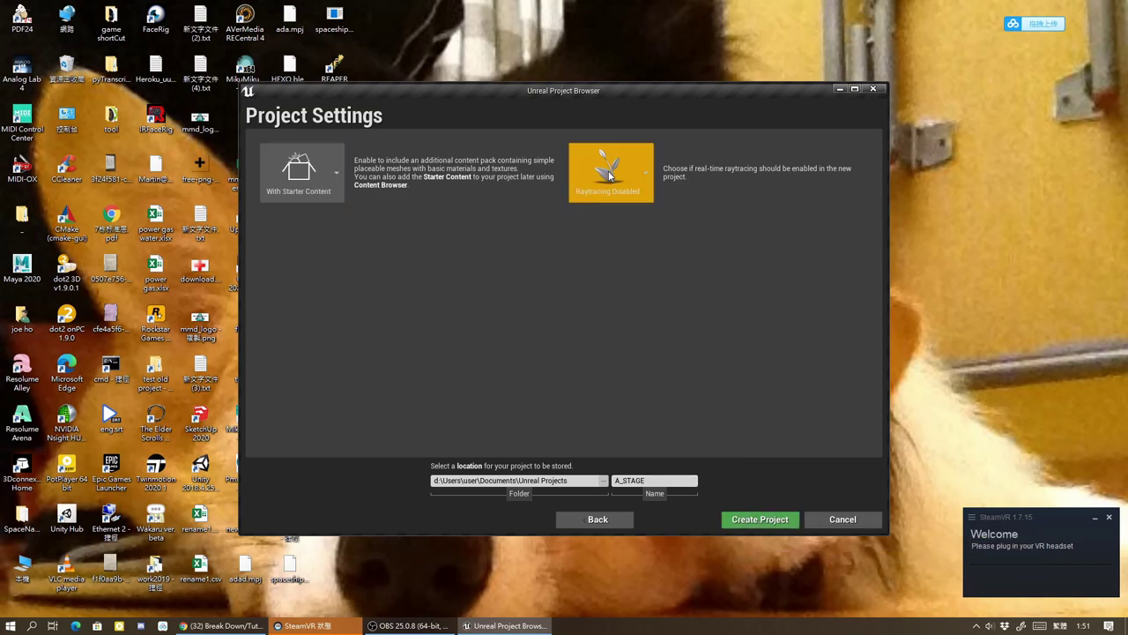
left_click(753, 525)
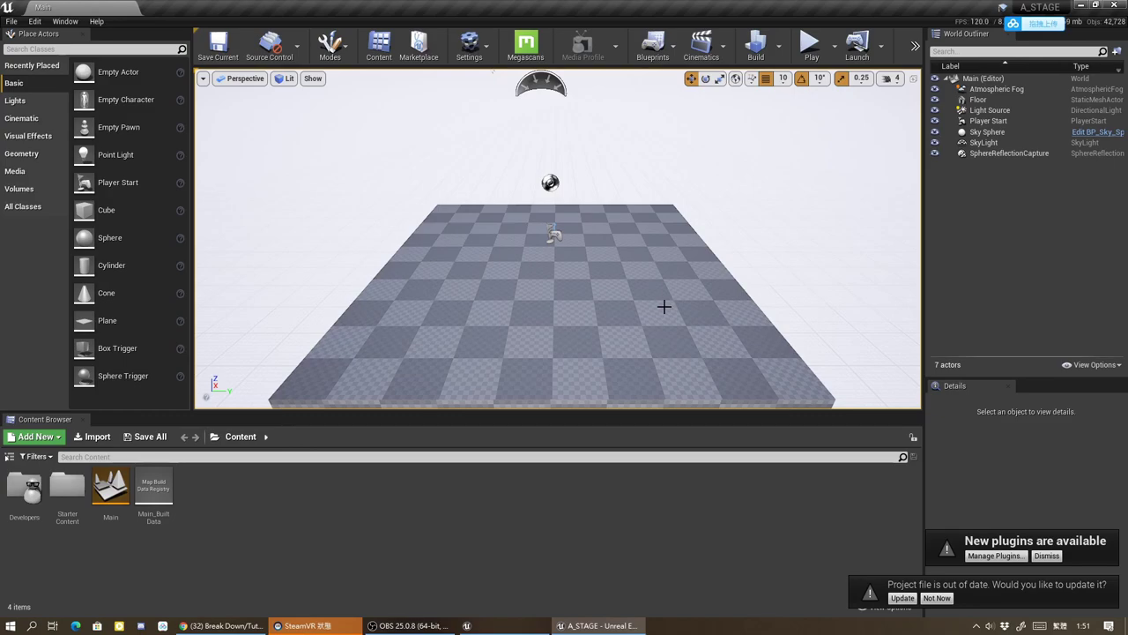
Step: Choose Manage Plugins in the 'New plugins are available' notification to list installed plugins
left_click(971, 555)
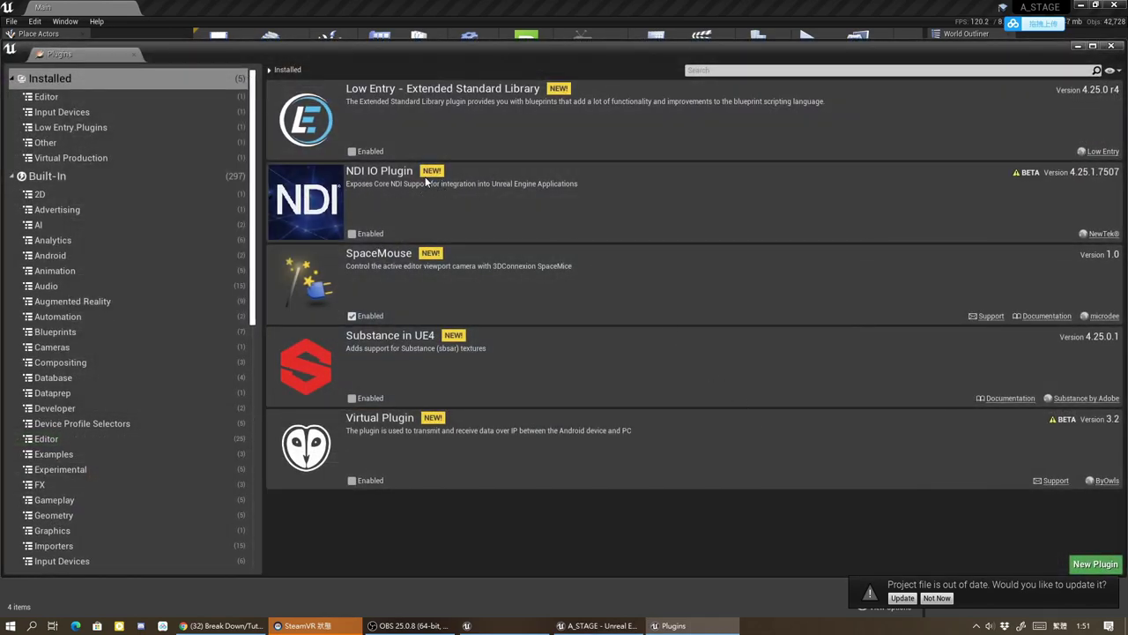
Step: Enable the beta NDI IO Plugin, DMX Engine and DMX Fixtures plugins, confirming each warning
left_click(354, 234)
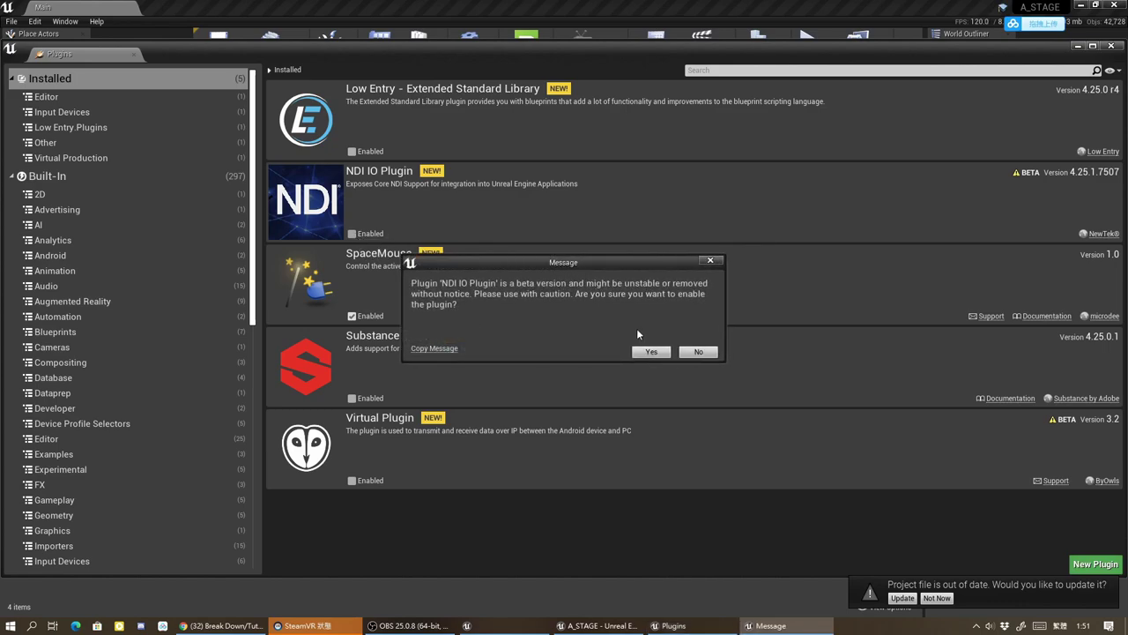
left_click(650, 352)
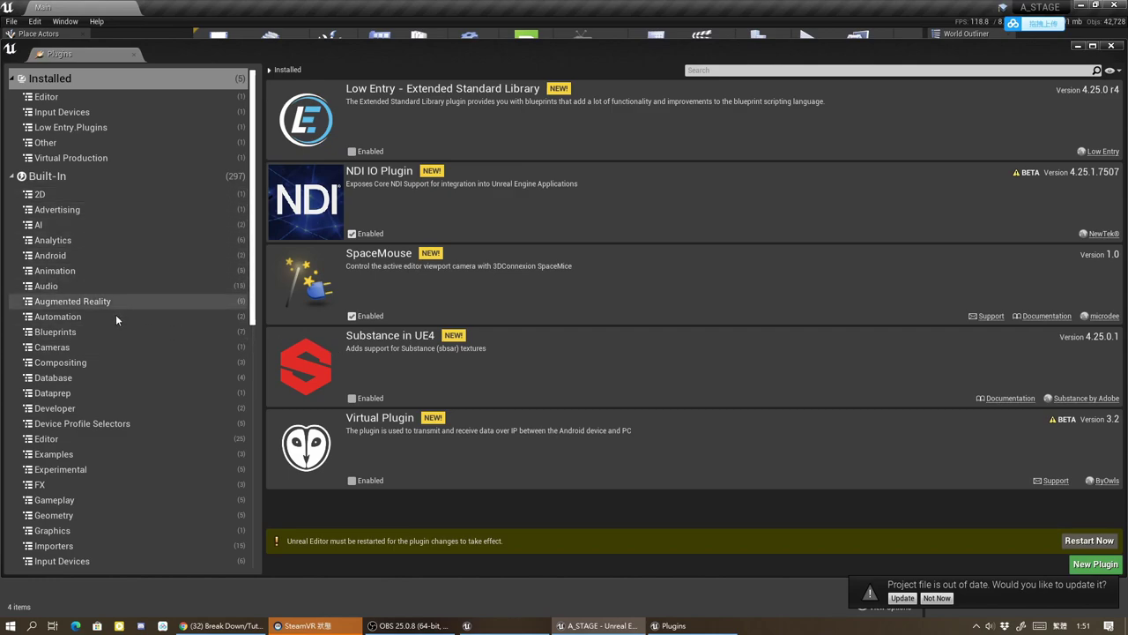
scroll(106, 445, "down", 5)
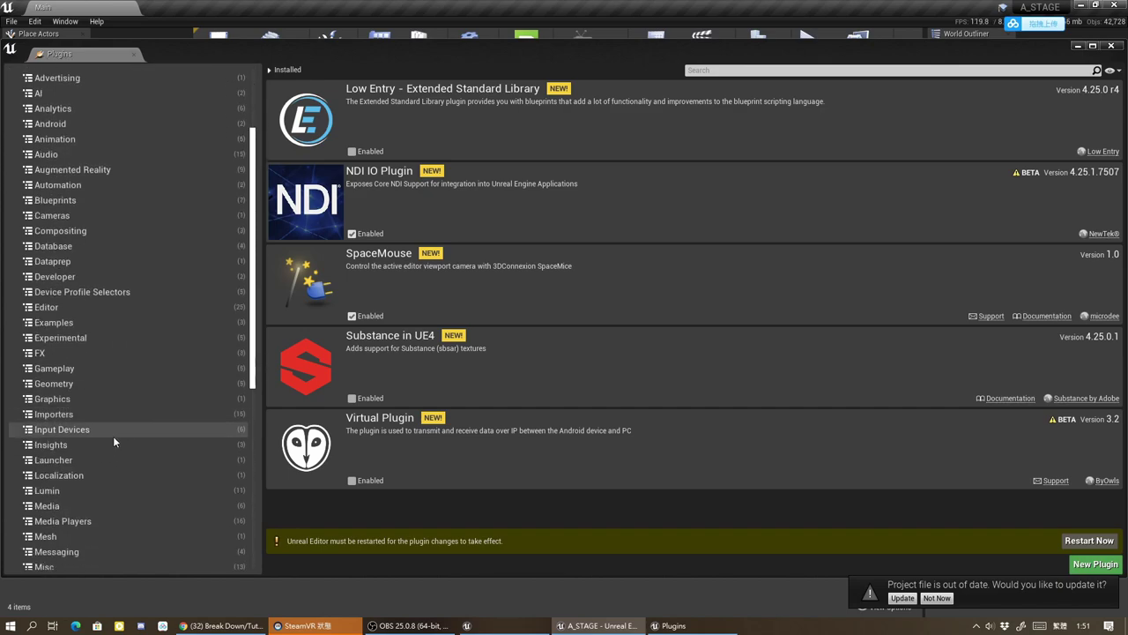
left_click(119, 414)
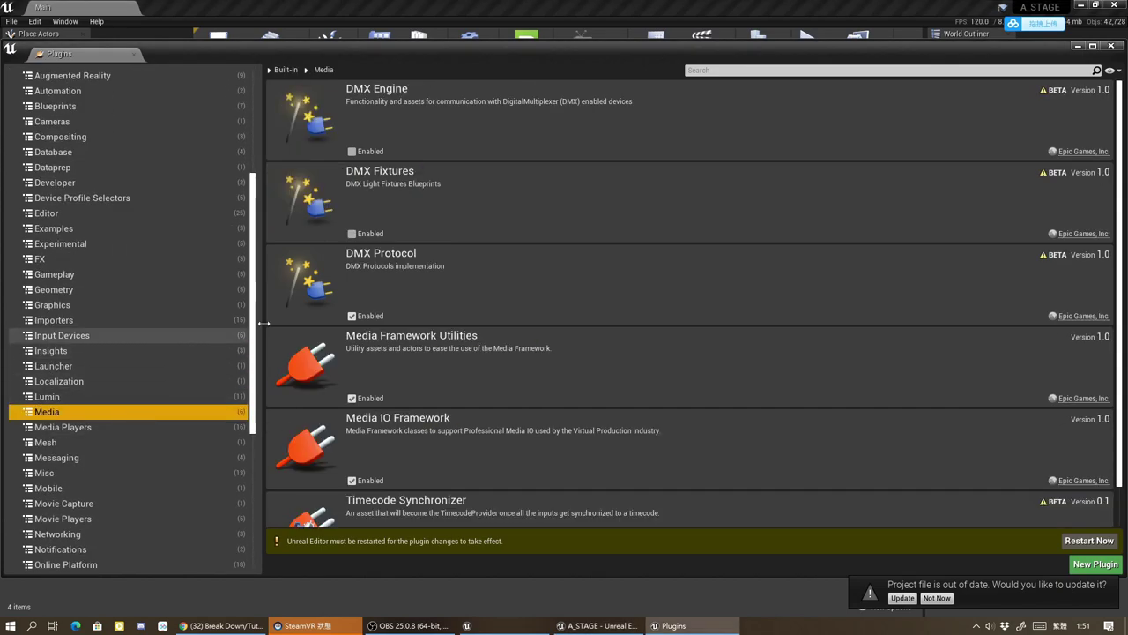
left_click(350, 151)
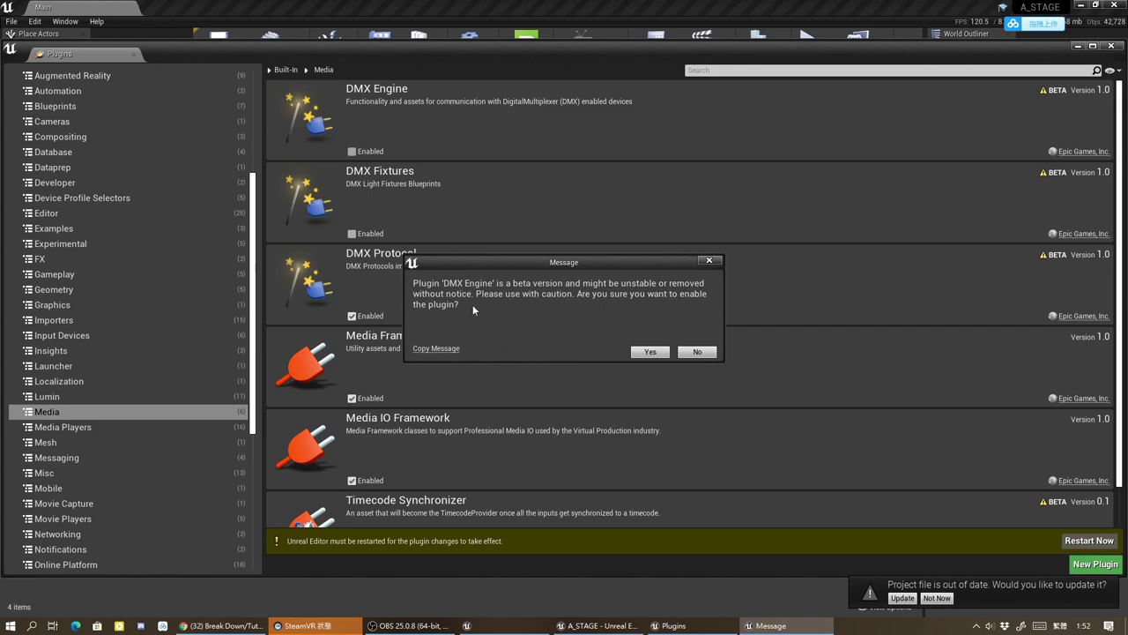
left_click(649, 352)
left_click(352, 234)
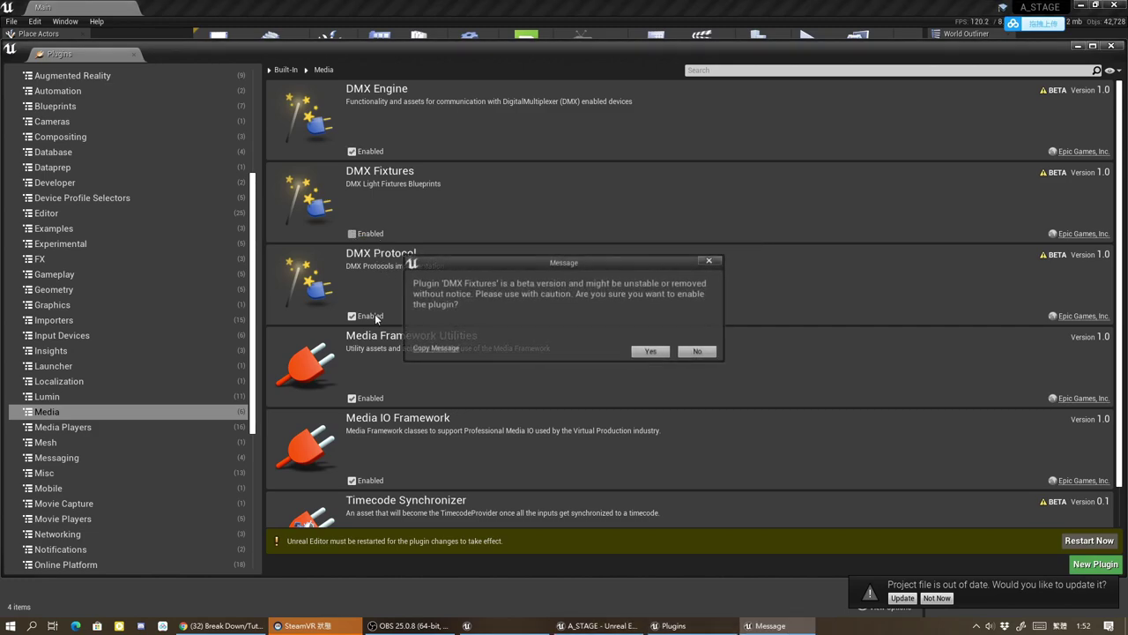
left_click(649, 352)
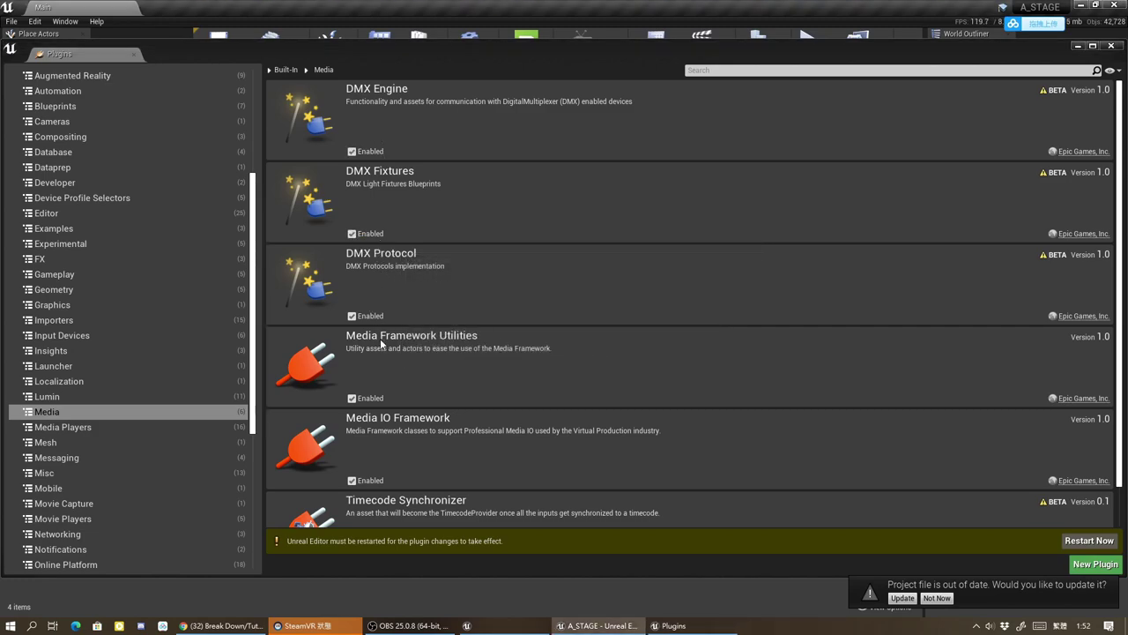
Step: Restart the editor to apply the plugin changes
scroll(130, 299, "up", 5)
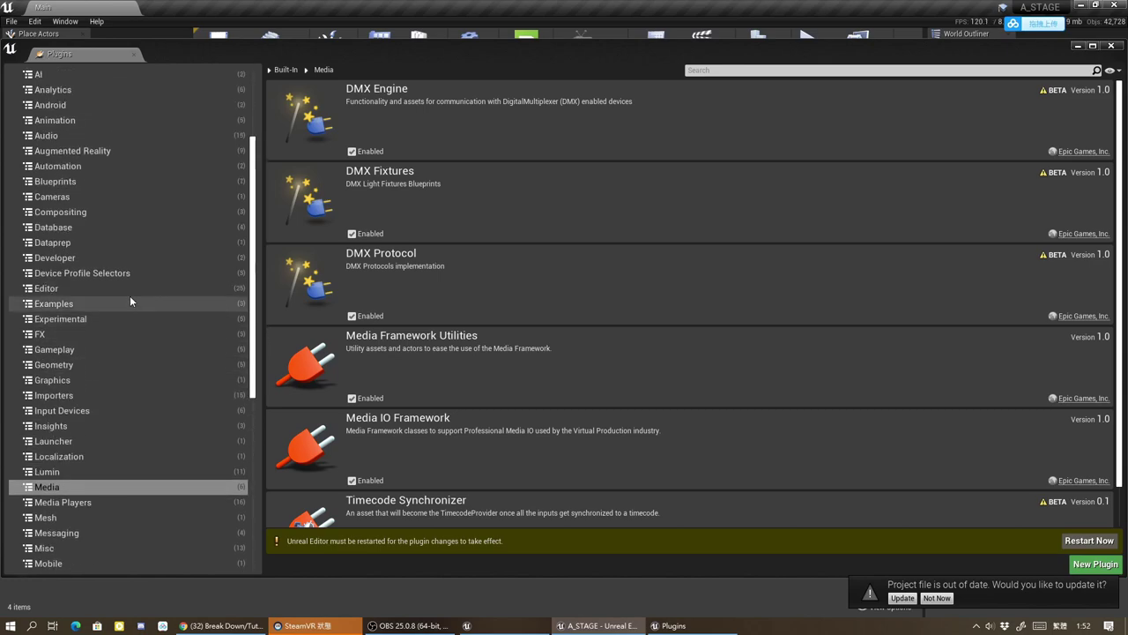
scroll(130, 294, "up", 1)
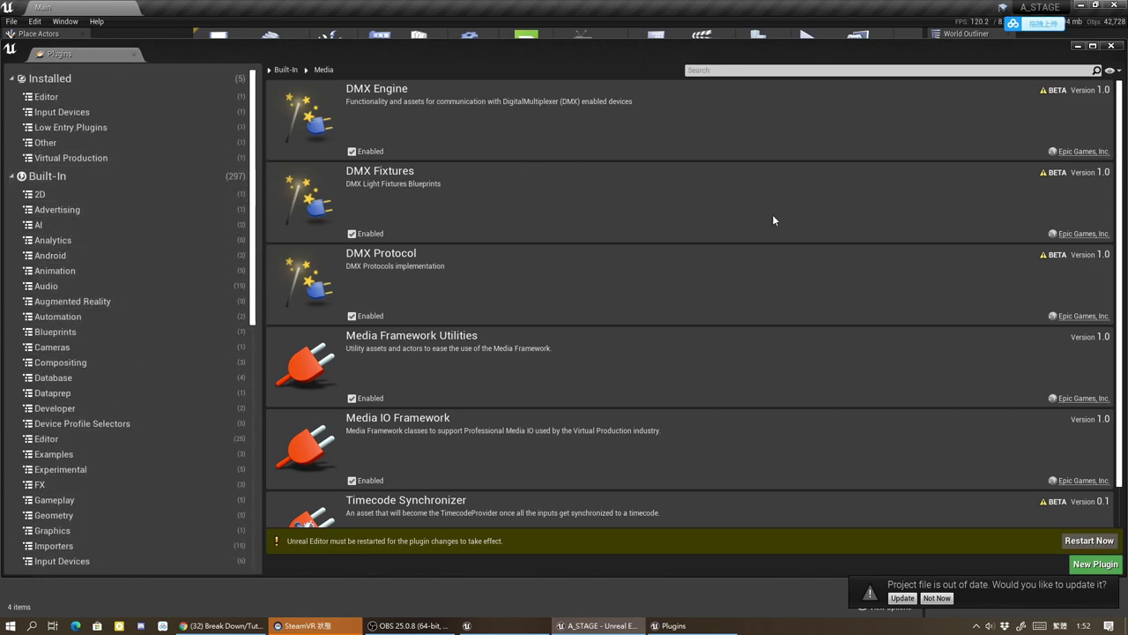
left_click(1076, 547)
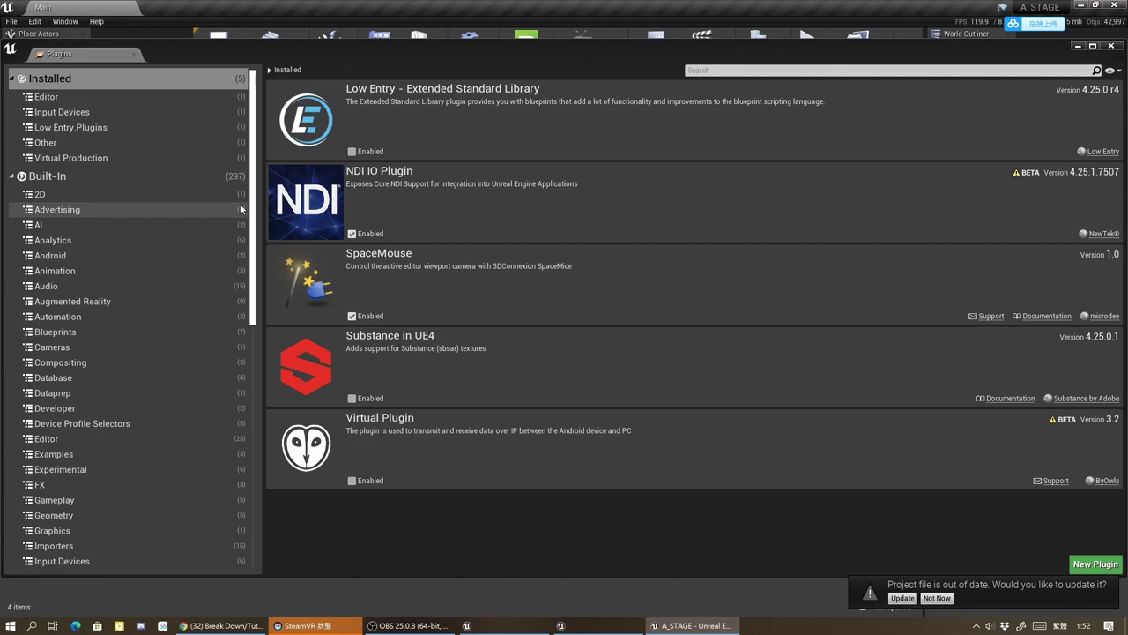
left_click(1107, 53)
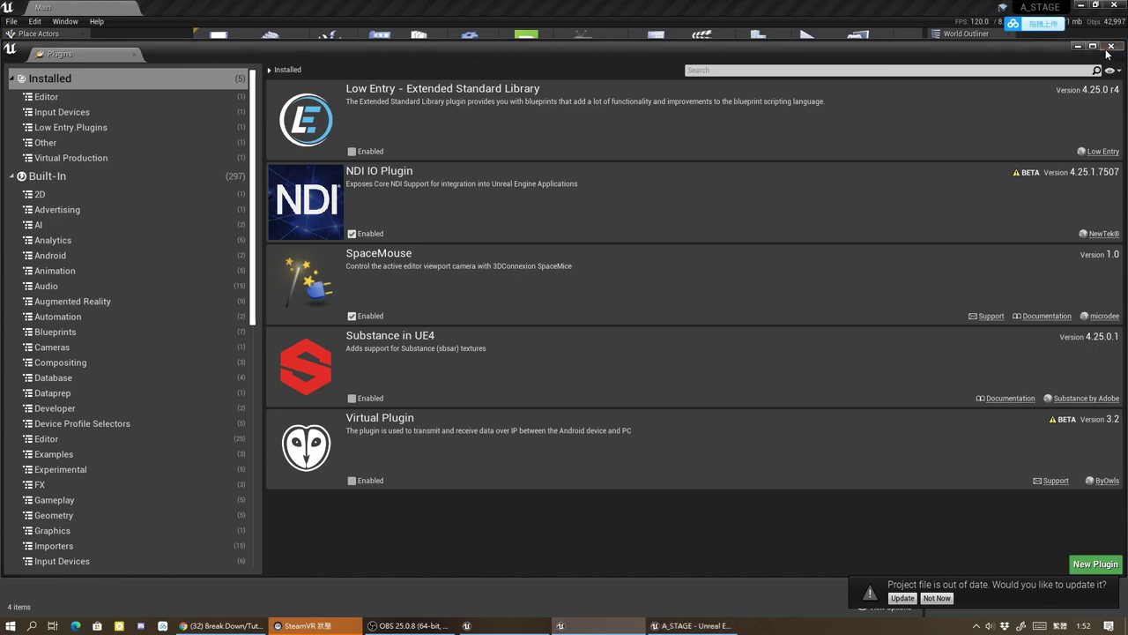
Step: Close the Plugins window and select the Floor in the viewport
left_click(1110, 46)
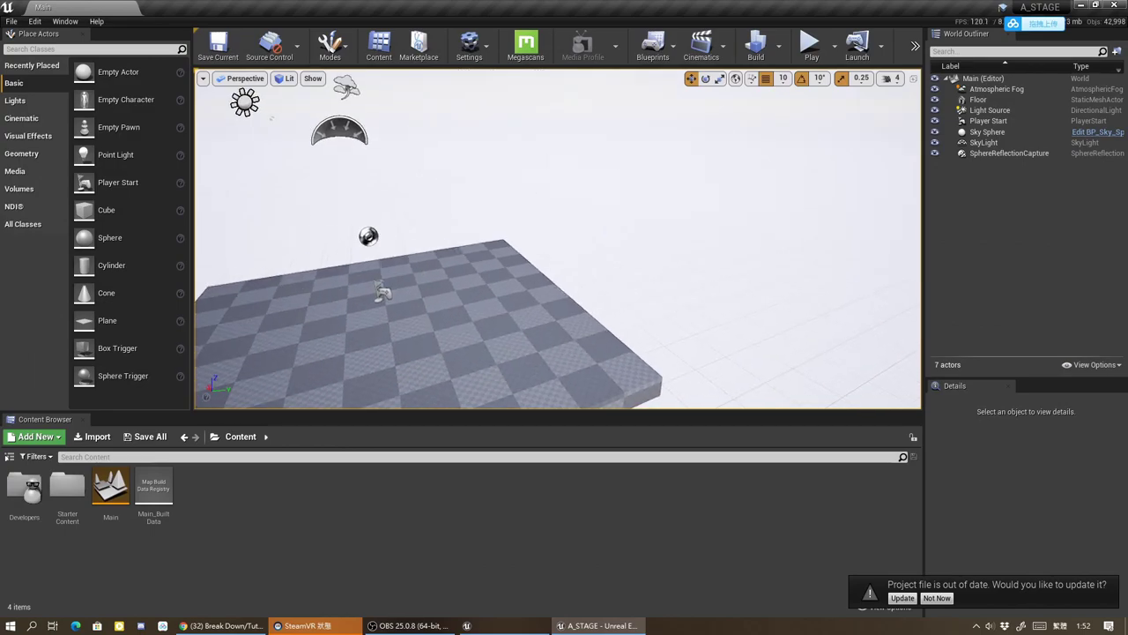
left_click_drag(529, 295, 529, 294)
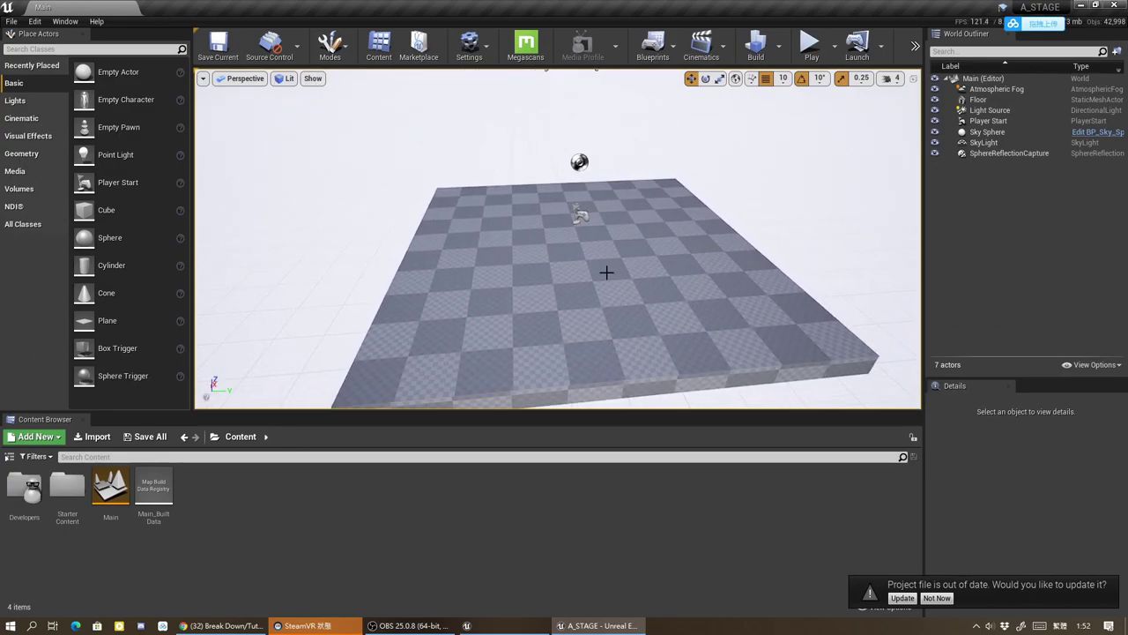
left_click(605, 340)
left_click_drag(605, 340, 605, 269)
Step: Set the Floor's X, Y and Z scale to 5.0 in Details
left_click(1009, 508)
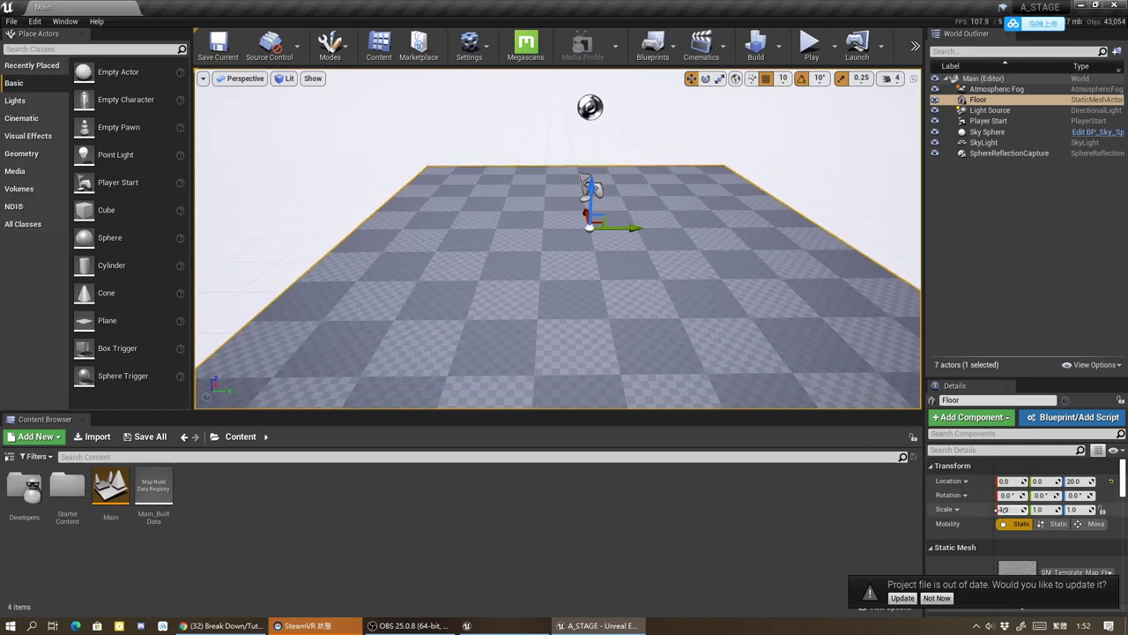
type("5")
key("Return")
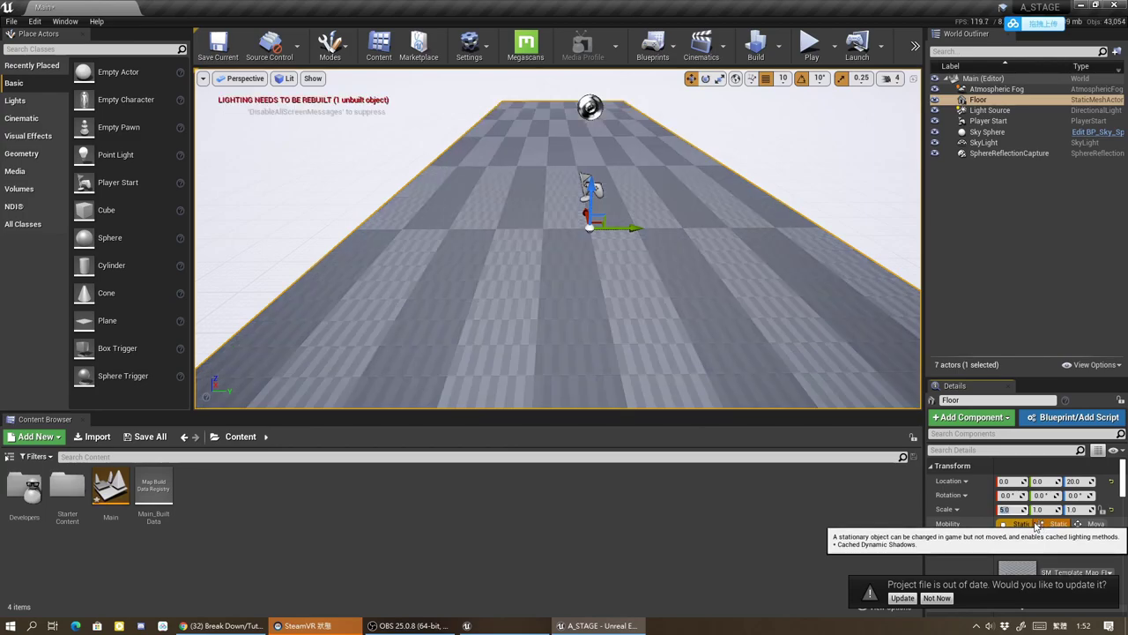
left_click(1038, 509)
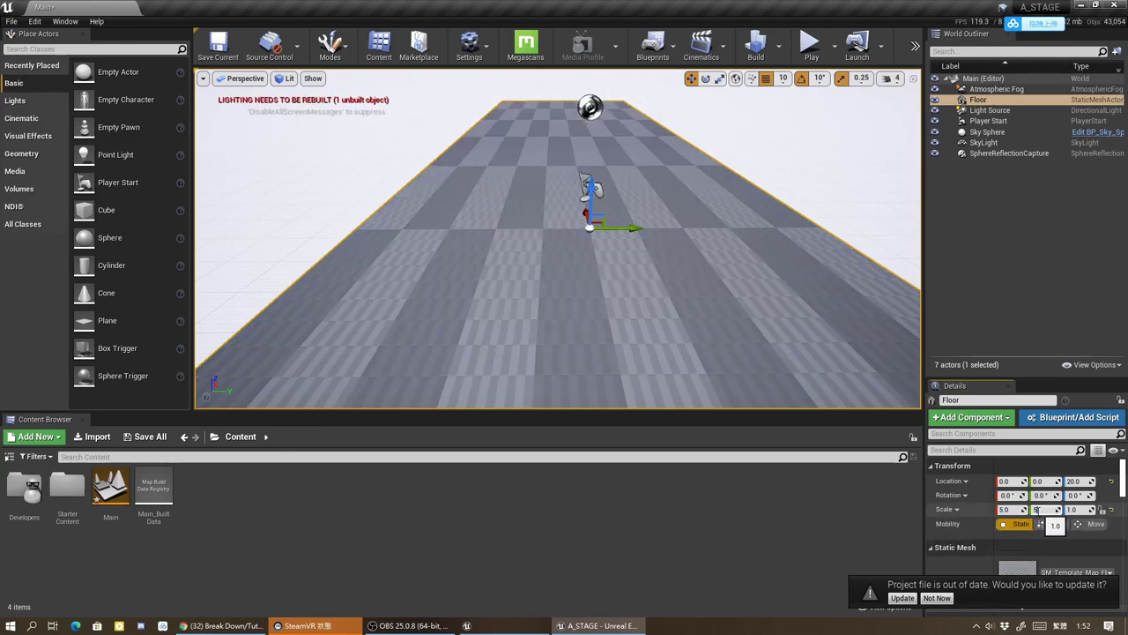
type("5")
key("Return")
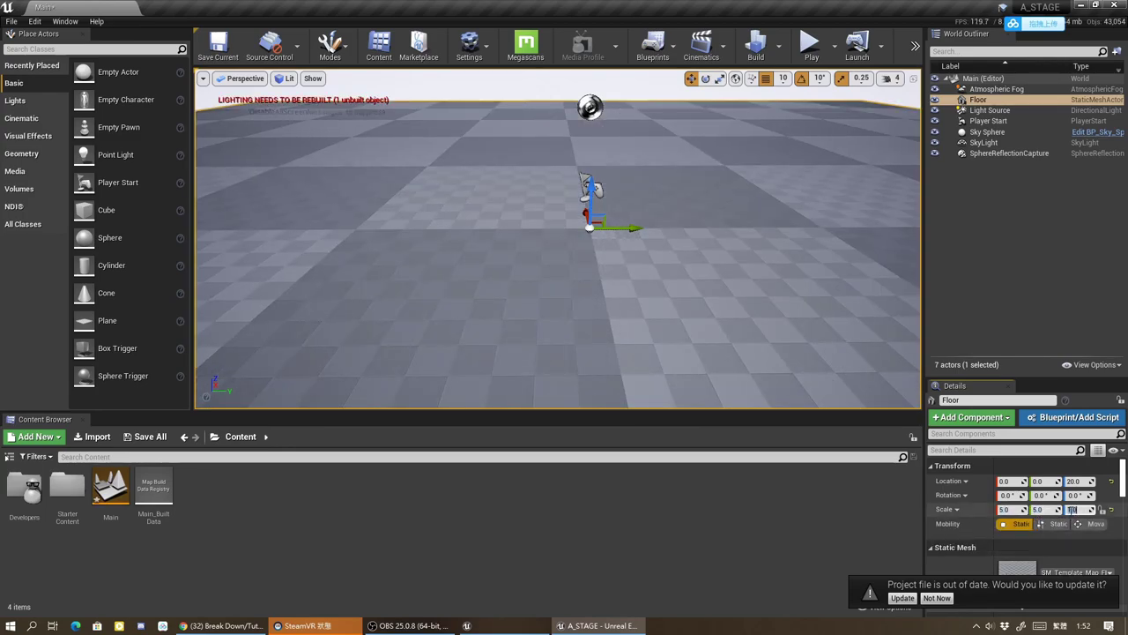
left_click(1069, 509)
type("5")
key("Return")
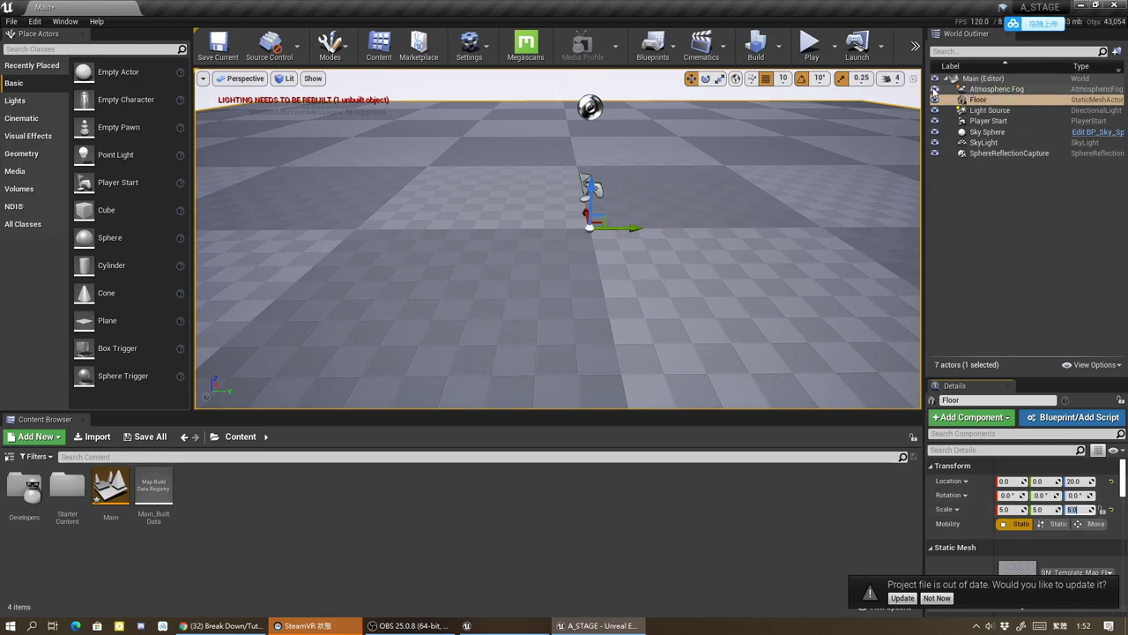
Step: Look through the Atmospheric Fog actor's properties in the Details panel
left_click(978, 89)
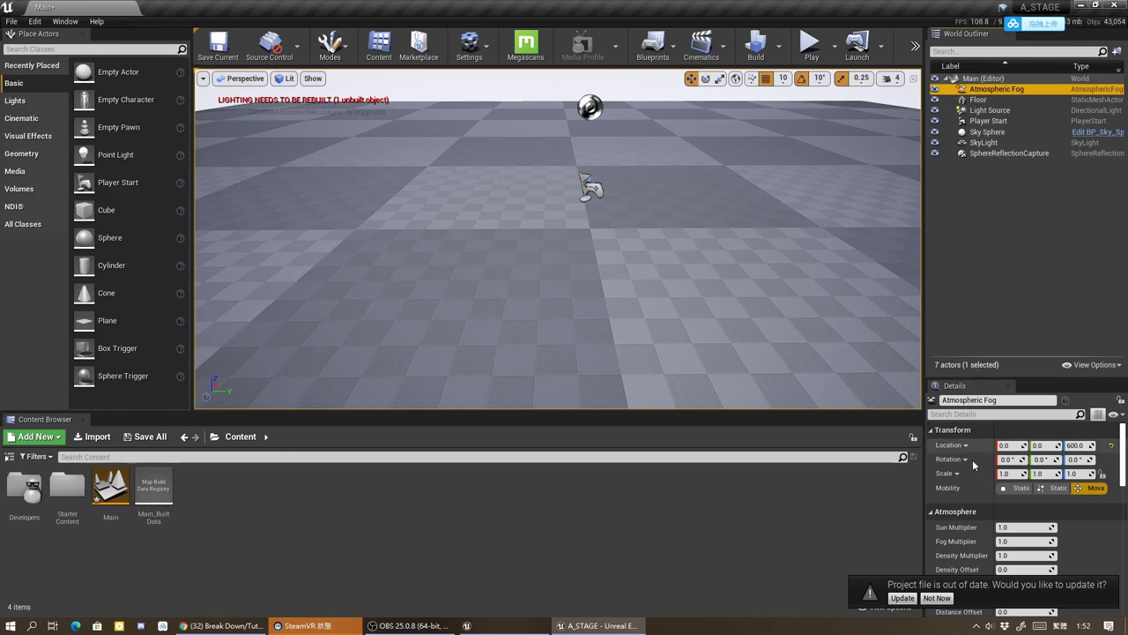
scroll(992, 483, "down", 2)
scroll(992, 483, "down", 2)
scroll(991, 487, "down", 2)
scroll(989, 491, "down", 2)
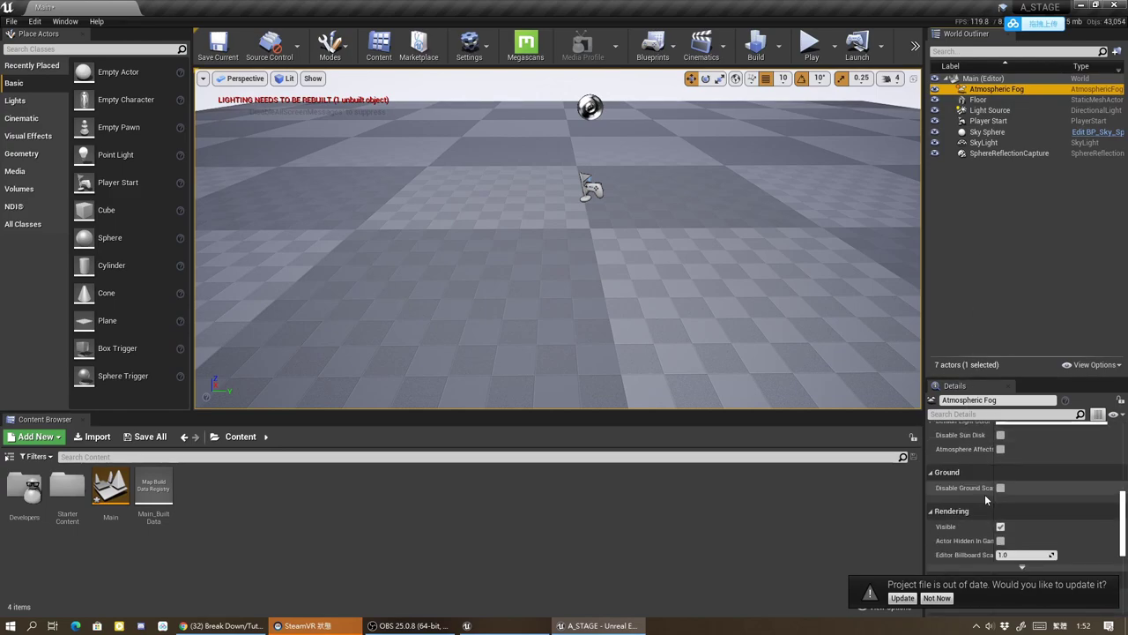
scroll(987, 499, "down", 2)
scroll(987, 498, "down", 1)
scroll(984, 499, "down", 1)
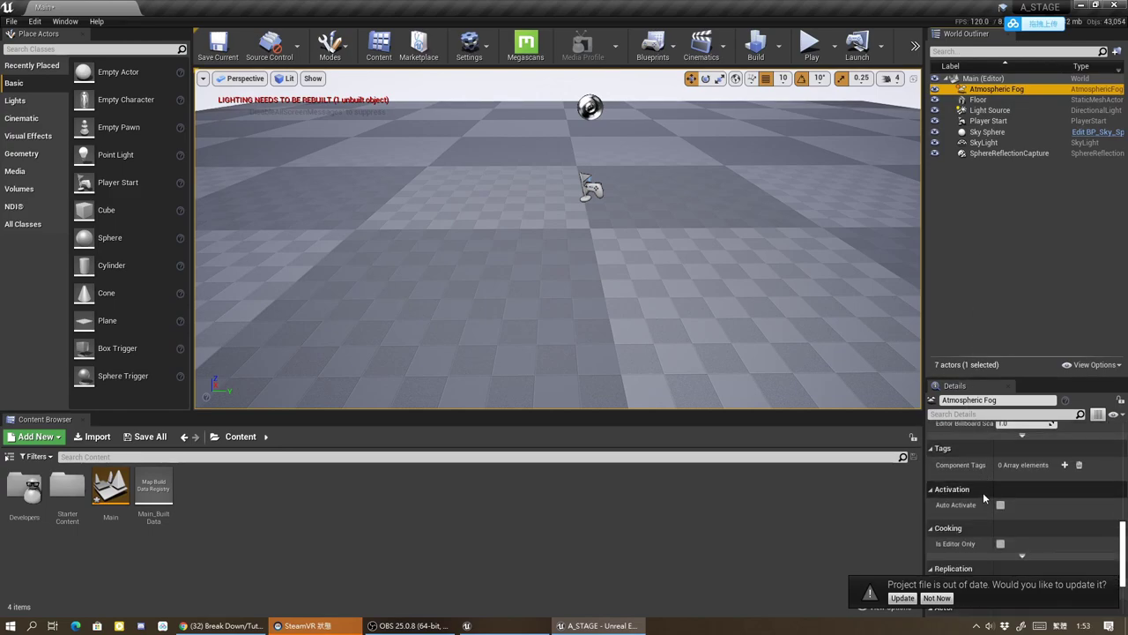
scroll(984, 499, "down", 1)
scroll(984, 498, "down", 1)
scroll(983, 496, "down", 1)
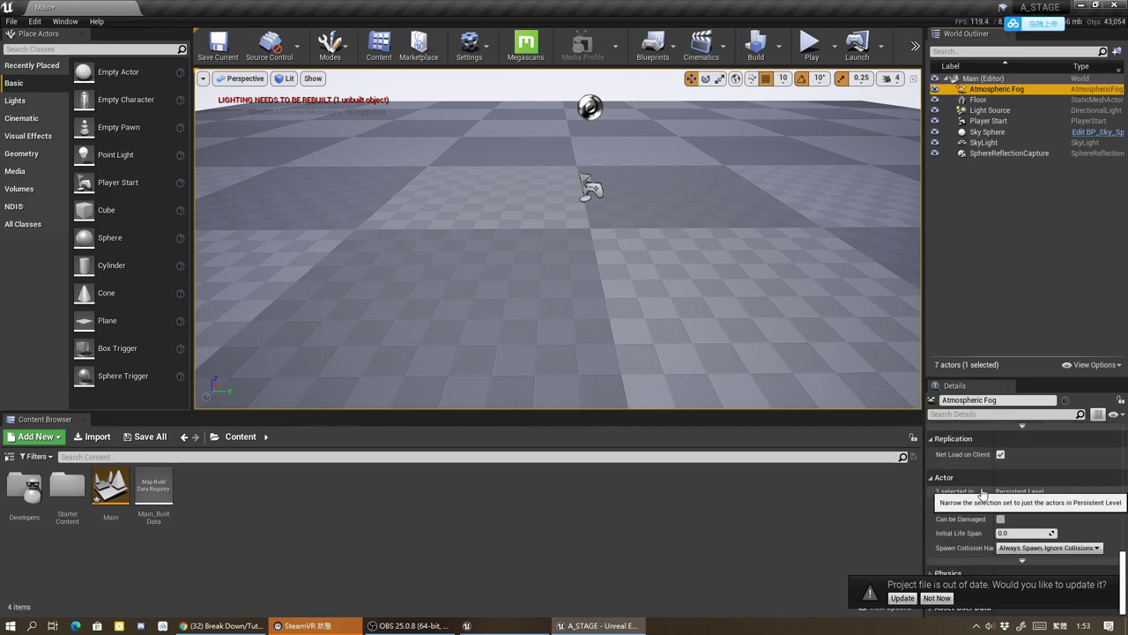
scroll(984, 497, "up", 2)
scroll(994, 504, "up", 2)
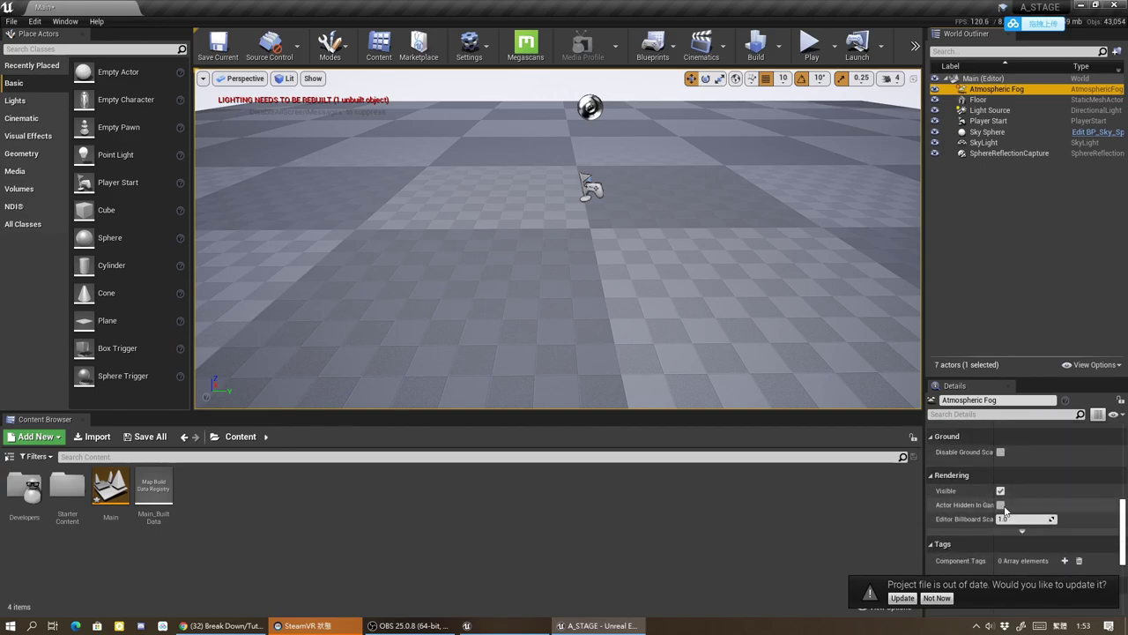
Step: Look through the SkyLight actor's properties
left_click(980, 143)
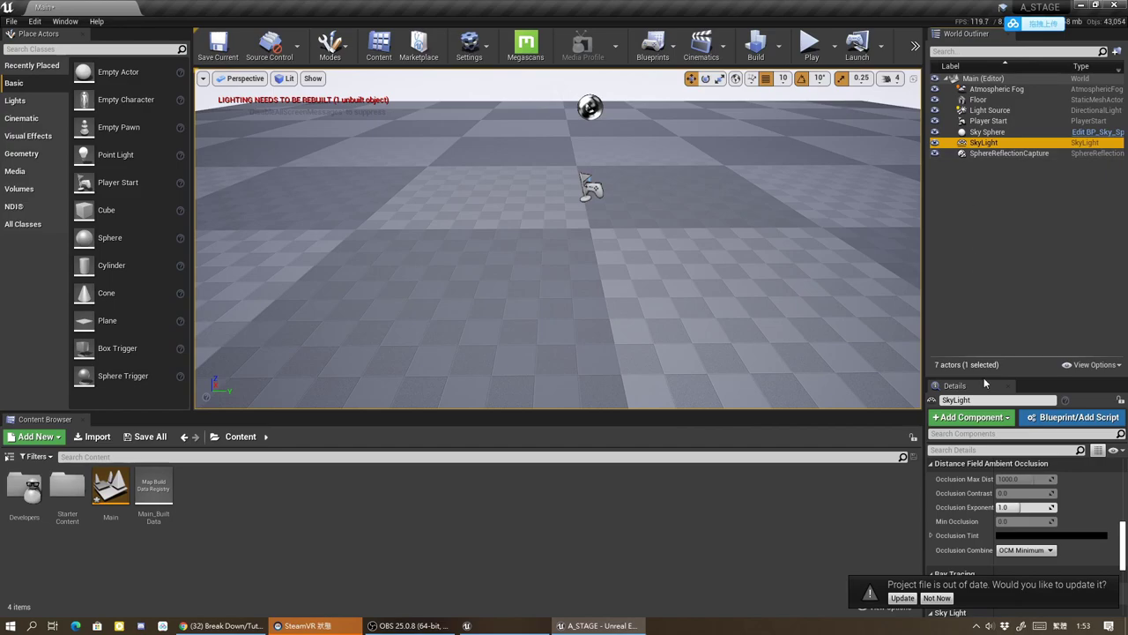
scroll(978, 503, "down", 3)
scroll(978, 504, "down", 3)
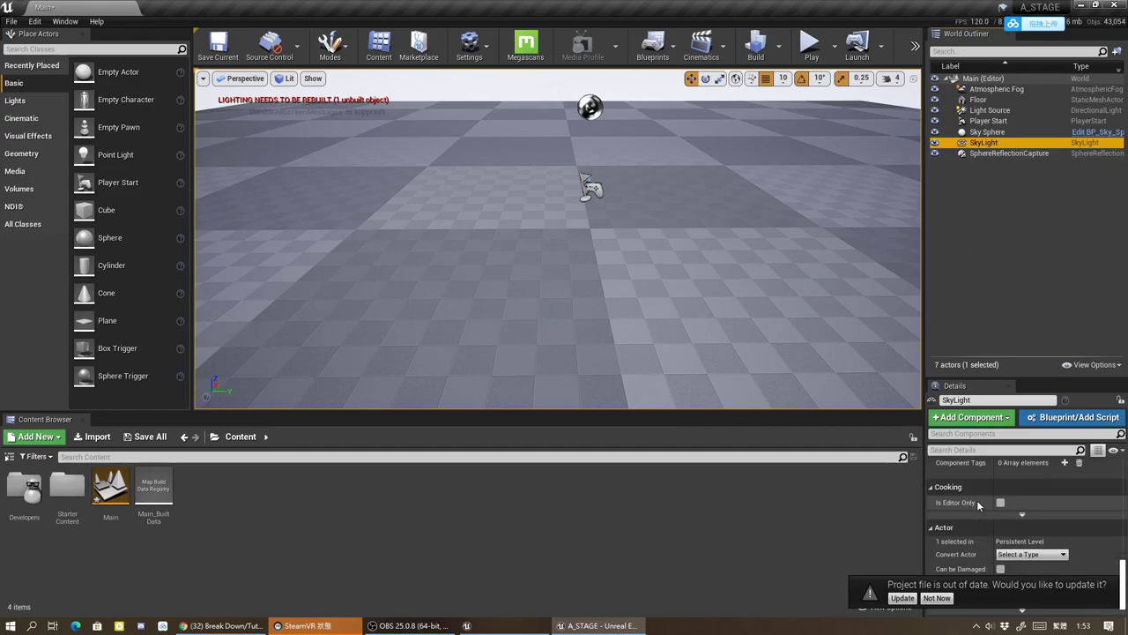
scroll(977, 505, "down", 1)
scroll(977, 502, "up", 2)
scroll(978, 504, "up", 1)
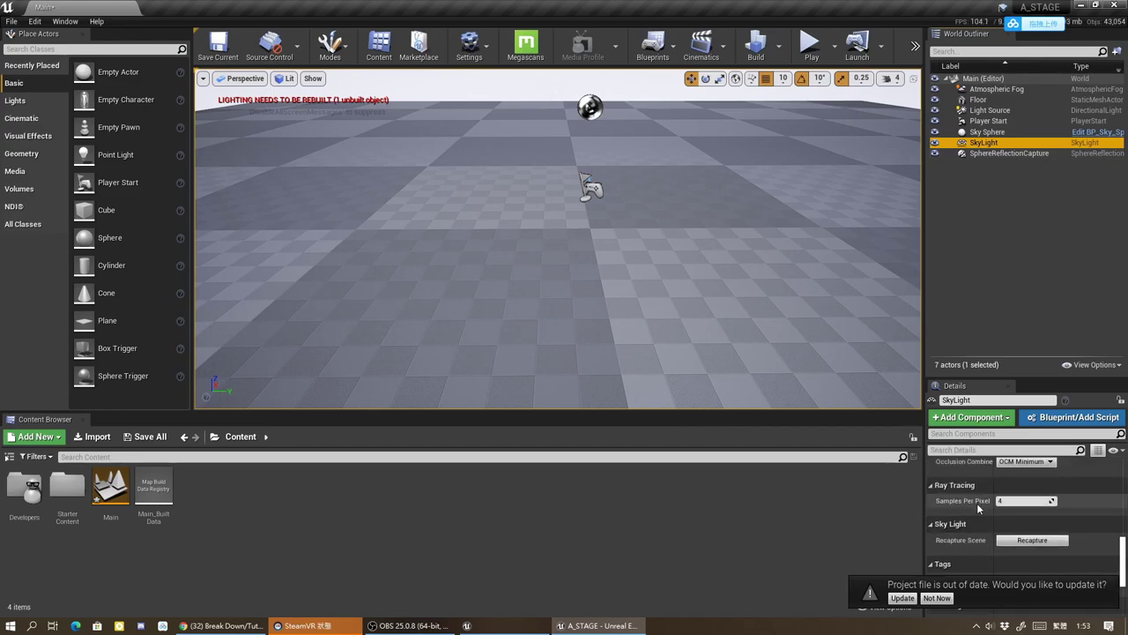
scroll(977, 506, "up", 2)
scroll(978, 509, "up", 1)
scroll(977, 508, "up", 1)
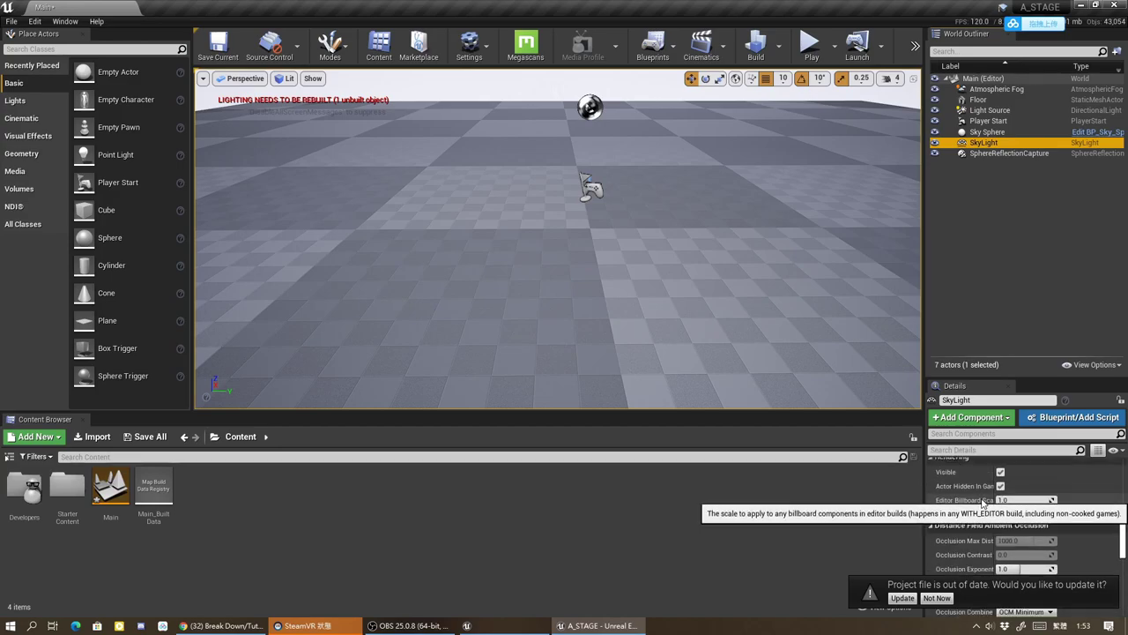
Step: Hide SphereReflectionCapture in game and in the editor view
left_click(986, 156)
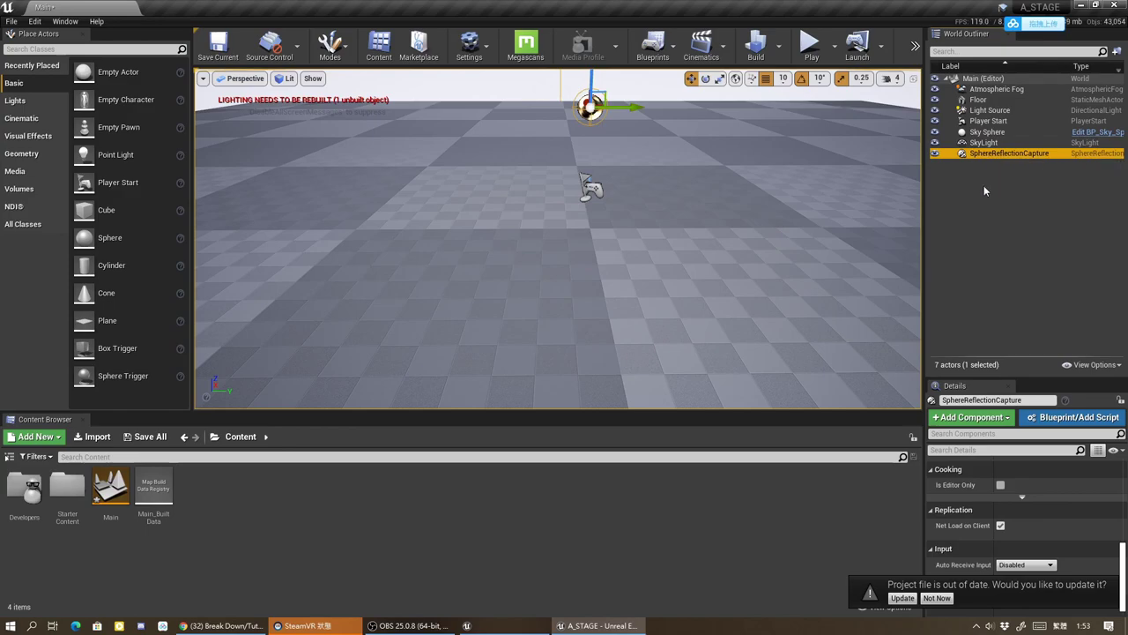
scroll(978, 502, "up", 3)
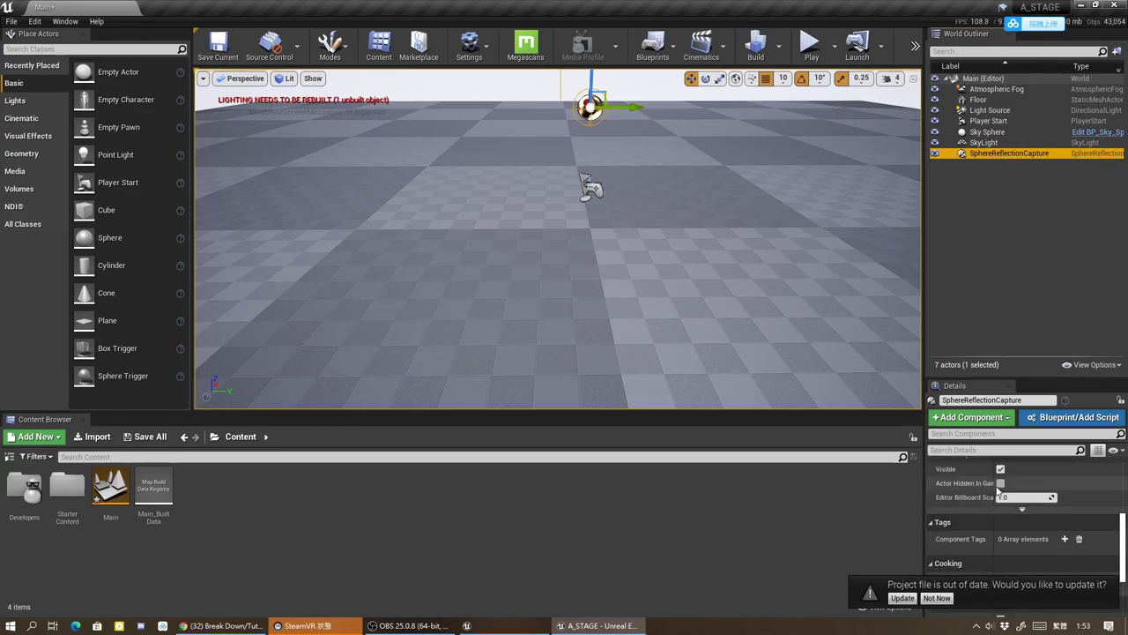
left_click(1000, 483)
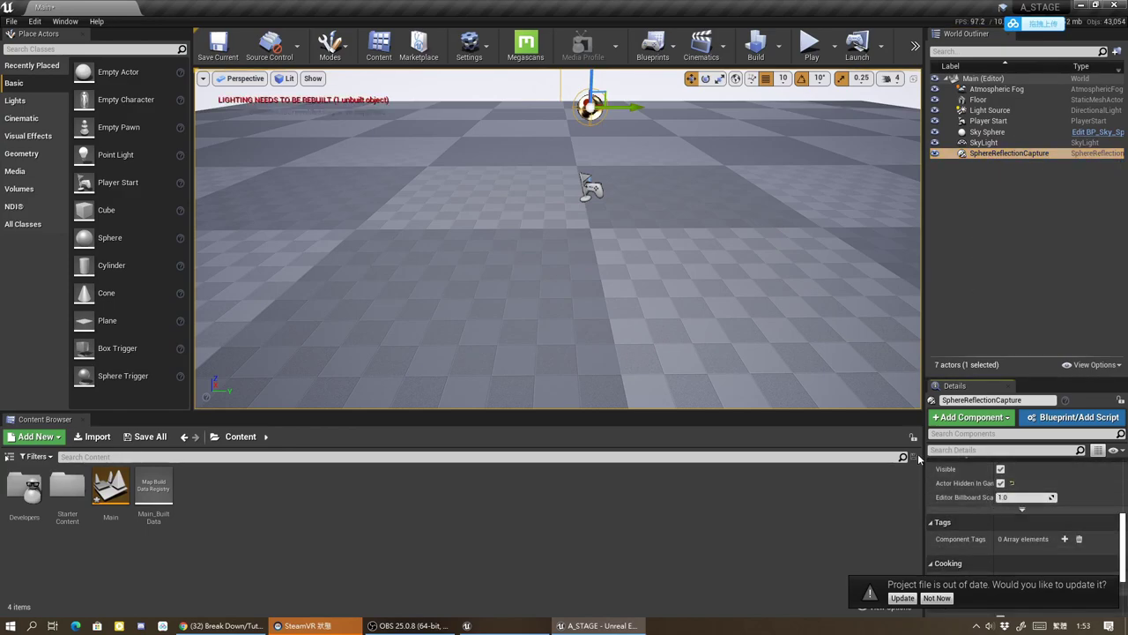
left_click(935, 154)
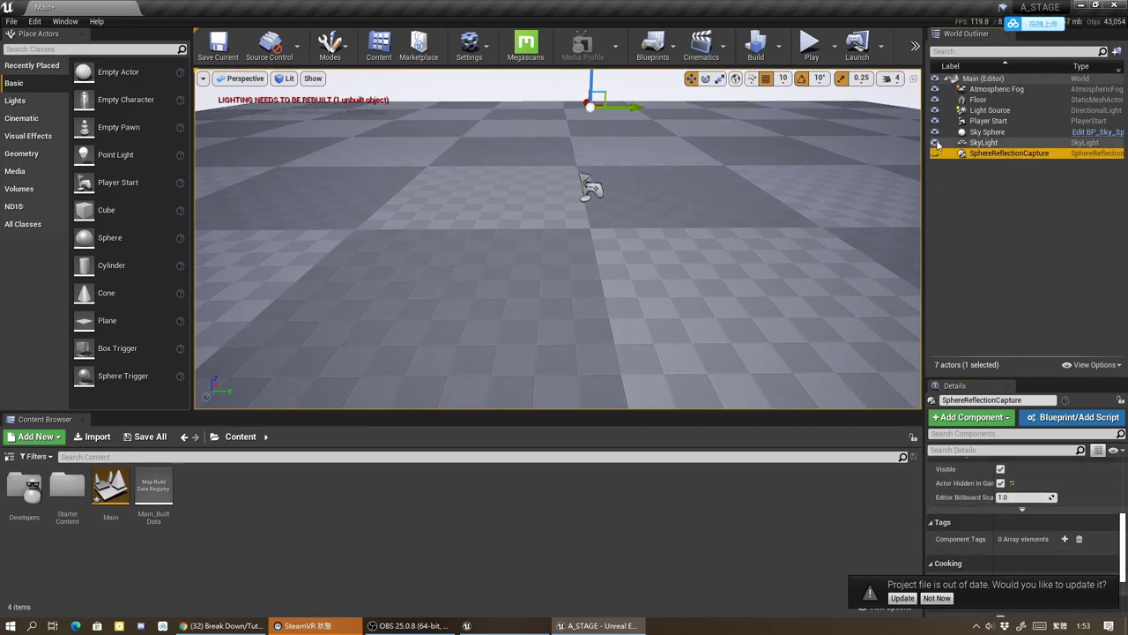
Step: Hide the Light Source actor in game and in the level view
left_click(934, 88)
left_click(987, 111)
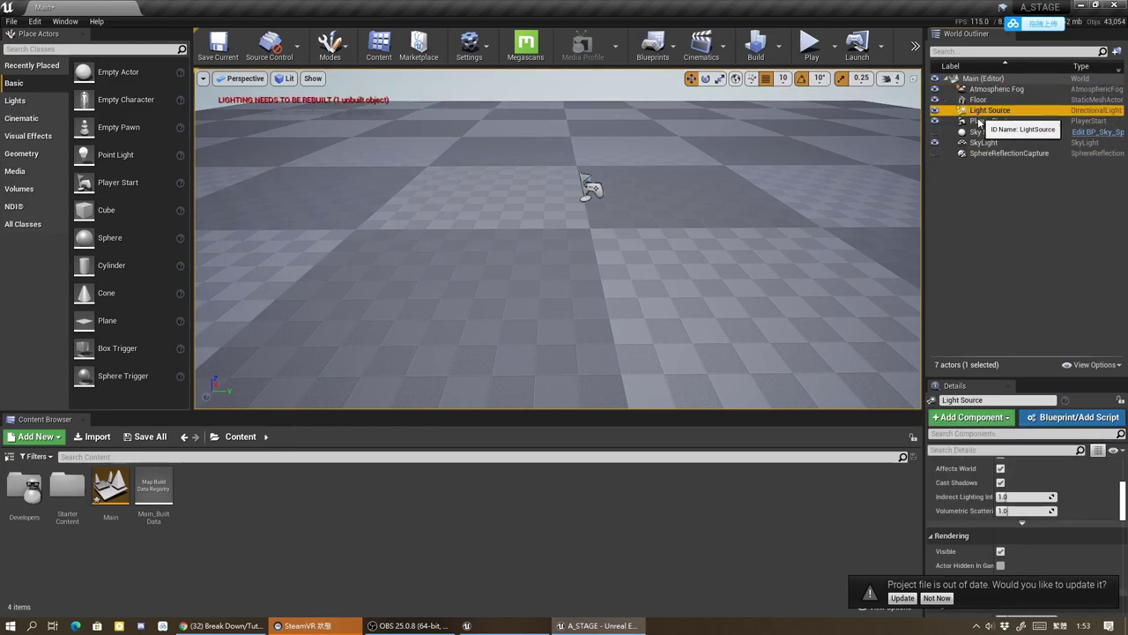
scroll(1001, 494, "down", 2)
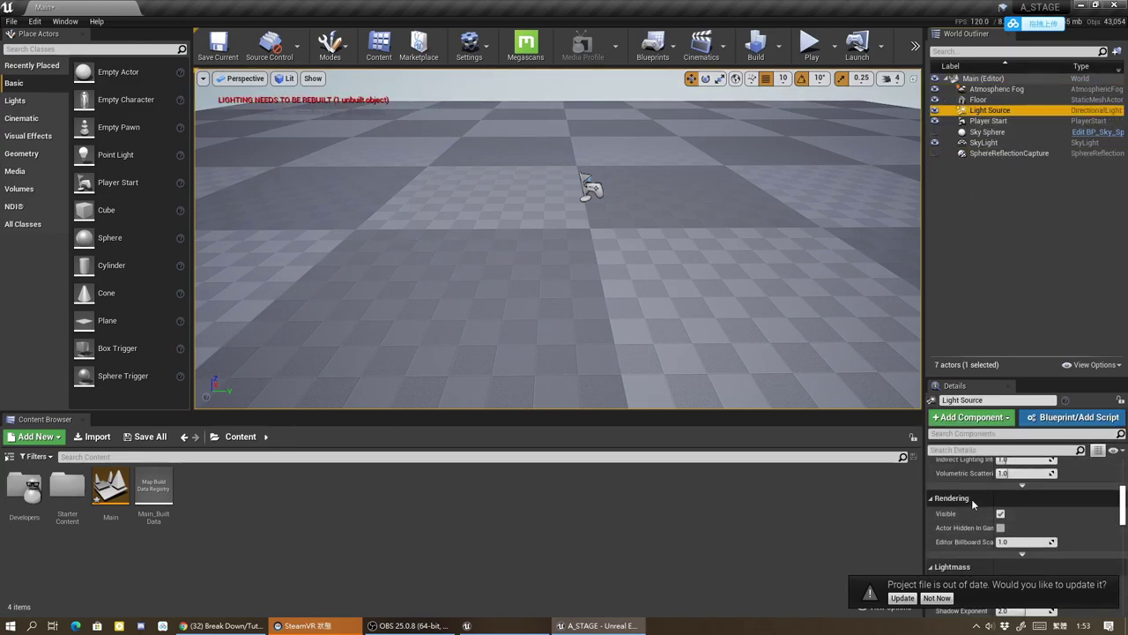
left_click(1000, 508)
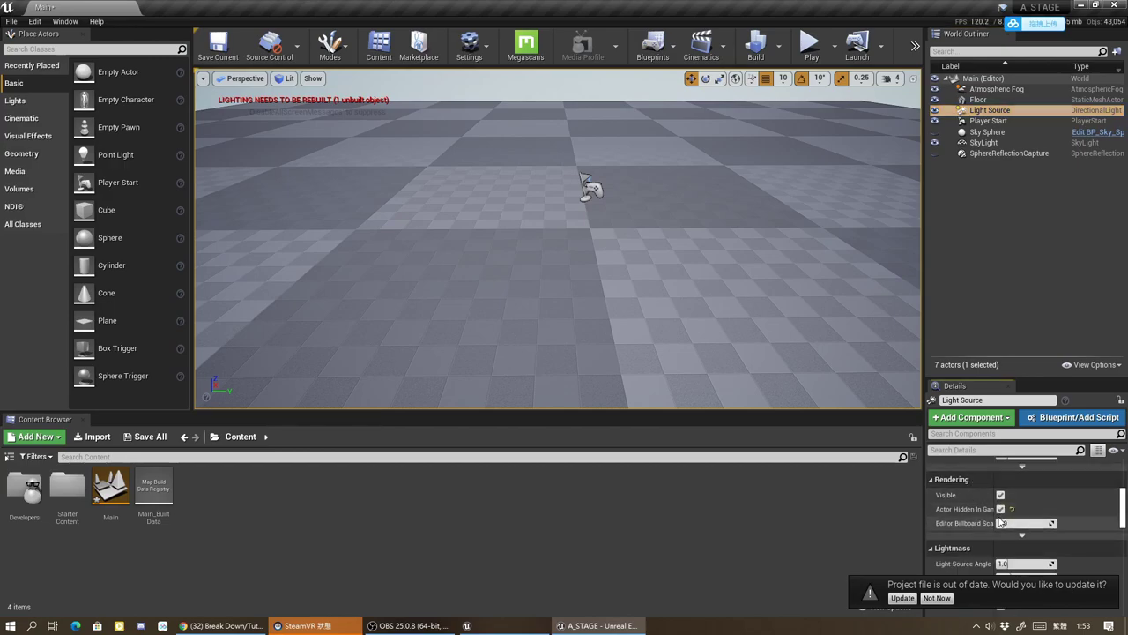
left_click(1000, 494)
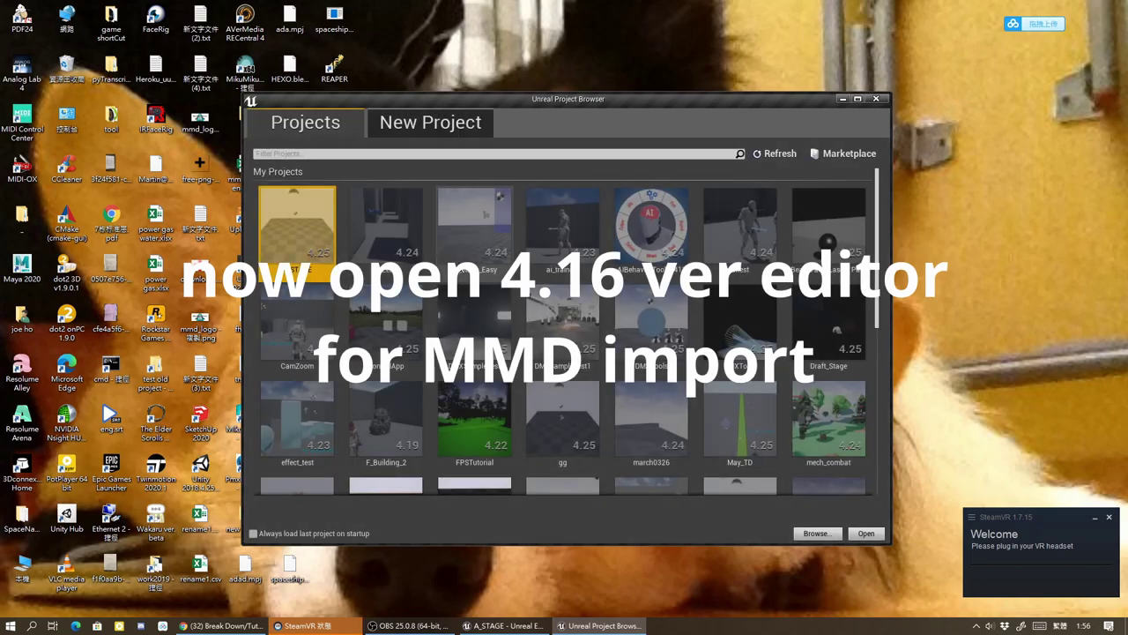
Step: Create a Blank project named mmdimport1 and dismiss the SteamVR error
left_click(438, 124)
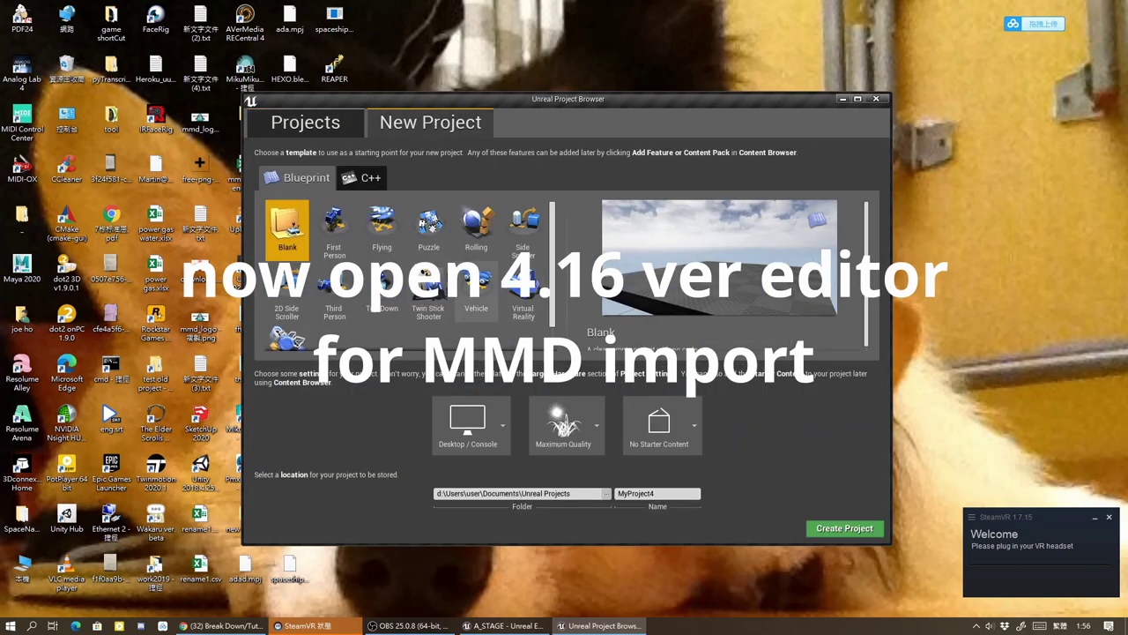
left_click(667, 493)
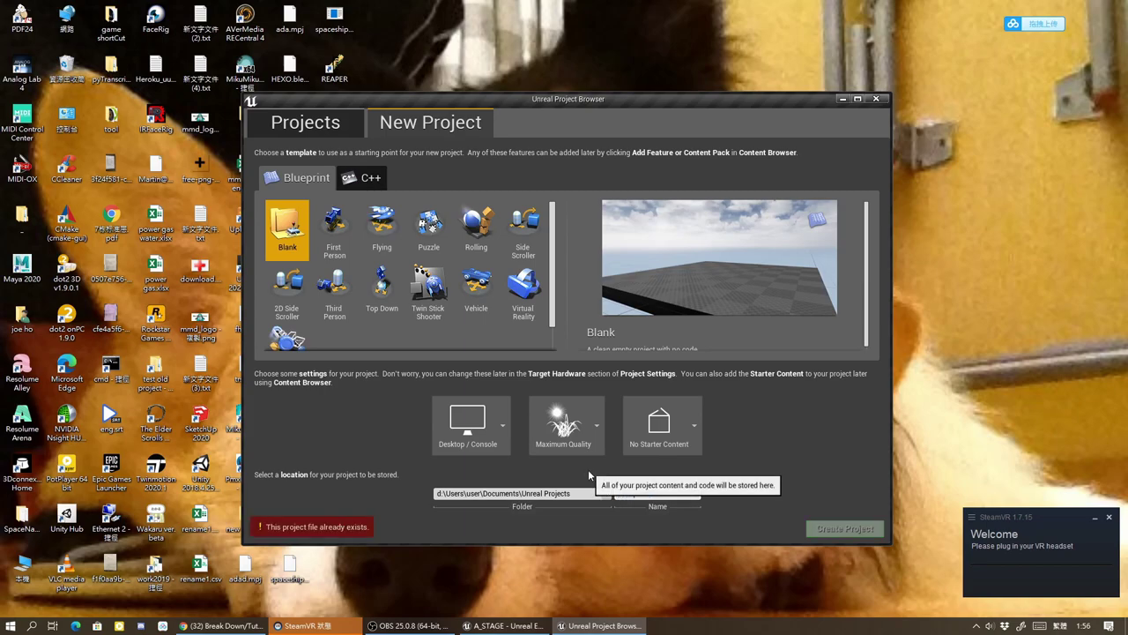
type("2")
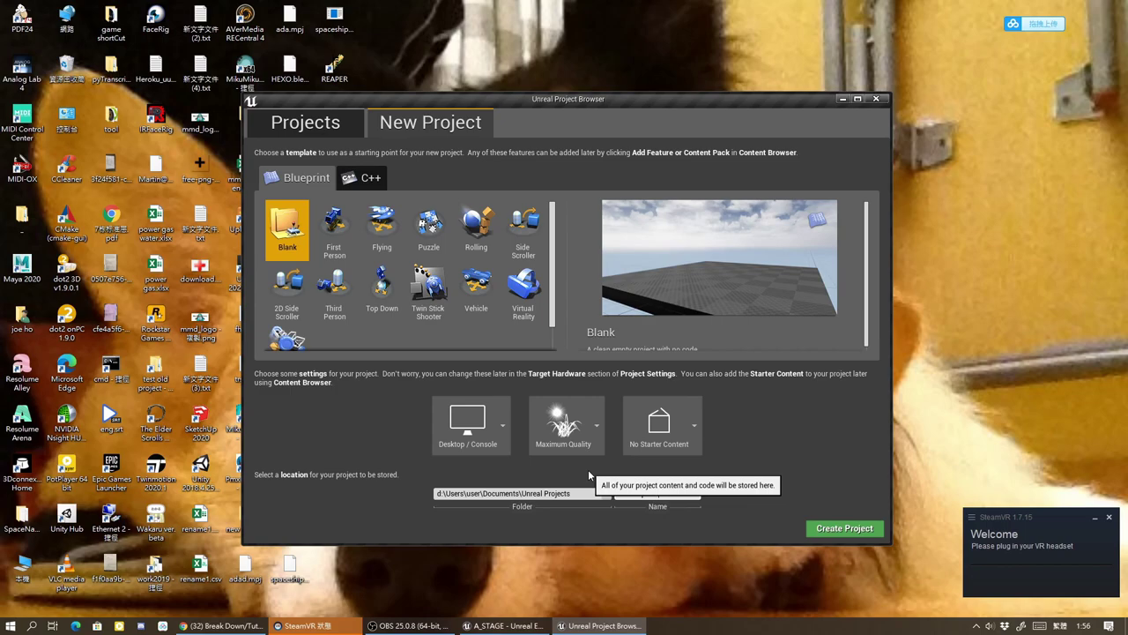
left_click(643, 494)
type("mmdimport1")
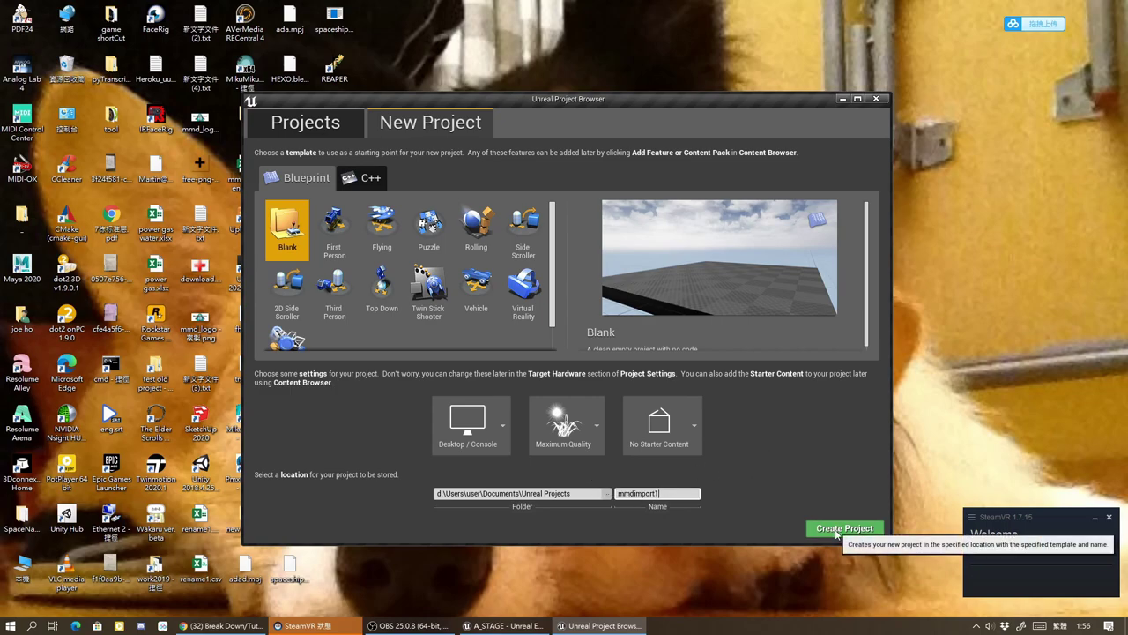
left_click(833, 528)
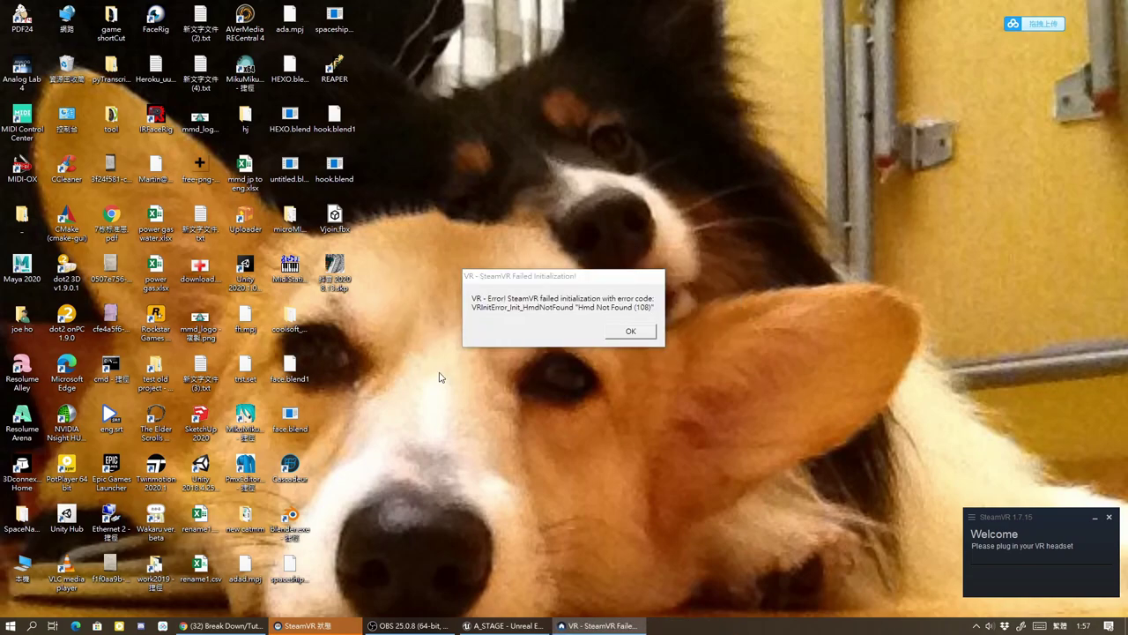
left_click(628, 335)
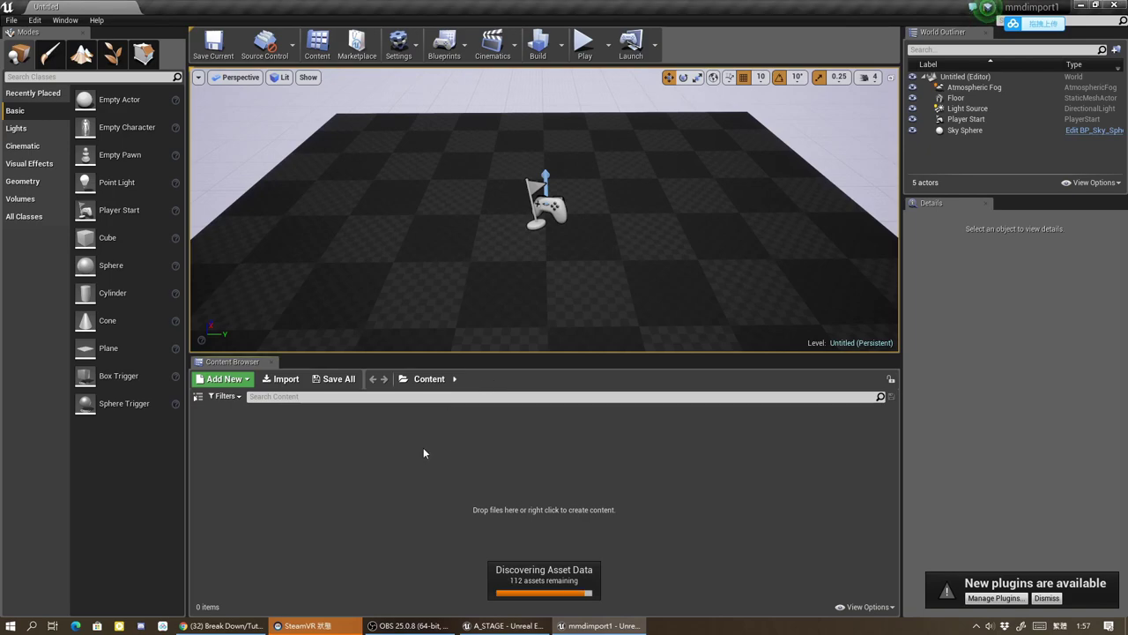
Step: Create a folder named mmdimport under Content and open it
right_click(571, 445)
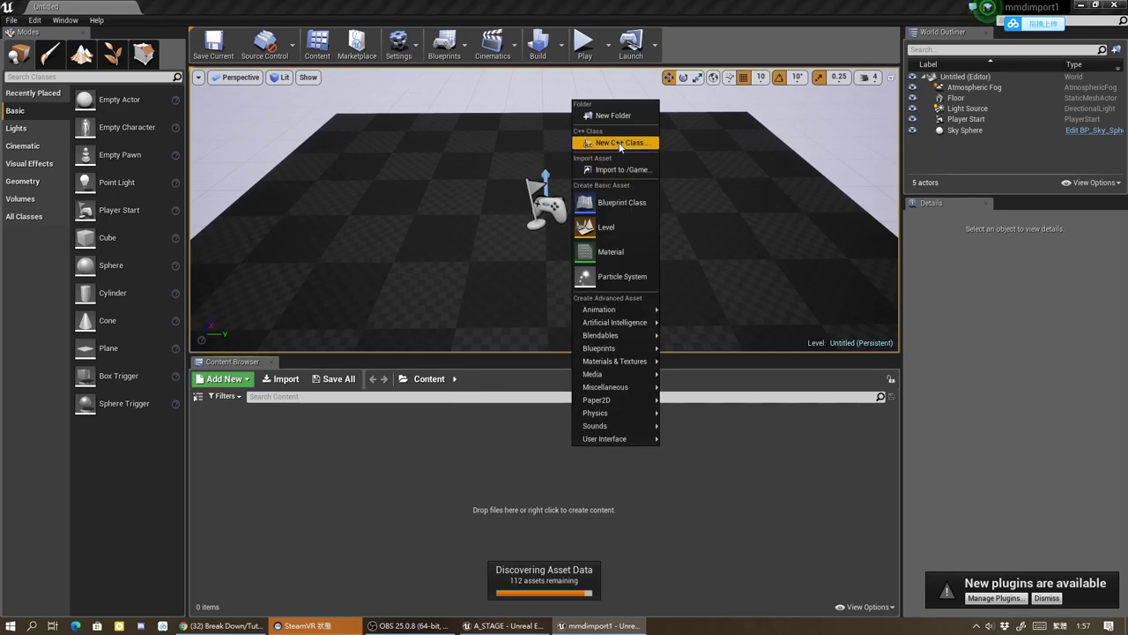
left_click(614, 115)
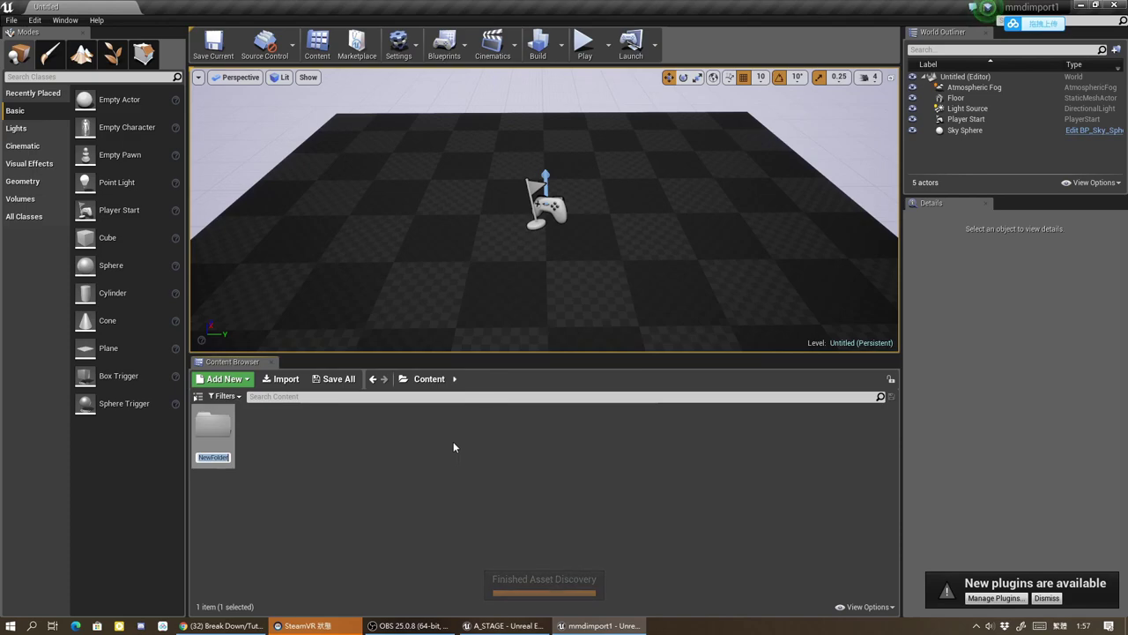
type("mmd impo")
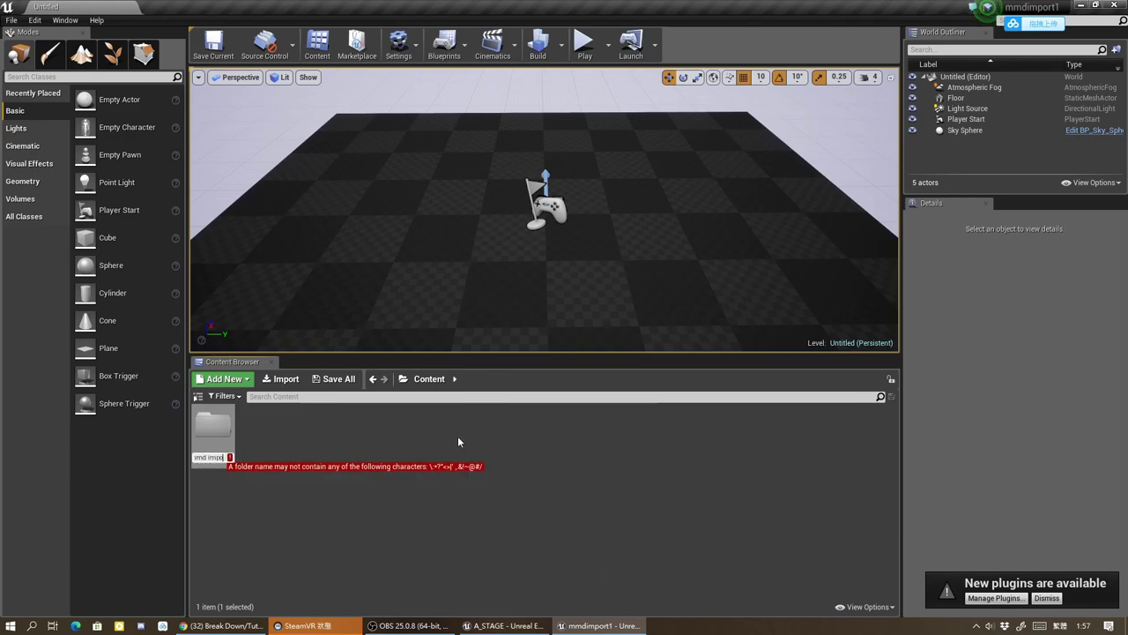
type("rt")
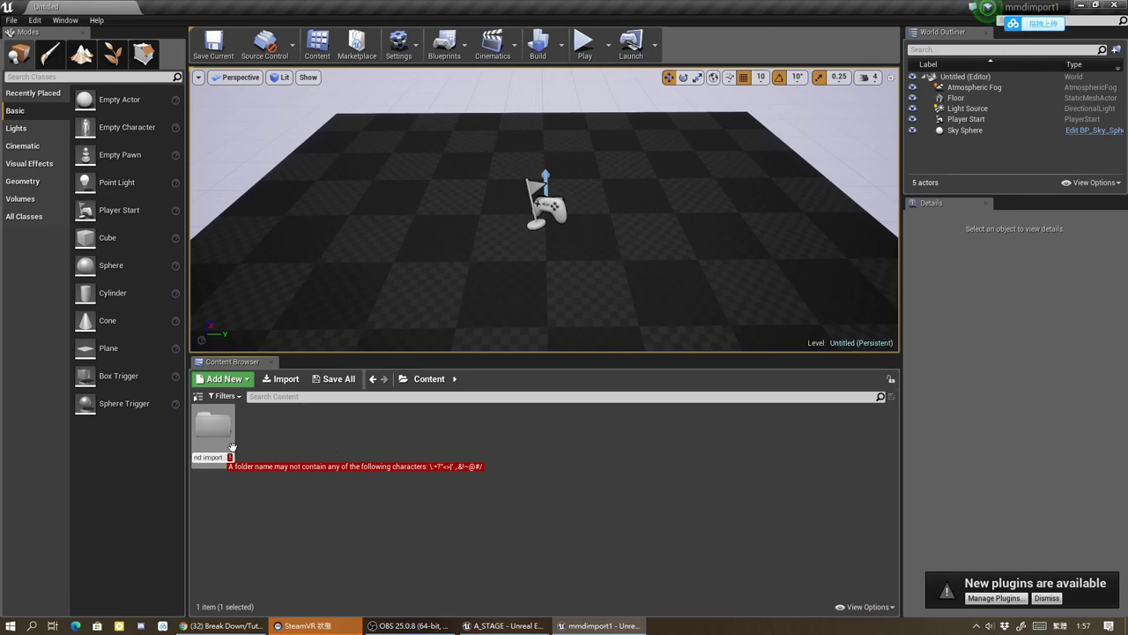
key("Left")
key("Left")
key("Left")
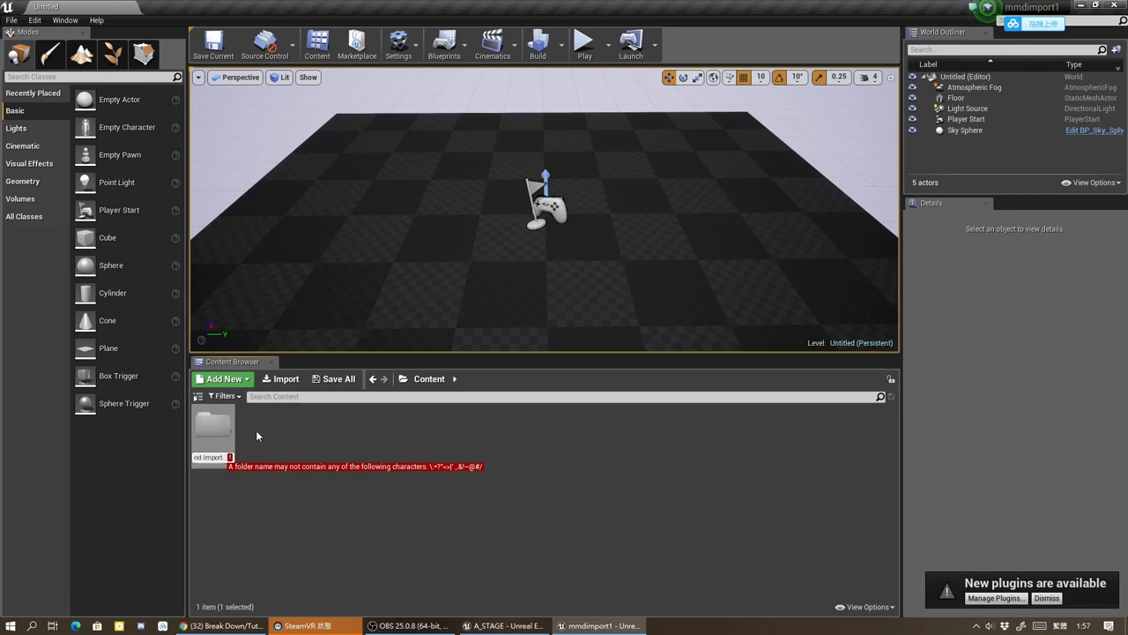
key("BackSpace")
left_click(263, 438)
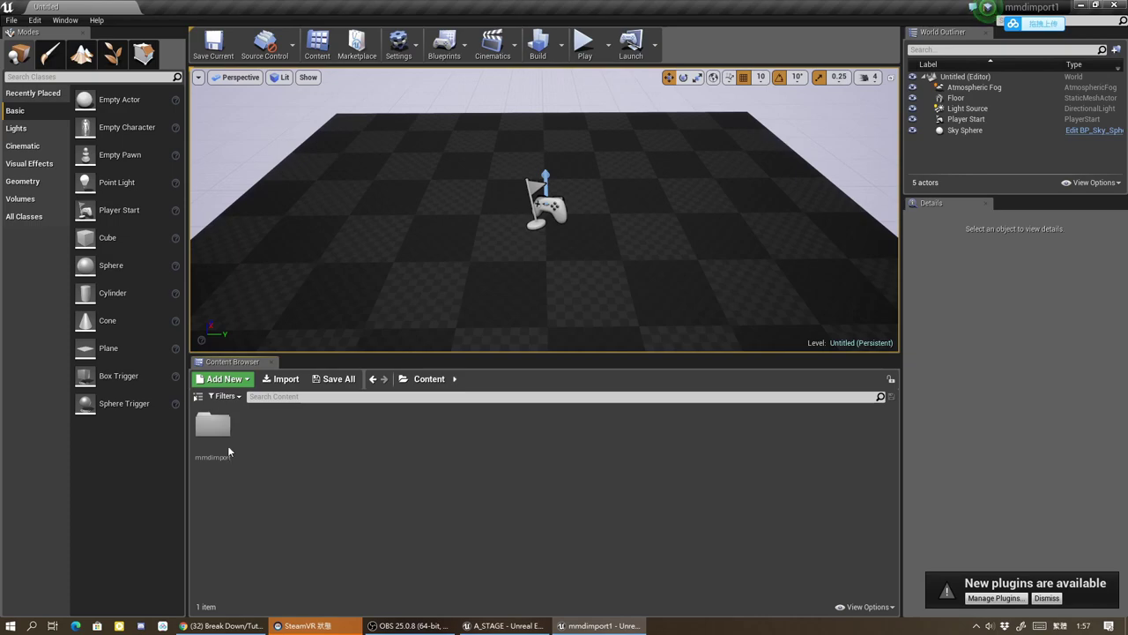
double_click(212, 426)
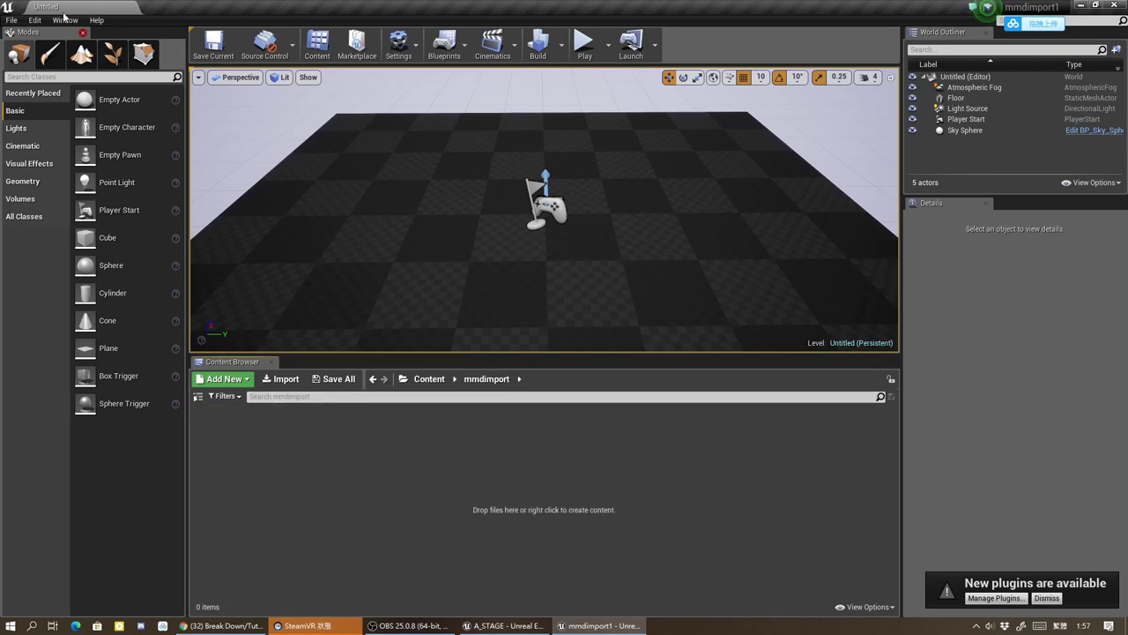
Step: Open the Plugins window from the Edit menu
left_click(13, 20)
mouse_move(35, 20)
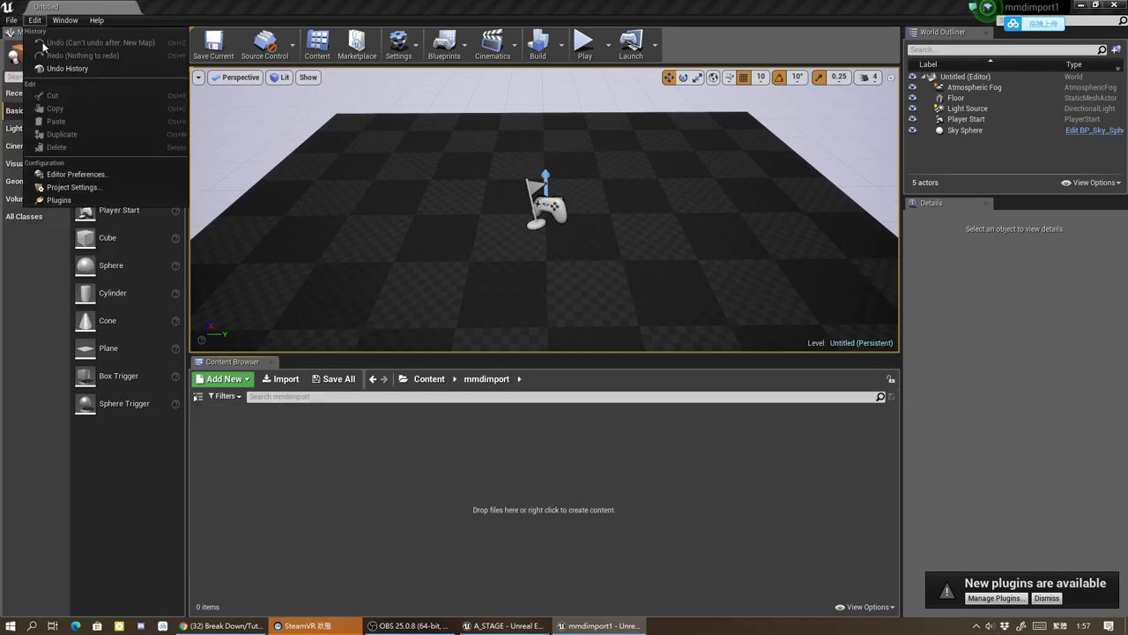
left_click(51, 200)
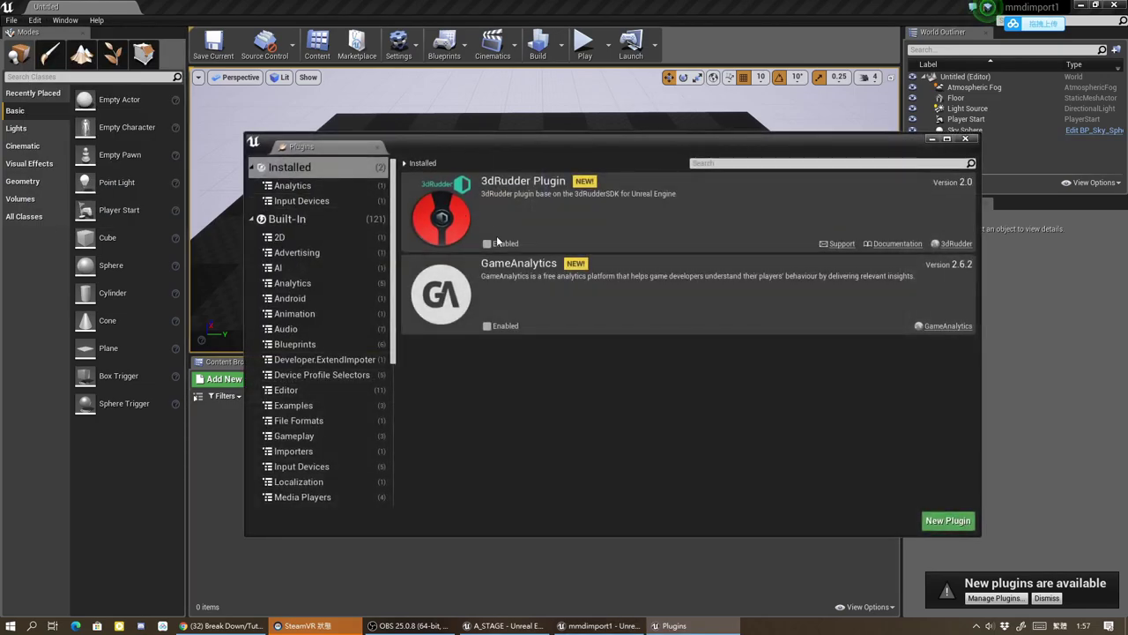
Step: Search the built-in plugins for 'im4', confirm IM4U is enabled, then close Plugins
left_click(728, 164)
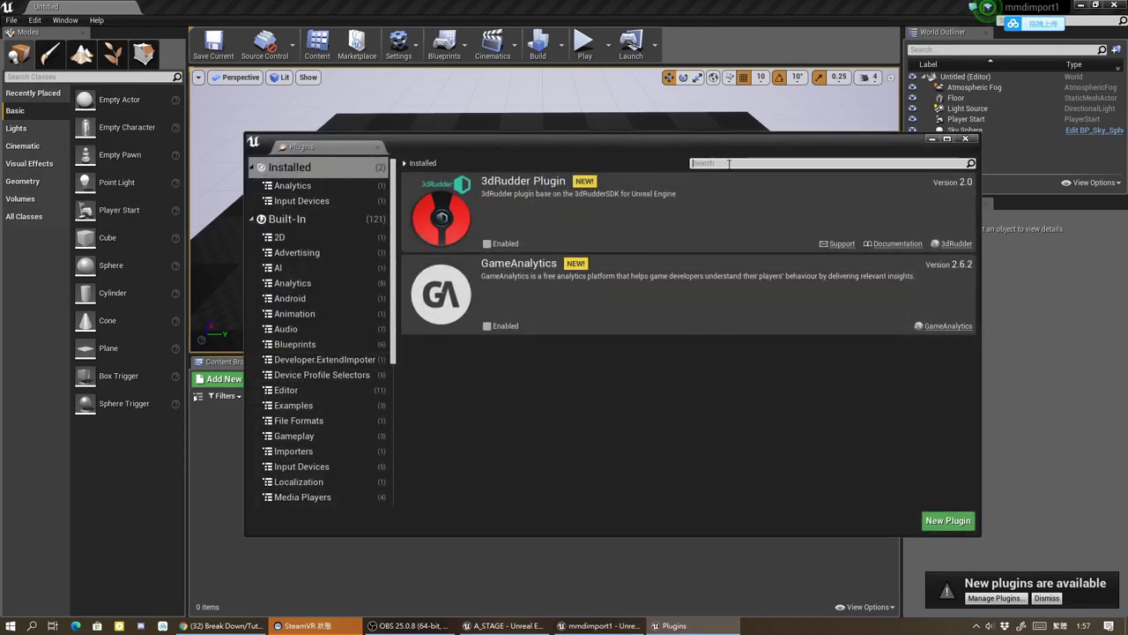
type("im4")
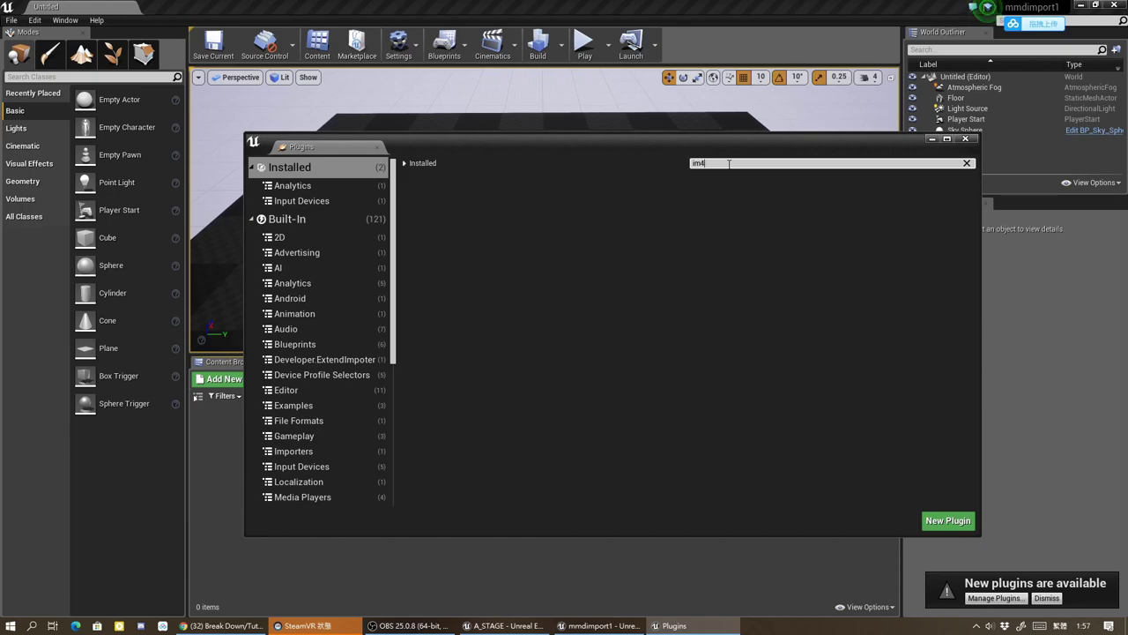
key("BackSpace")
key("BackSpace")
key("BackSpace")
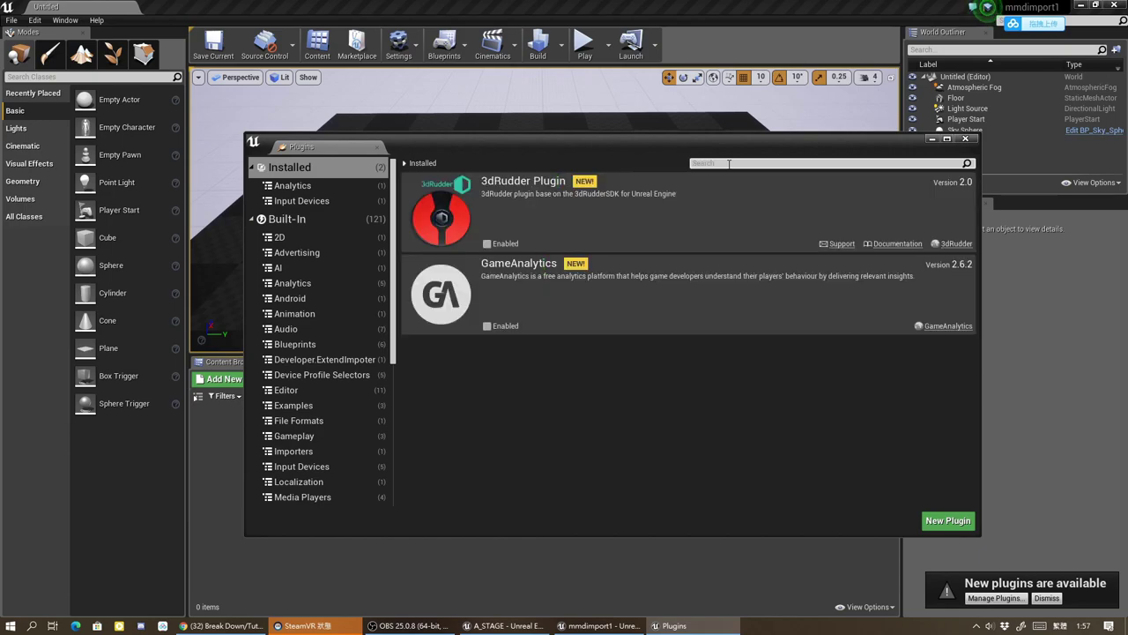
type("mm")
key("BackSpace")
key("BackSpace")
left_click(282, 219)
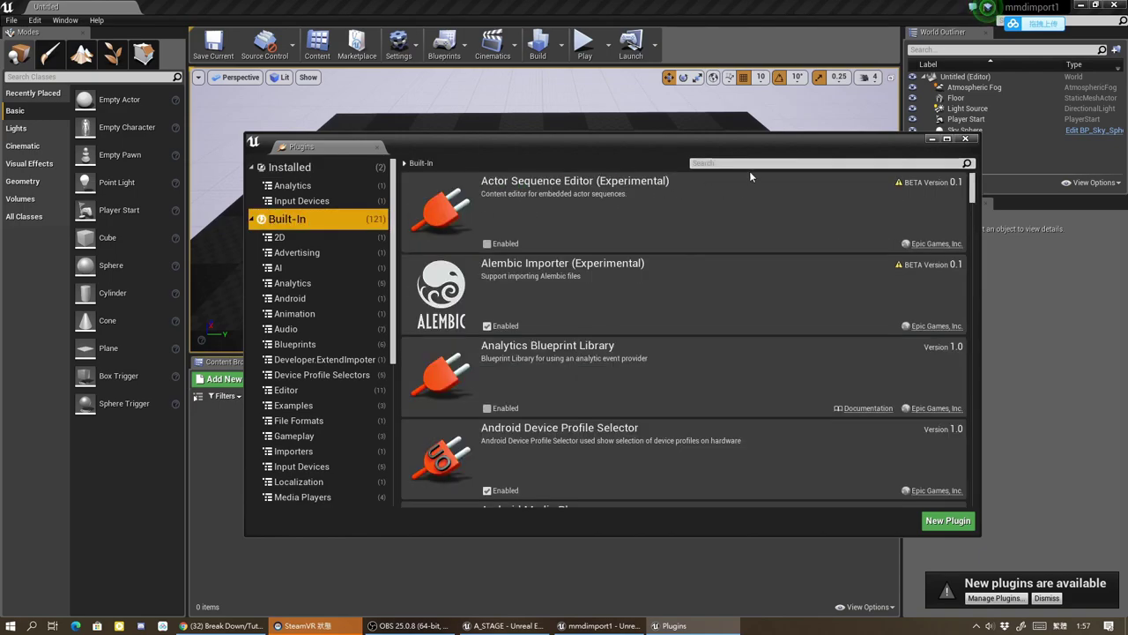
left_click(721, 163)
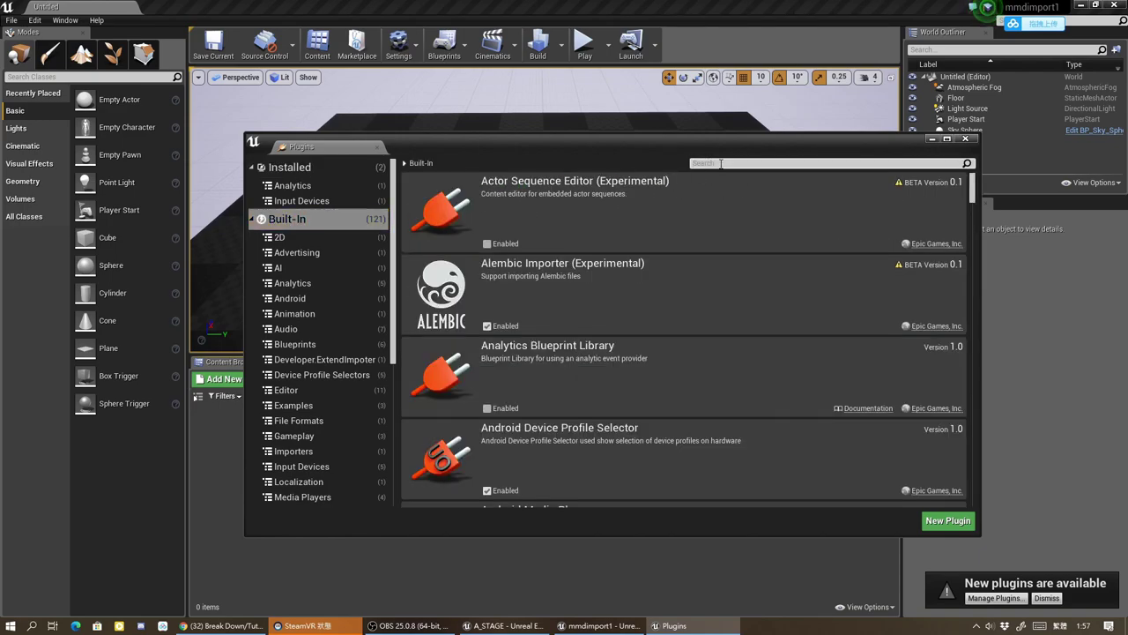
type("im")
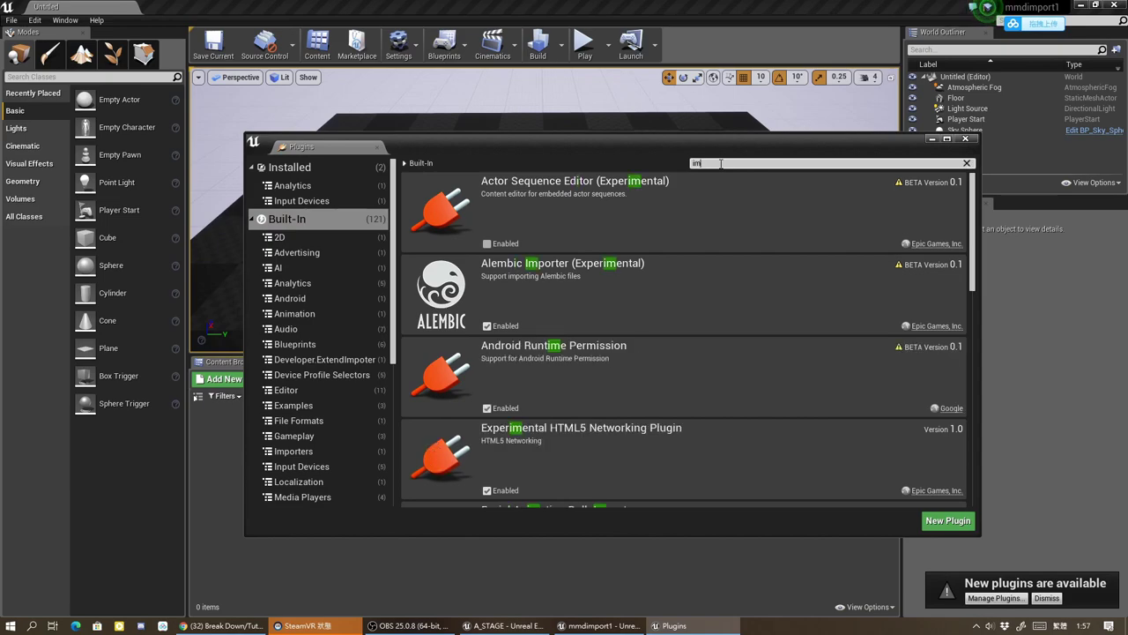
type("4")
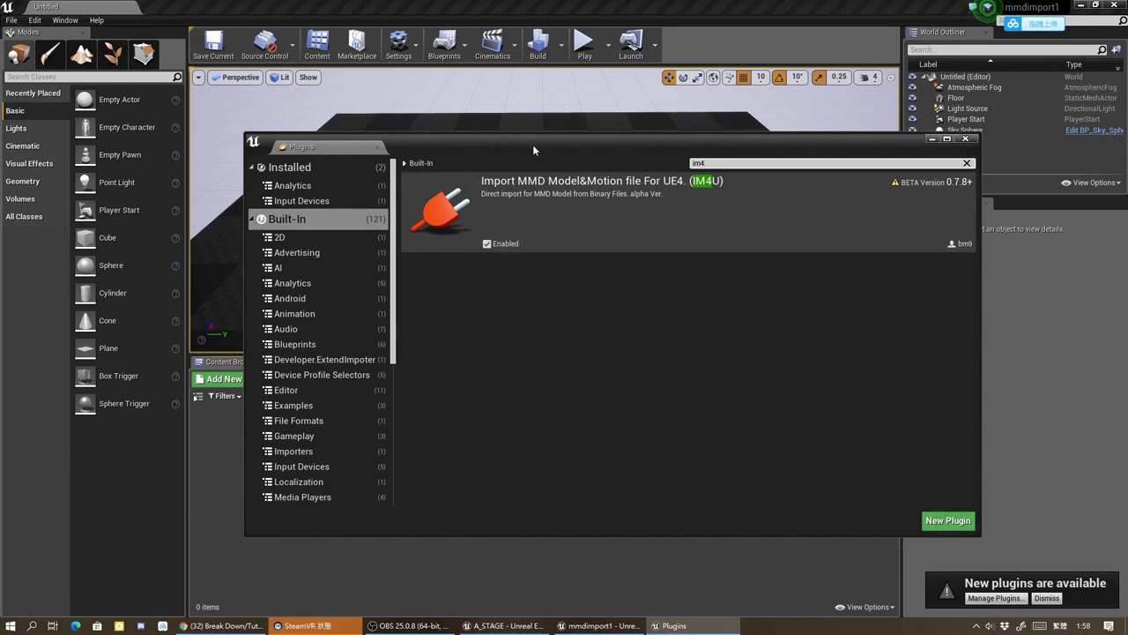
left_click_drag(533, 150, 426, 142)
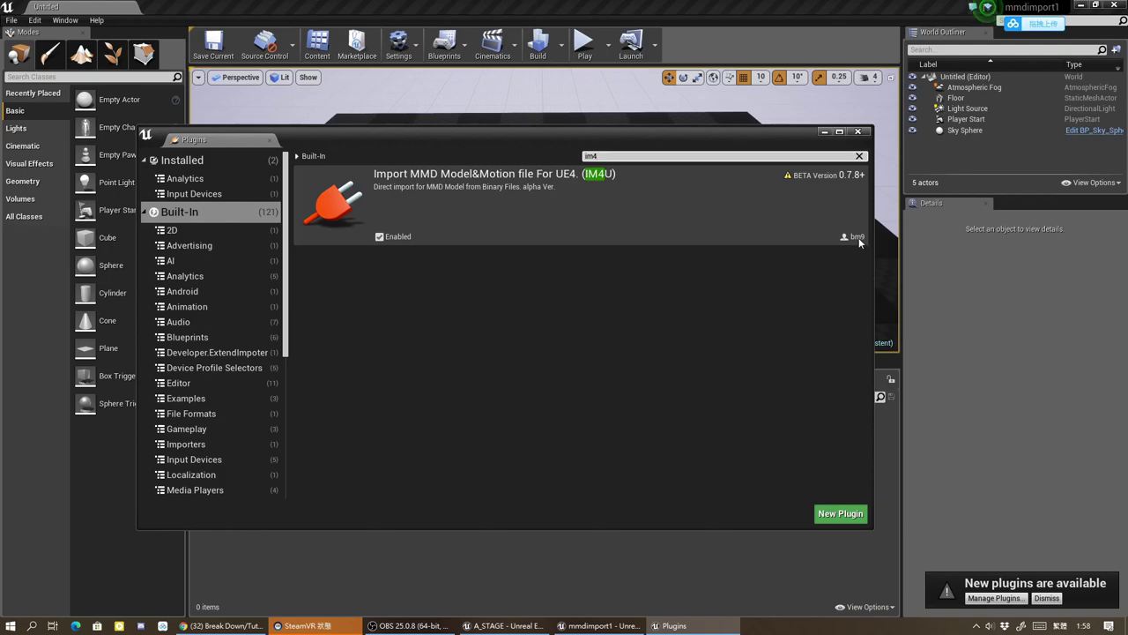
left_click(857, 131)
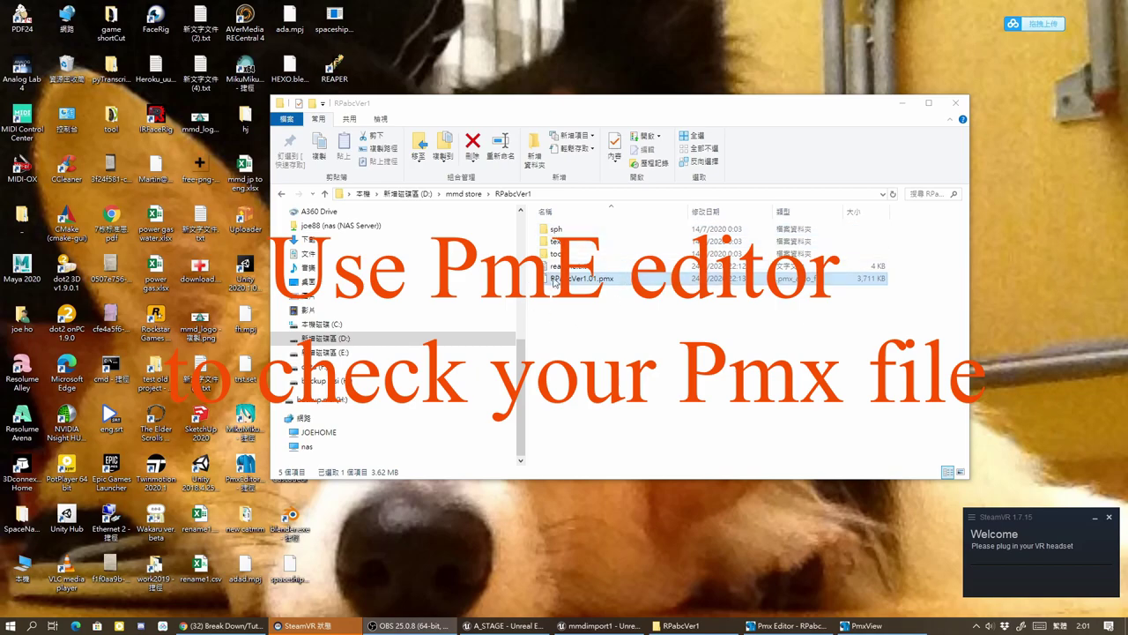
double_click(554, 257)
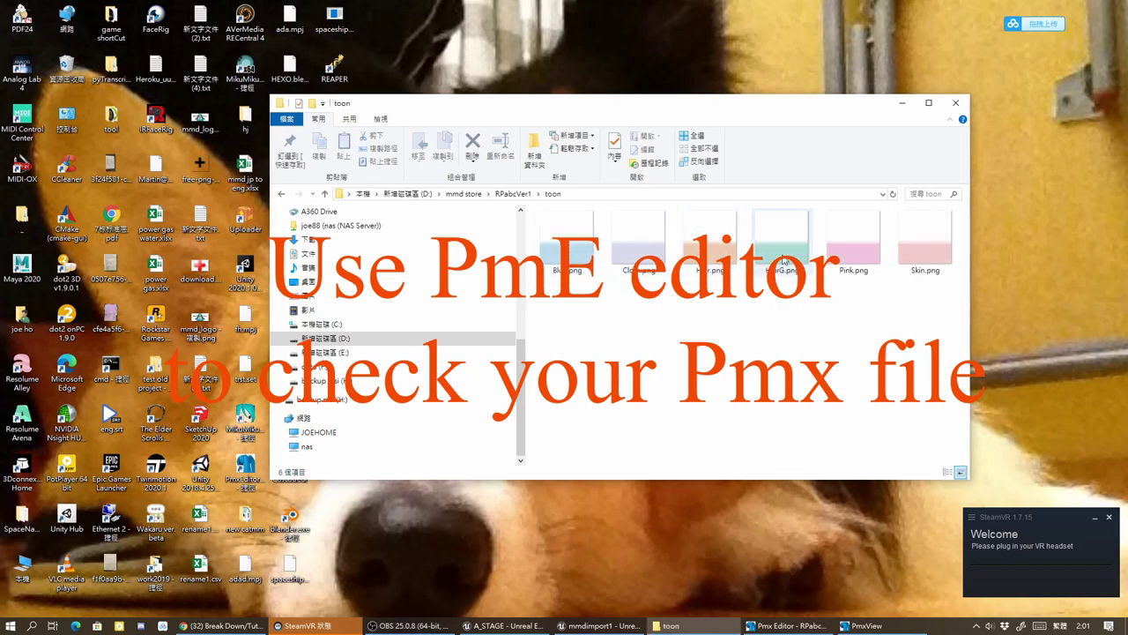
left_click(513, 193)
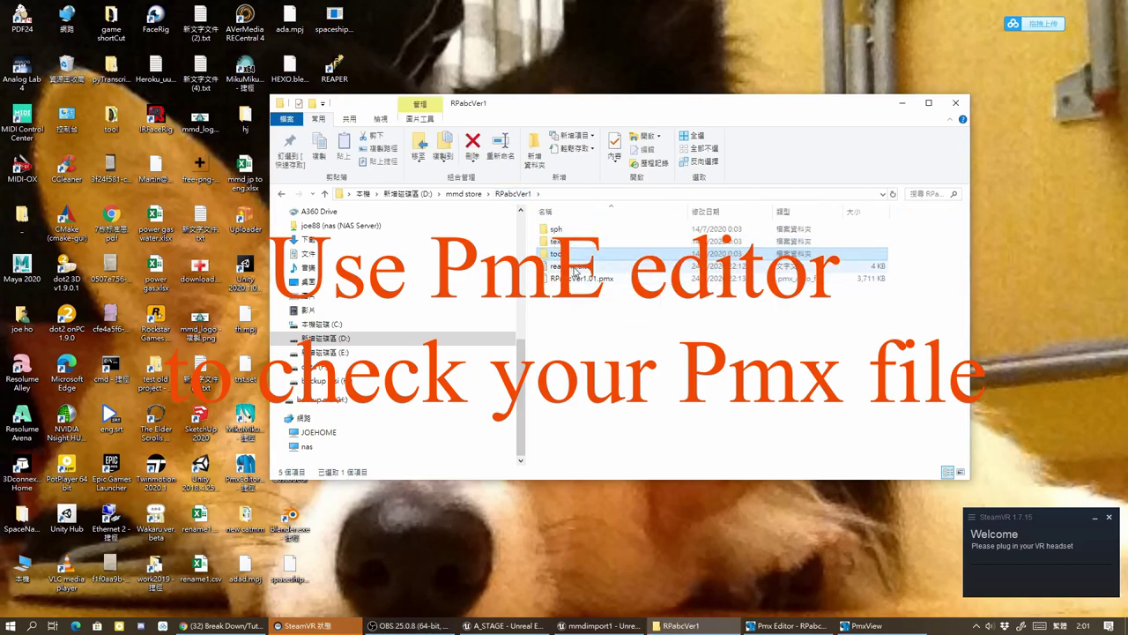
double_click(573, 266)
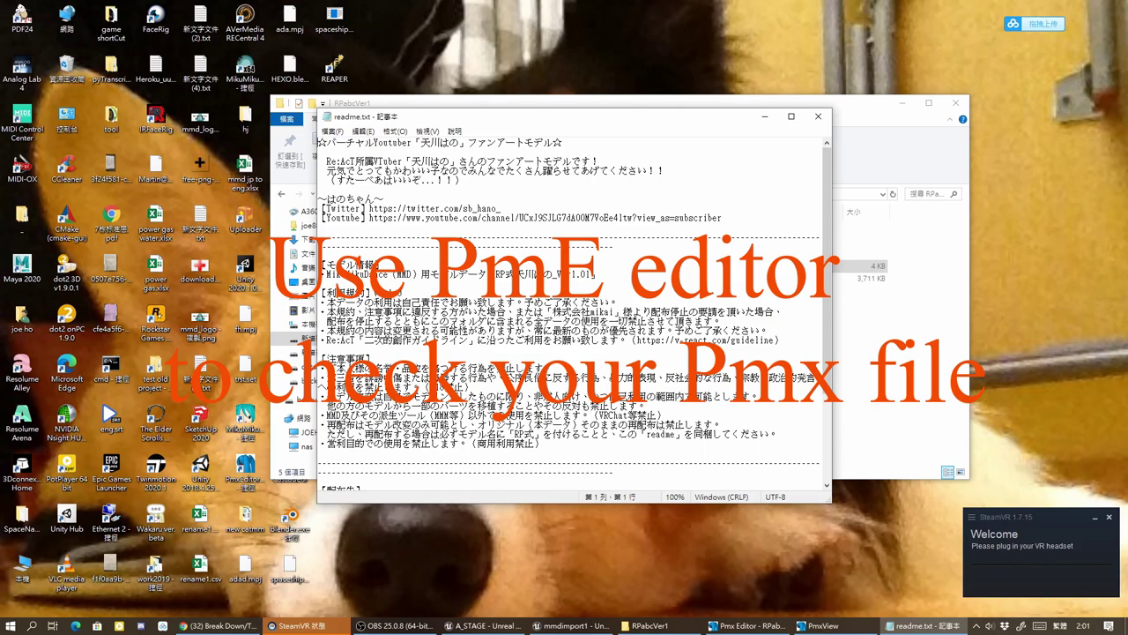
scroll(573, 309, "down", 4)
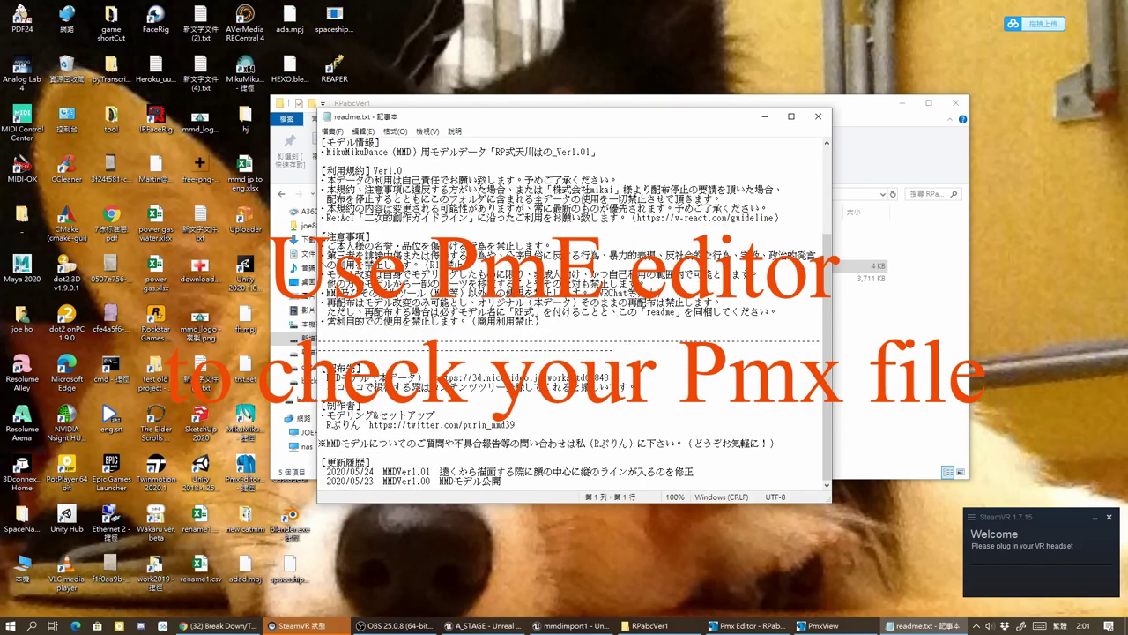
scroll(577, 429, "up", 4)
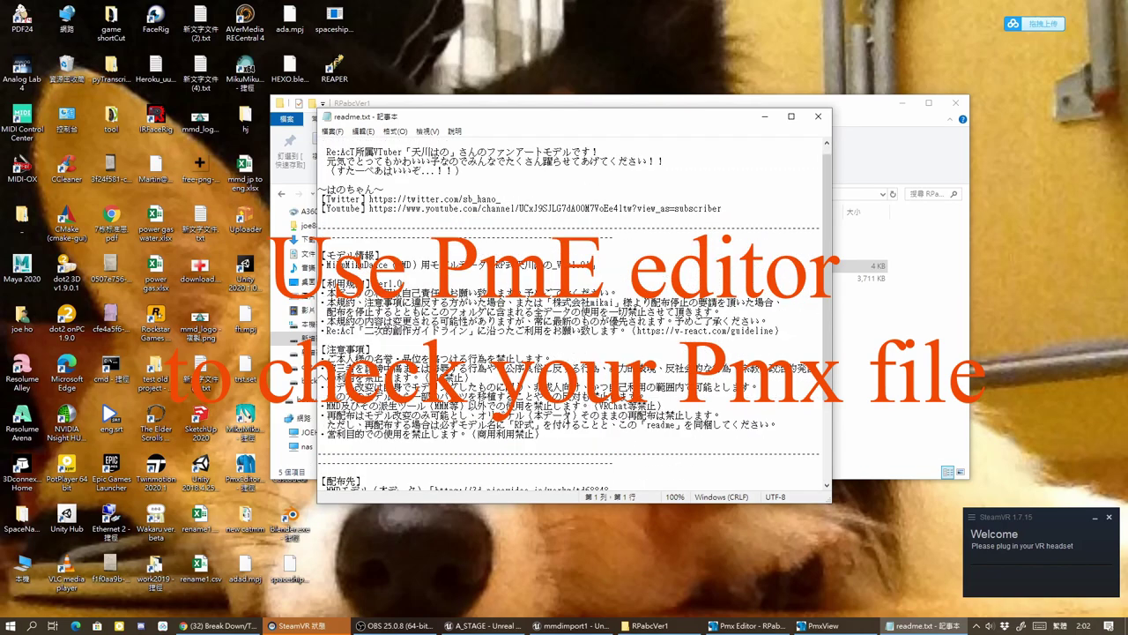
left_click(818, 116)
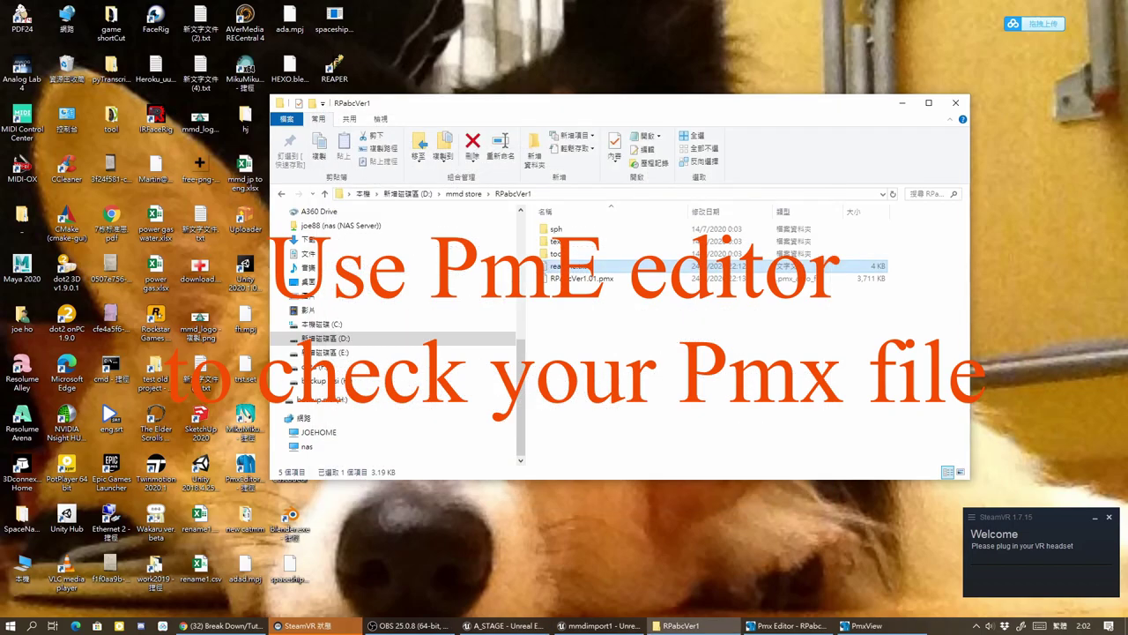
Step: Arrange the PmxView and PmxEditor windows and start a new empty model
left_click(863, 625)
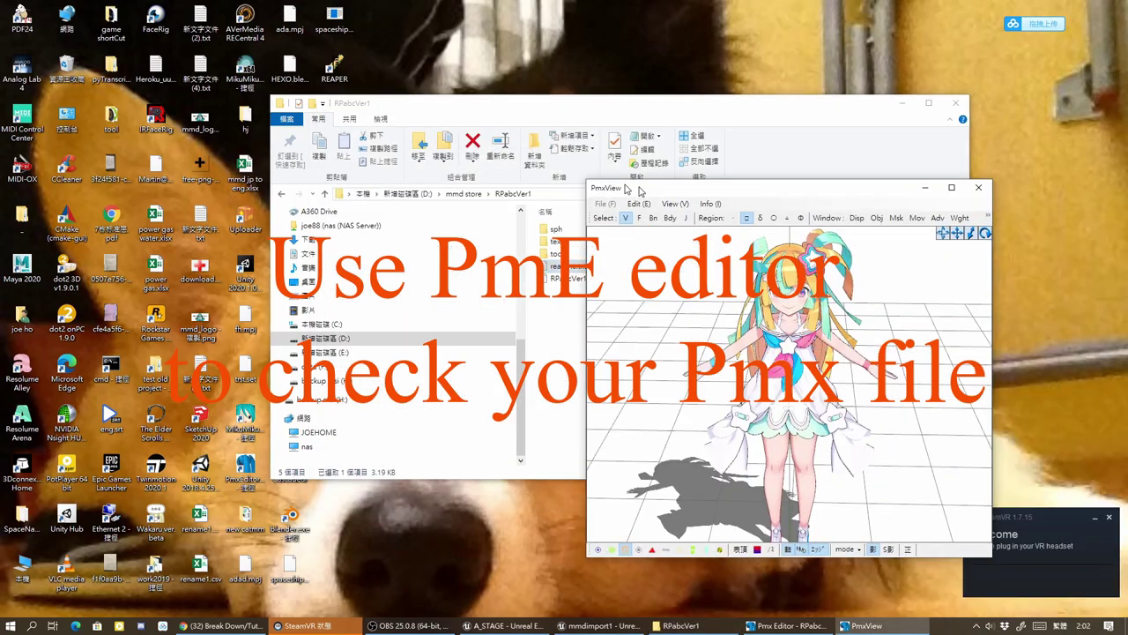
left_click_drag(637, 189, 168, 103)
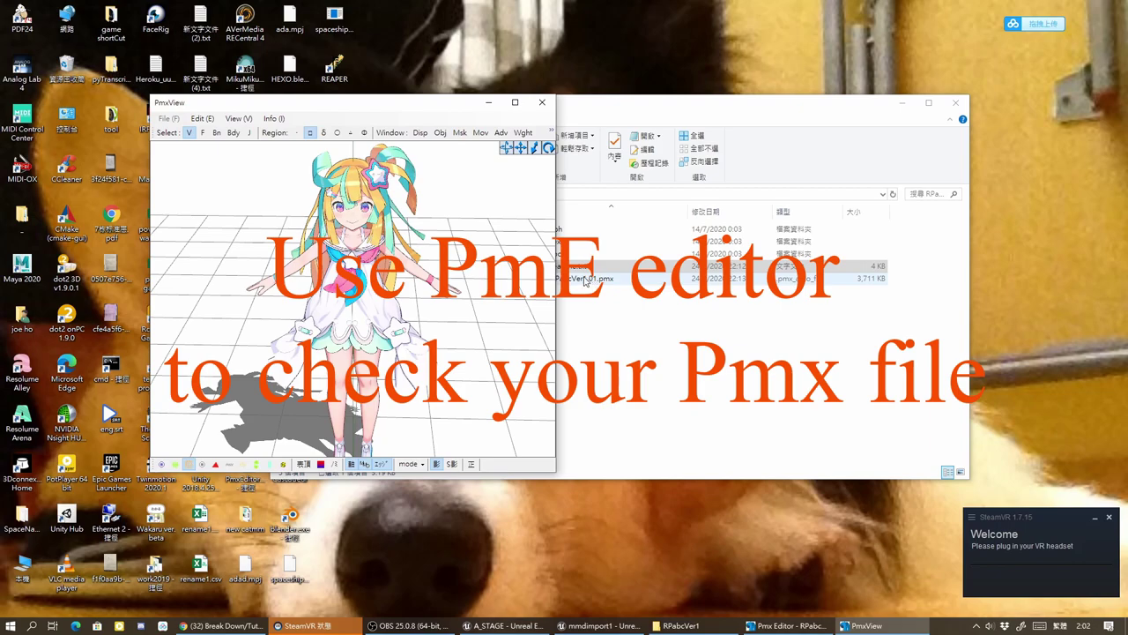
key("alt+Tab")
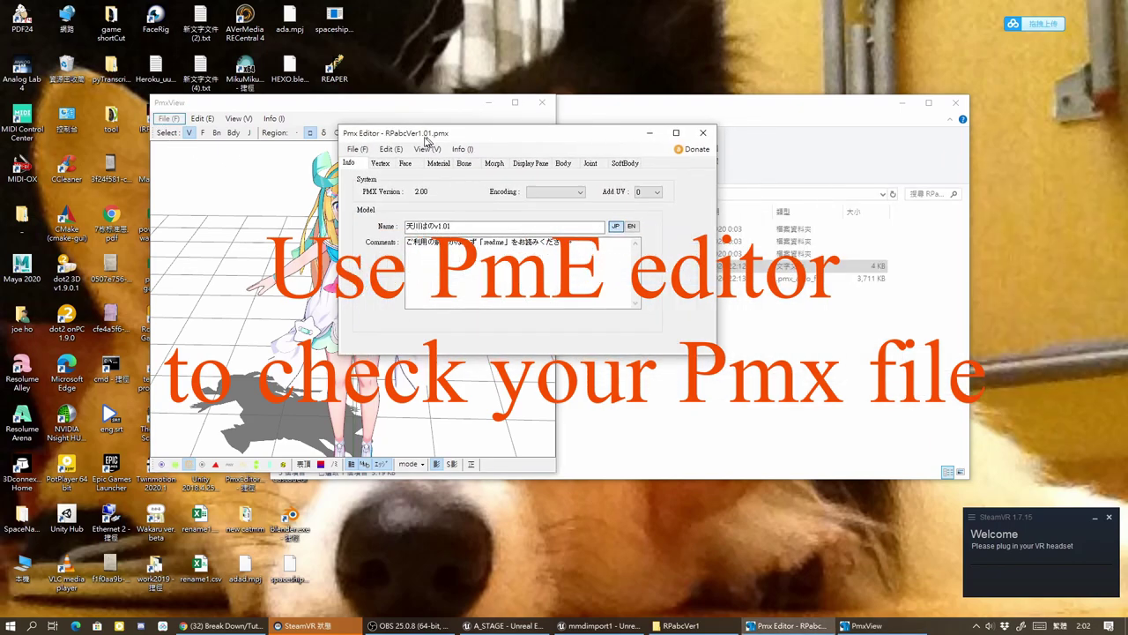
left_click_drag(405, 133, 290, 145)
left_click(244, 161)
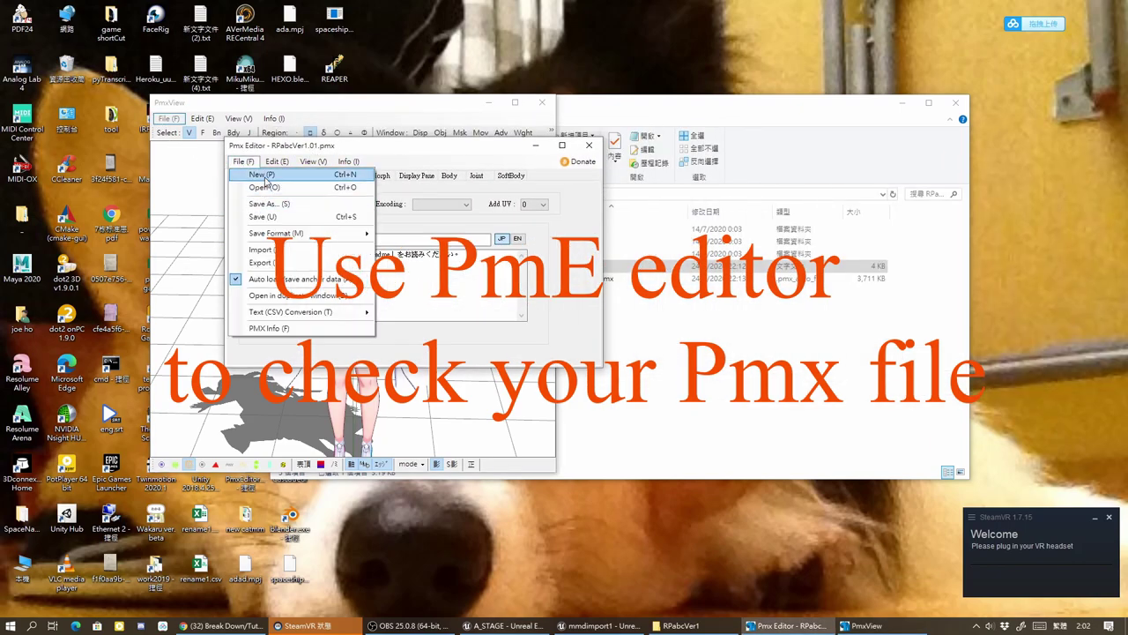
left_click(262, 174)
key("Return")
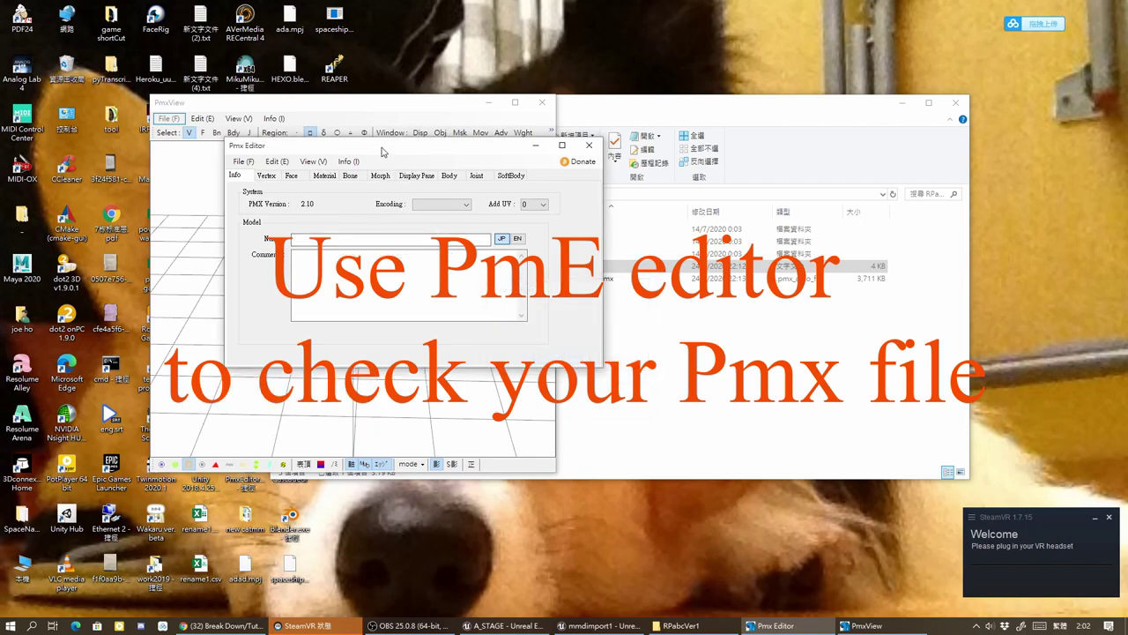
Step: Load RPabcVer1.01.pmx into the viewer, orbit it, then close the viewer
left_click_drag(383, 146, 289, 365)
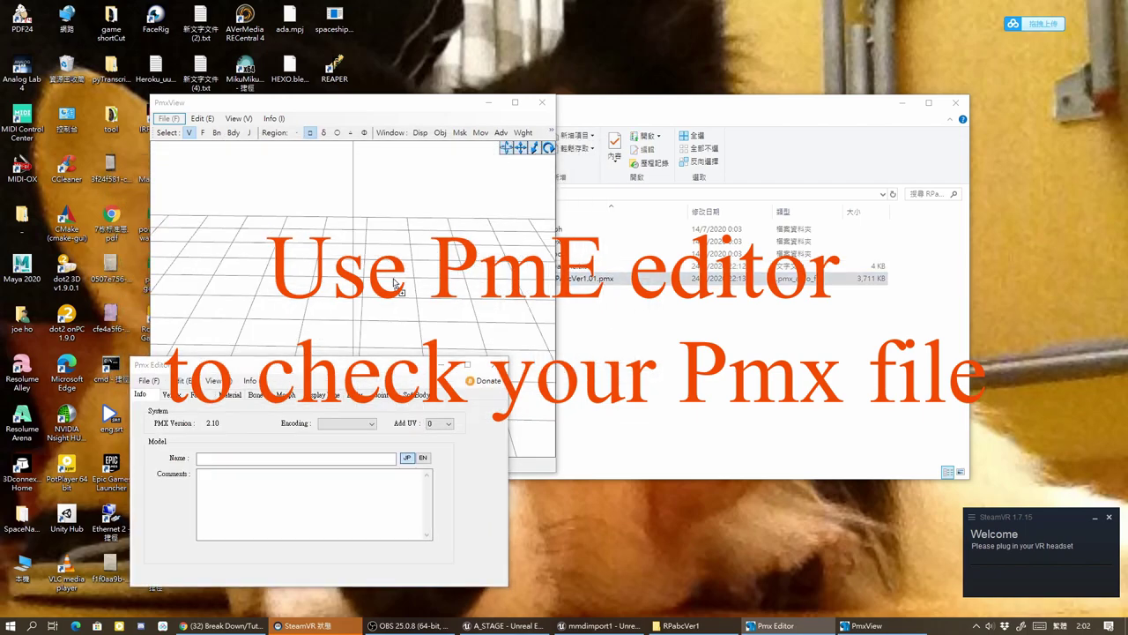
left_click_drag(598, 283, 333, 275)
left_click(350, 534)
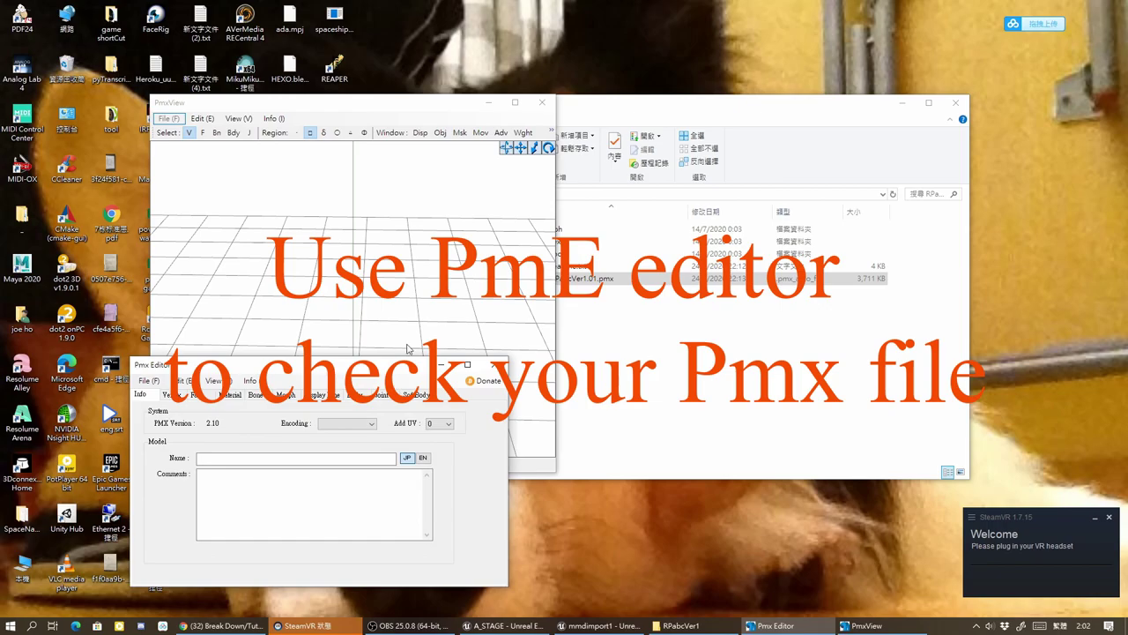
right_click_drag(464, 304, 369, 254)
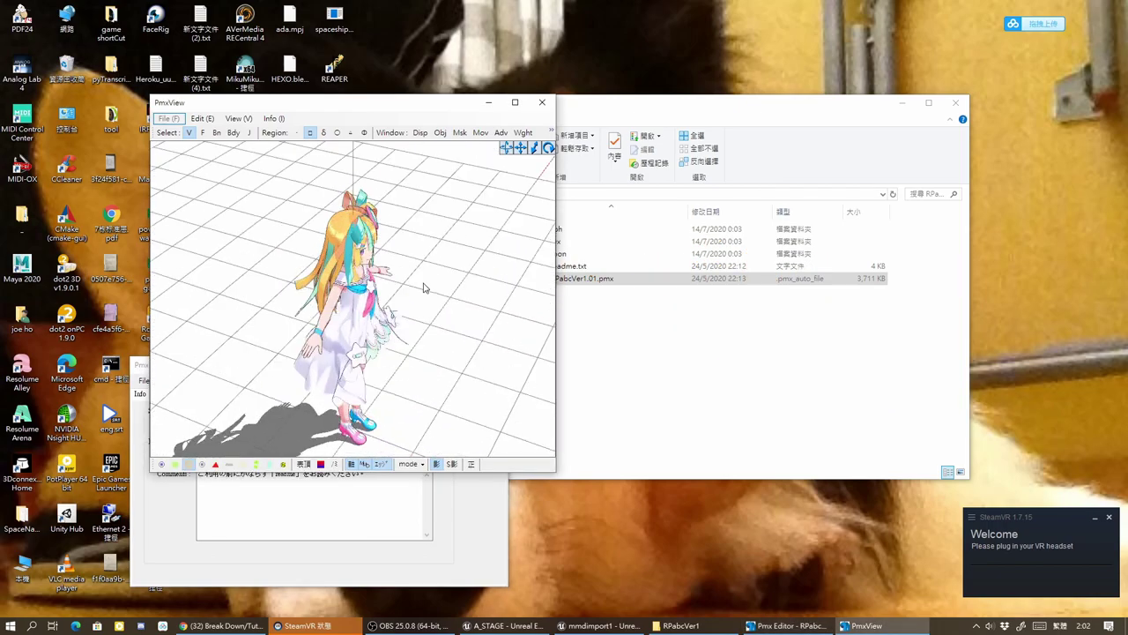
right_click_drag(368, 254, 471, 177)
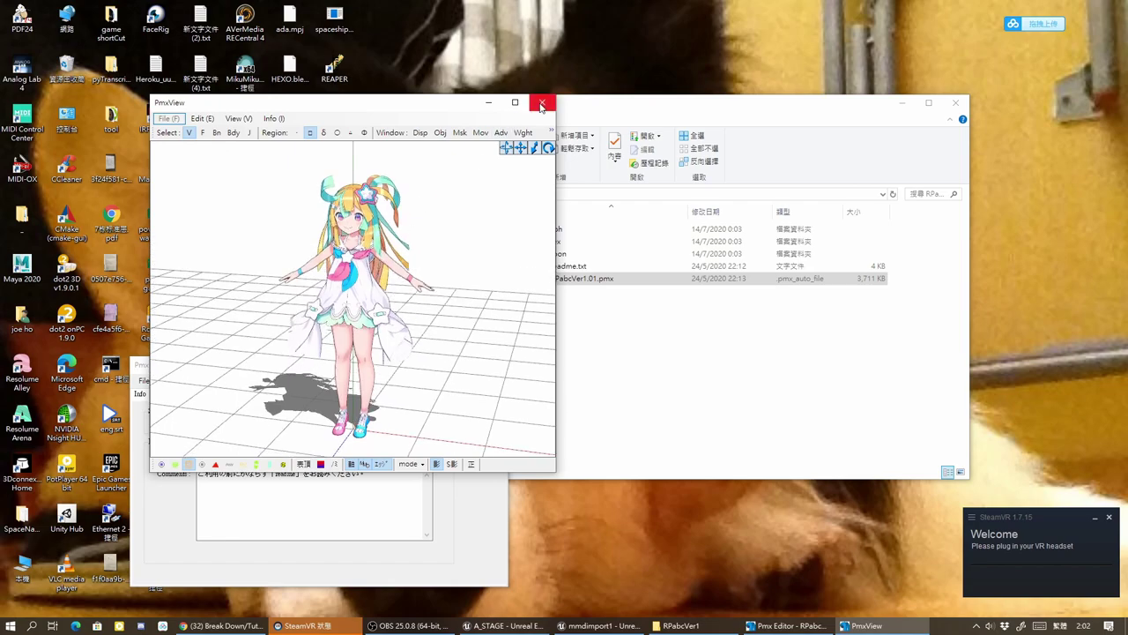
left_click(542, 102)
Step: Close PmxEditor and open D:\pmx2fbx1ab in a second Explorer window
left_click(494, 363)
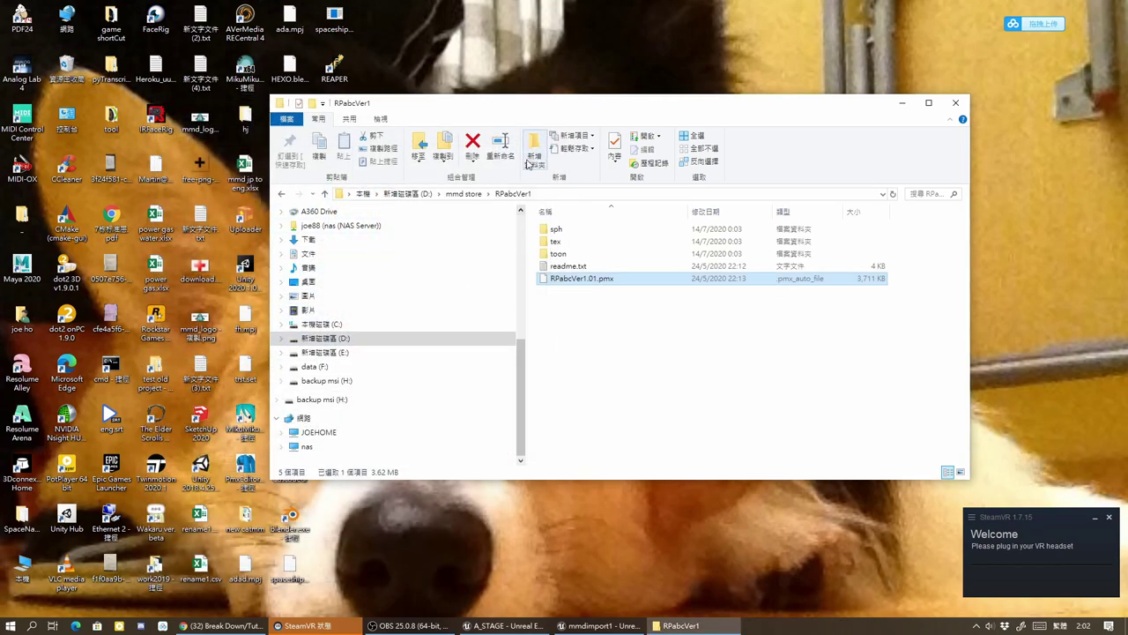
mouse_move(518, 107)
left_mouse_down()
mouse_move(692, 89)
mouse_move(643, 35)
left_mouse_up()
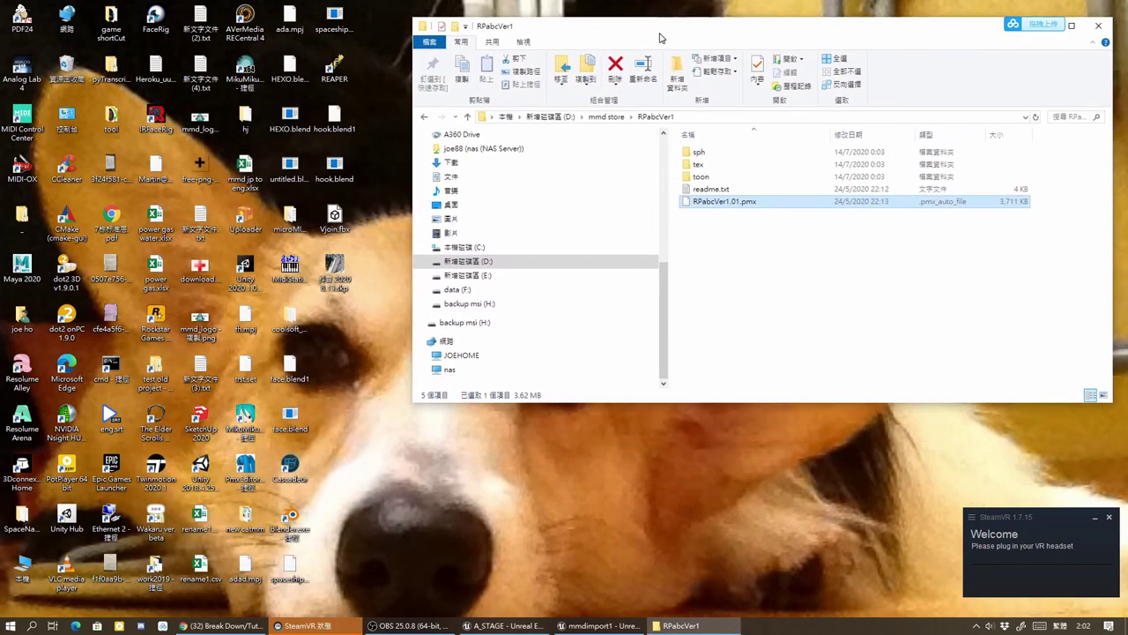
middle_click(467, 261)
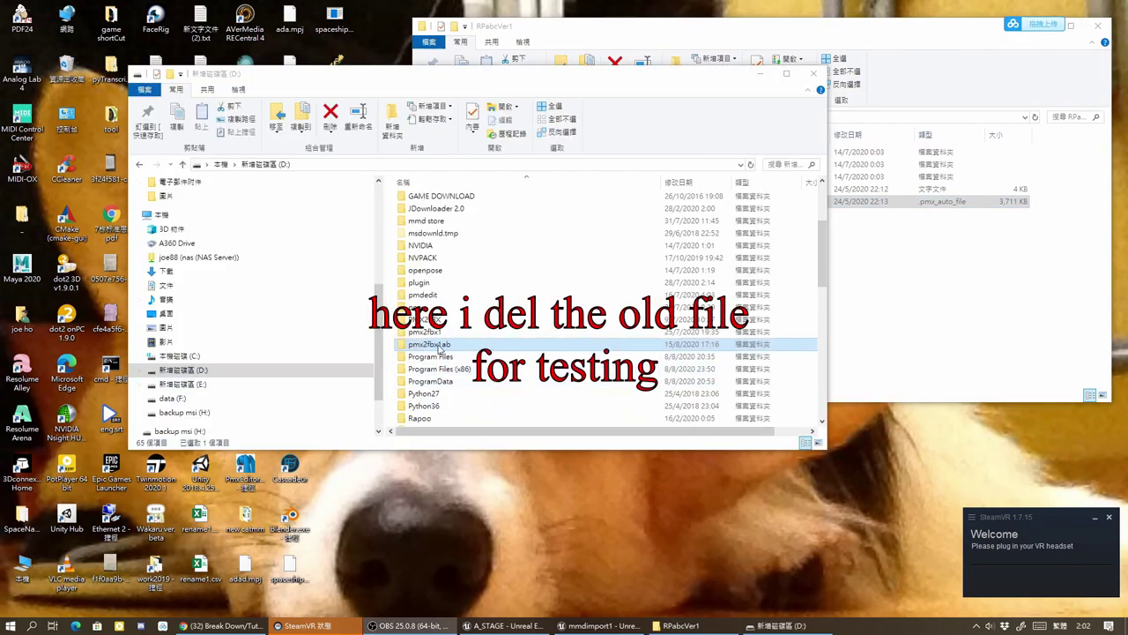
double_click(440, 348)
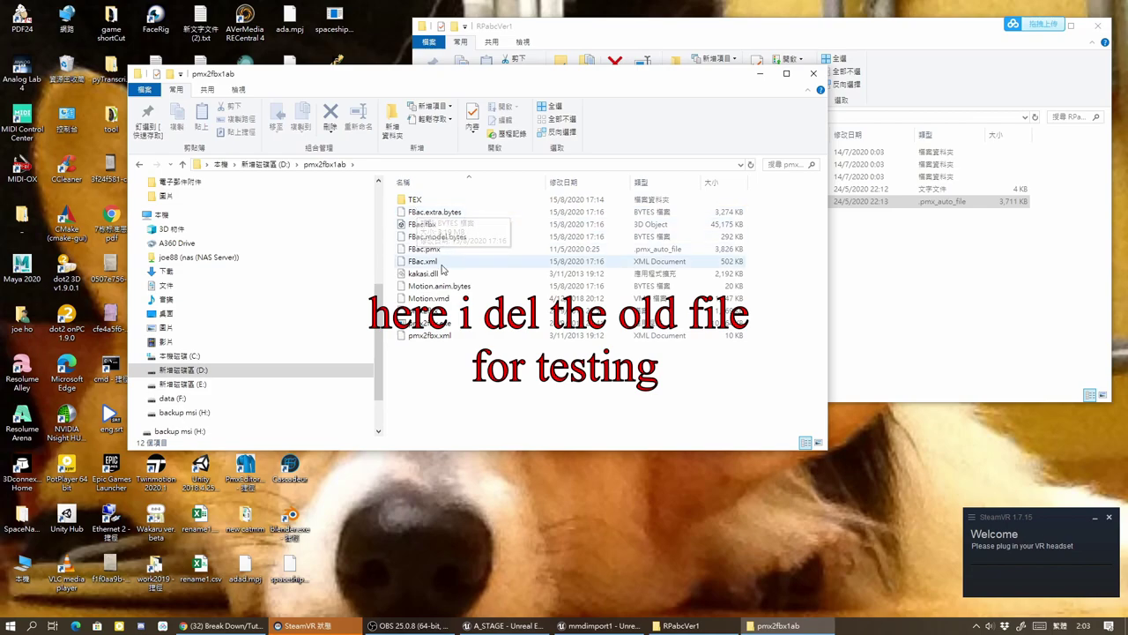
Step: Delete the five FBac files, Motion.anim.bytes and the TEX folder
left_click(436, 213)
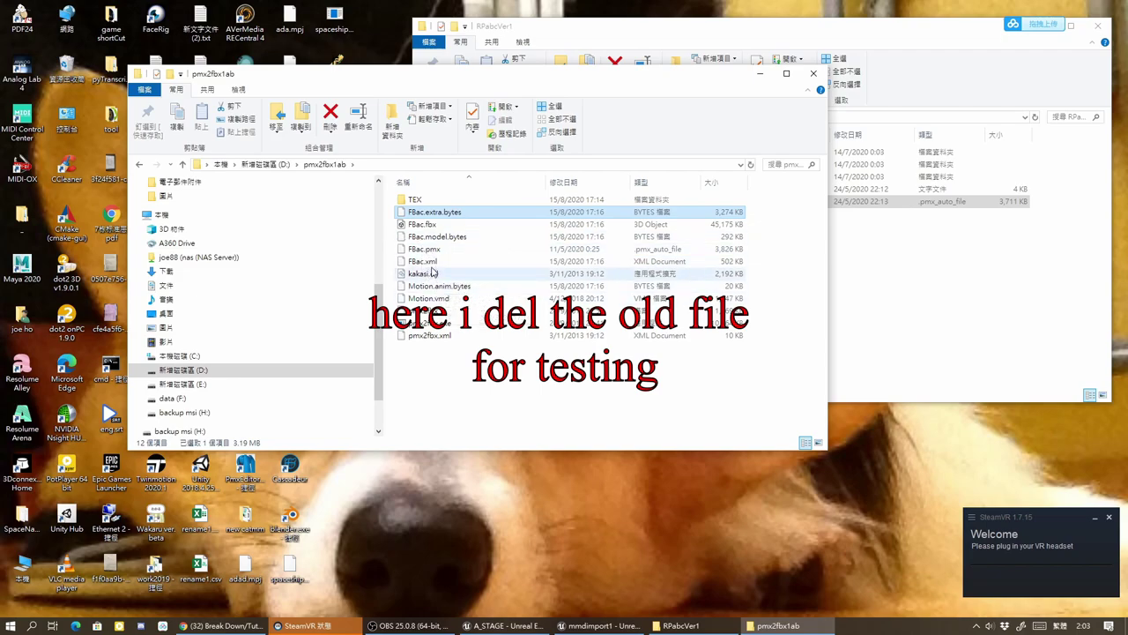
left_click(432, 263)
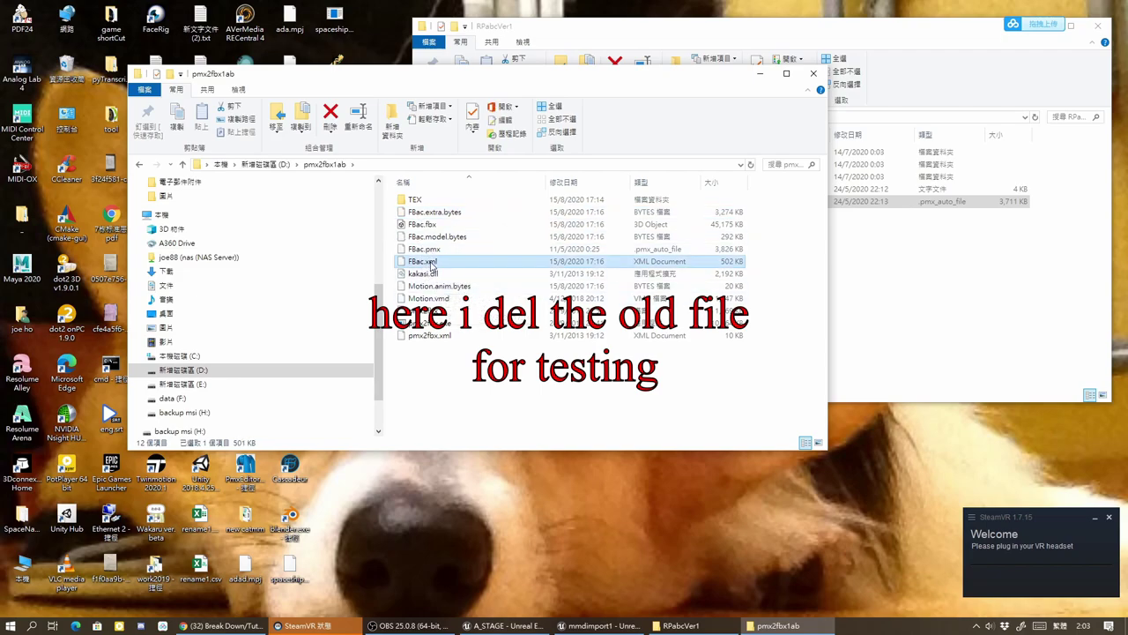
left_click(434, 215, "shift")
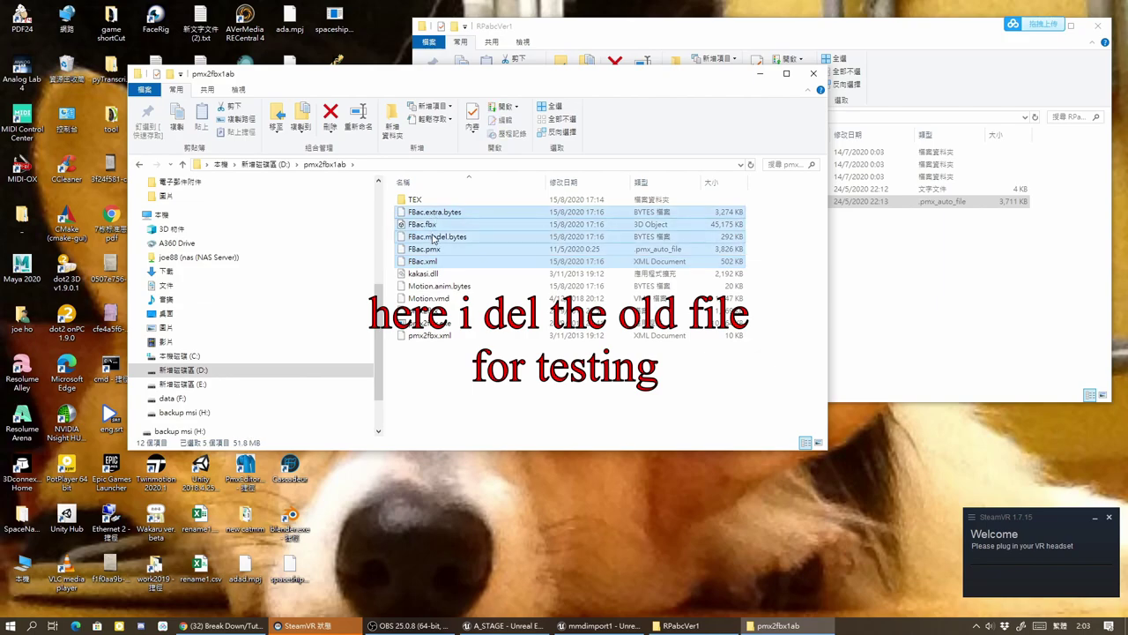
key("Delete")
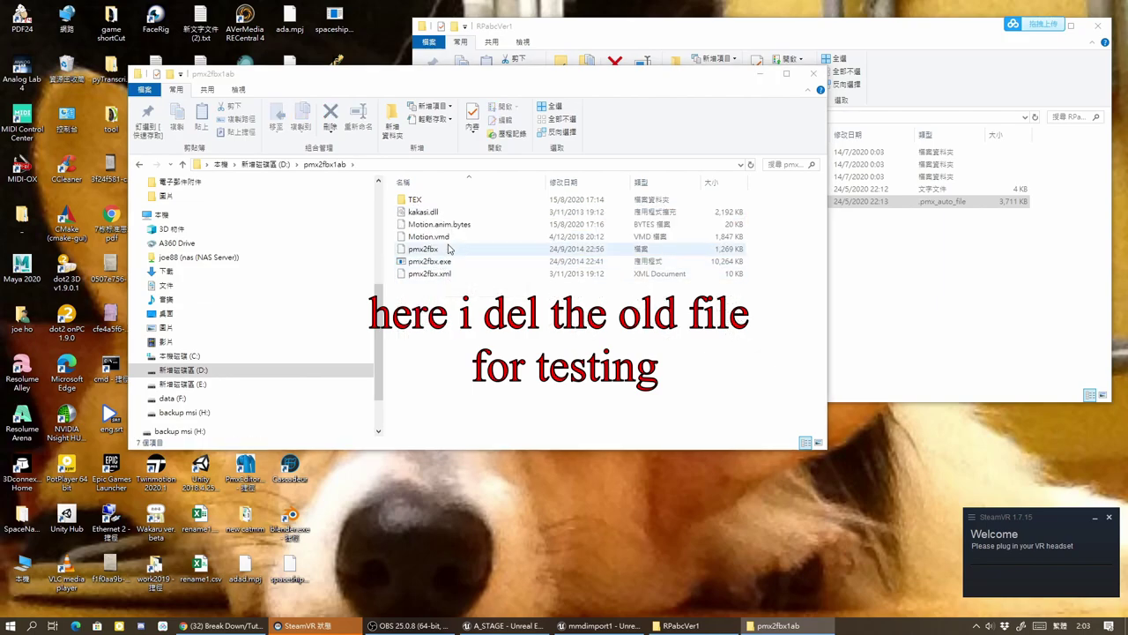
left_click(445, 225)
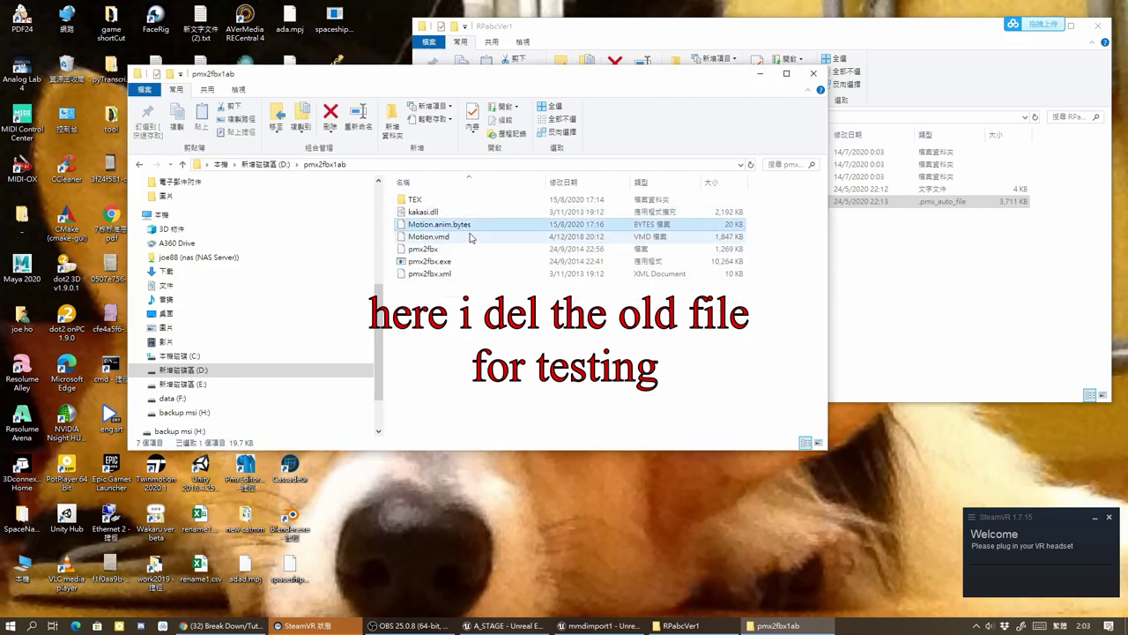
key("Delete")
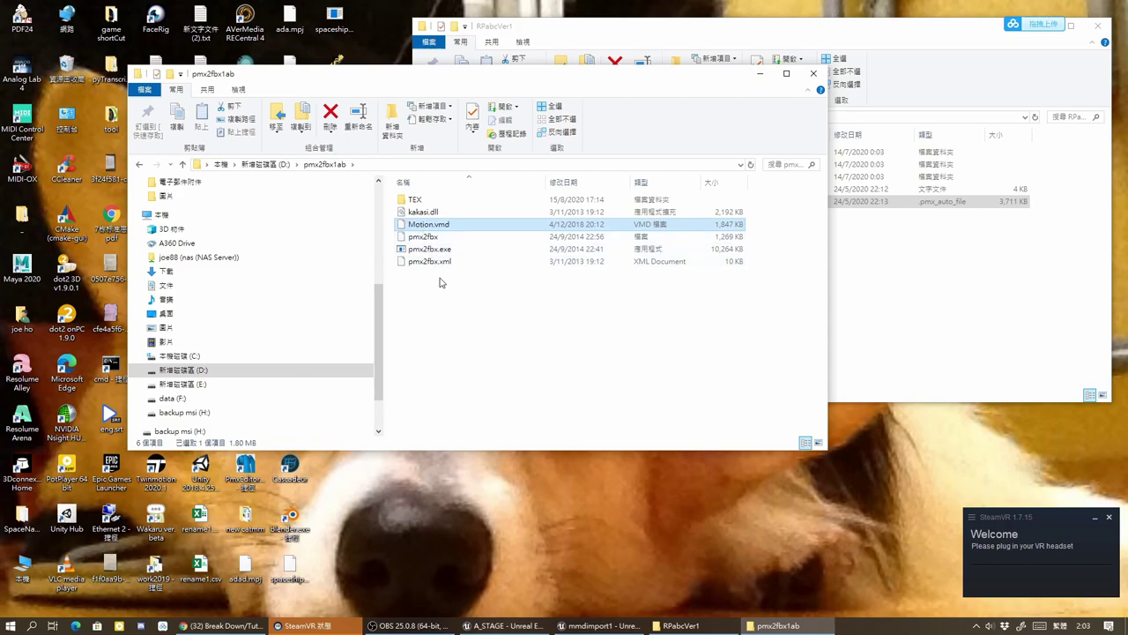
left_click(407, 227)
left_click(410, 202)
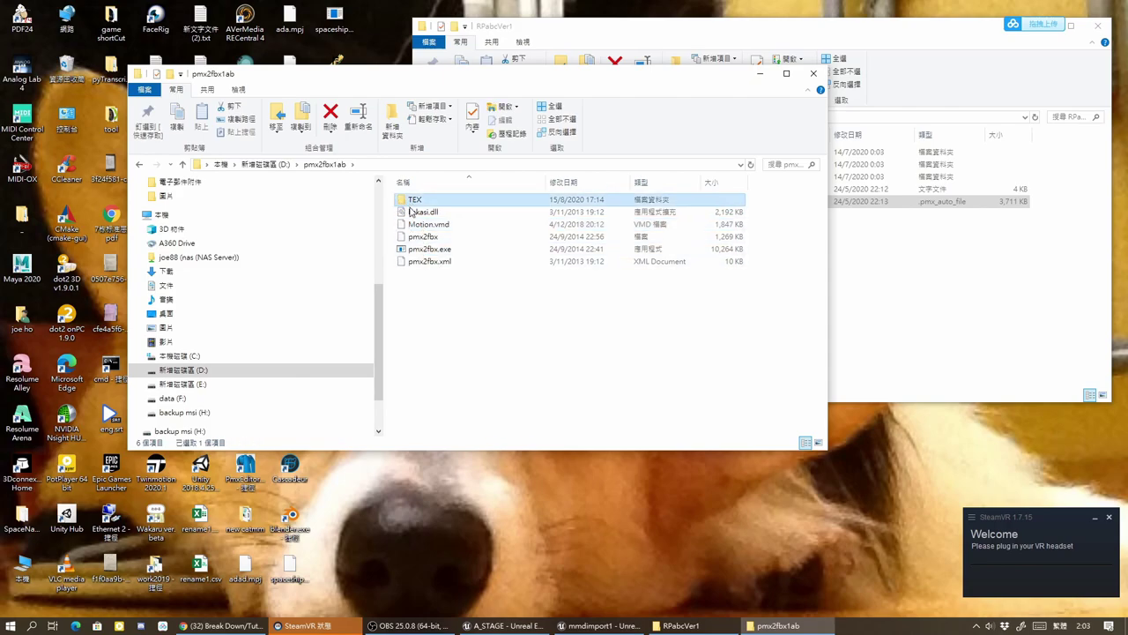
key("Delete")
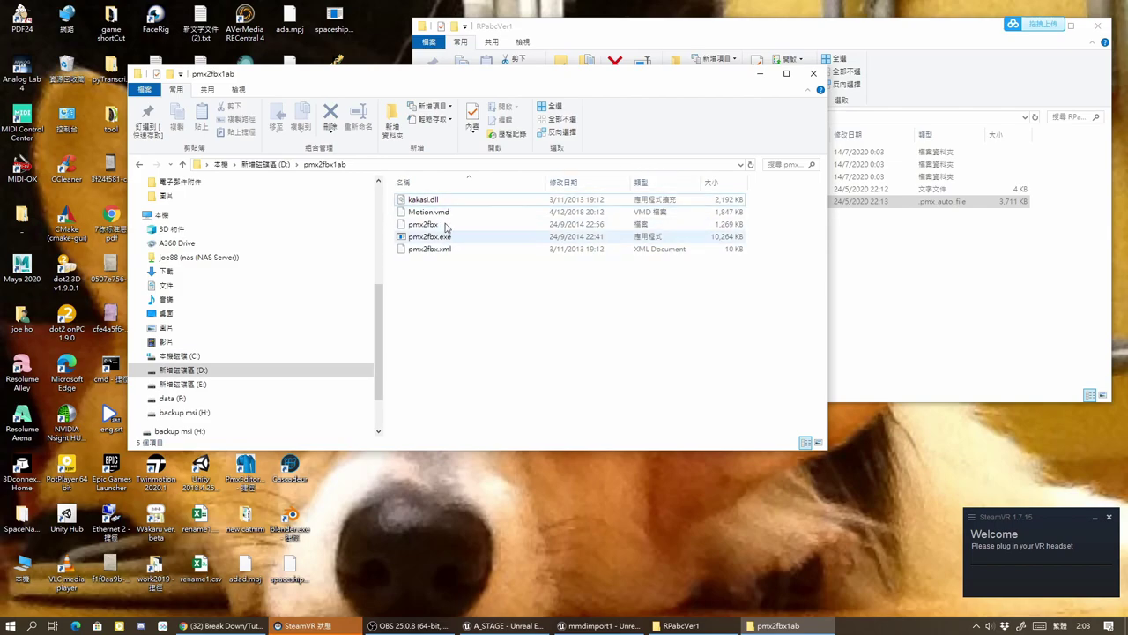
Step: Switch to Chrome and open a new browser window
left_click(443, 212)
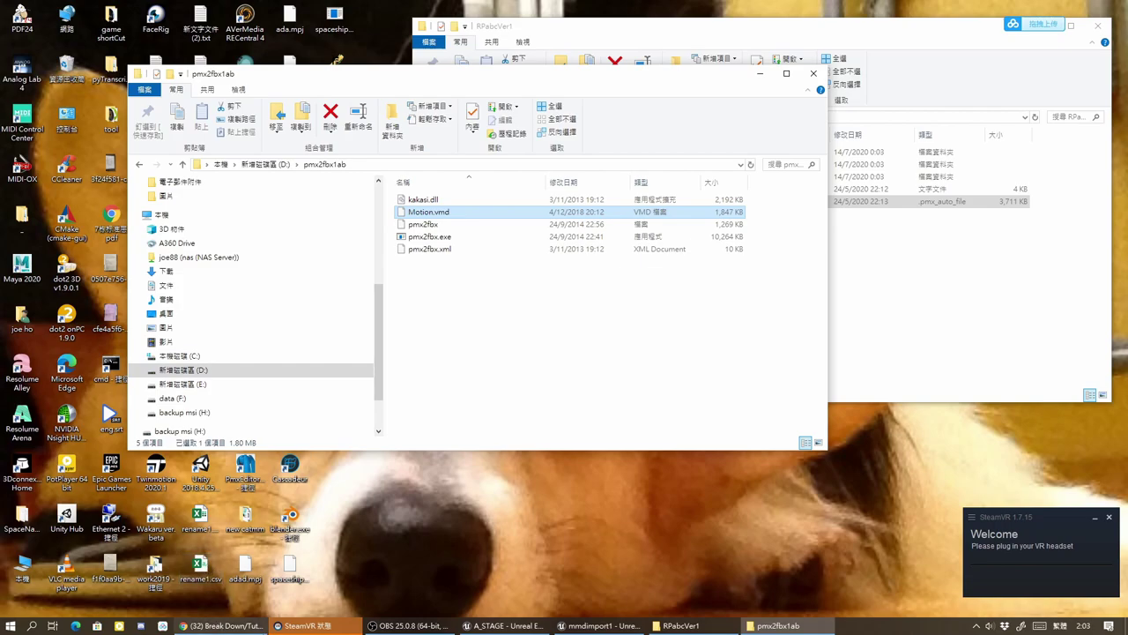
left_click(205, 626)
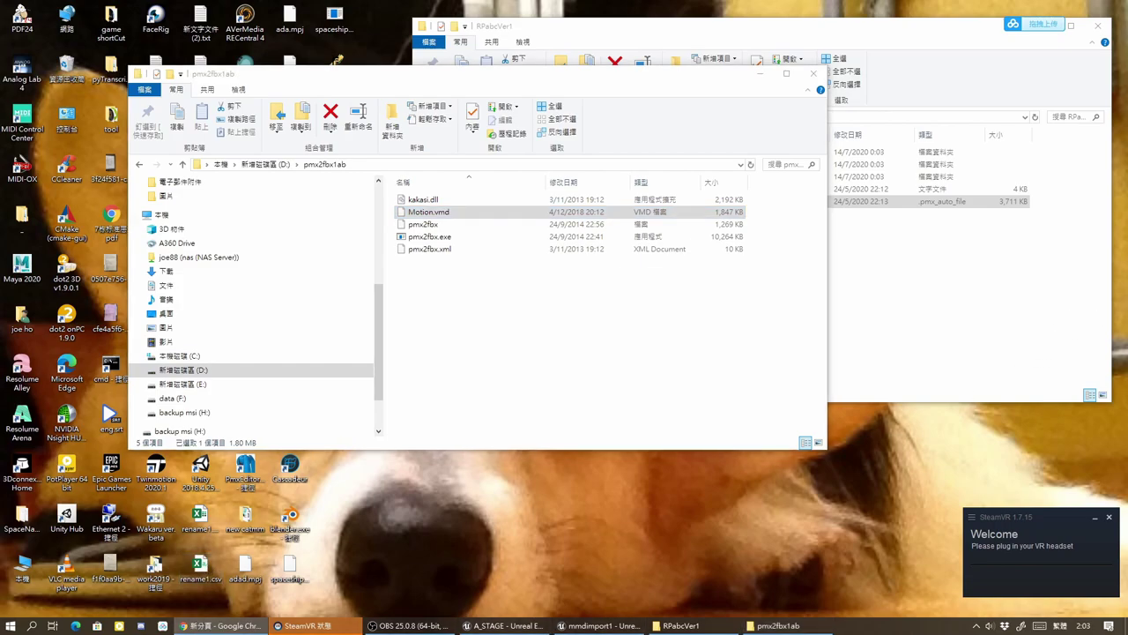
key("ctrl+n")
Step: Search Google videos for 'mmd handclap'
left_click(511, 246)
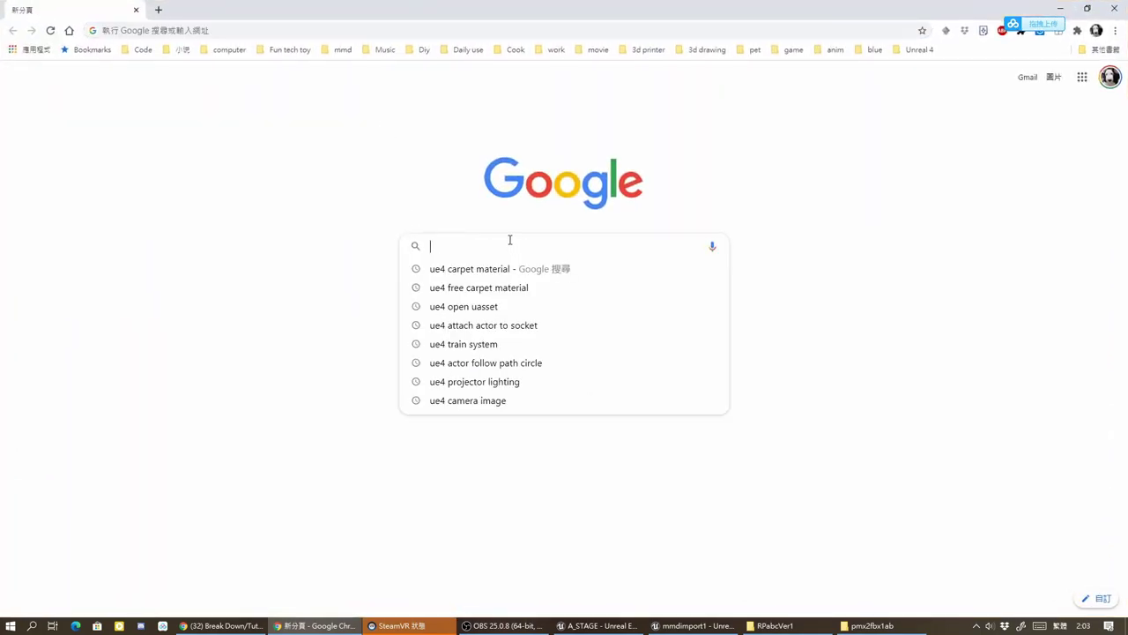
type("hand")
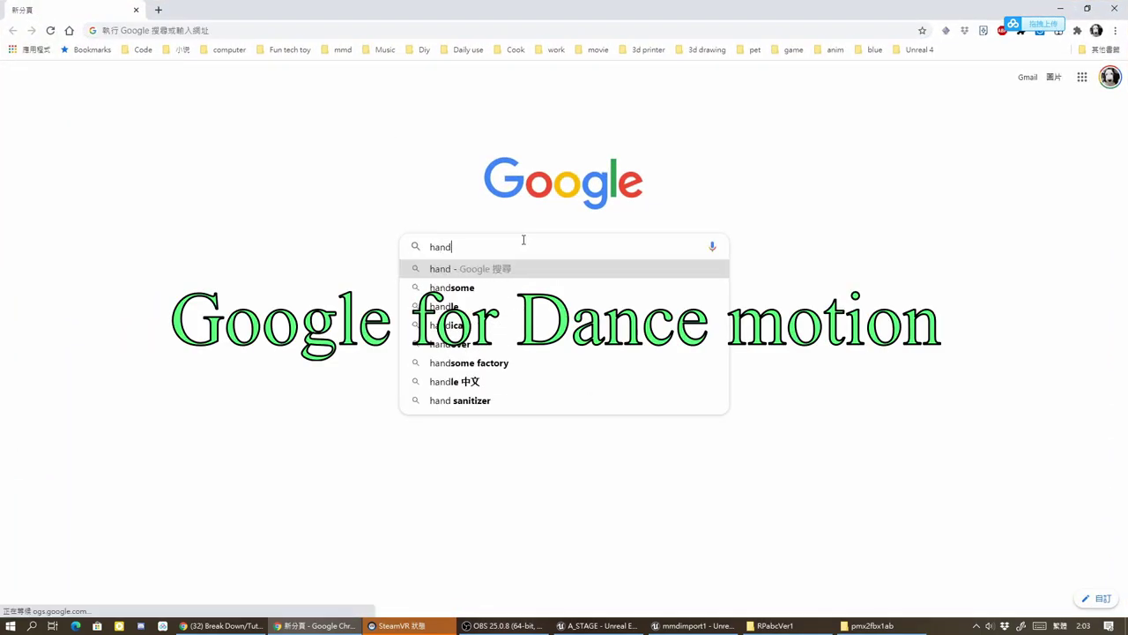
type("cl")
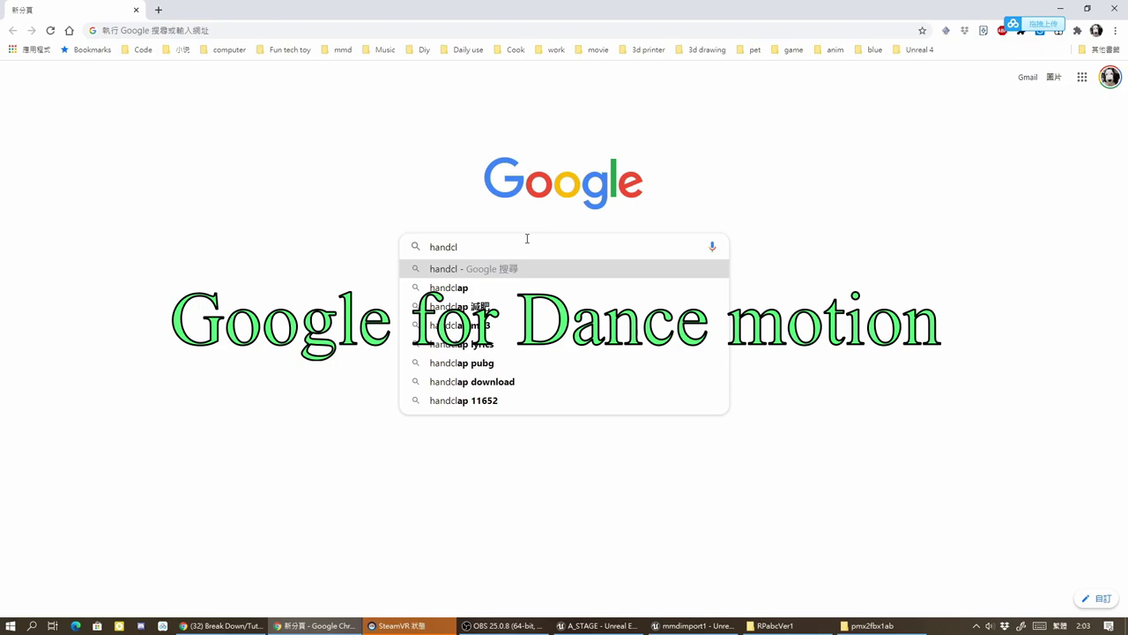
left_click(546, 288)
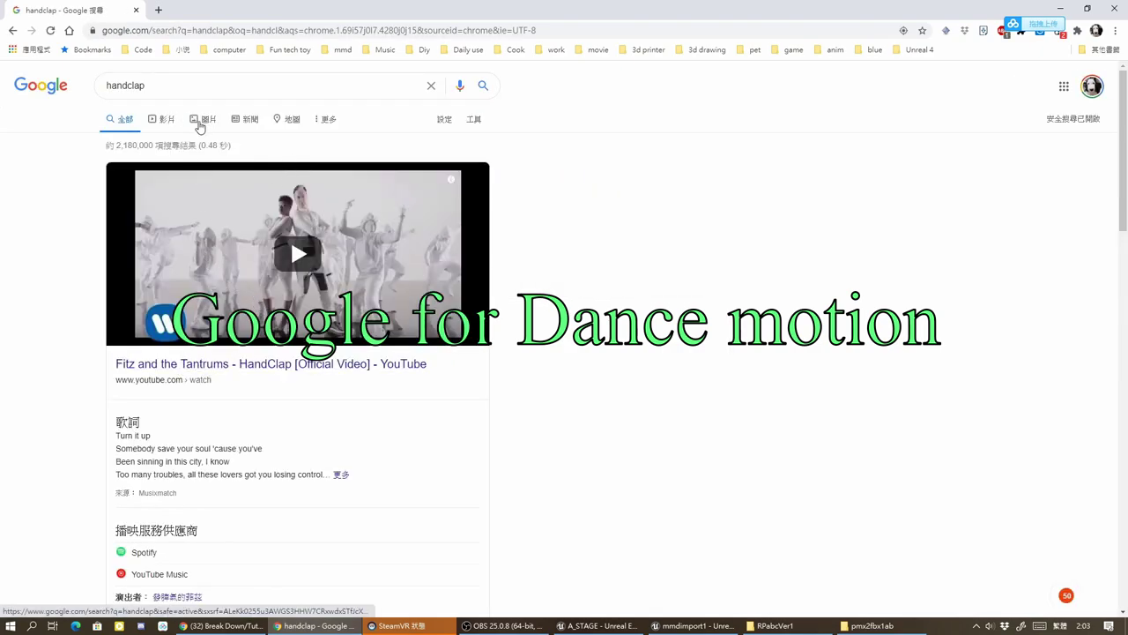
left_click(156, 121)
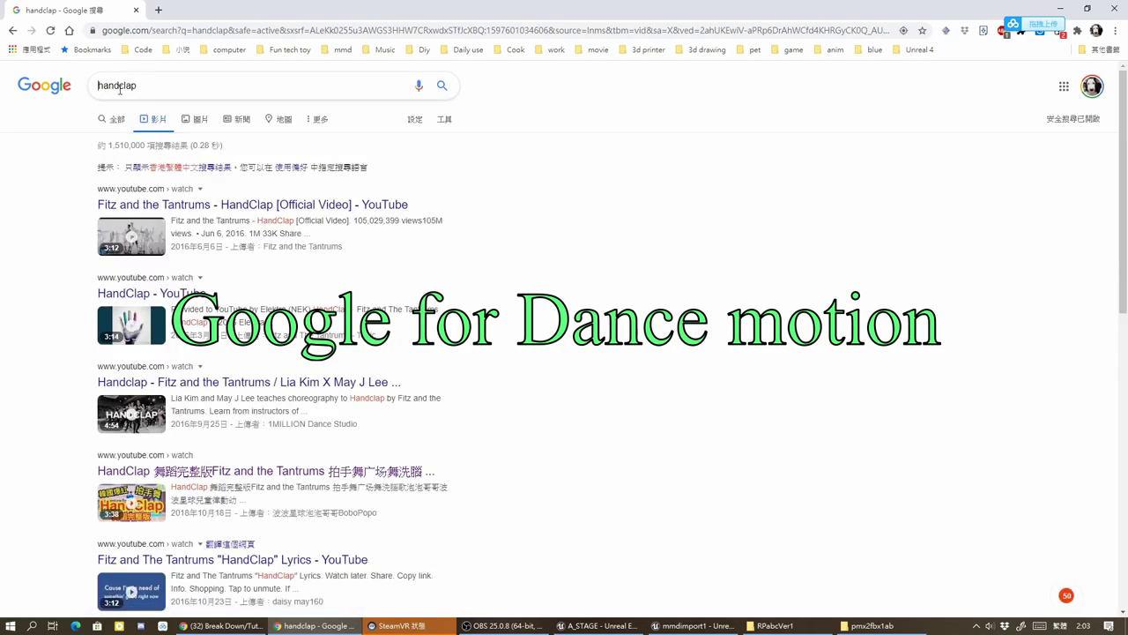
left_click(160, 79)
key("Home")
type("mmd")
key("Return")
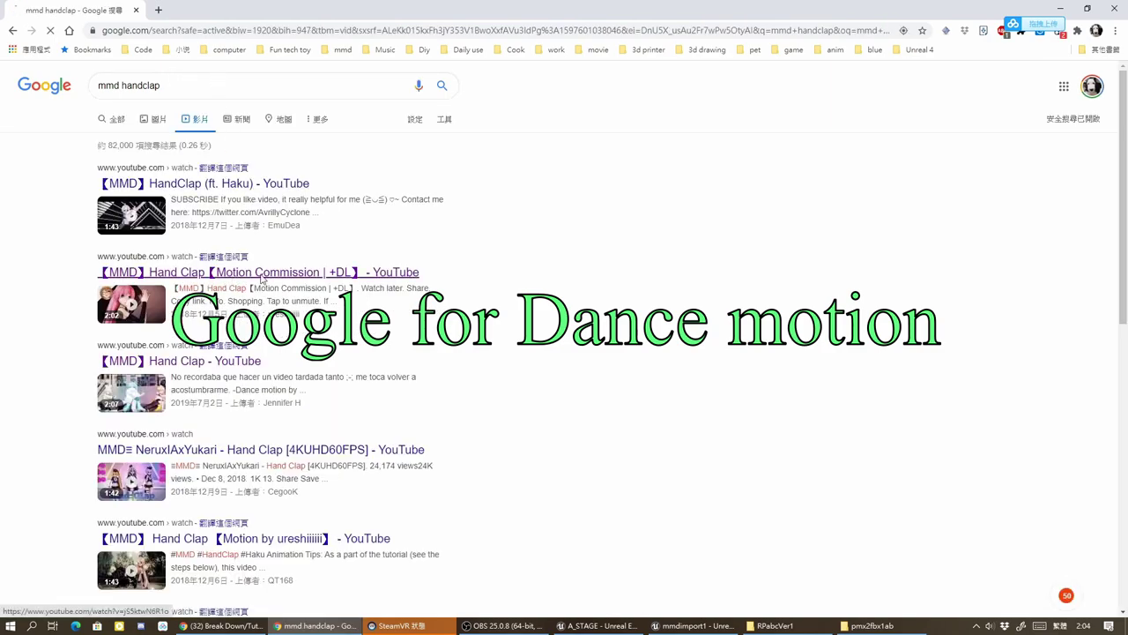
Step: Open the Hand Clap Motion Commission video, pause it, and expand its description
left_click(222, 279)
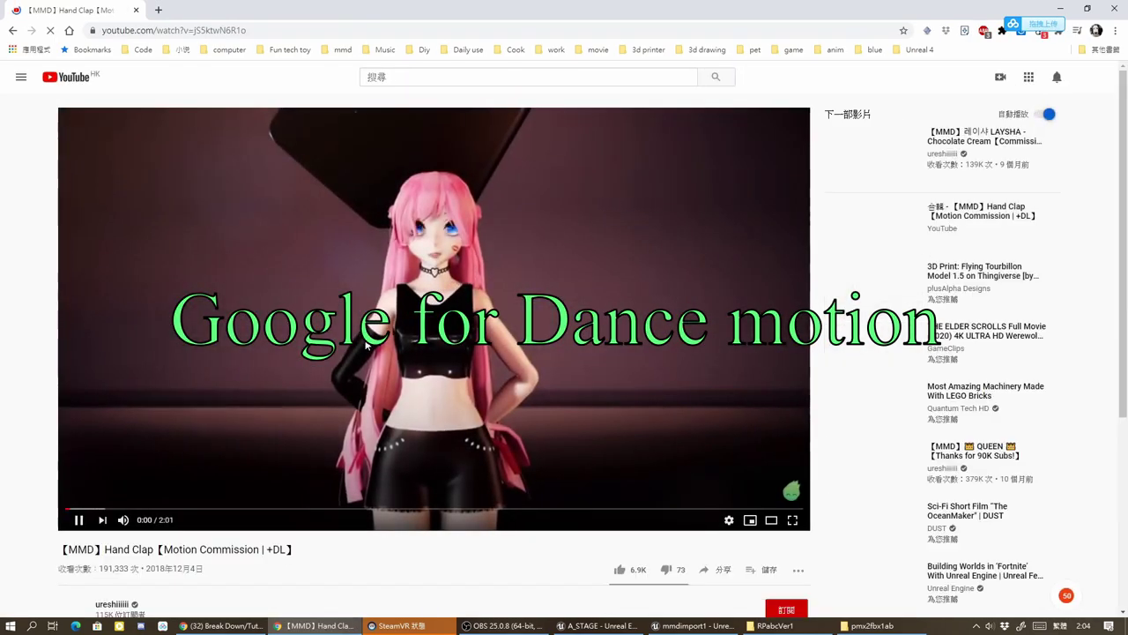
left_click(355, 364)
scroll(355, 364, "down", 2)
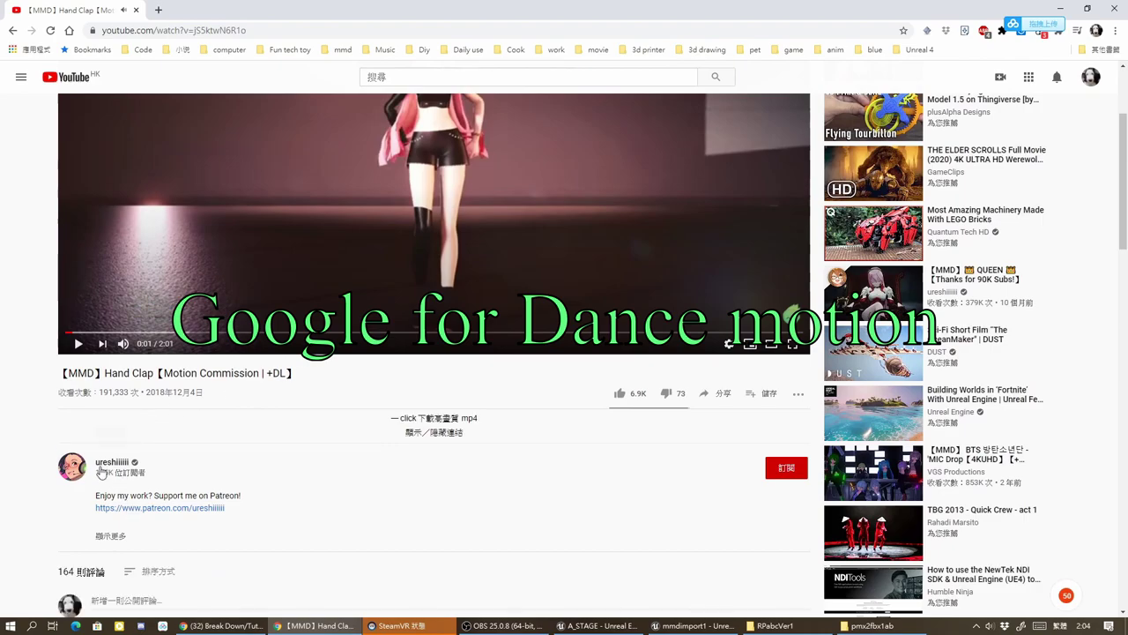
left_click(110, 535)
scroll(309, 423, "down", 3)
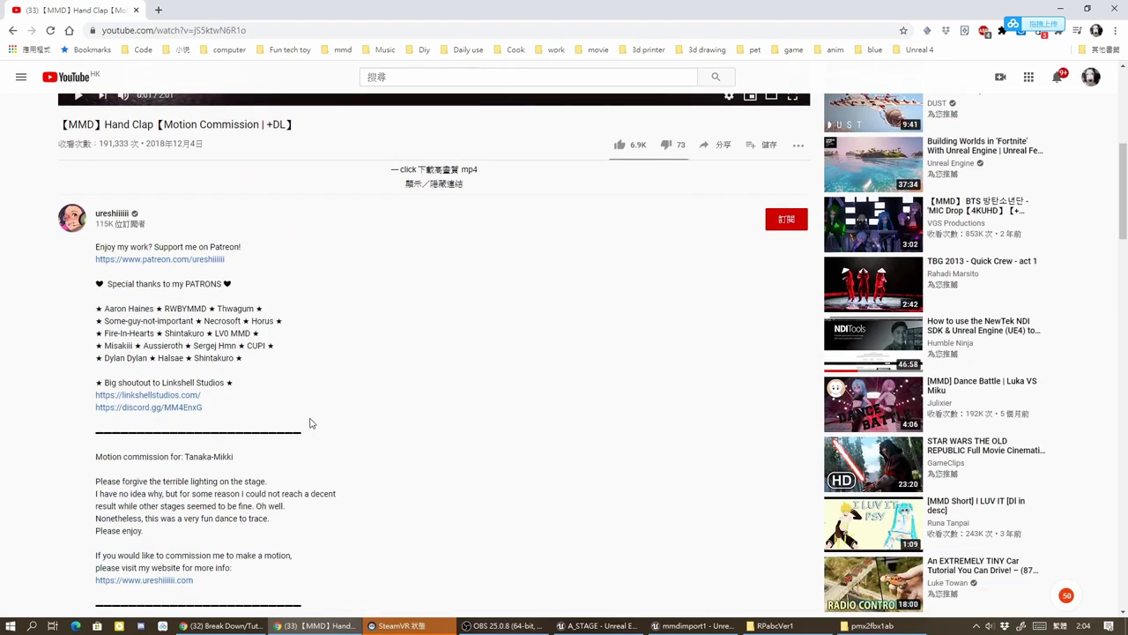
scroll(287, 407, "down", 4)
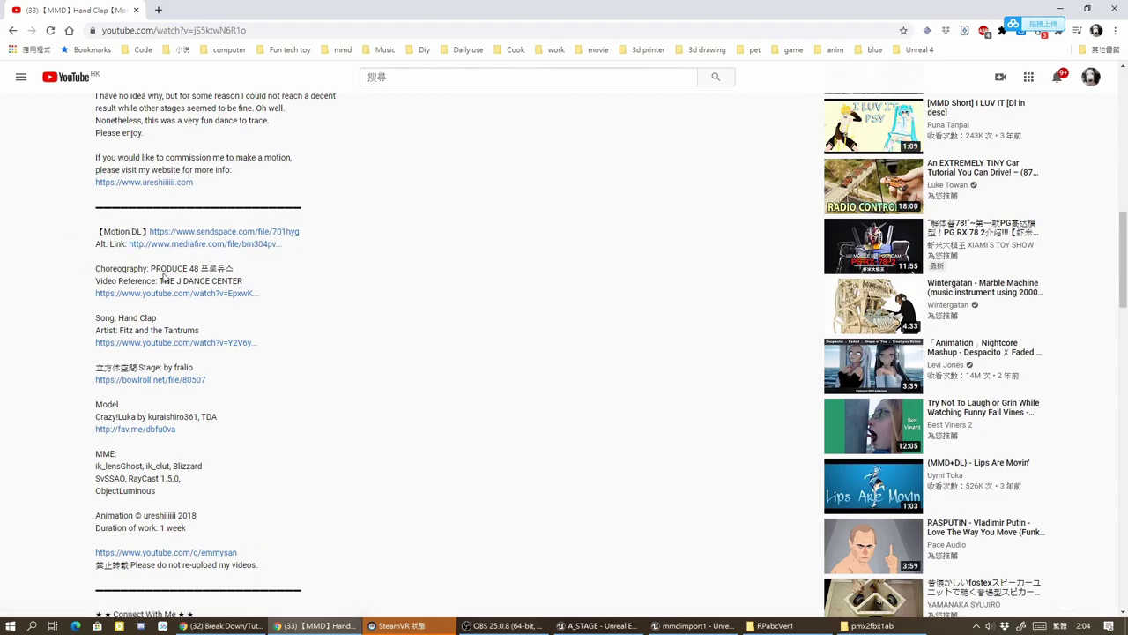
Step: Close Chrome and launch Command Prompt via the taskbar search for 'cmd'
left_click(1120, 11)
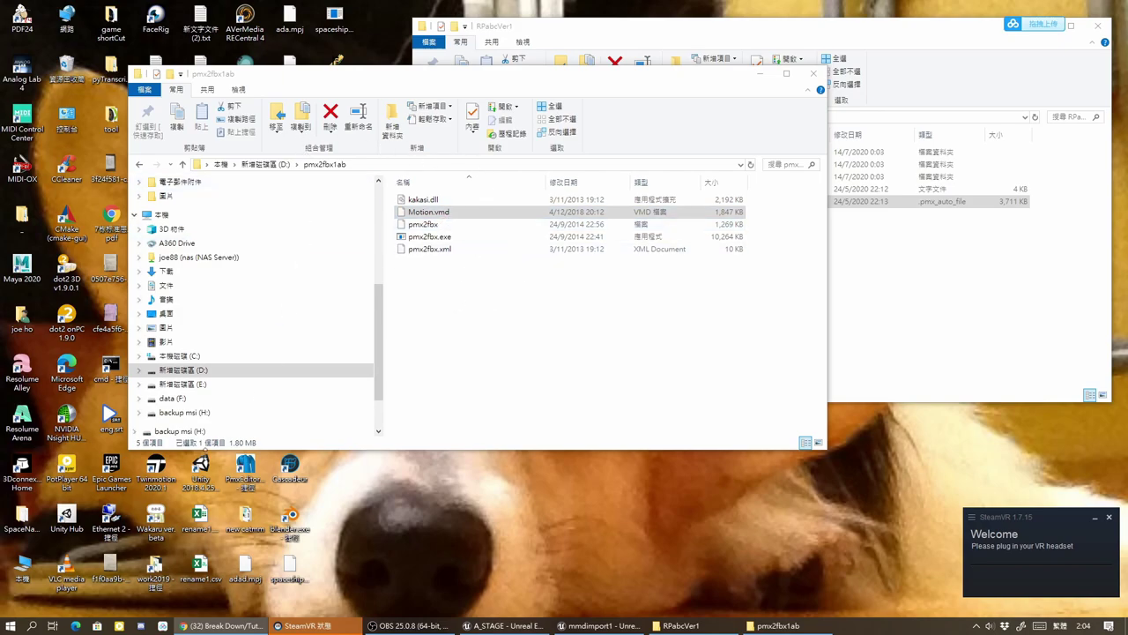
left_click(32, 626)
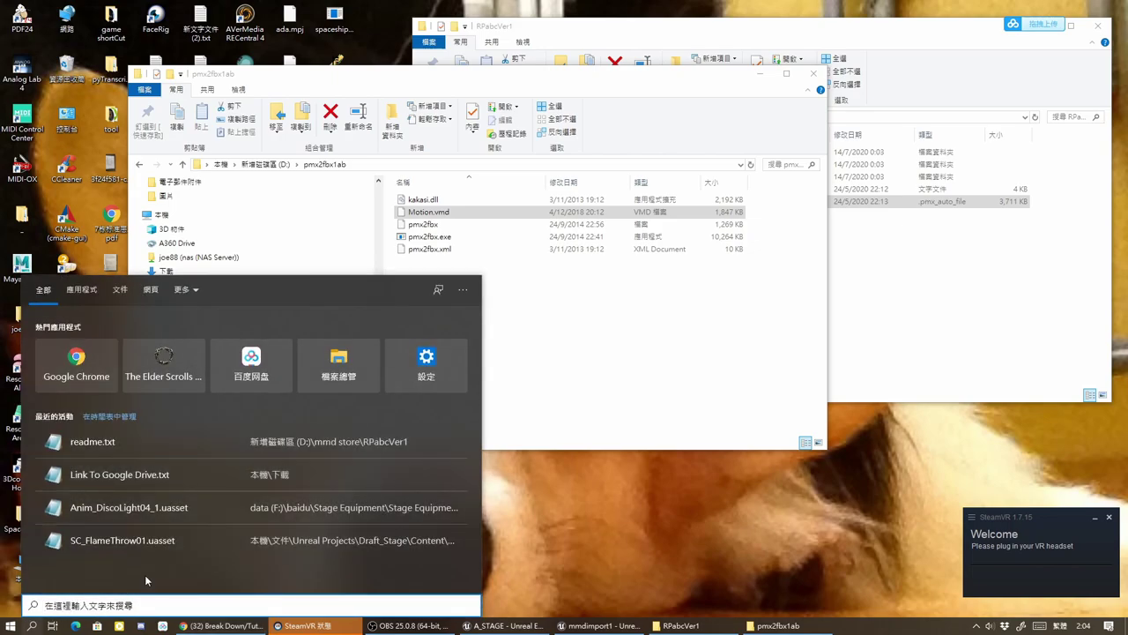
left_click(32, 625)
left_click(30, 627)
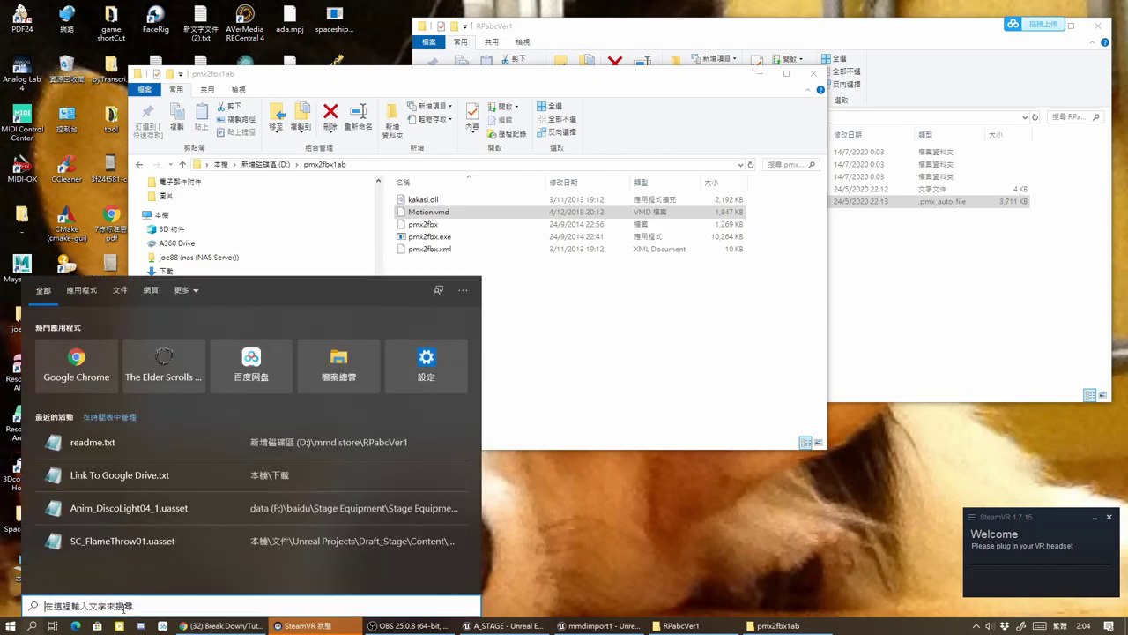
type("cm")
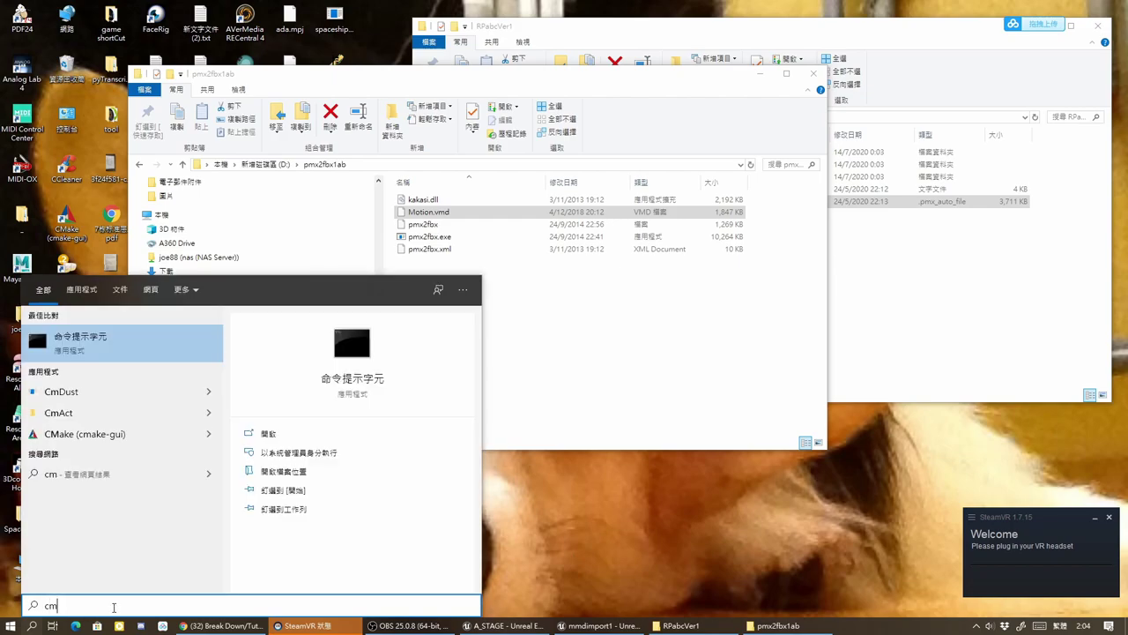
type("d")
left_click(267, 432)
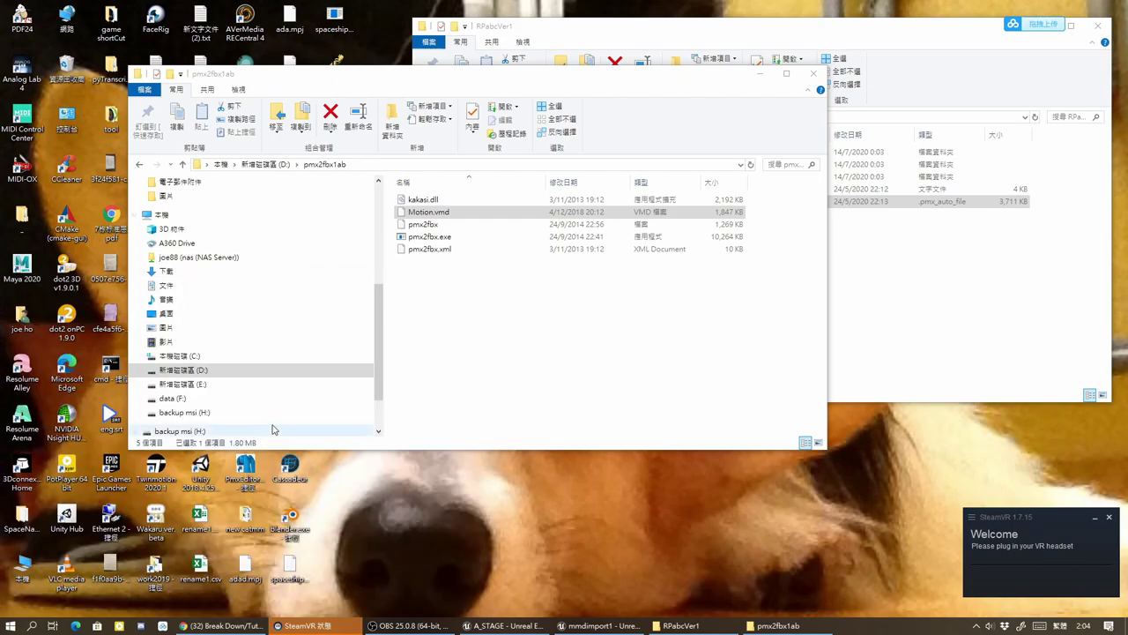
left_click_drag(366, 53, 641, 278)
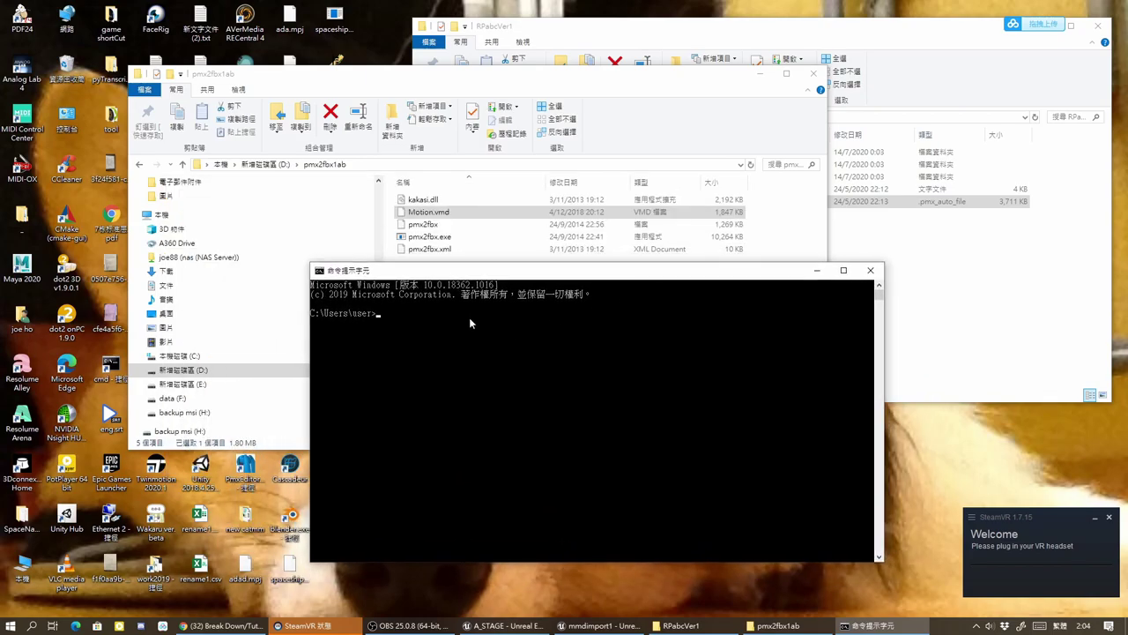
Step: Switch the console to drive D: and change into pmx2fbx1ab
type("cd ")
type("D:")
key("Return")
type("d:")
key("Return")
type("cd ")
type("pm")
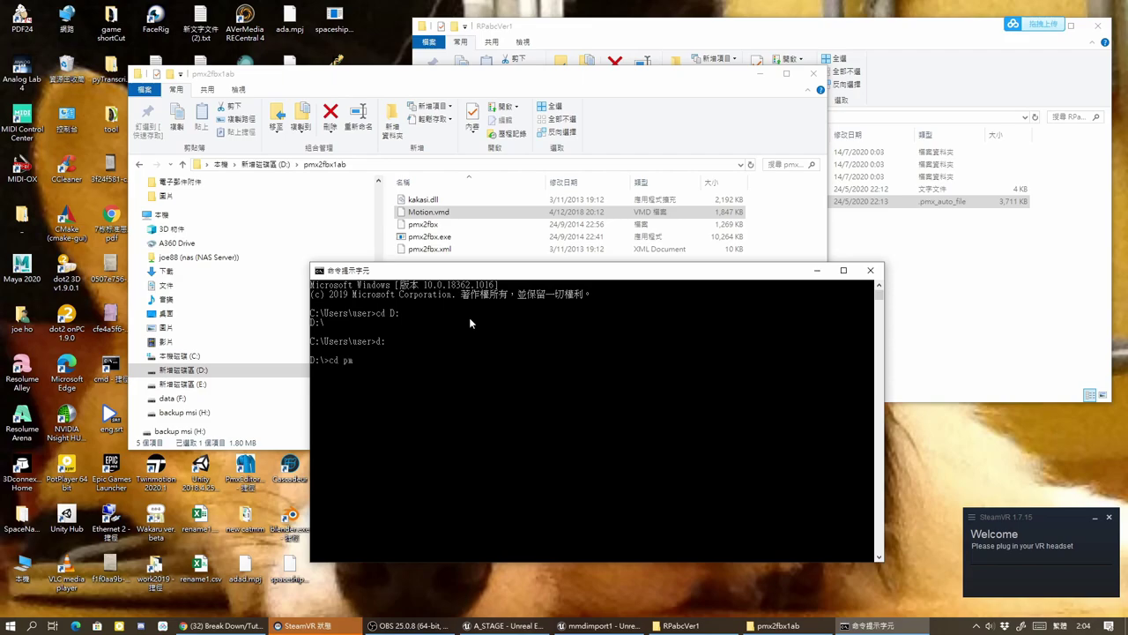
type("x2")
type("fbx")
type("1ad")
key("BackSpace")
type("b")
key("Return")
Step: Begin the command with 'pmx2fbx.exe'
type("p.")
type("x2")
type("fbx")
type(".")
key("BackSpace")
key("BackSpace")
key("BackSpace")
key("BackSpace")
key("BackSpace")
key("BackSpace")
type("mx")
type("2")
type("fbx")
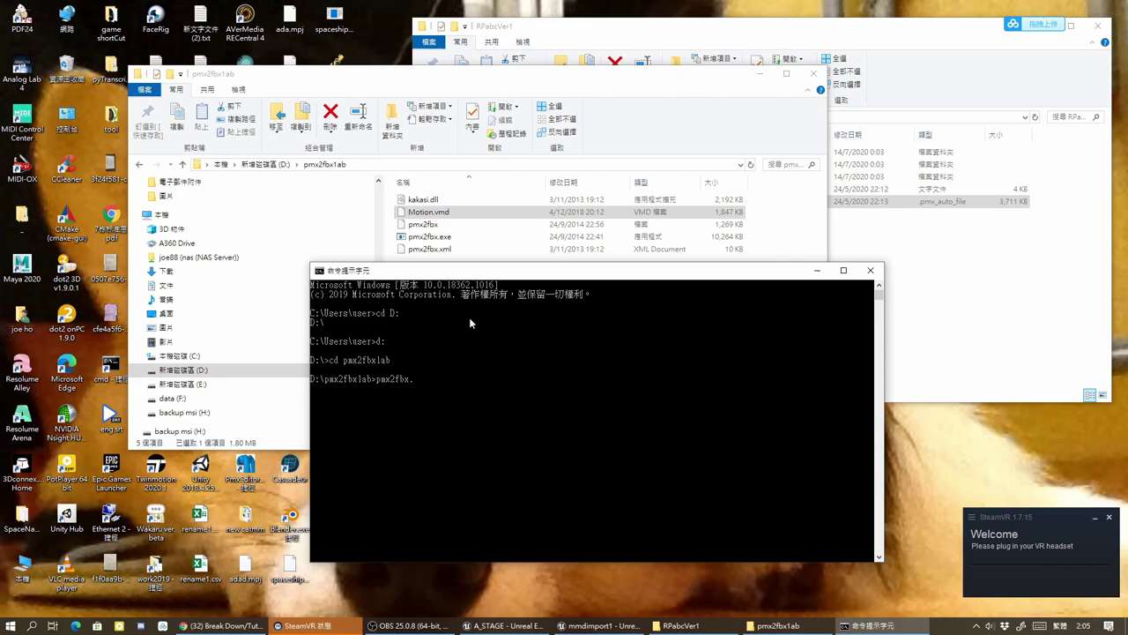
type(".exe")
Step: Move all five RPabcVer1 files into the pmx2fbx1ab folder
left_click(947, 284)
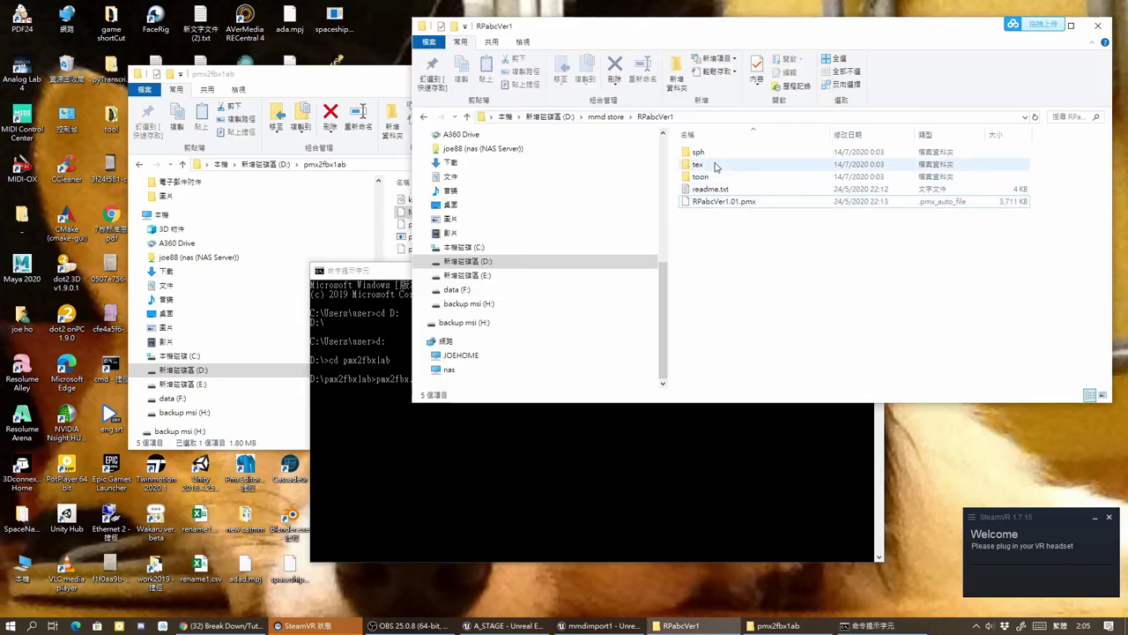
left_click_drag(706, 230, 679, 153)
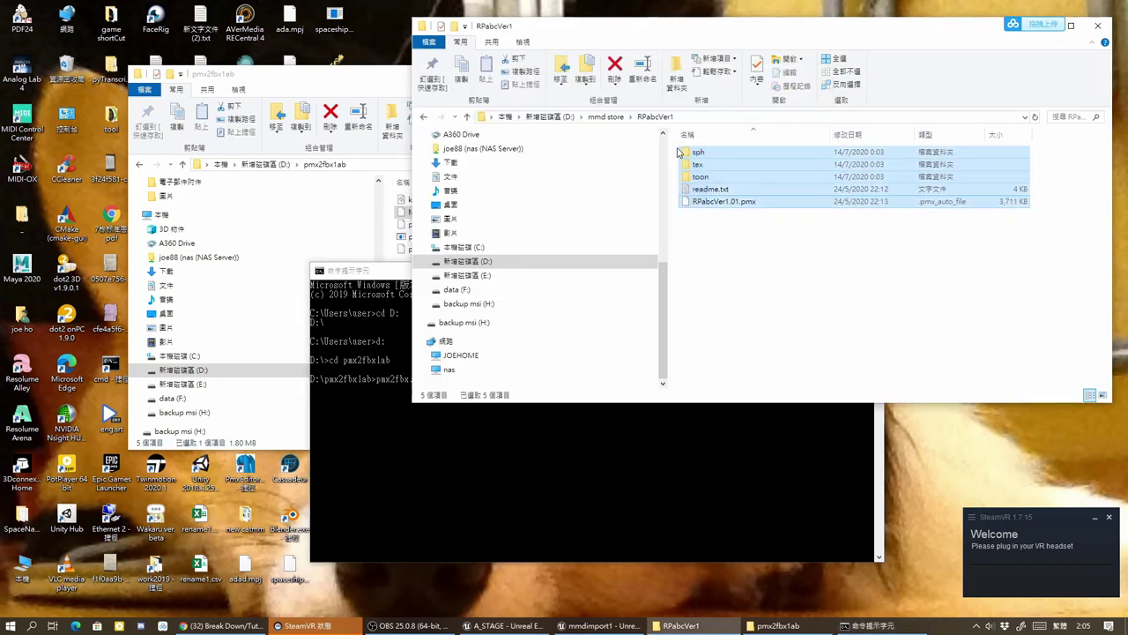
left_click_drag(682, 27, 956, 43)
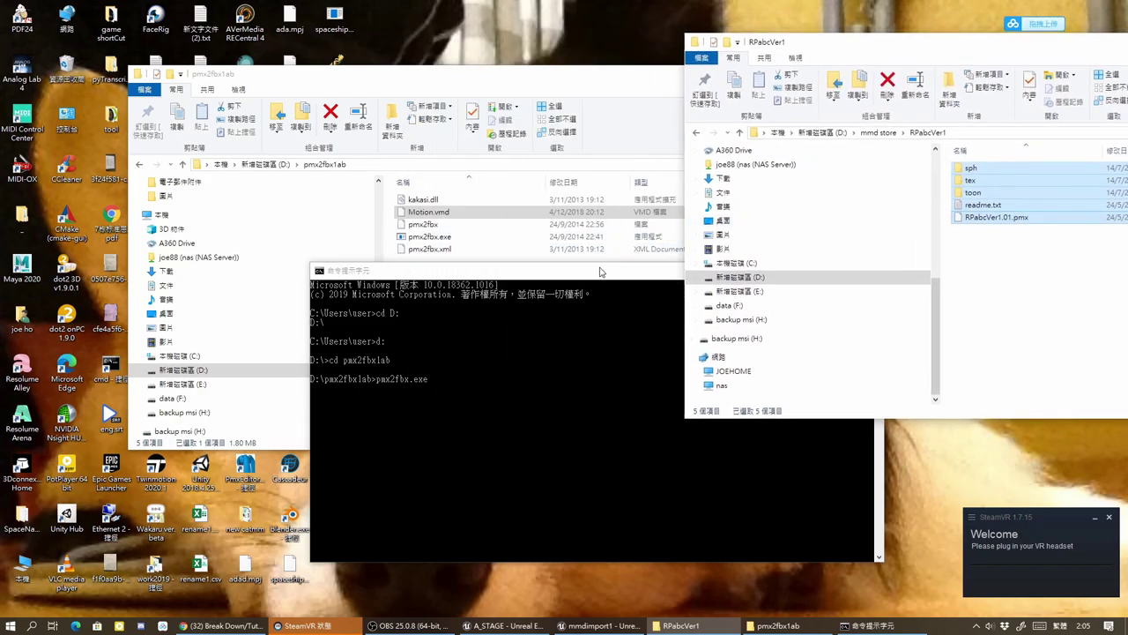
left_click_drag(603, 269, 511, 373)
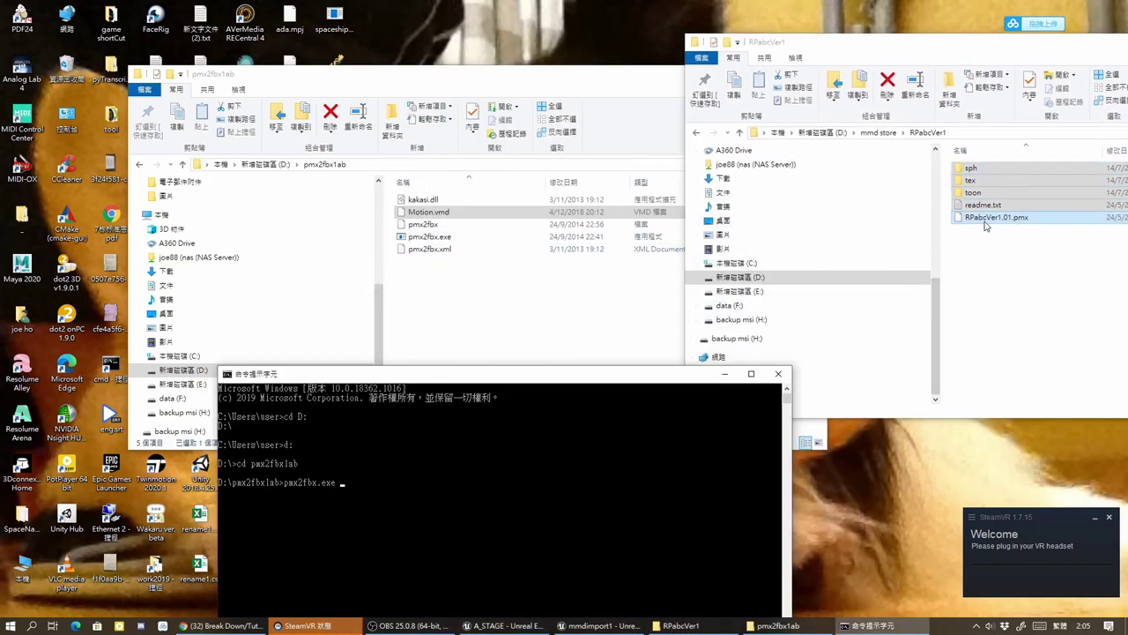
left_click_drag(959, 223, 593, 296)
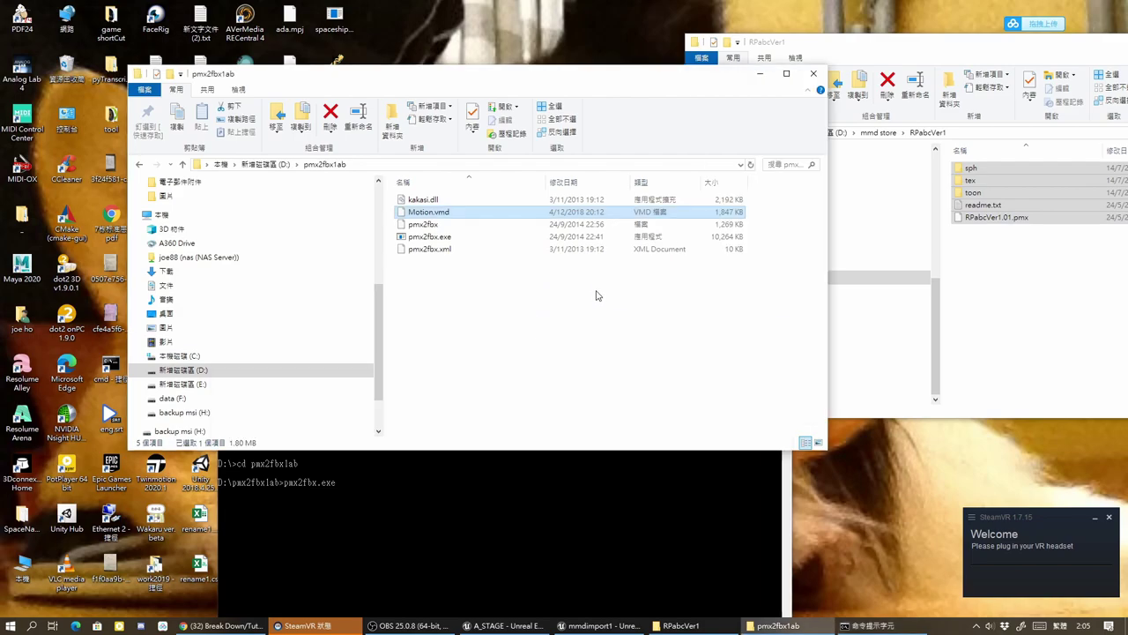
left_click_drag(499, 87, 494, 41)
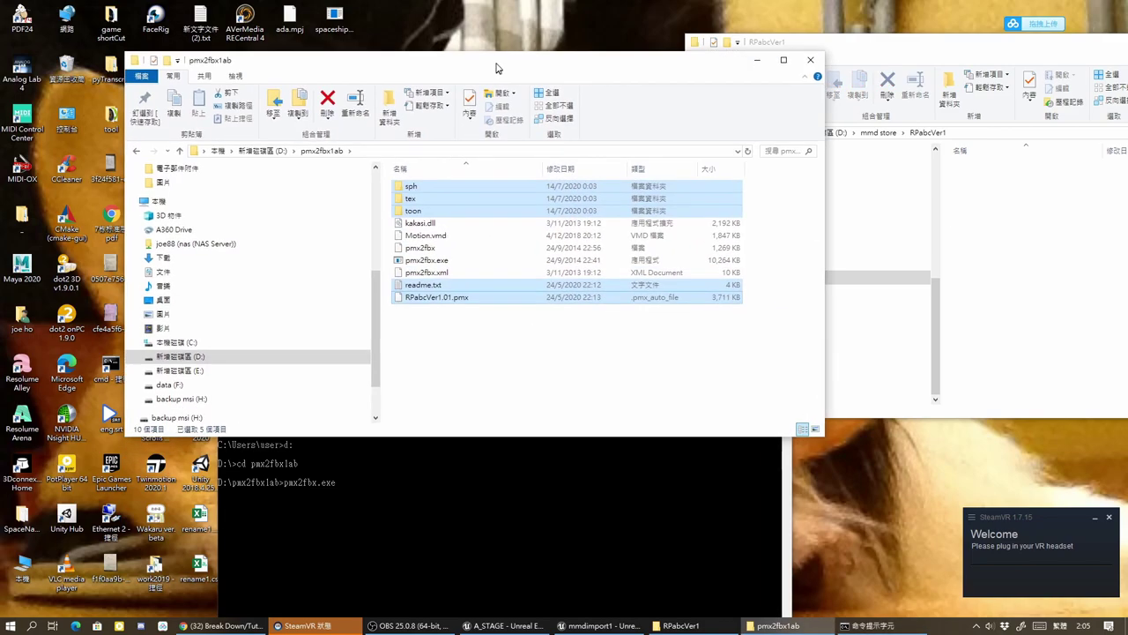
left_click(433, 292)
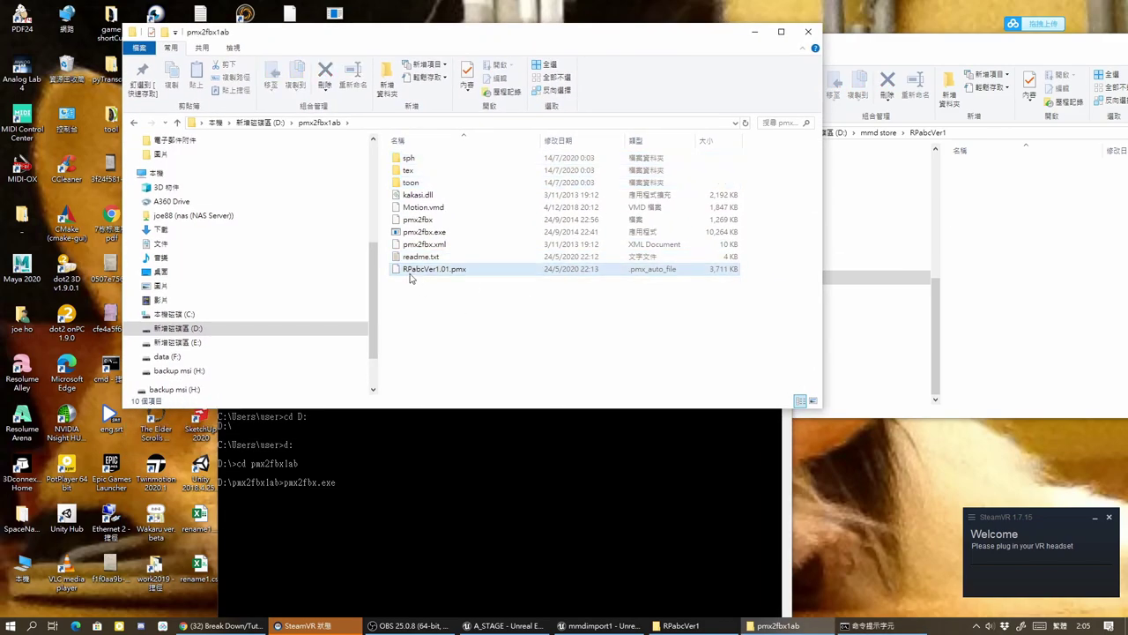
Step: Complete the console command as 'pmx2fbx.exe RPabcVer1.01.pmx Motion.vmd'
left_click(419, 535)
left_click(348, 484)
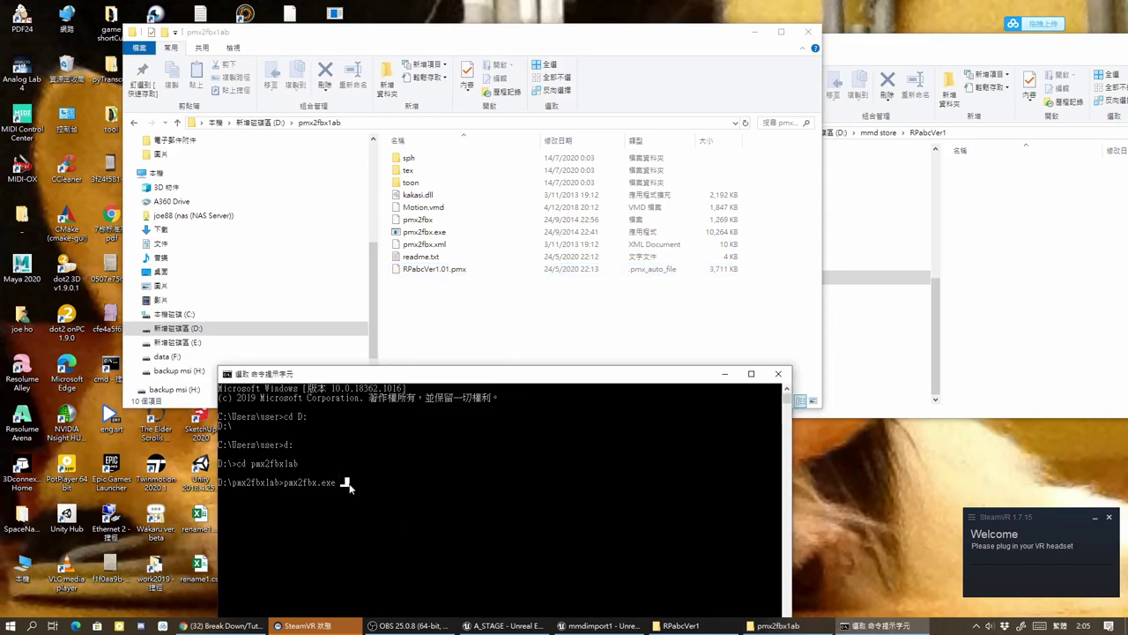
key("Escape")
type("R")
key("BackSpace")
type("R")
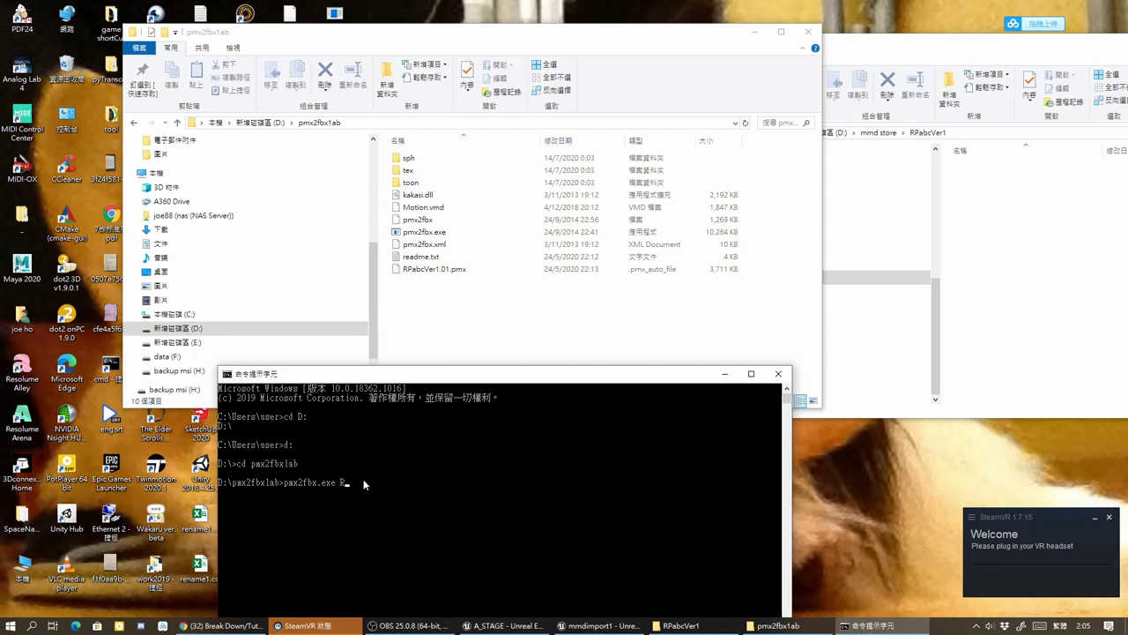
type("Pabc")
type("Ver")
type("1.")
type("01.p")
type("mx")
type(" Mo")
type("tion")
type(".")
type("vmd")
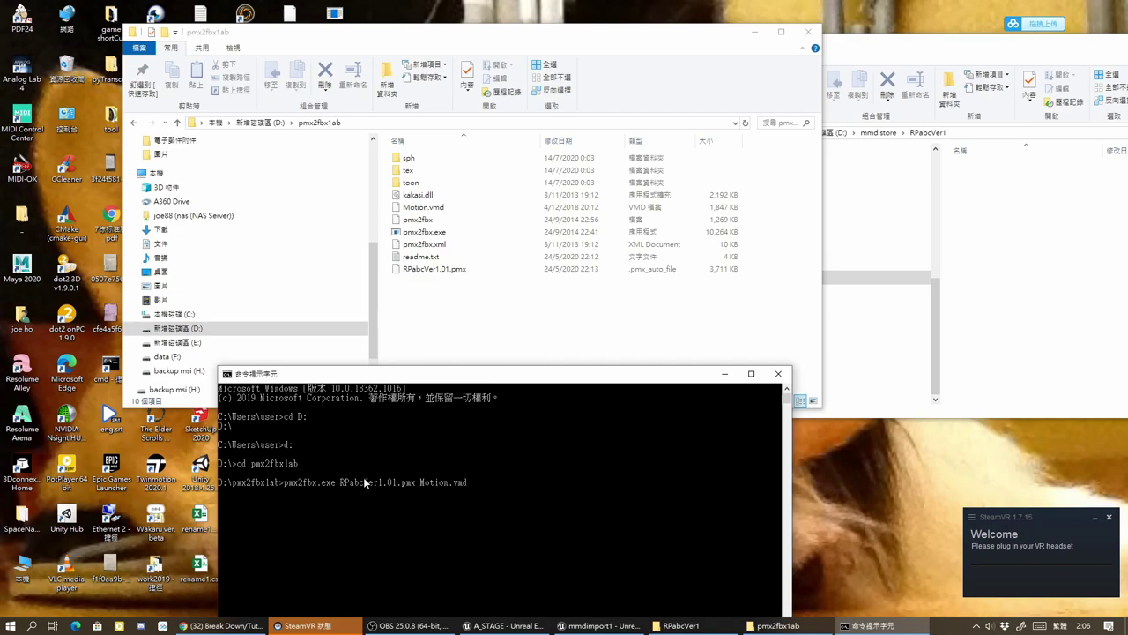
mouse_move(476, 382)
left_mouse_down()
mouse_move(507, 130)
mouse_move(460, 149)
left_mouse_up()
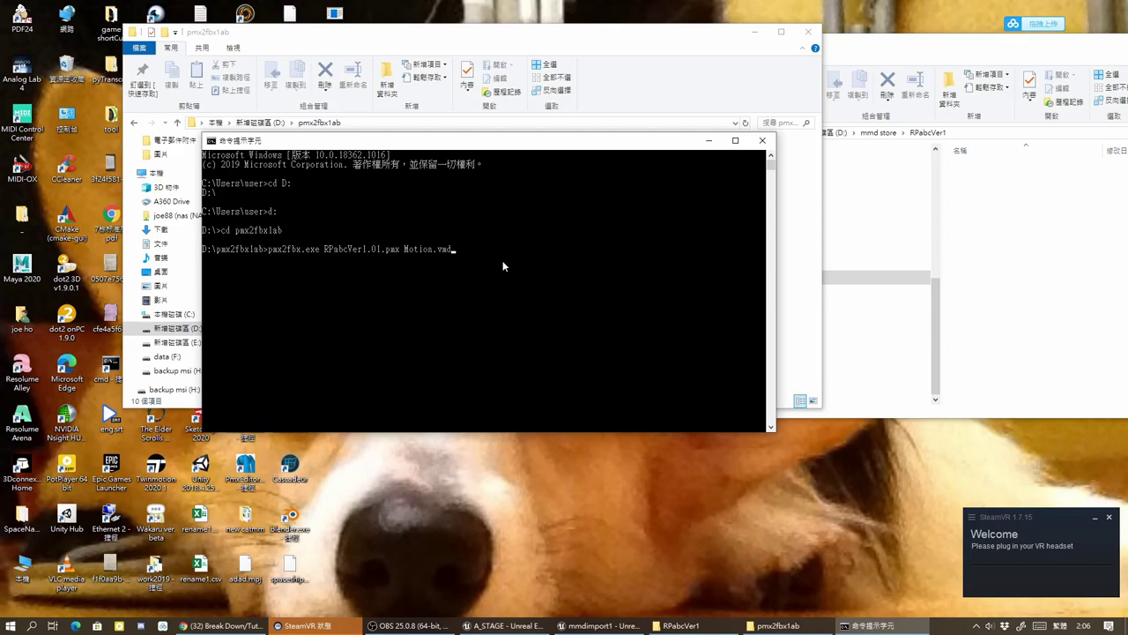
Step: Run the pmx2fbx conversion of RPabcVer1.01.pmx with Motion.vmd
key("Return")
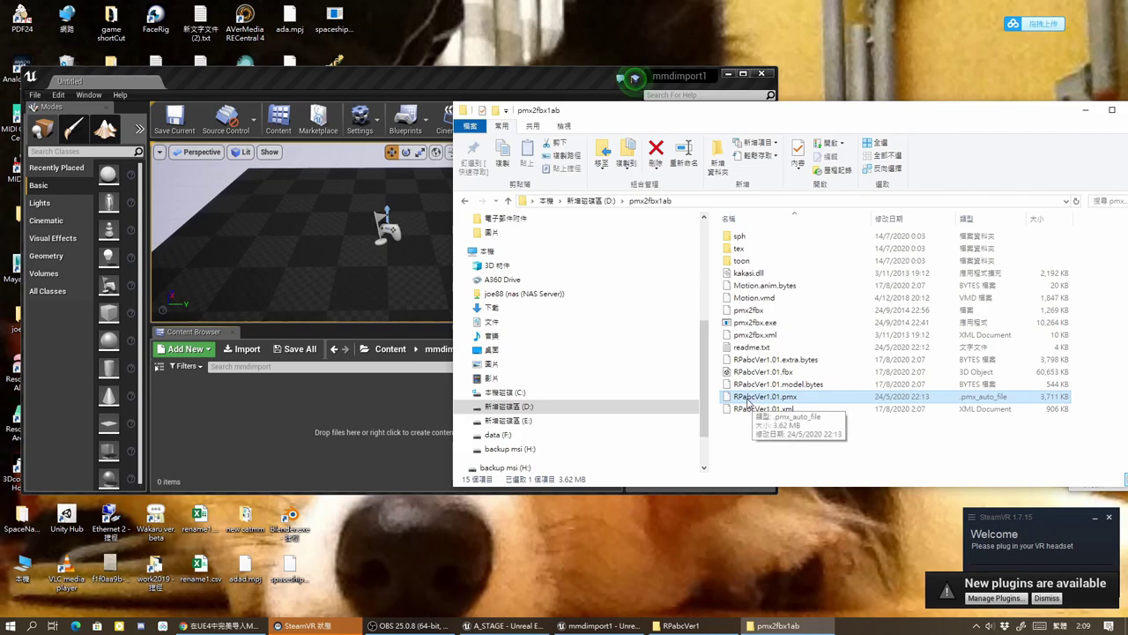
Step: Drag RPabcVer1.01.pmx into the Unreal Content Browser to import it
left_click_drag(728, 402, 351, 409)
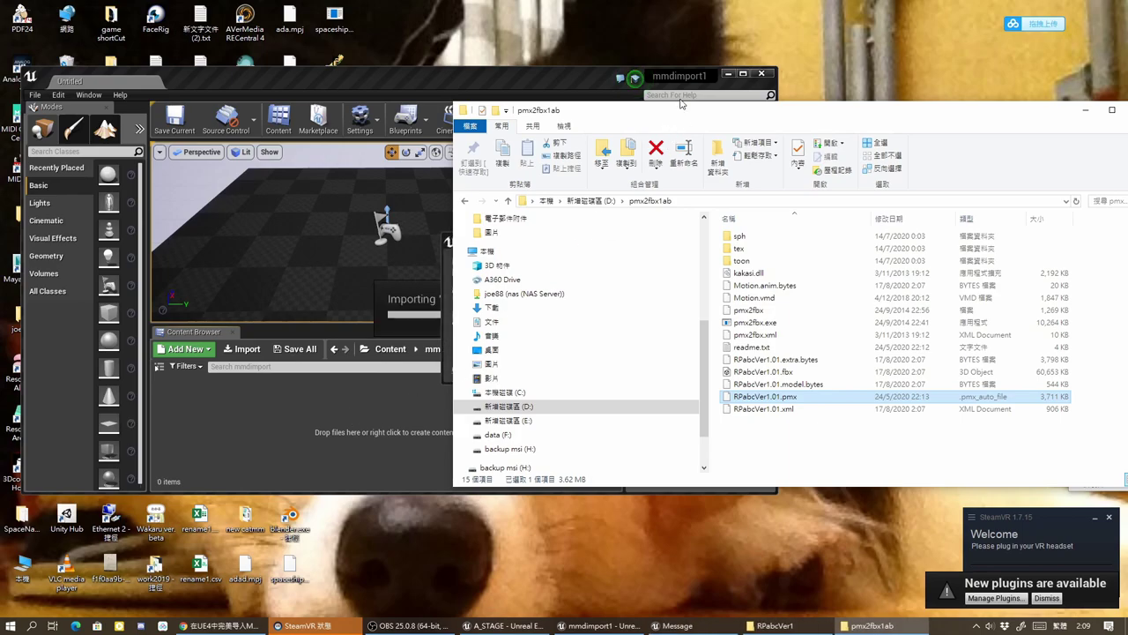
Step: Return to the Unreal editor and dismiss the model readme and plugin notices
left_click(547, 78)
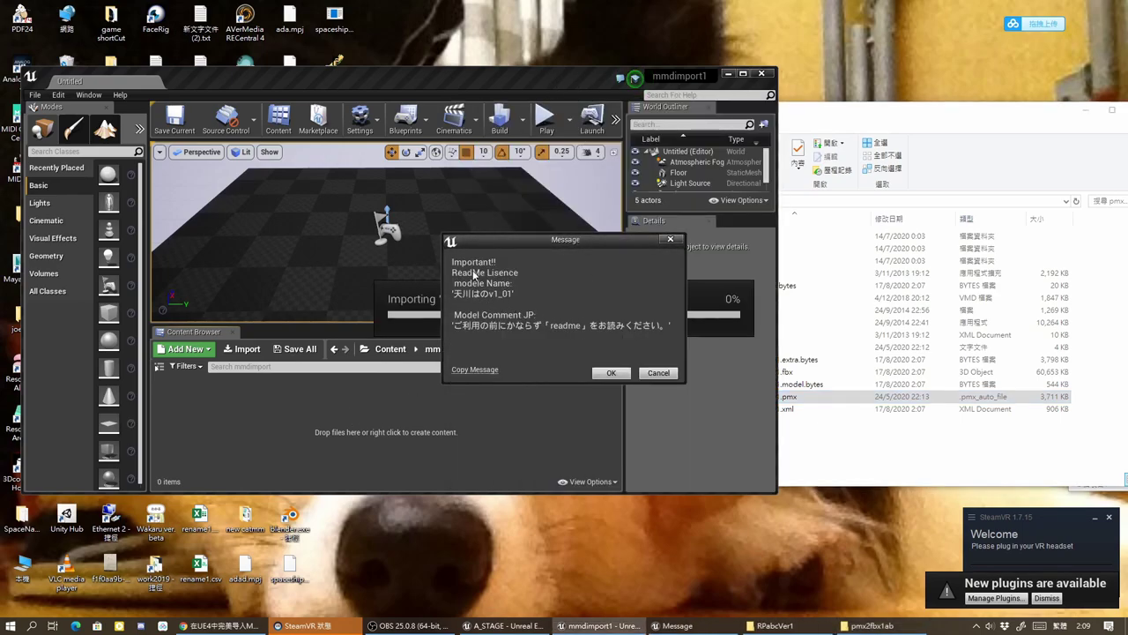
left_click(610, 371)
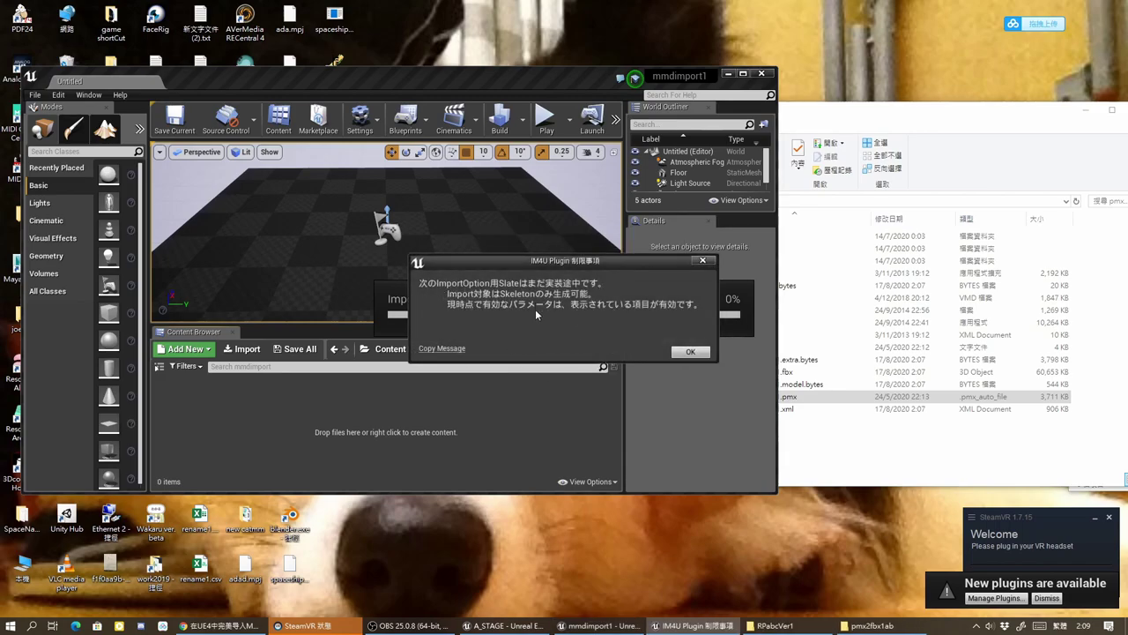
left_click(690, 351)
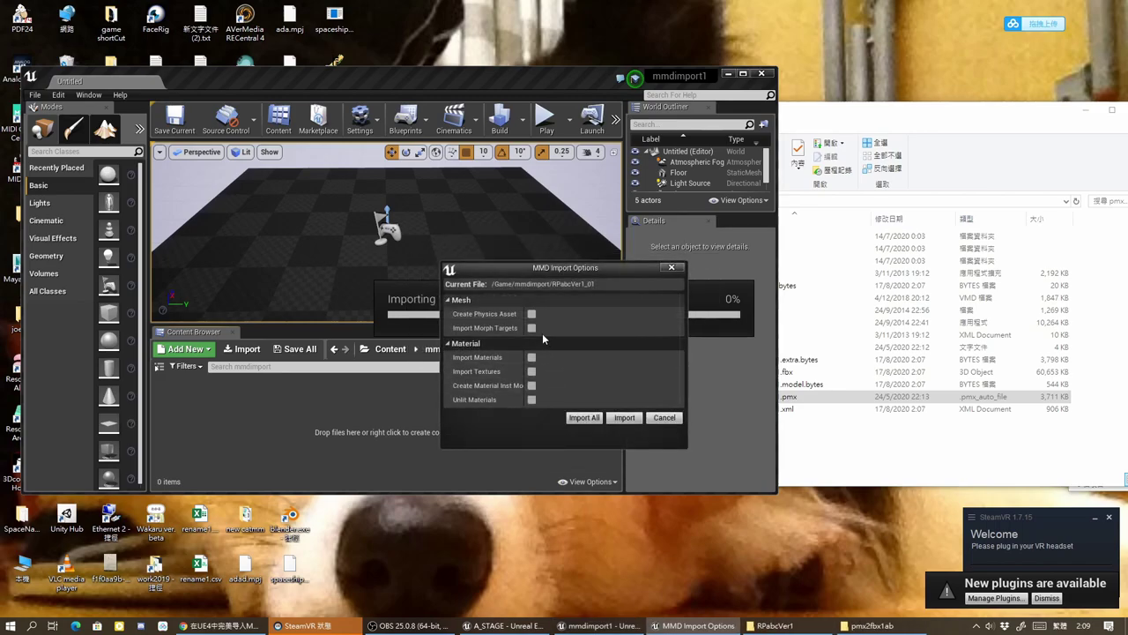
Step: Import with physics asset, morph targets, materials, textures and material instances on, unlit materials off
left_click(531, 313)
left_click(531, 328)
left_click(531, 357)
left_click(531, 371)
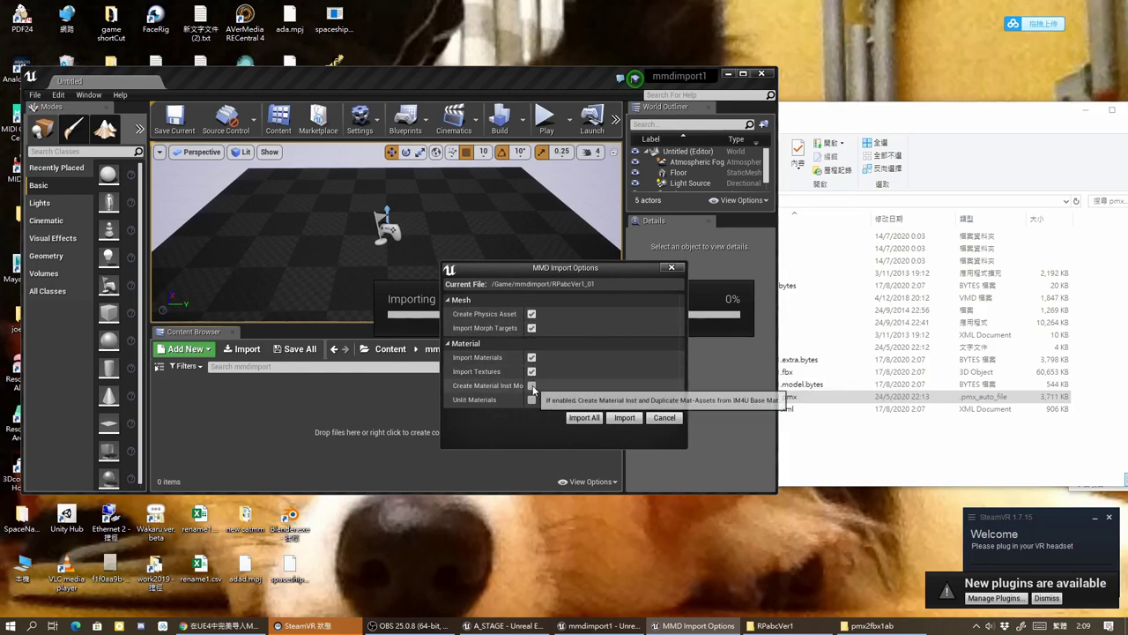
left_click(531, 385)
left_click(531, 399)
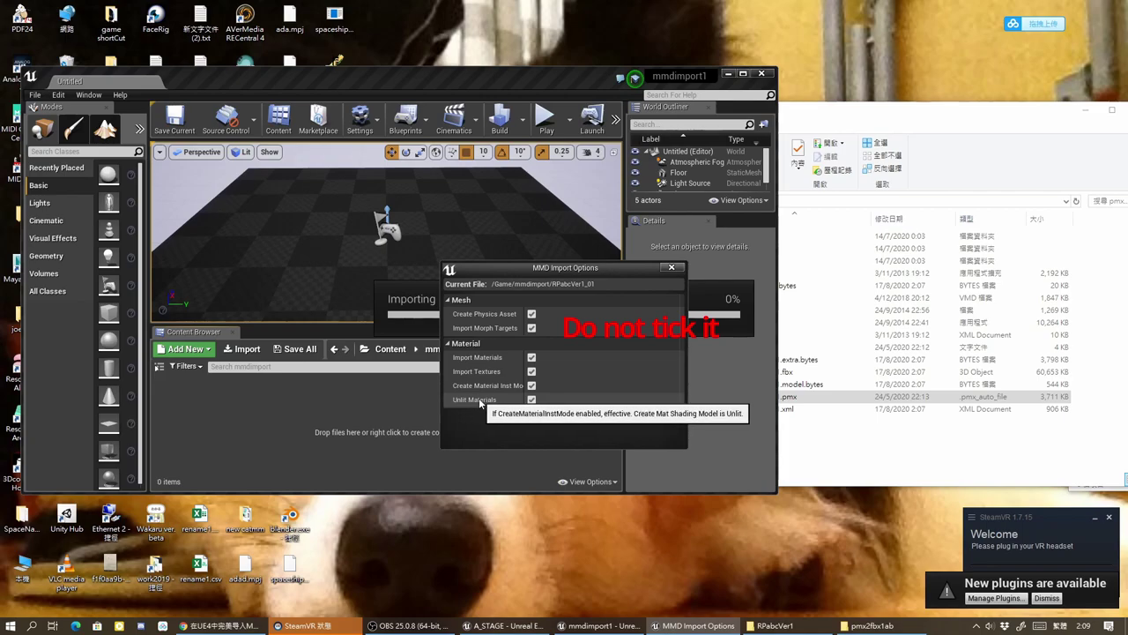
left_click(531, 399)
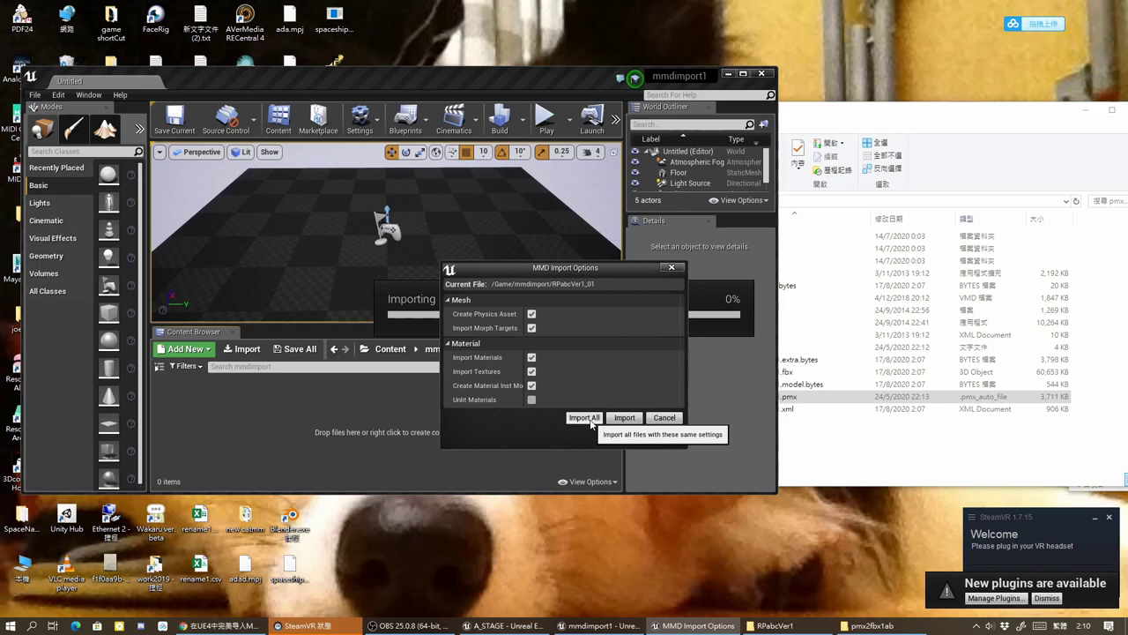
left_click(588, 419)
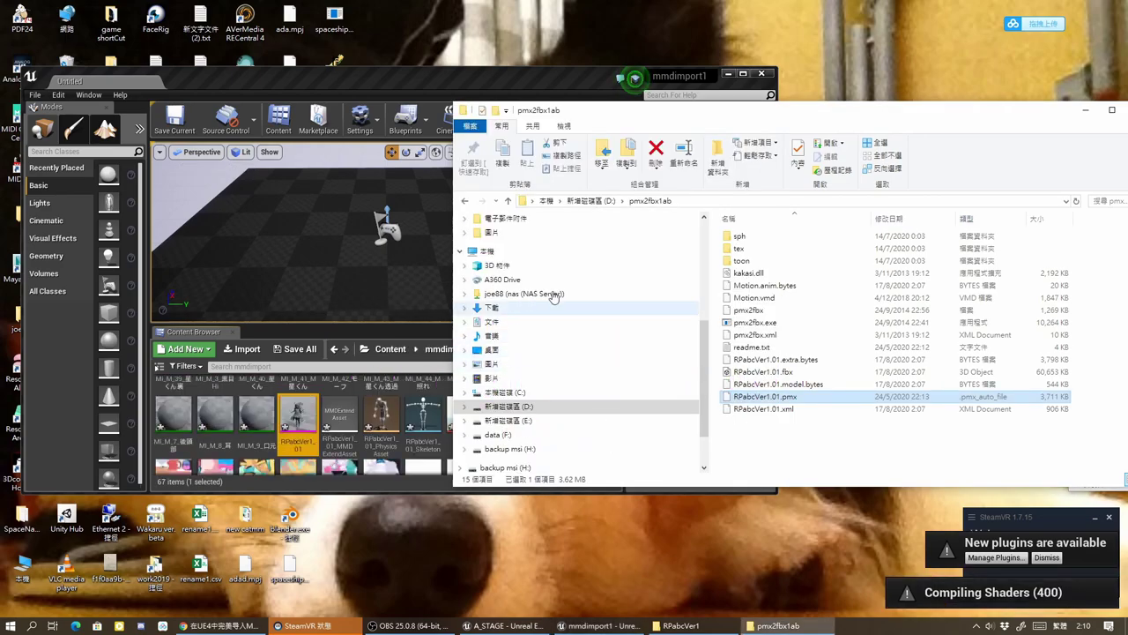
Step: Once the import finishes, move the pmx2fbx1ab Explorer window aside and switch to the RPabcVer1 folder
left_click(539, 80)
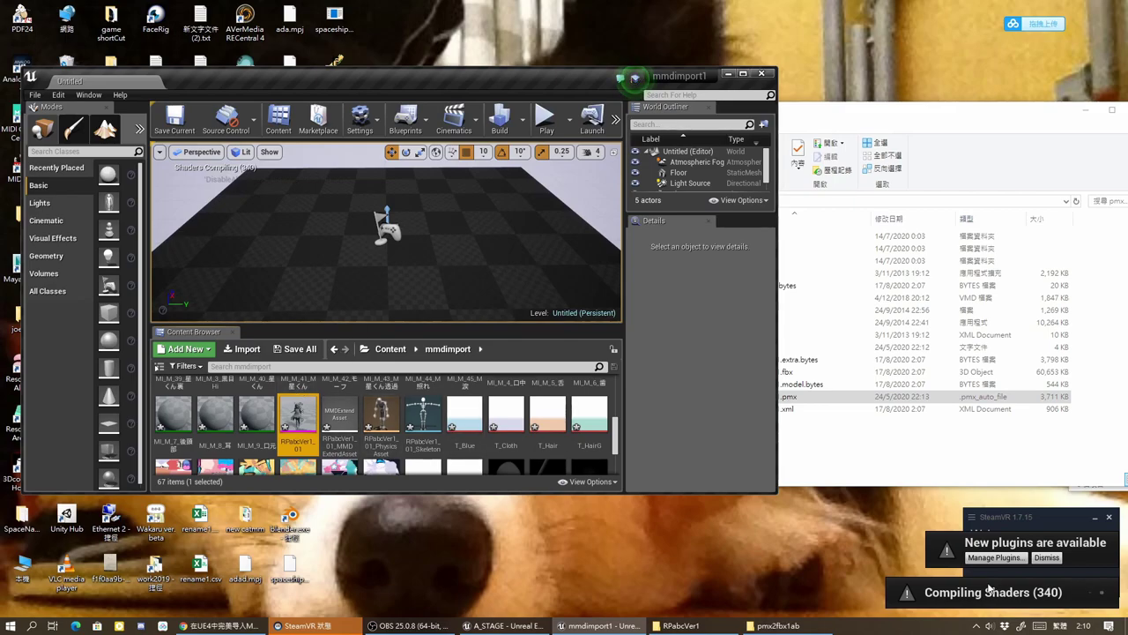
left_click(832, 127)
left_click_drag(512, 114, 1126, 115)
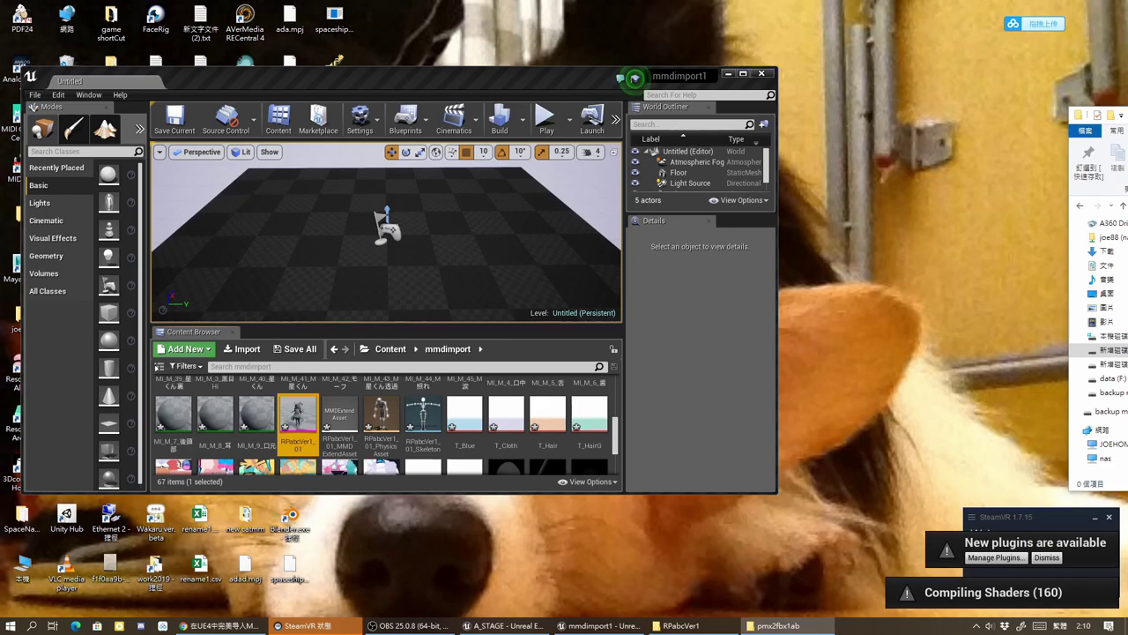
left_click(679, 624)
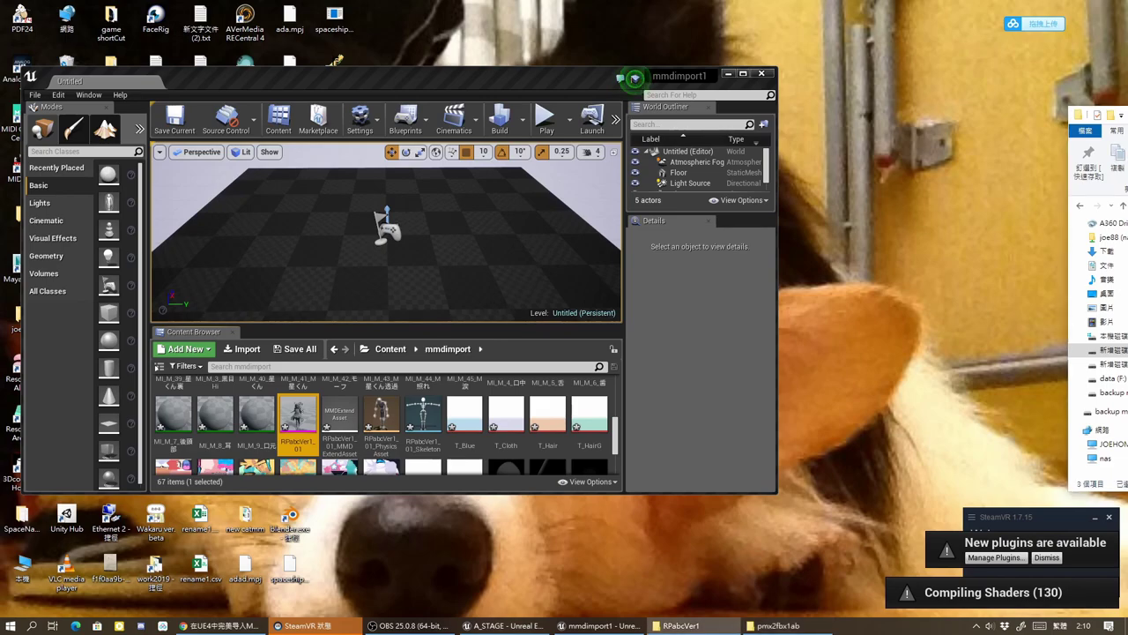
left_click(776, 625)
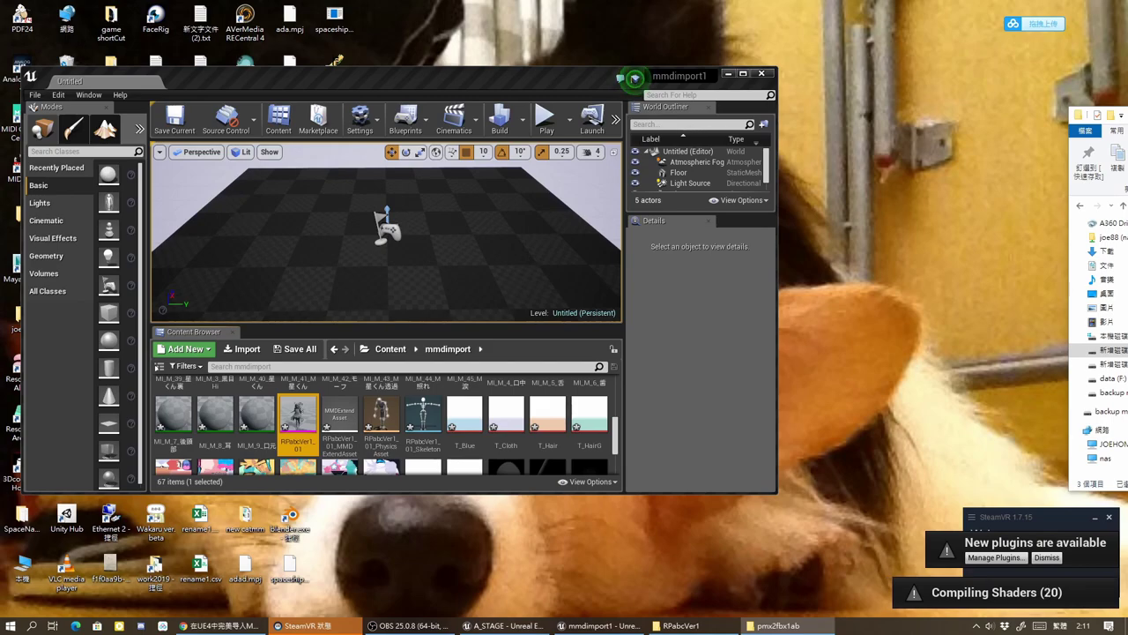
key("alt+Tab")
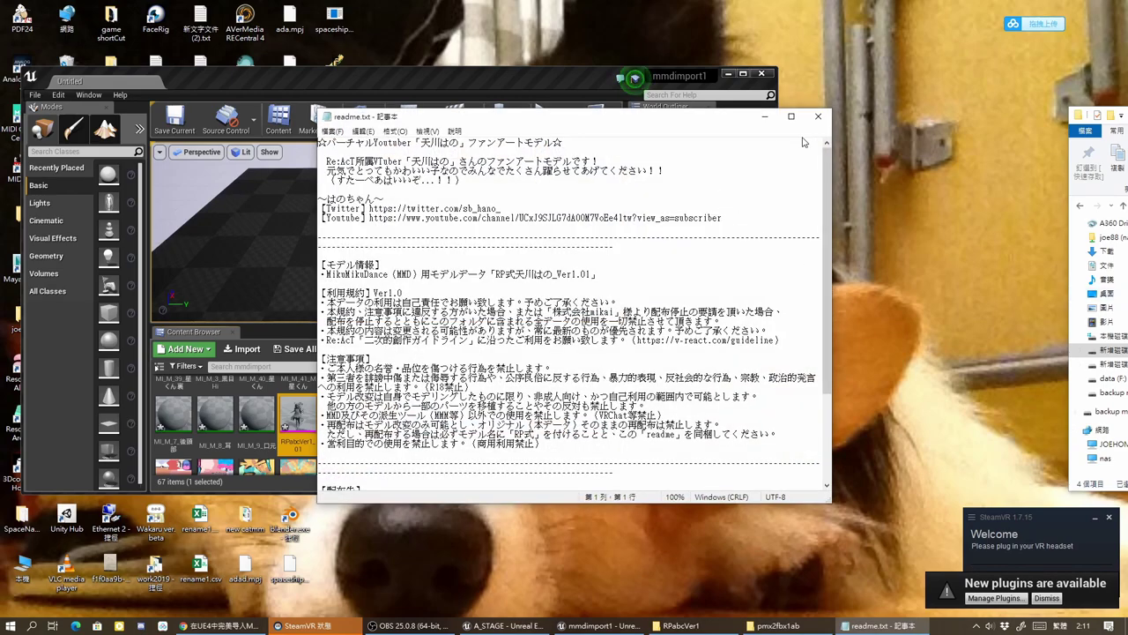
Step: Close the readme, maximize the editor, browse the mmdimport assets and drop RPabcVer1_01 into the level
left_click(818, 117)
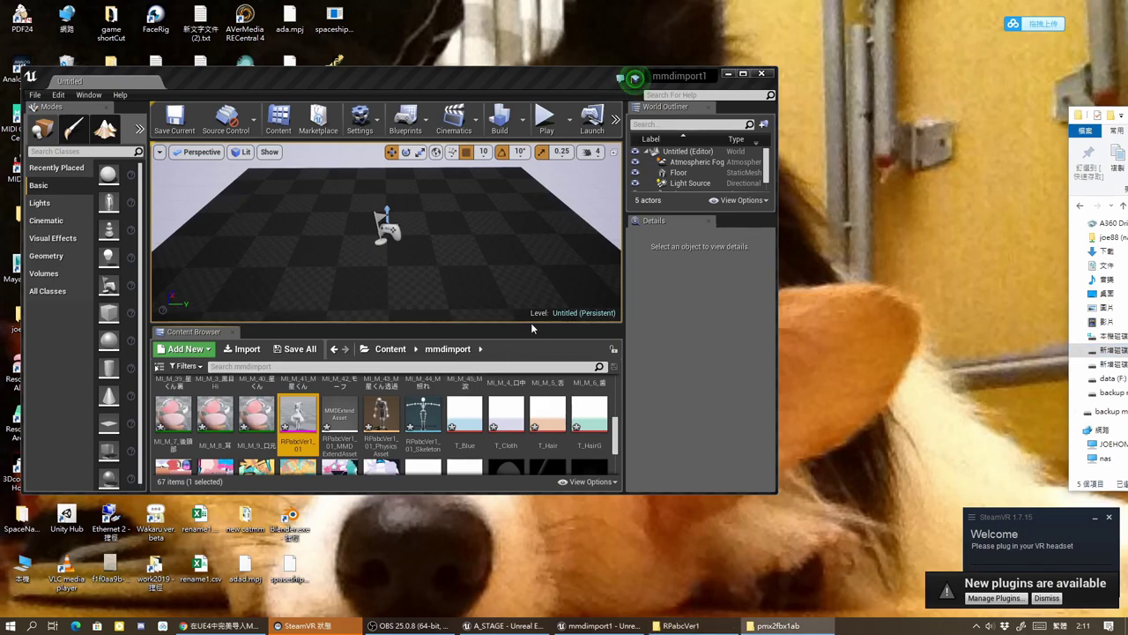
left_click(743, 74)
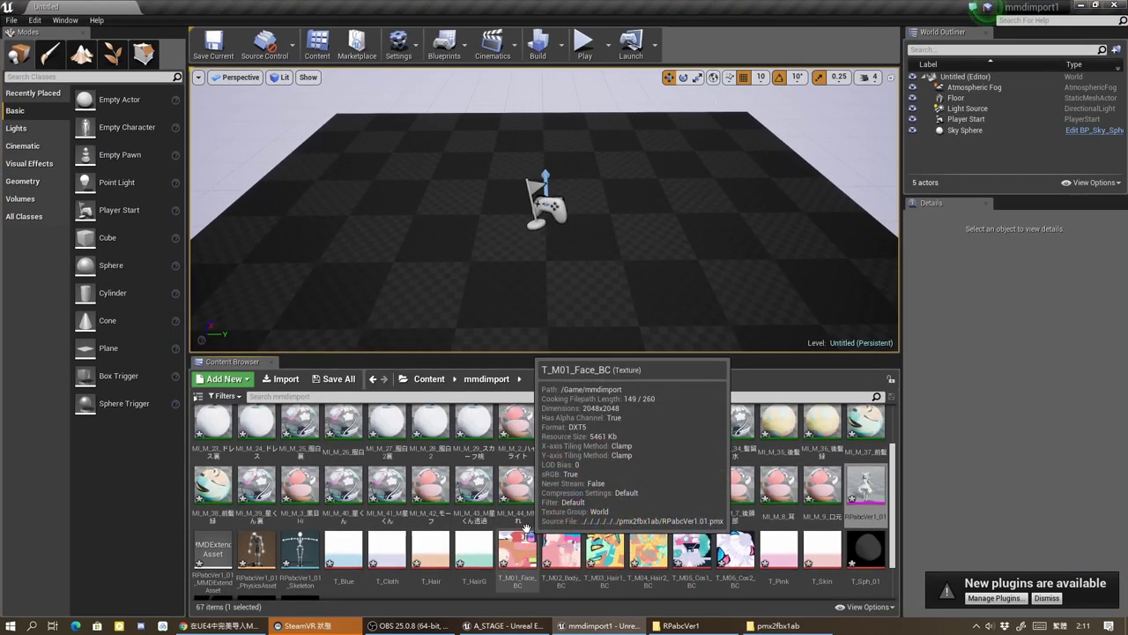
scroll(520, 511, "up", 3)
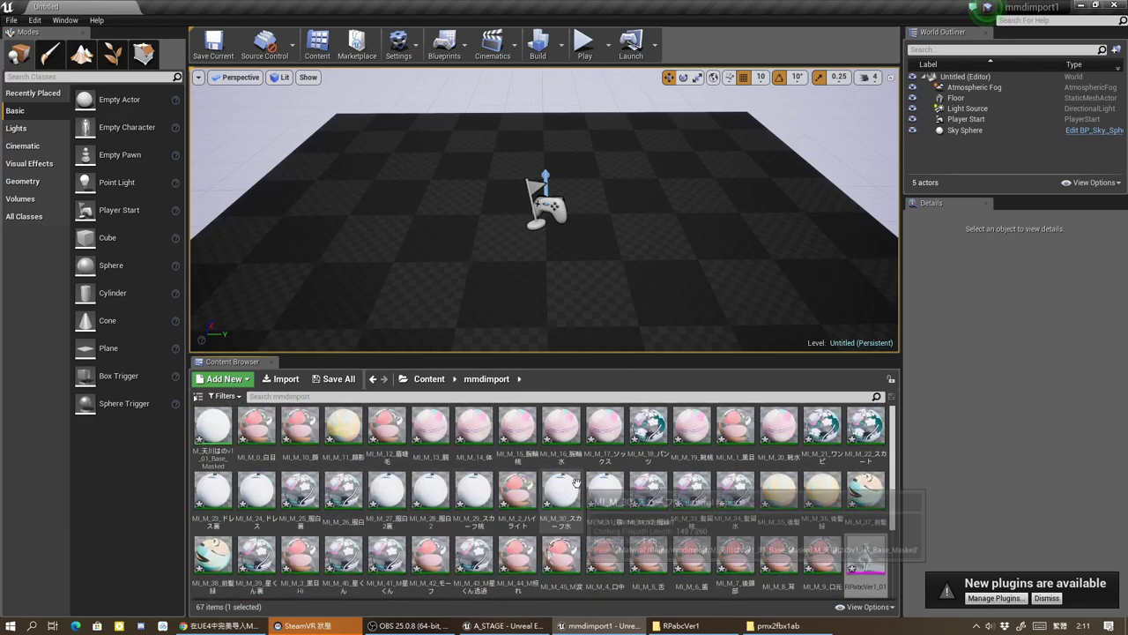
scroll(793, 485, "down", 3)
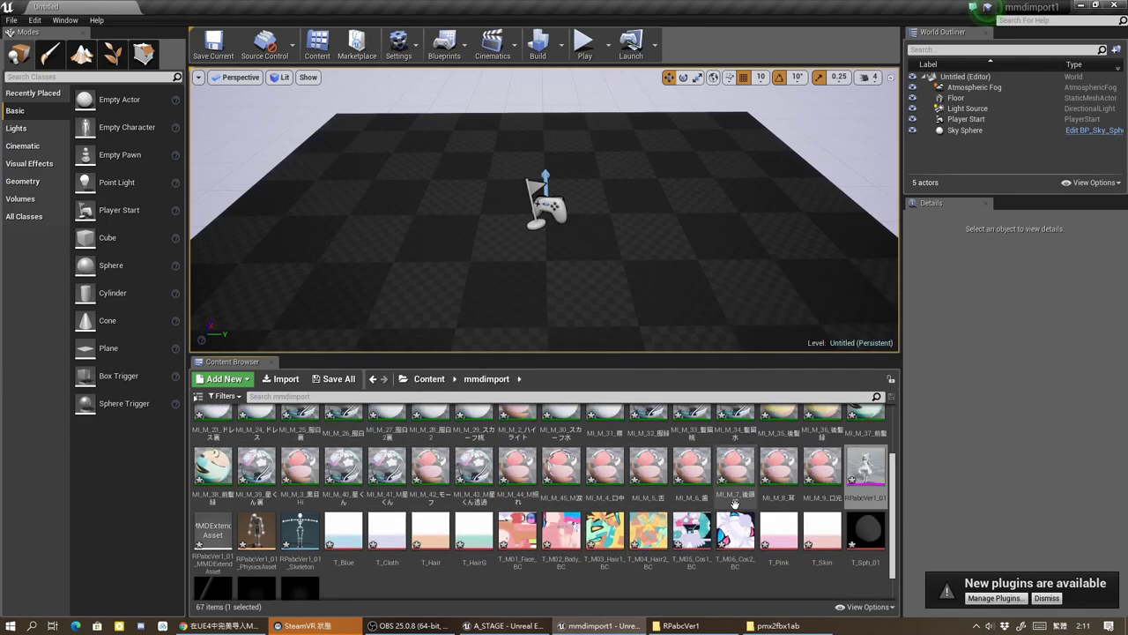
scroll(721, 500, "up", 1)
scroll(727, 501, "up", 1)
scroll(736, 502, "up", 1)
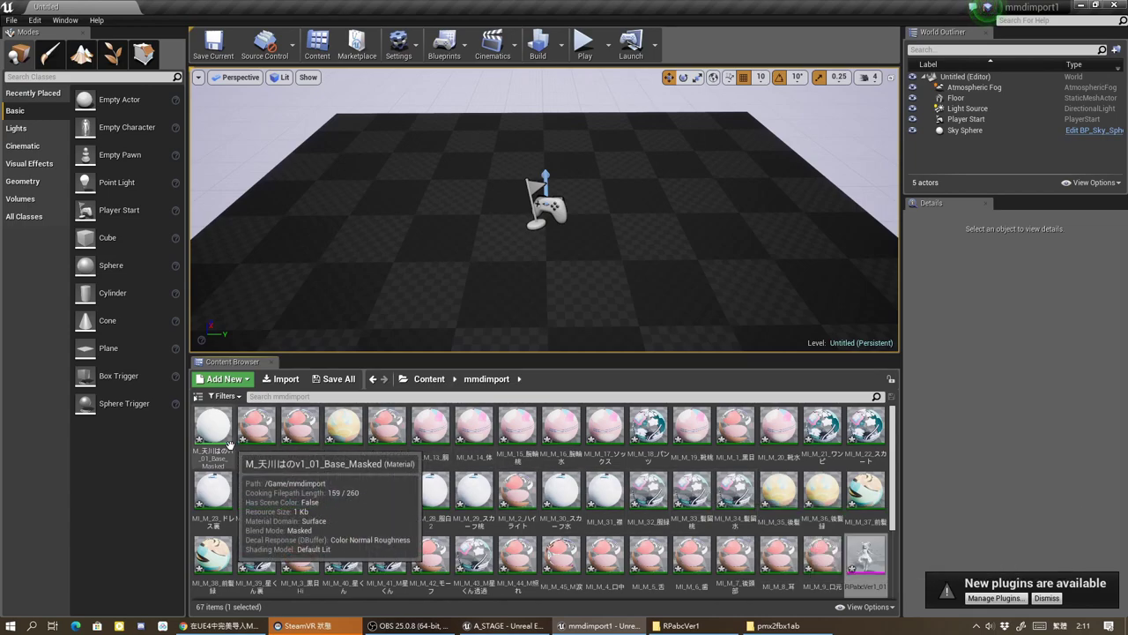
scroll(696, 467, "down", 1)
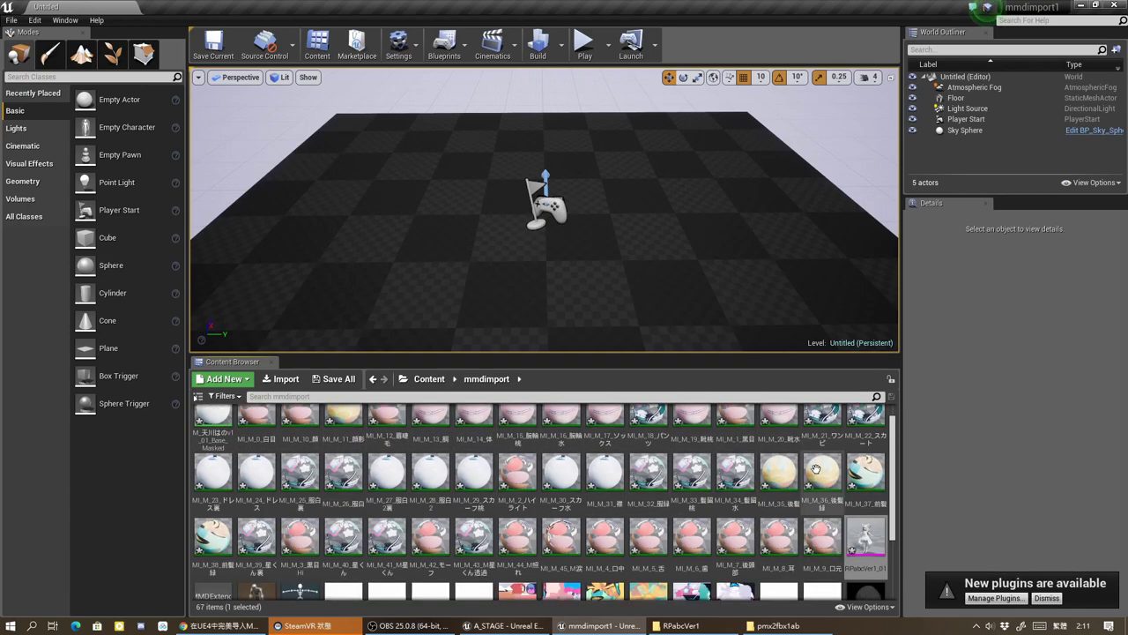
mouse_move(865, 502)
left_mouse_down()
mouse_move(803, 442)
mouse_move(557, 308)
left_mouse_up()
Step: Rotate the placed RPabcVer1_01 character 120° around its Z axis
right_click_drag(557, 309, 557, 309)
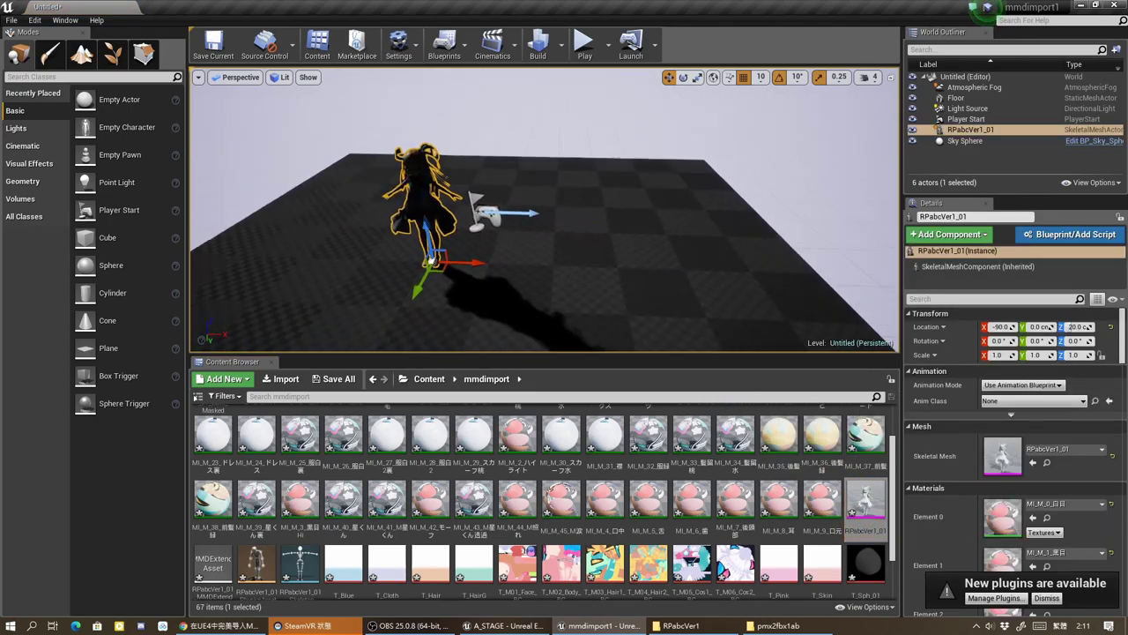
scroll(649, 295, "down", 3)
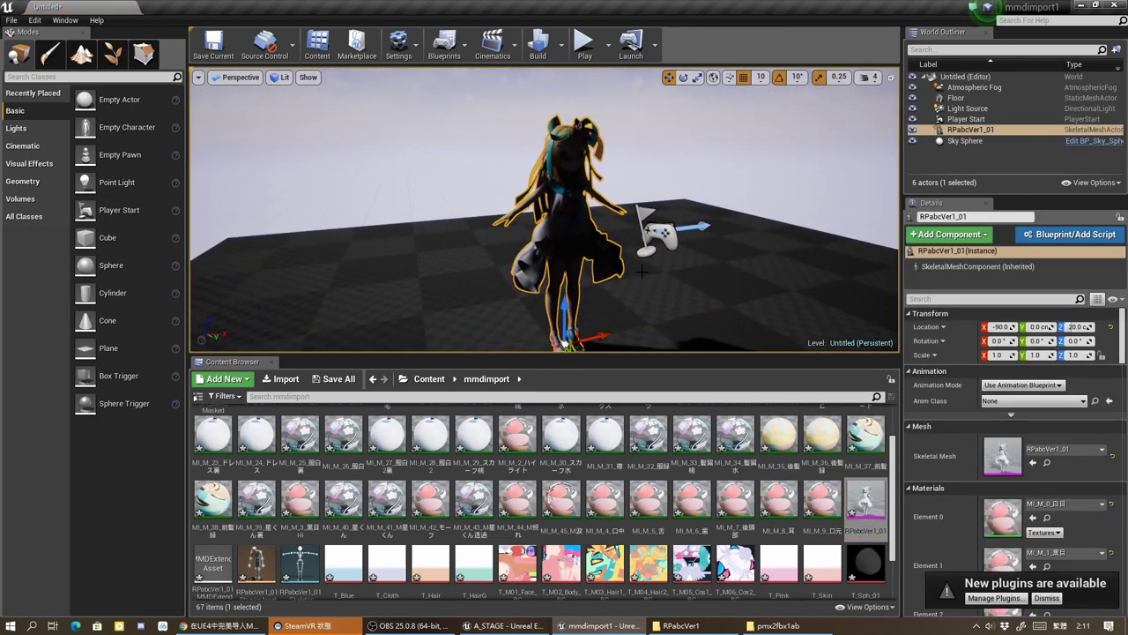
scroll(649, 295, "down", 3)
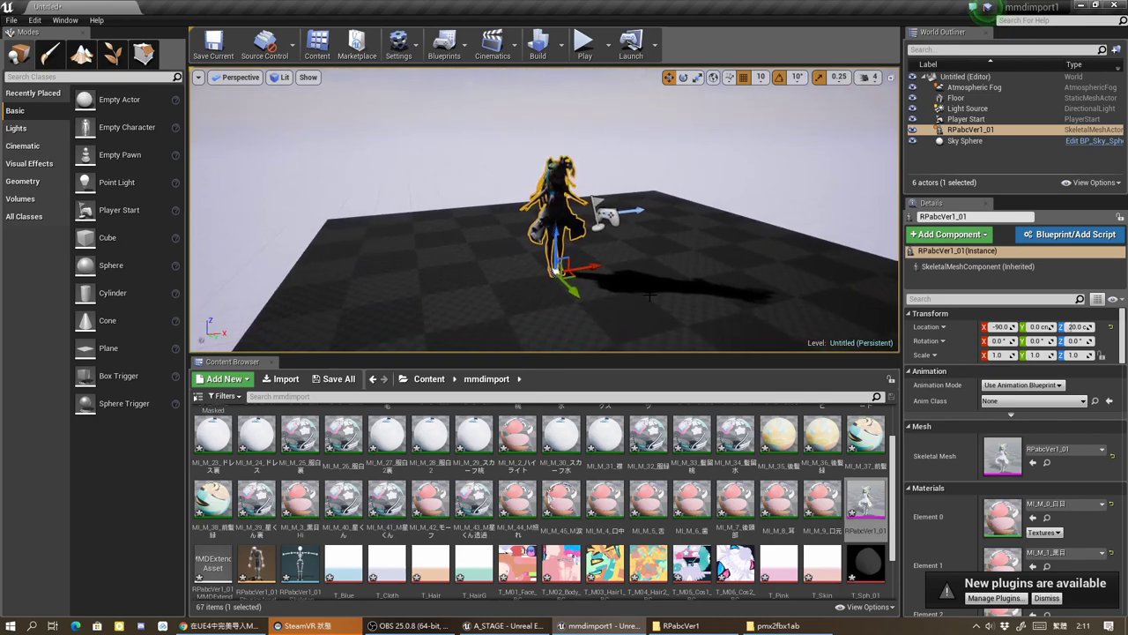
left_click(684, 80)
left_click_drag(554, 303, 617, 303)
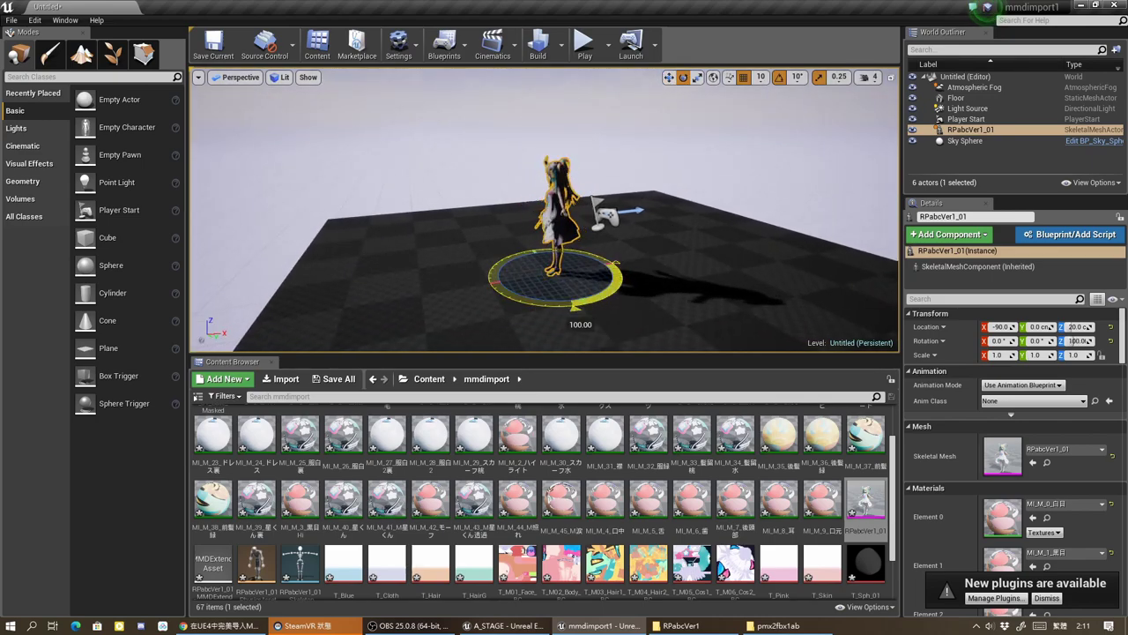
Step: Frame the character and orbit around it to inspect the dress and hair from all sides
key("f")
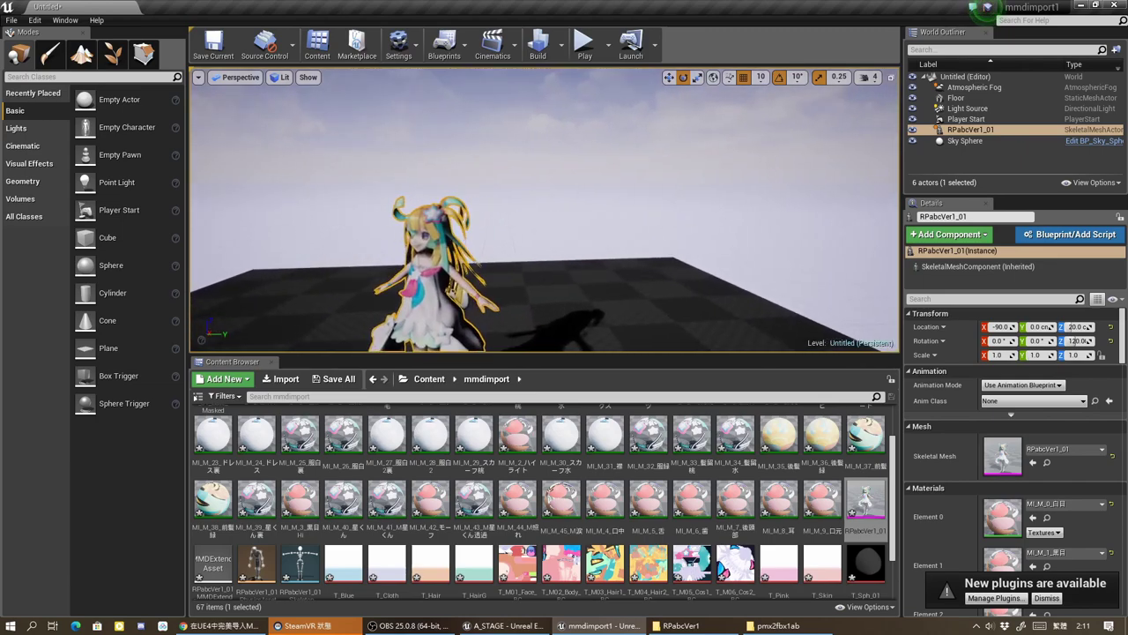
left_click_drag(529, 221, 440, 220, "alt")
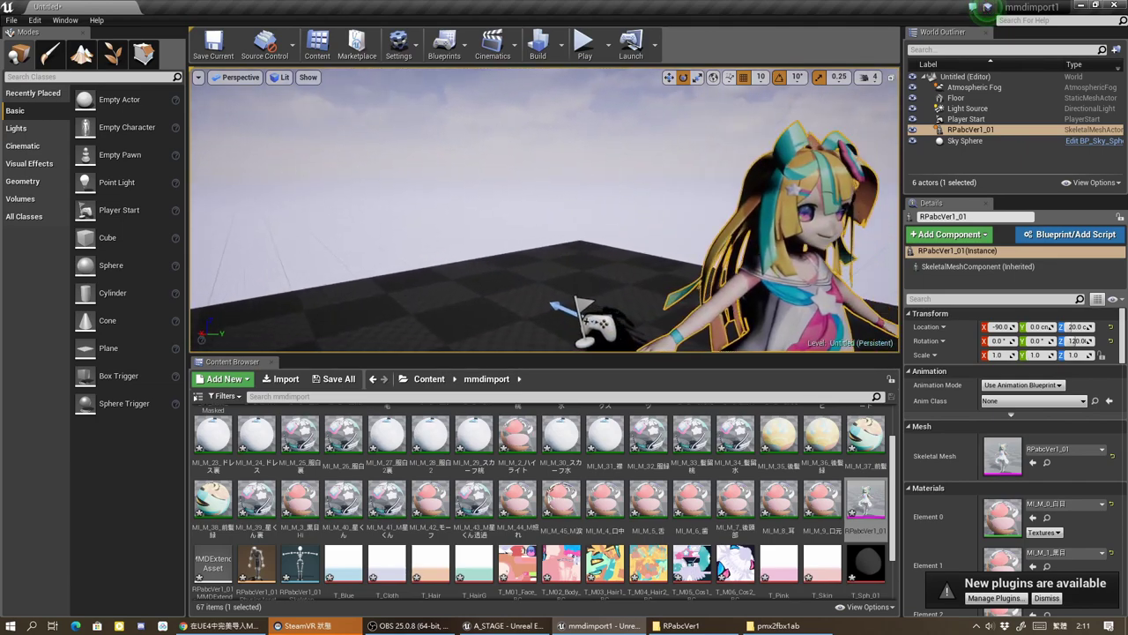
left_click_drag(529, 220, 529, 176, "alt")
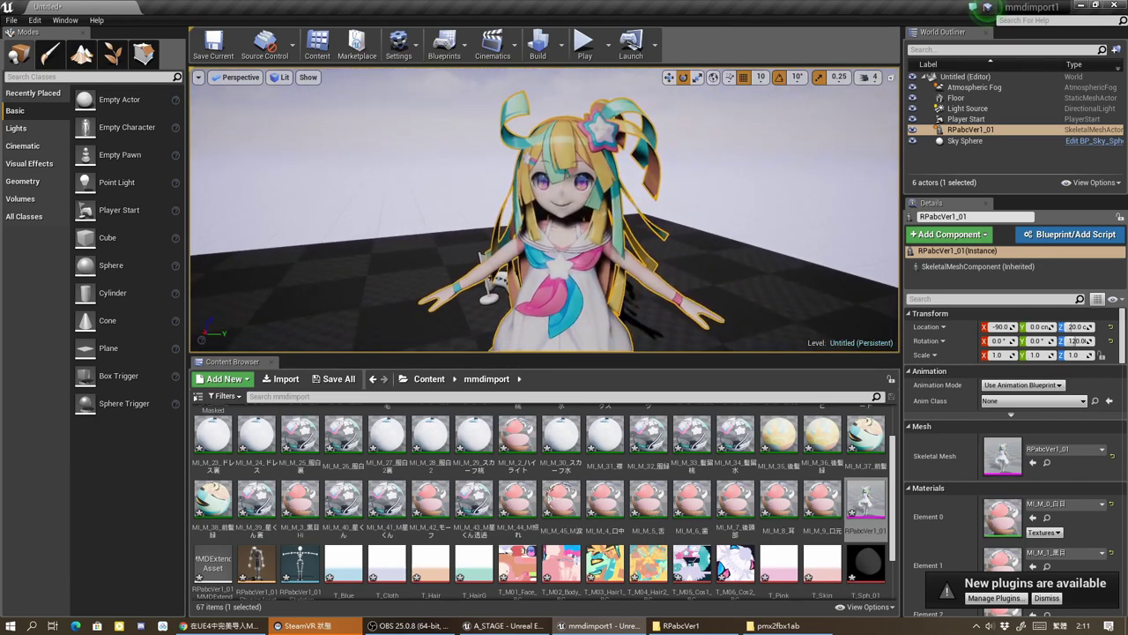
left_click_drag(529, 220, 528, 264, "alt")
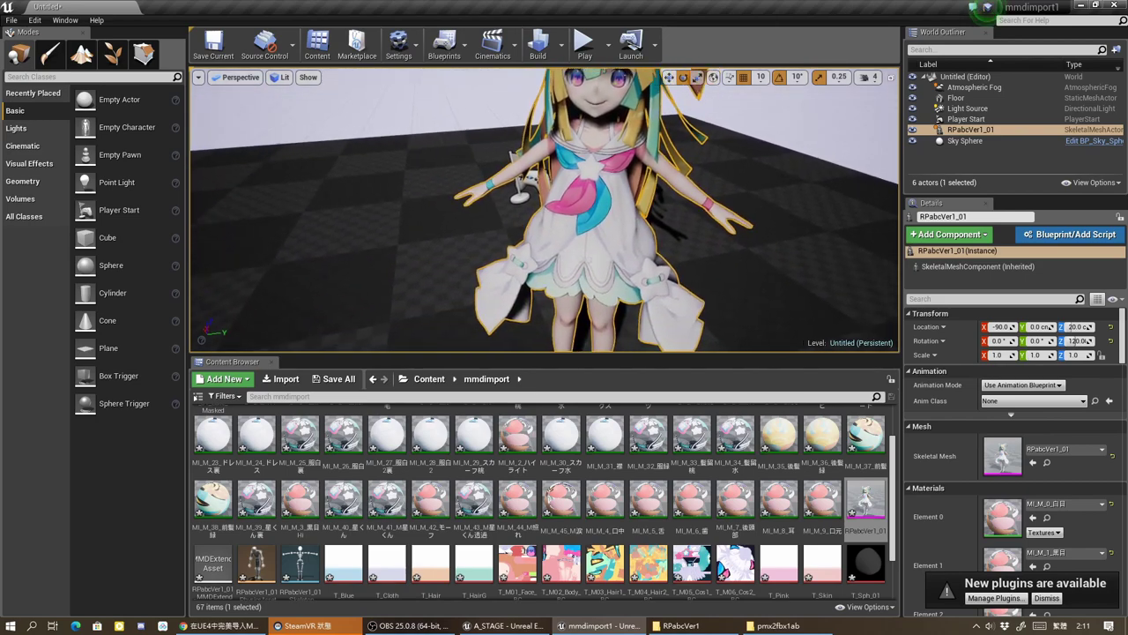
left_click_drag(529, 220, 396, 220, "alt")
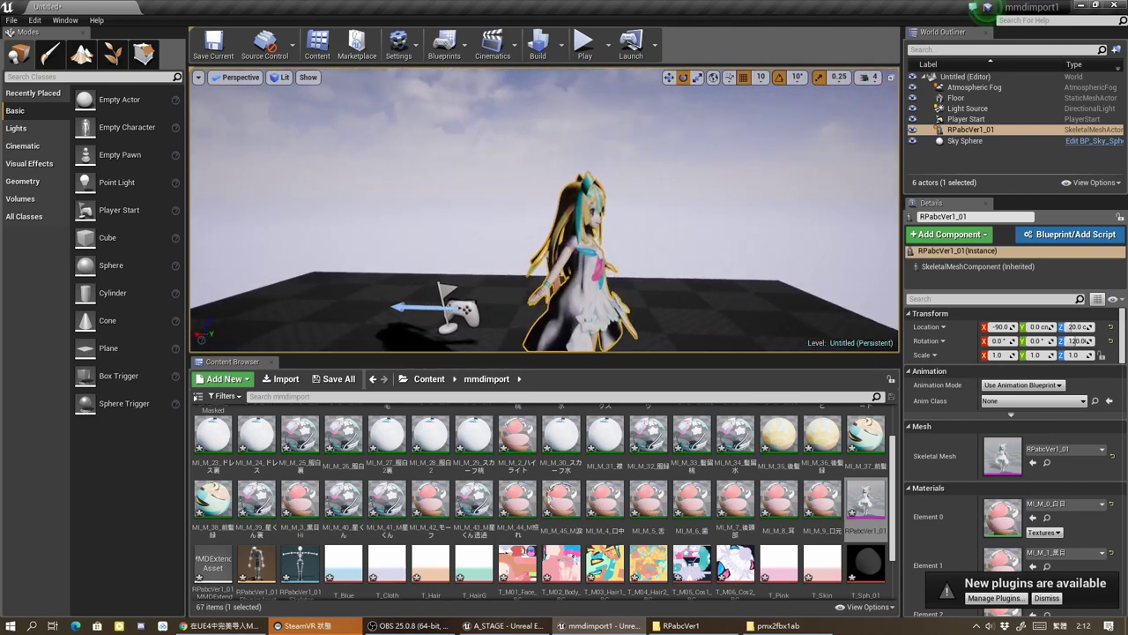
left_click_drag(529, 220, 661, 221, "alt")
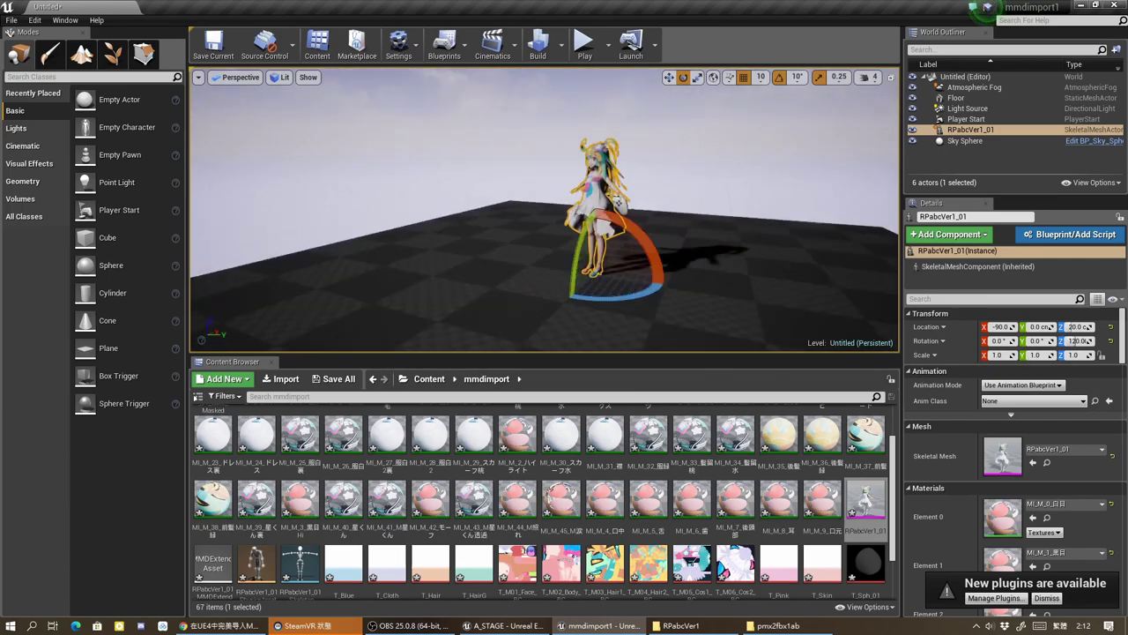
right_click_drag(529, 220, 529, 176, "alt")
left_click_drag(573, 265, 713, 334, "alt")
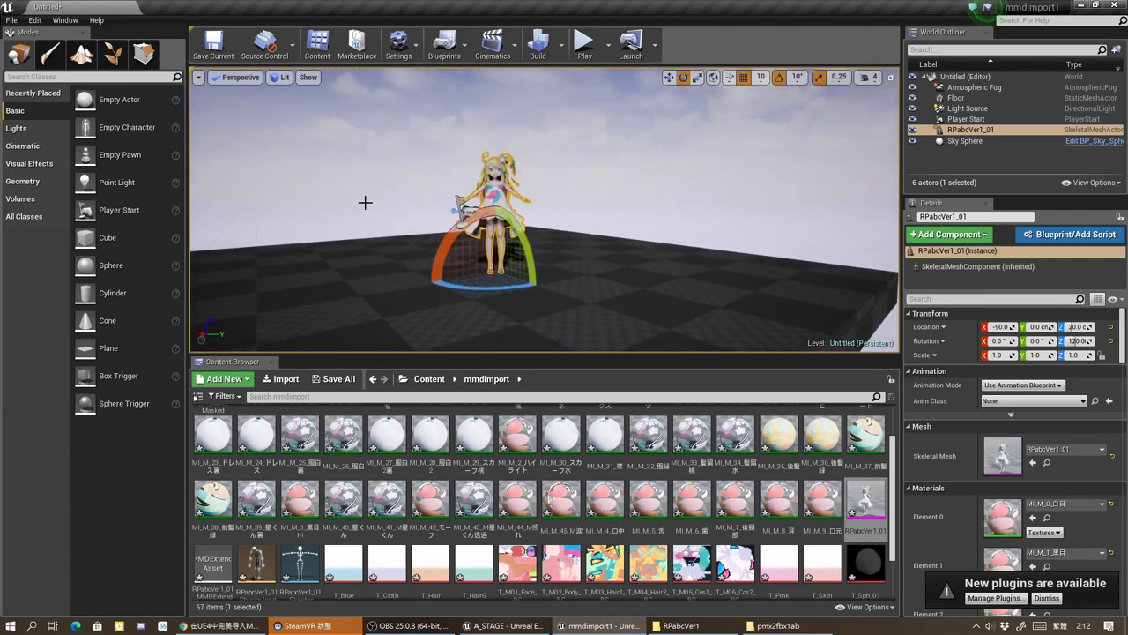
Step: Start migrating the mmdimport folder, saving the unsaved level and confirming the asset list
left_click(429, 378)
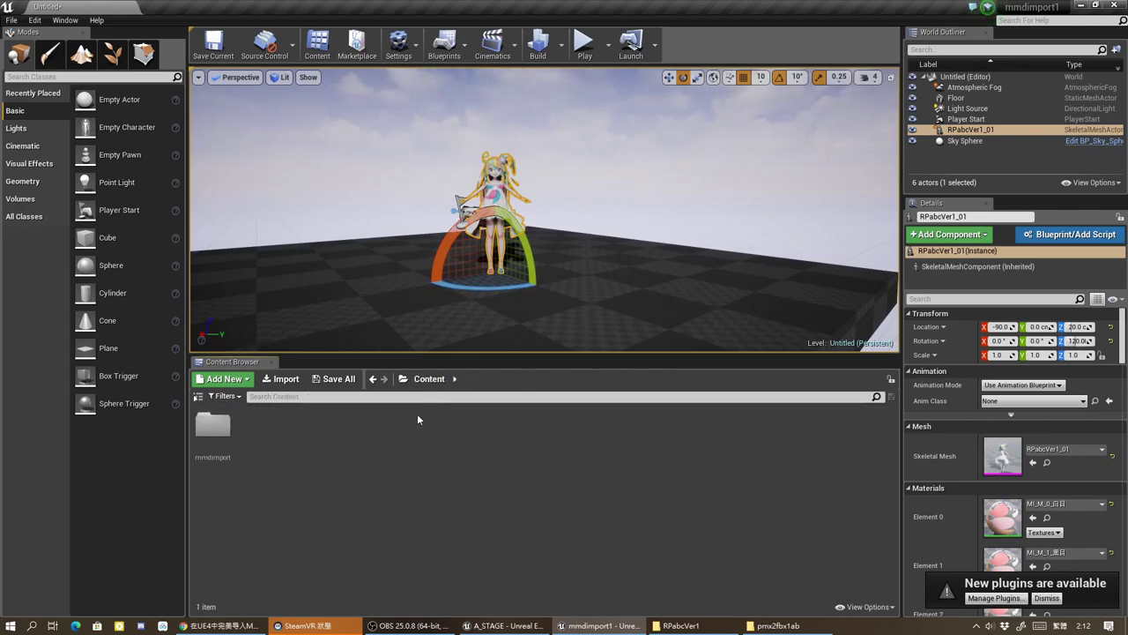
left_click(210, 430)
right_click(211, 430)
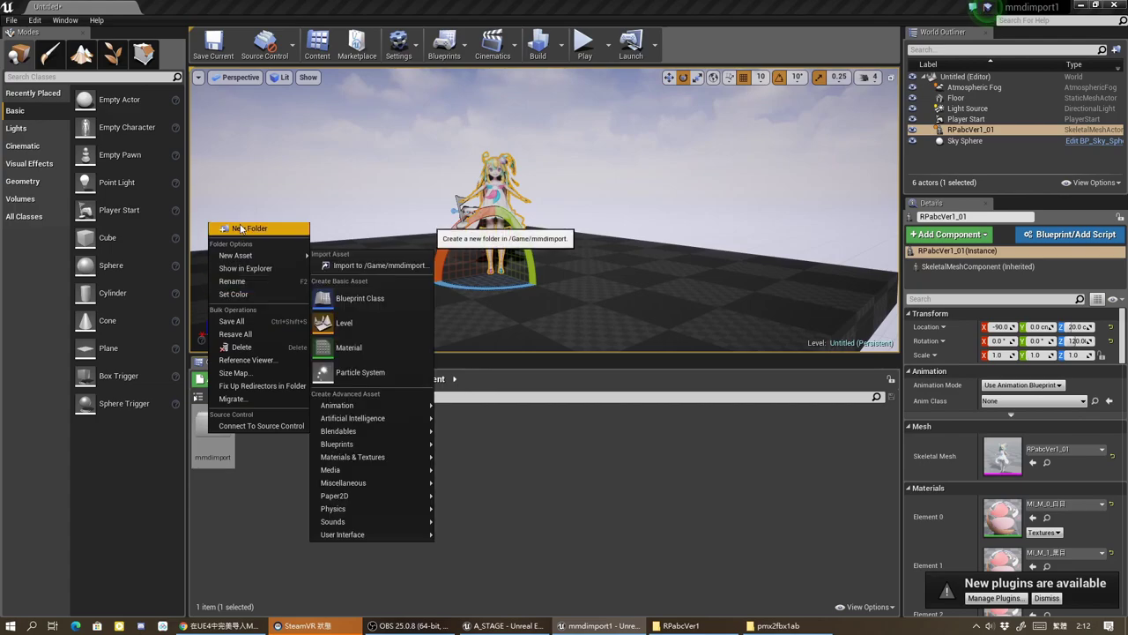
left_click(240, 398)
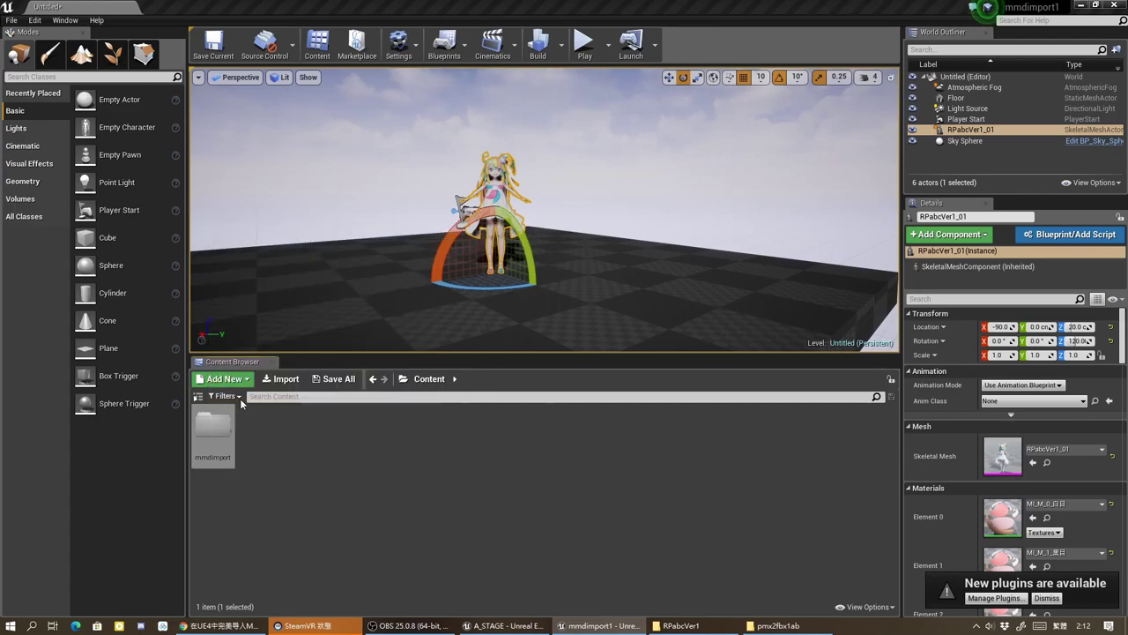
left_click(620, 423)
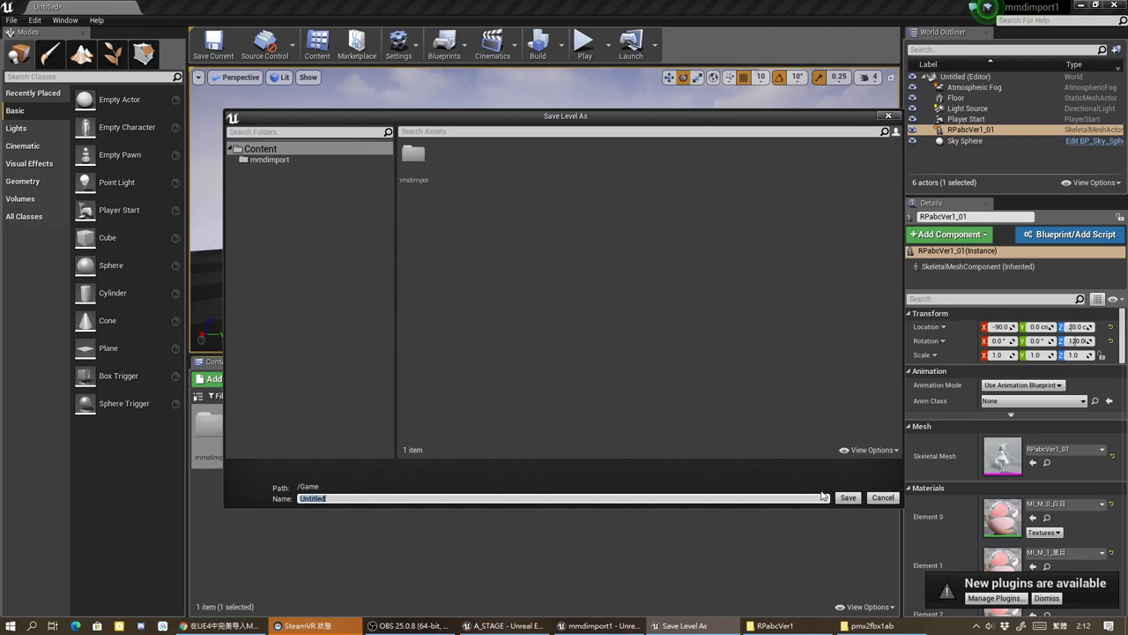
left_click(848, 497)
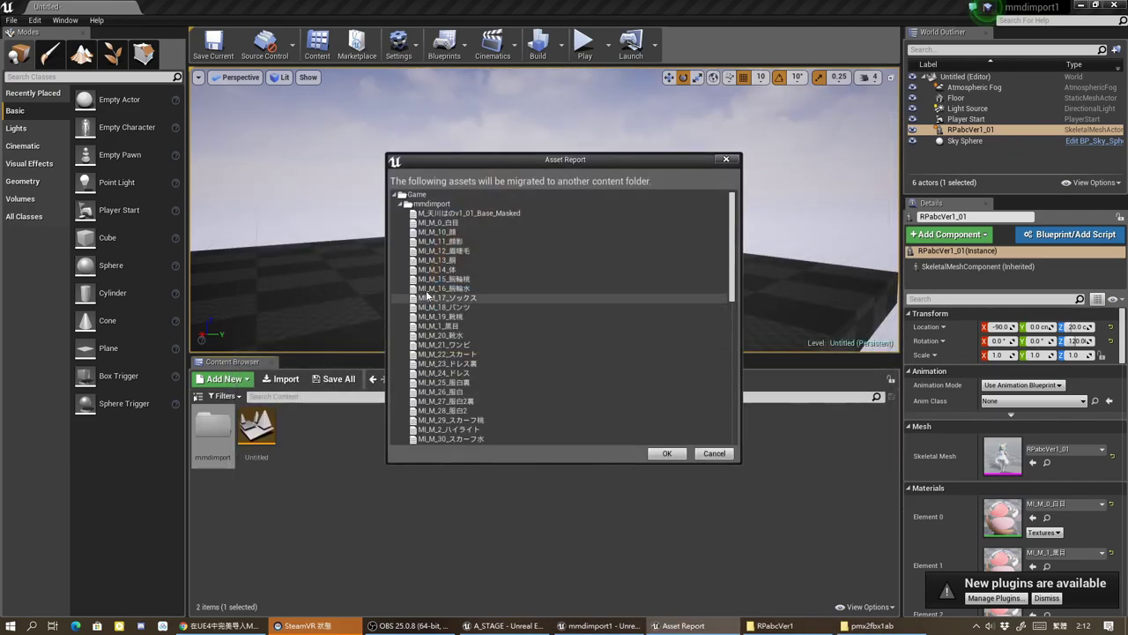
left_click(667, 453)
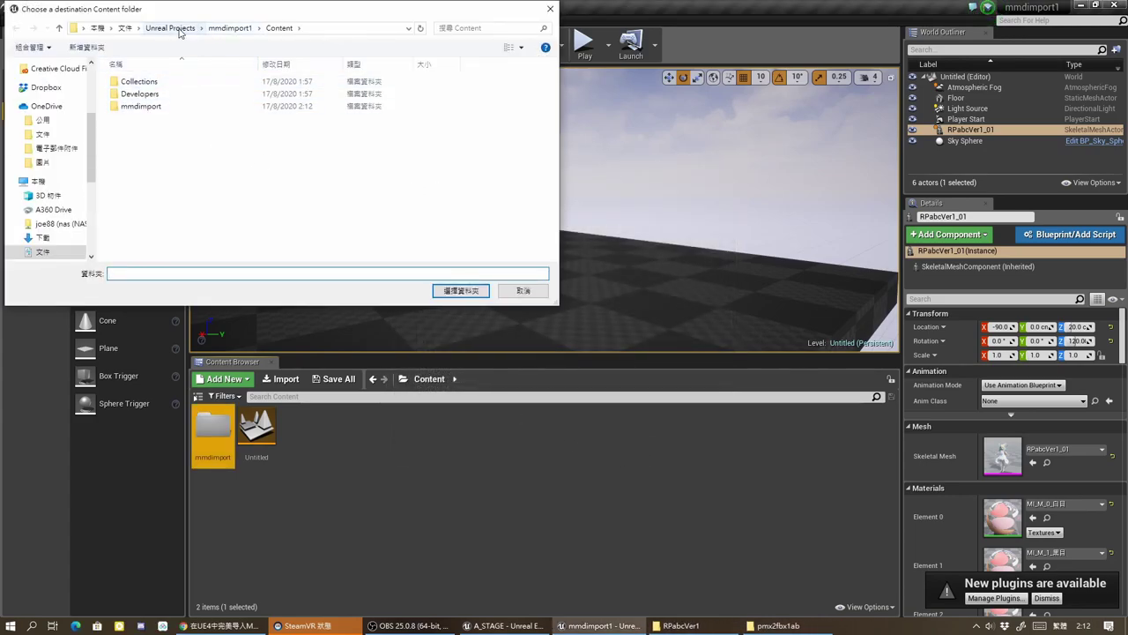
Step: Choose the A_STAGE project's Content folder as the migration destination
left_click(179, 30)
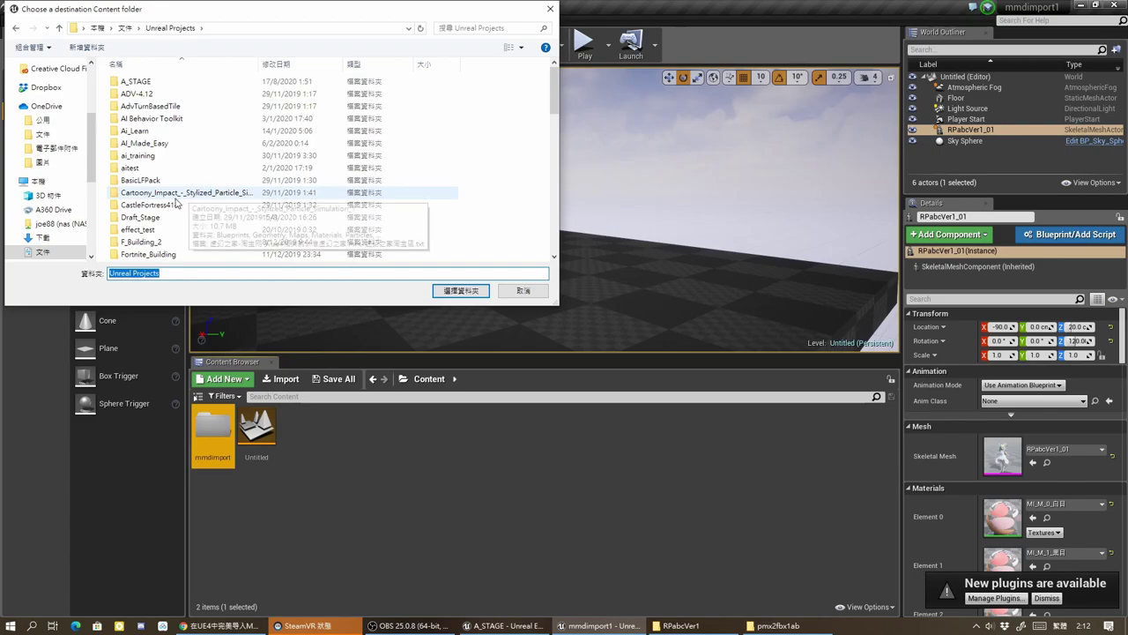
double_click(137, 82)
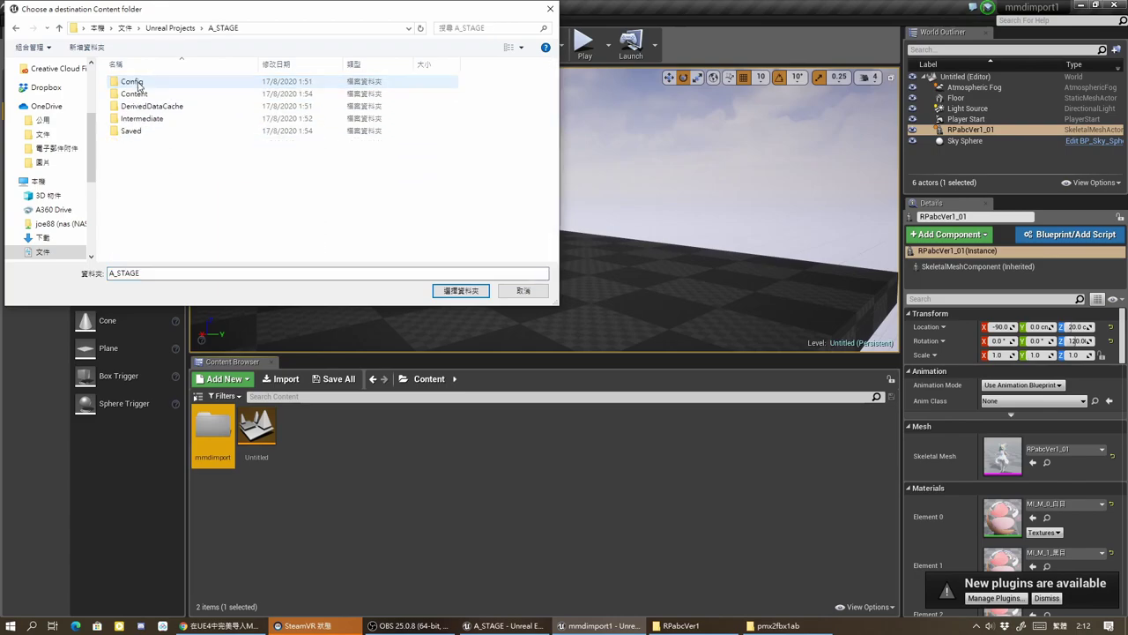
double_click(133, 94)
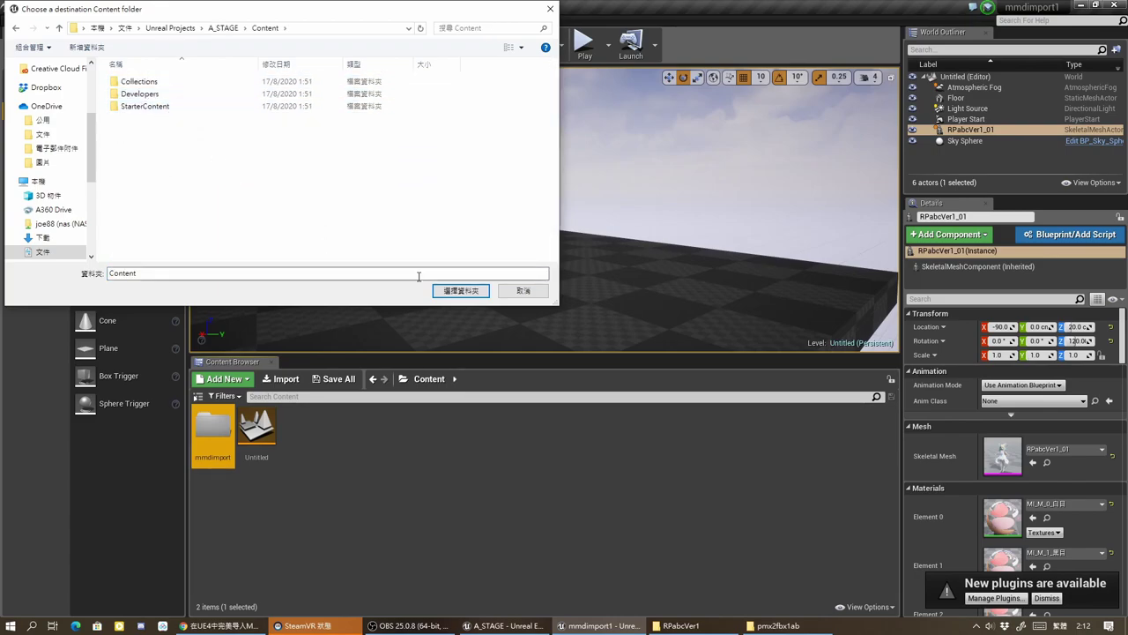
left_click(461, 290)
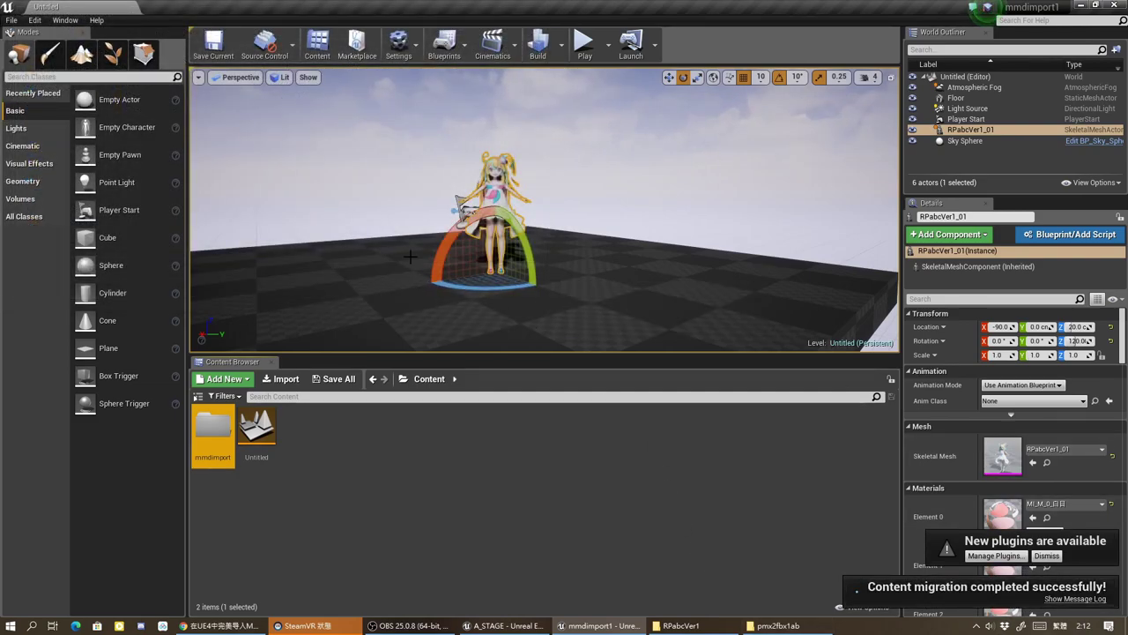
left_click(11, 19)
Step: Exit the mmdimport1 editor and return to the A_STAGE editor
mouse_move(34, 19)
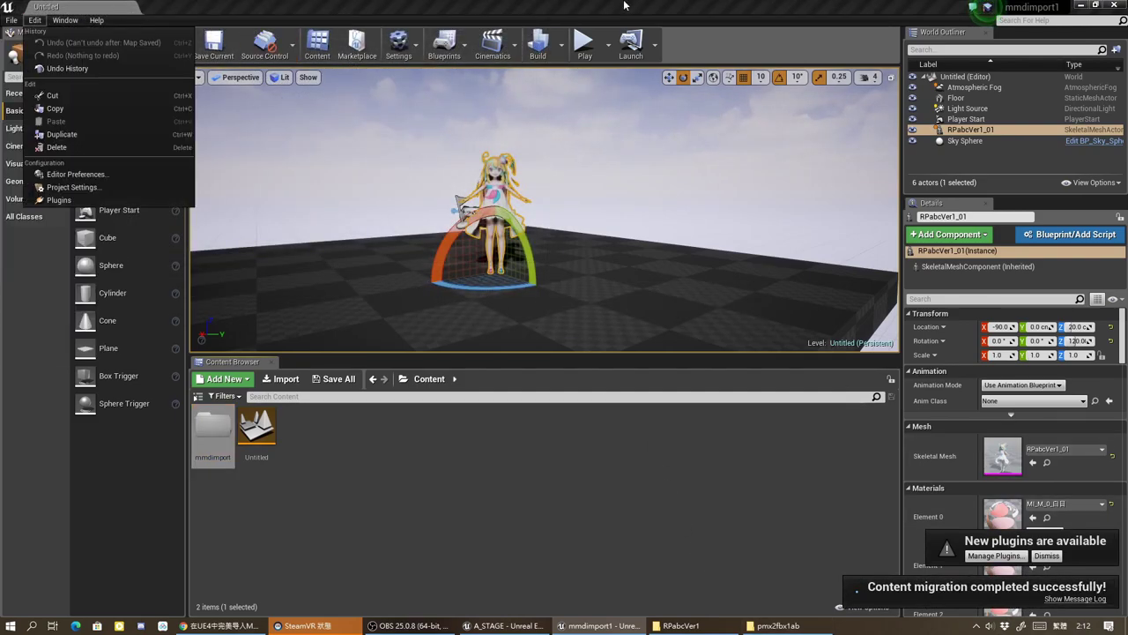
left_click(1108, 4)
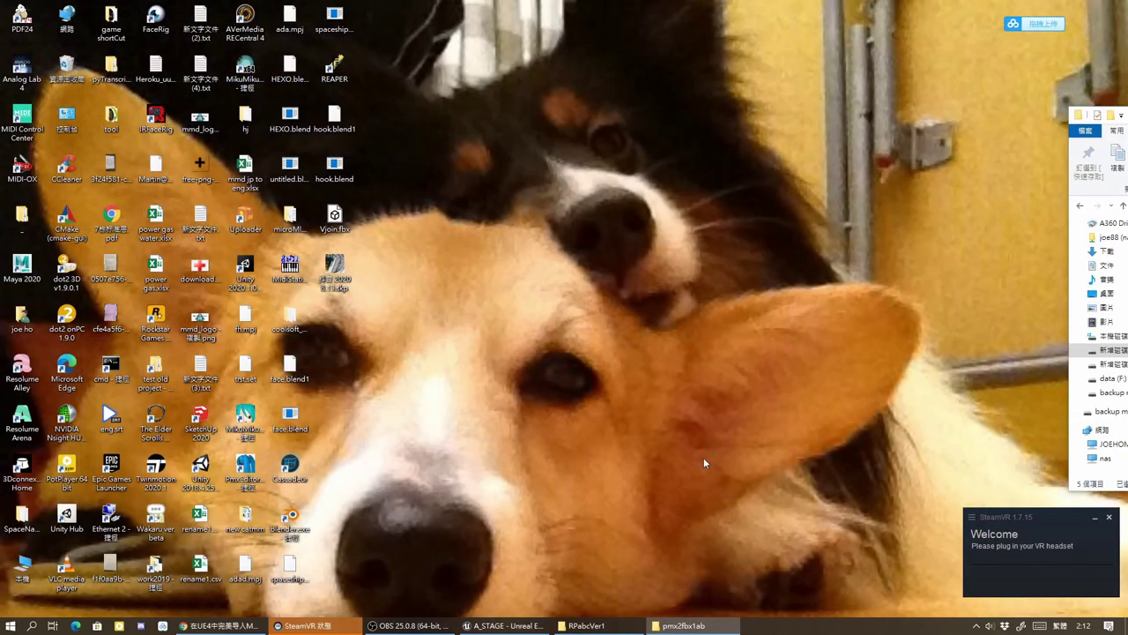
left_click(507, 625)
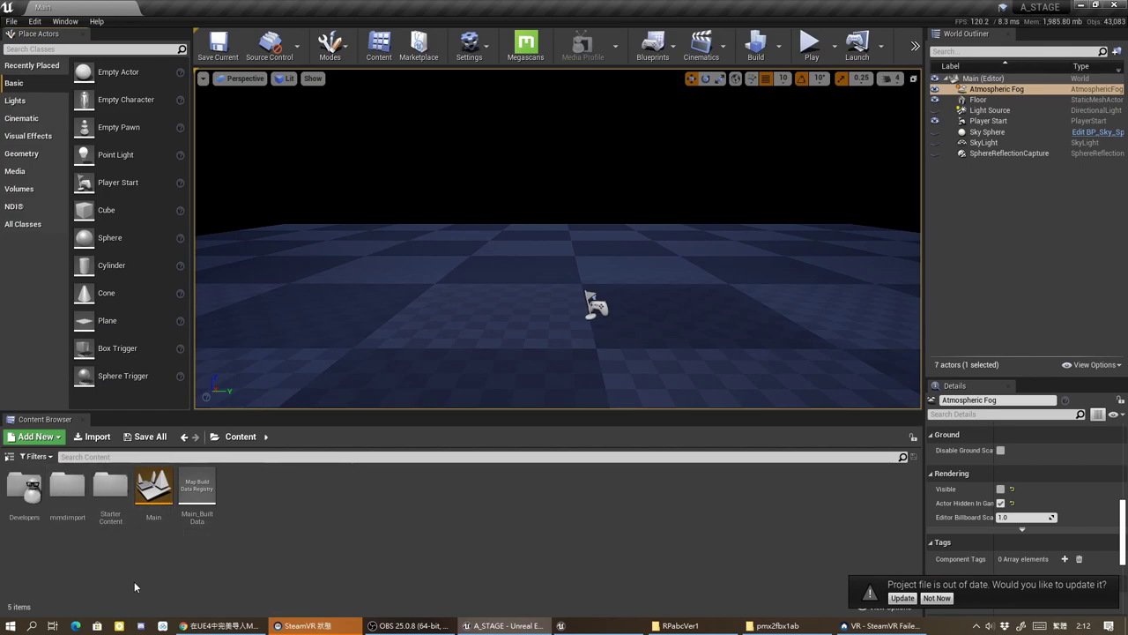
Step: Place the migrated RPabcVer1_01 from mmdimport into the A_STAGE level and orbit to inspect it
double_click(66, 489)
scroll(587, 531, "down", 2)
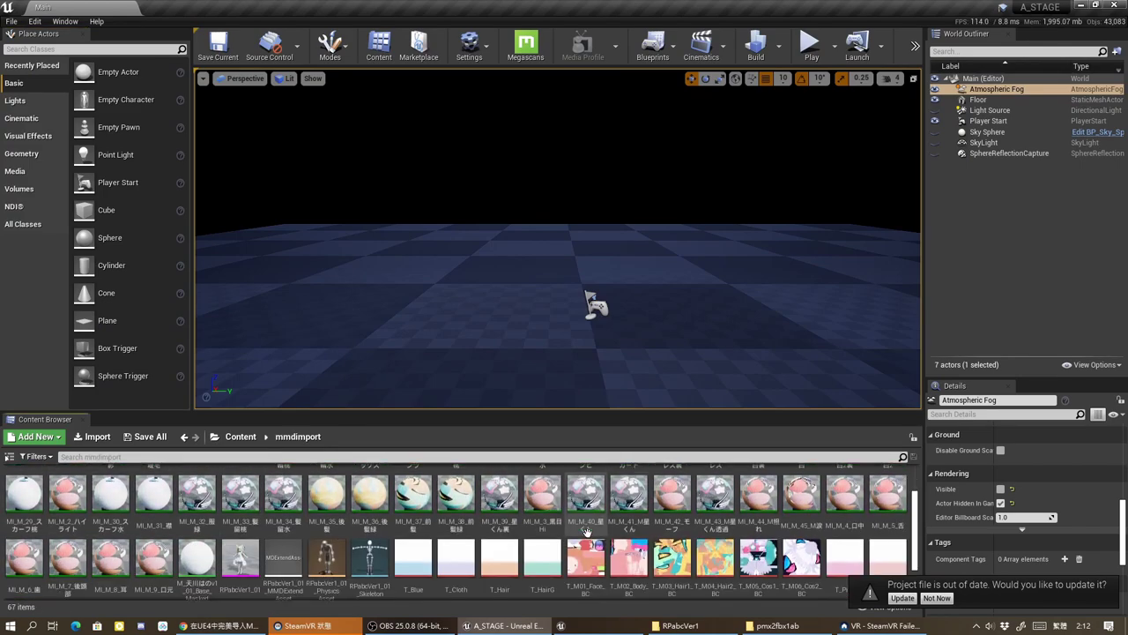
scroll(587, 532, "down", 1)
left_click(241, 493)
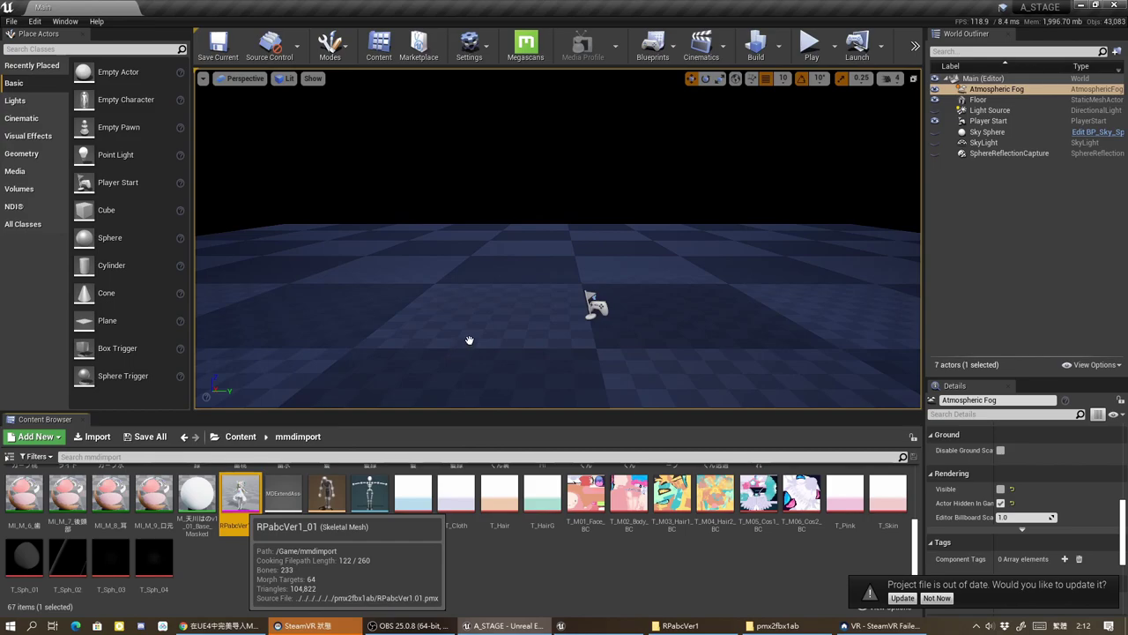
left_click_drag(468, 340, 468, 351)
right_click_drag(468, 351, 494, 335)
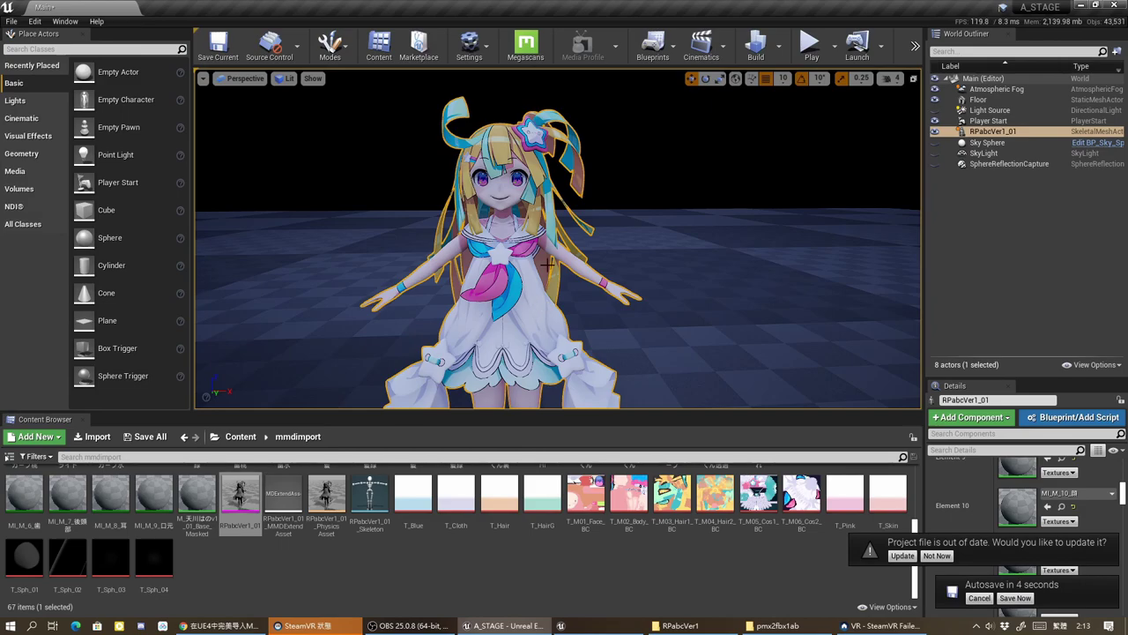
right_click_drag(547, 262, 564, 264)
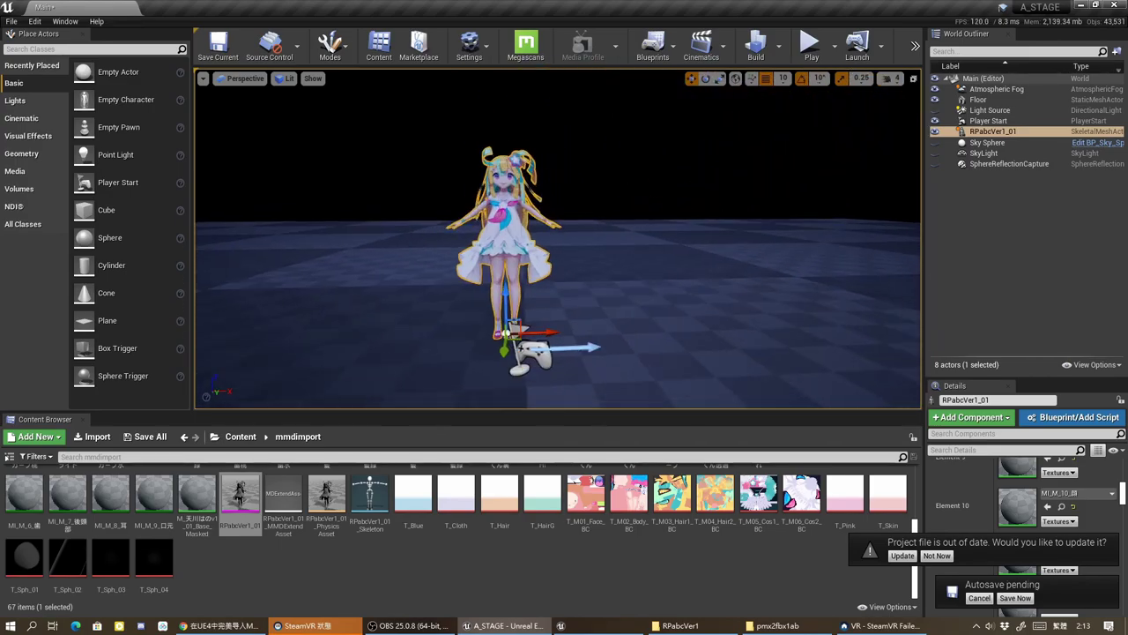
right_click_drag(564, 264, 564, 264)
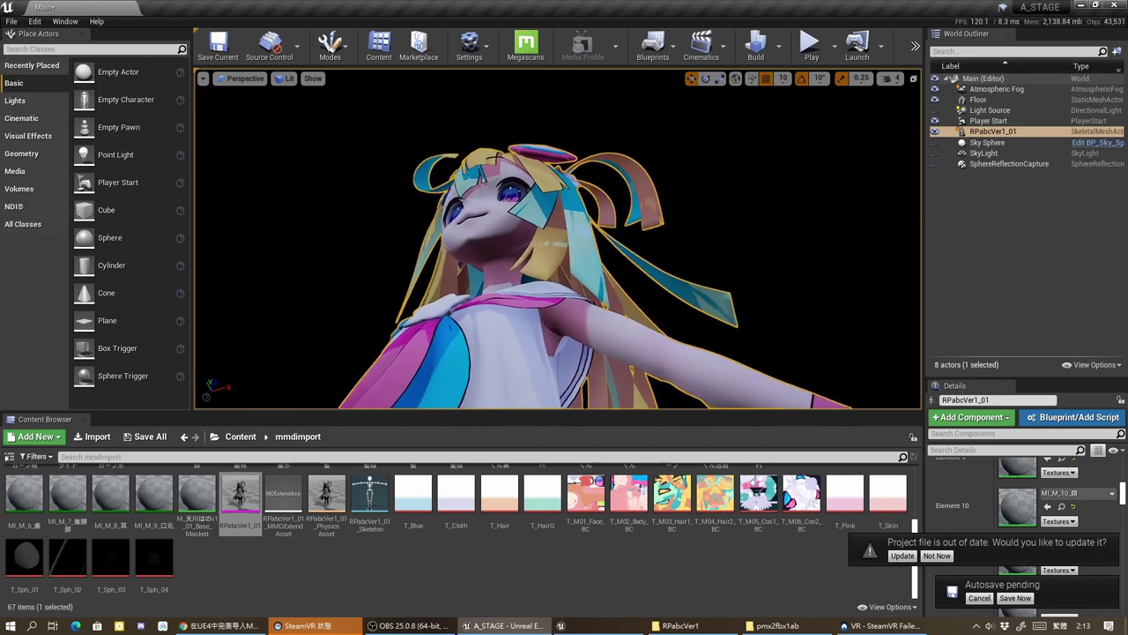
right_click_drag(489, 281, 489, 280)
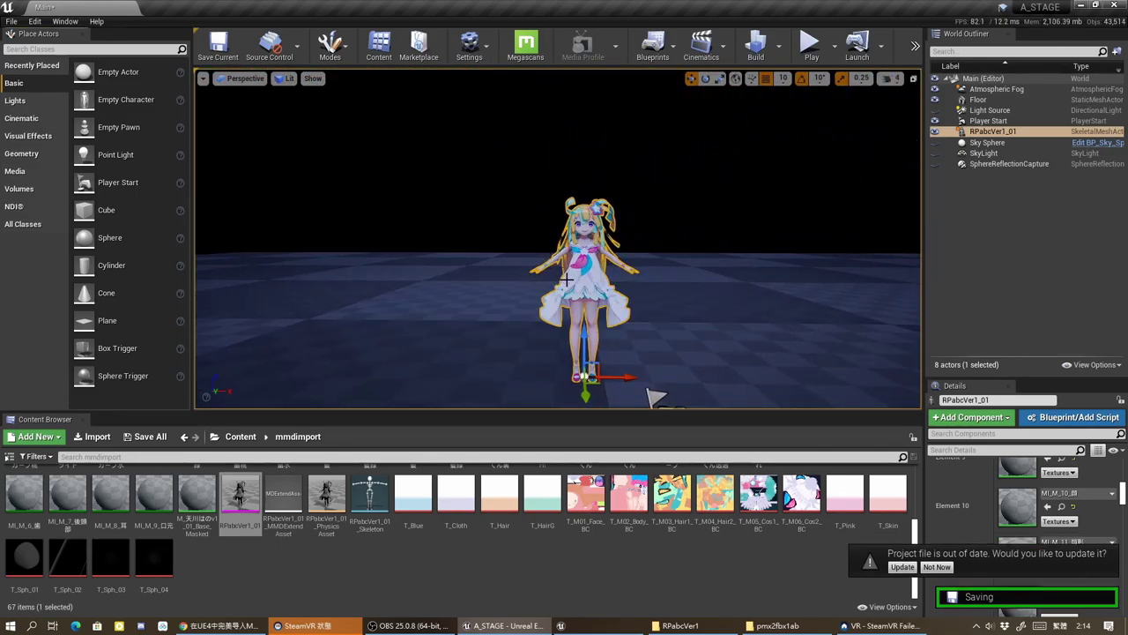
Step: Delete the test character from the level and go back to the Content root
key("Delete")
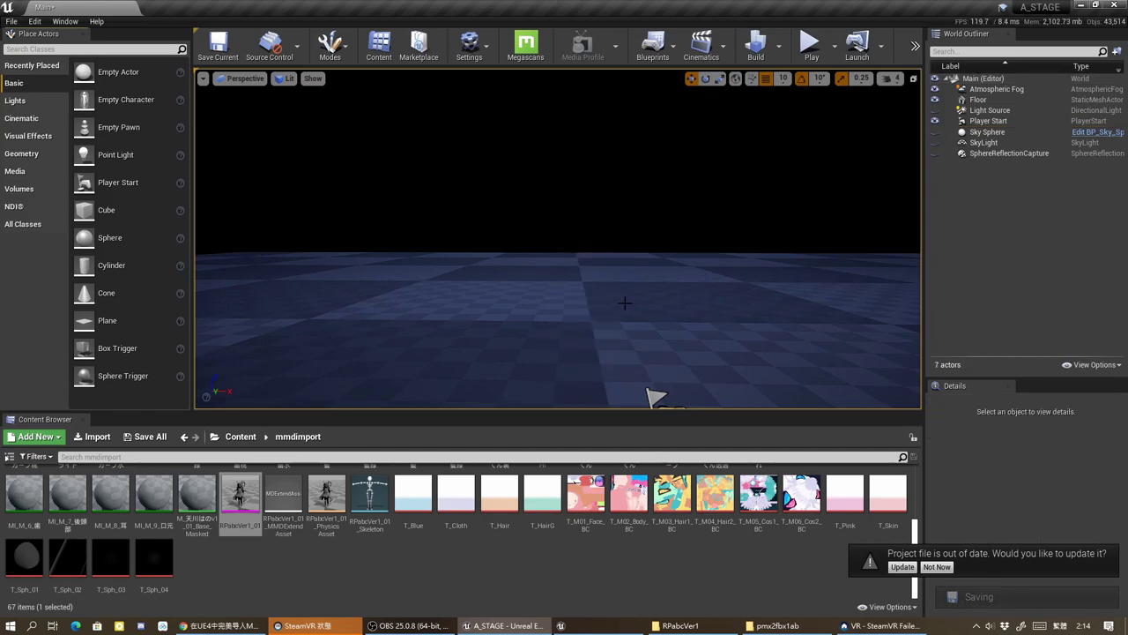
right_click_drag(624, 303, 623, 303)
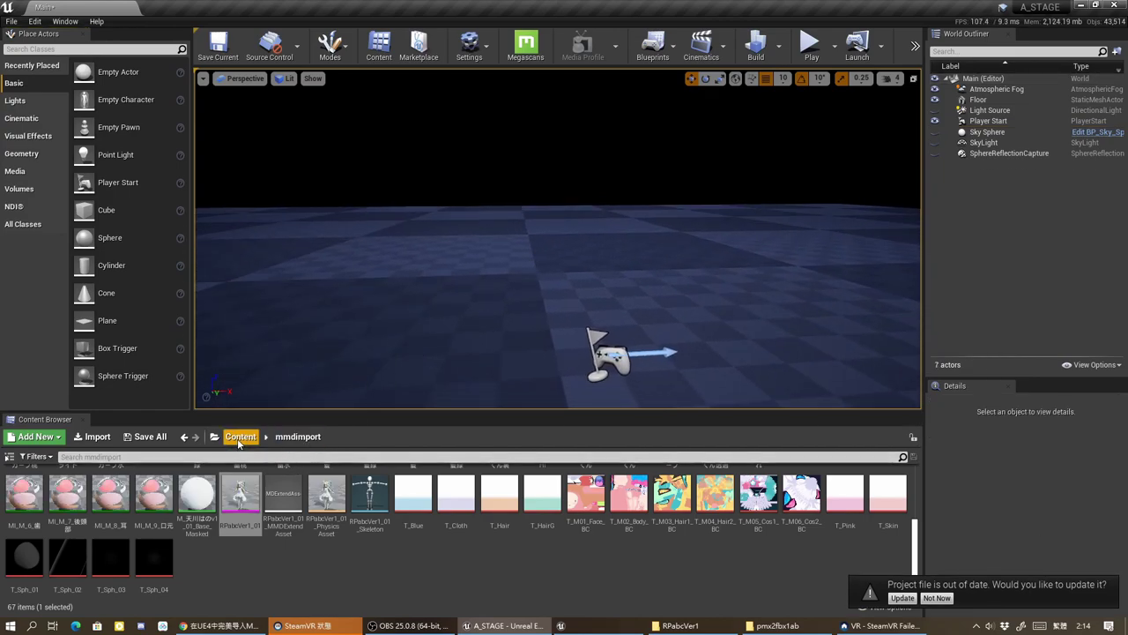
left_click(238, 439)
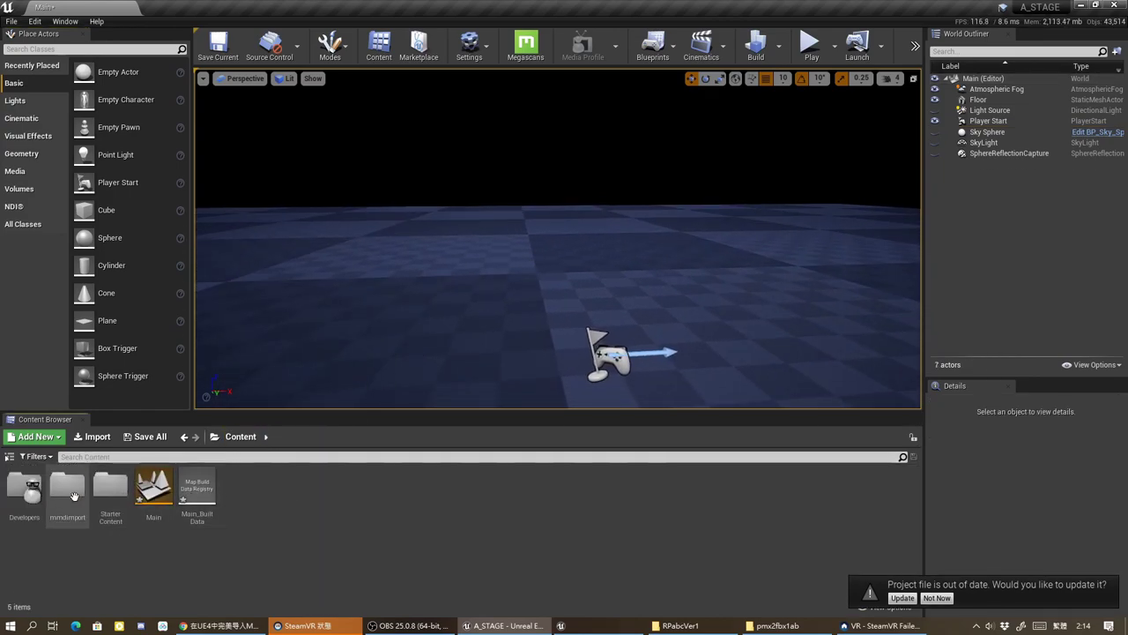
Step: Create and open a new mmdfbximport folder, then bring up the pmx2fbx1ab Explorer window
right_click(251, 501)
left_click(309, 124)
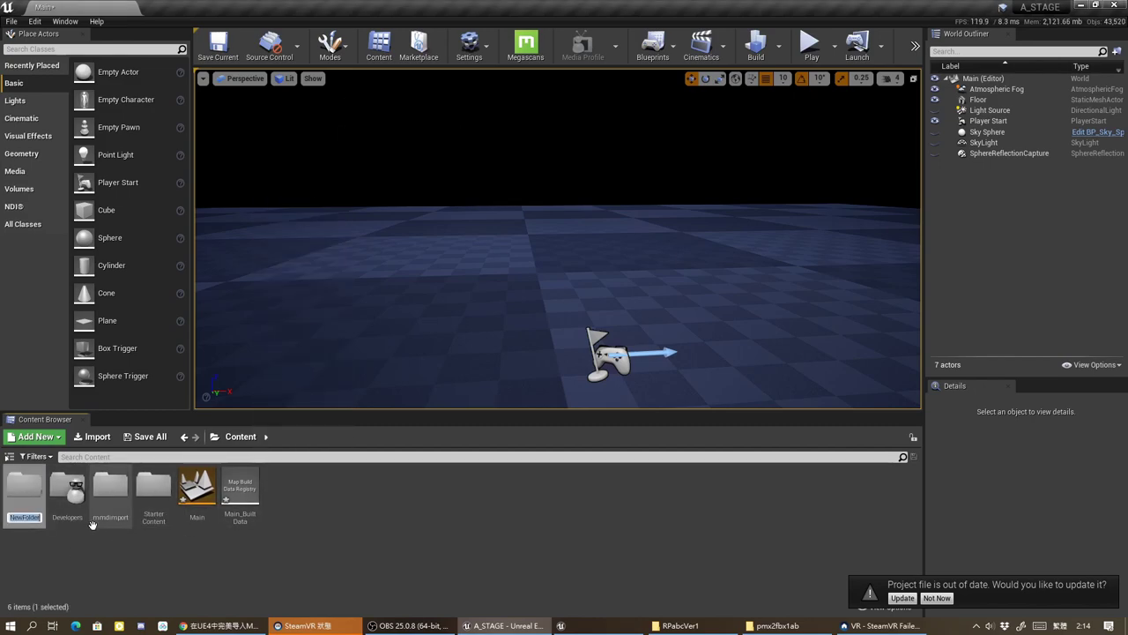
type("md")
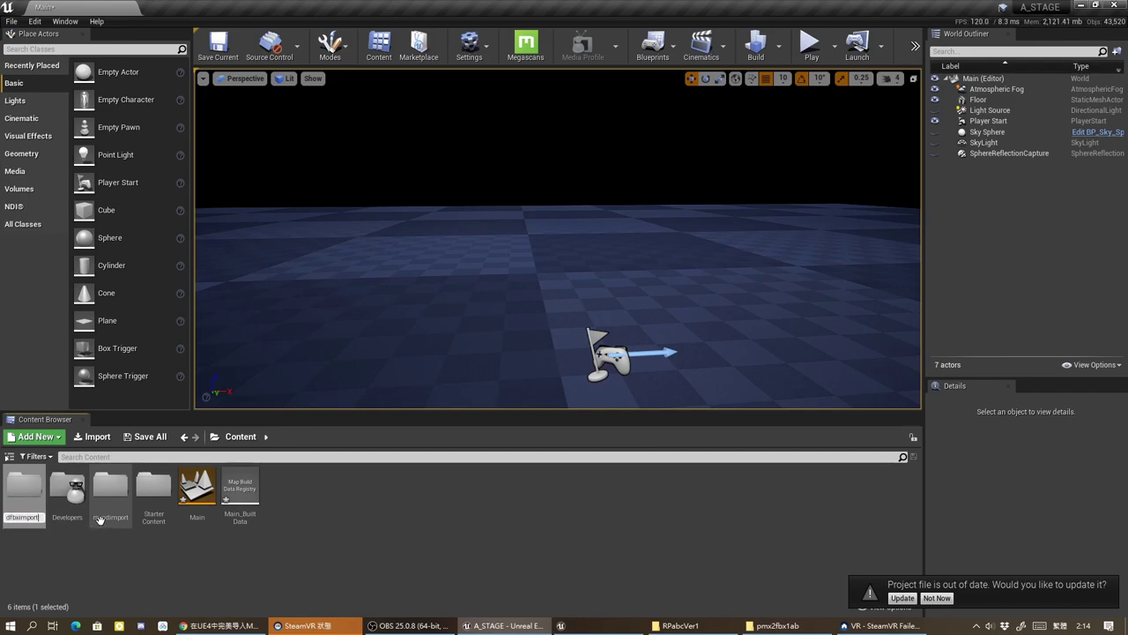
key("Return")
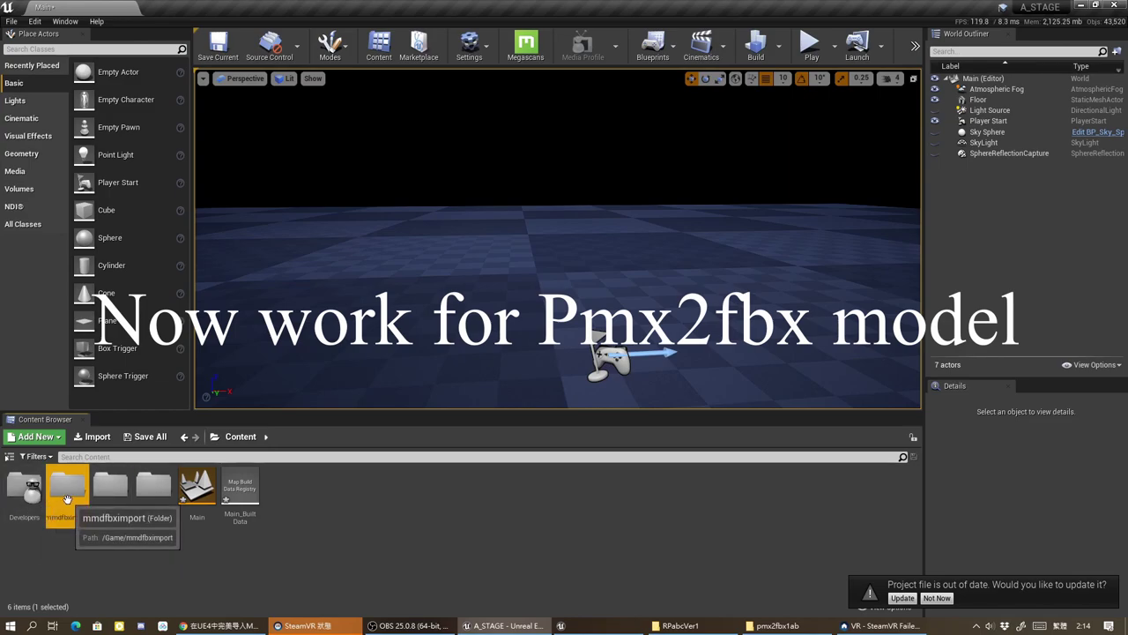
double_click(67, 499)
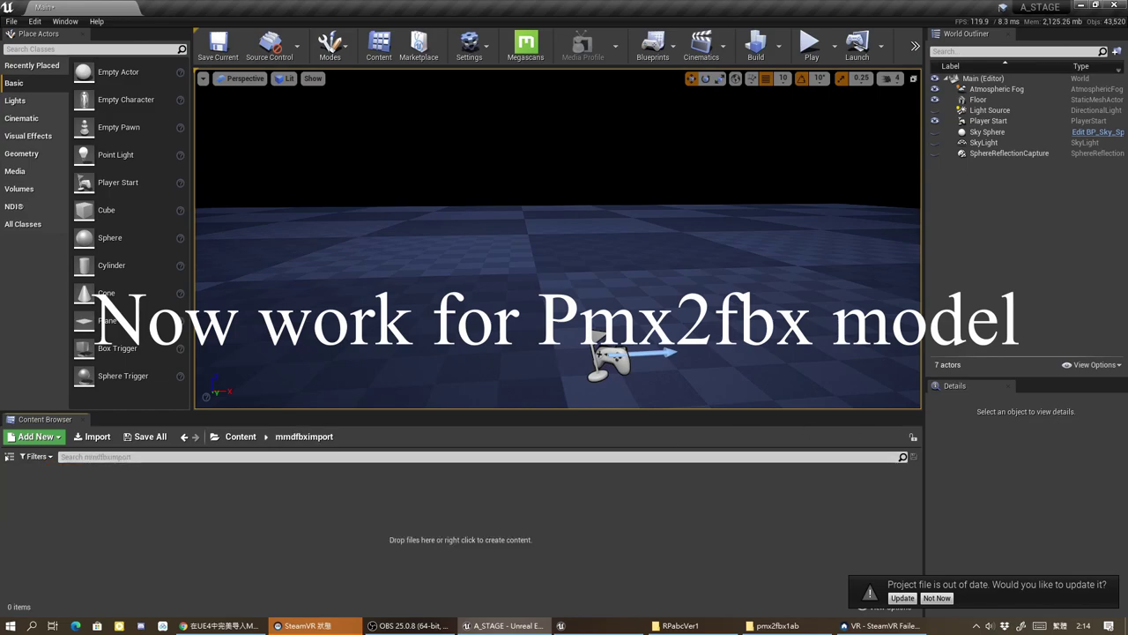
left_click(775, 625)
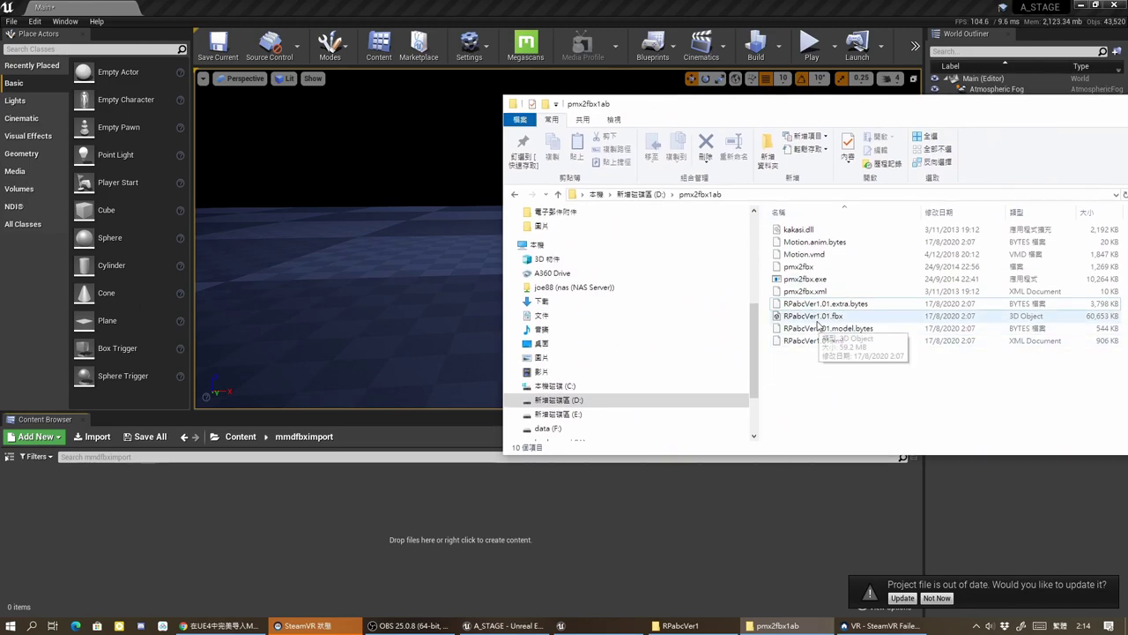
Step: Drag RPabcVer1.01.fbx from Explorer into the mmdfbximport folder in the Content Browser
left_click(814, 317)
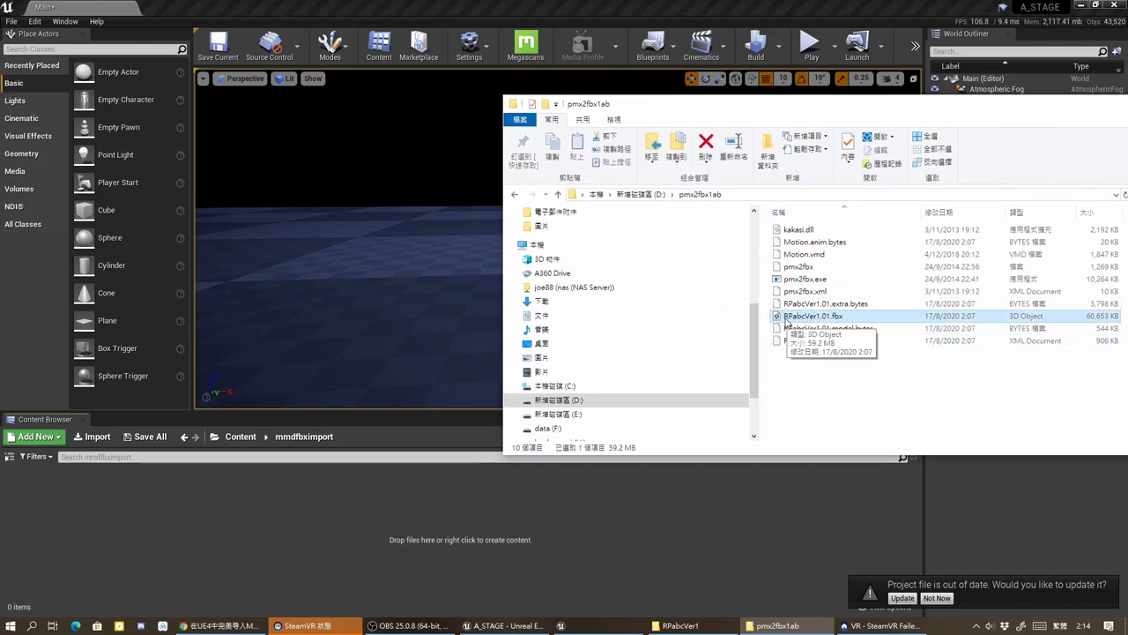
left_click_drag(787, 321, 448, 504)
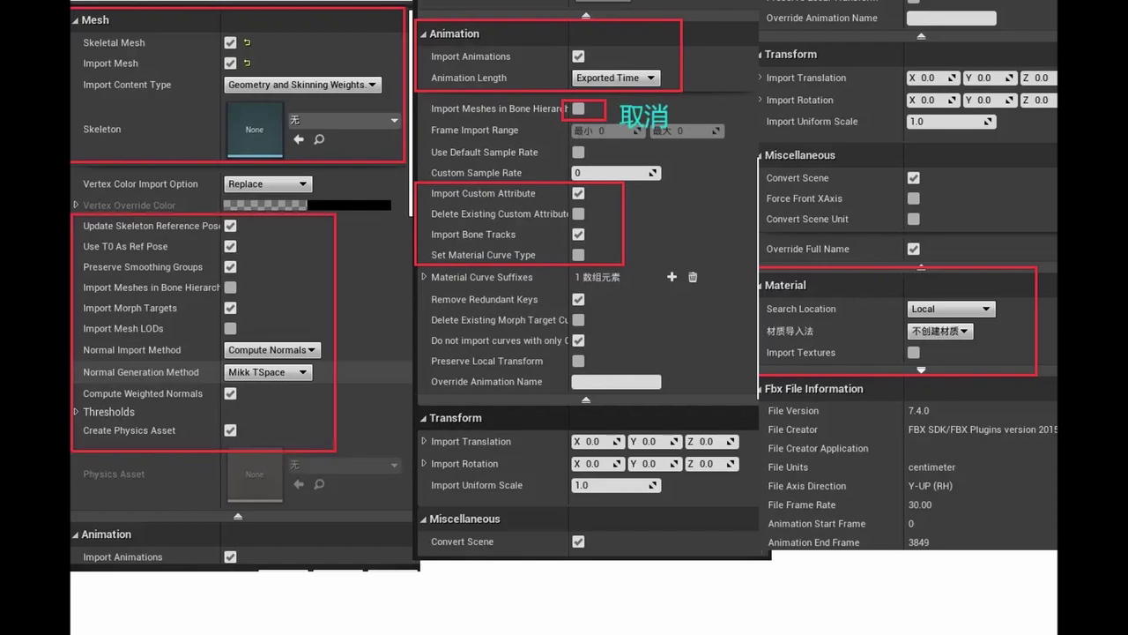
Step: Set Material Import Method to Do Not Create Material and import all
scroll(615, 319, "down", 3)
scroll(613, 318, "down", 3)
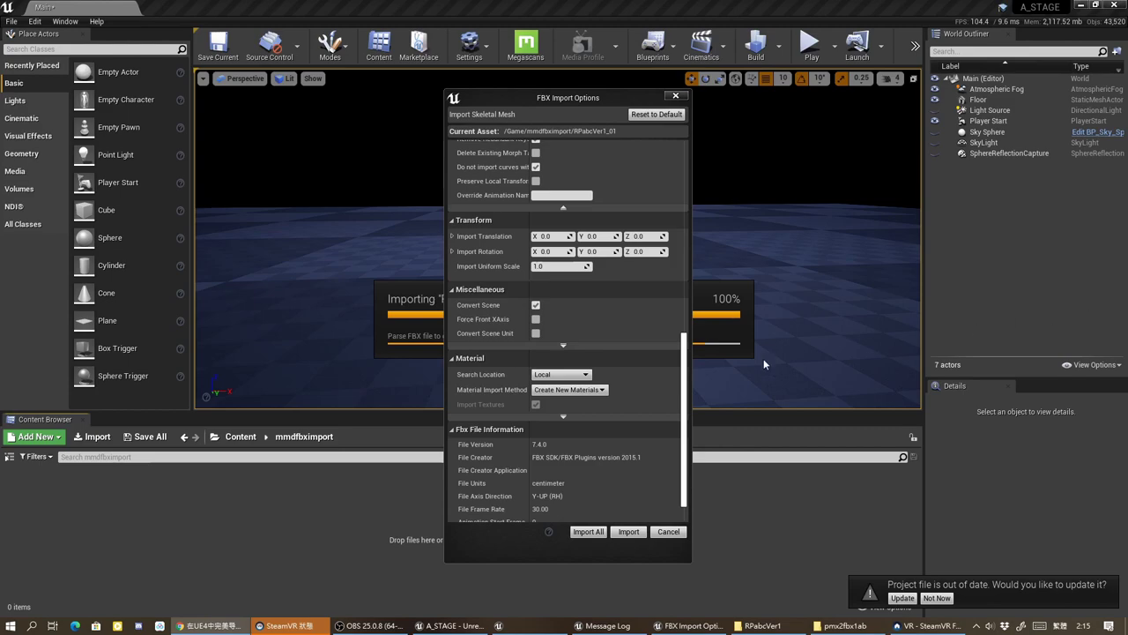
left_click(574, 411)
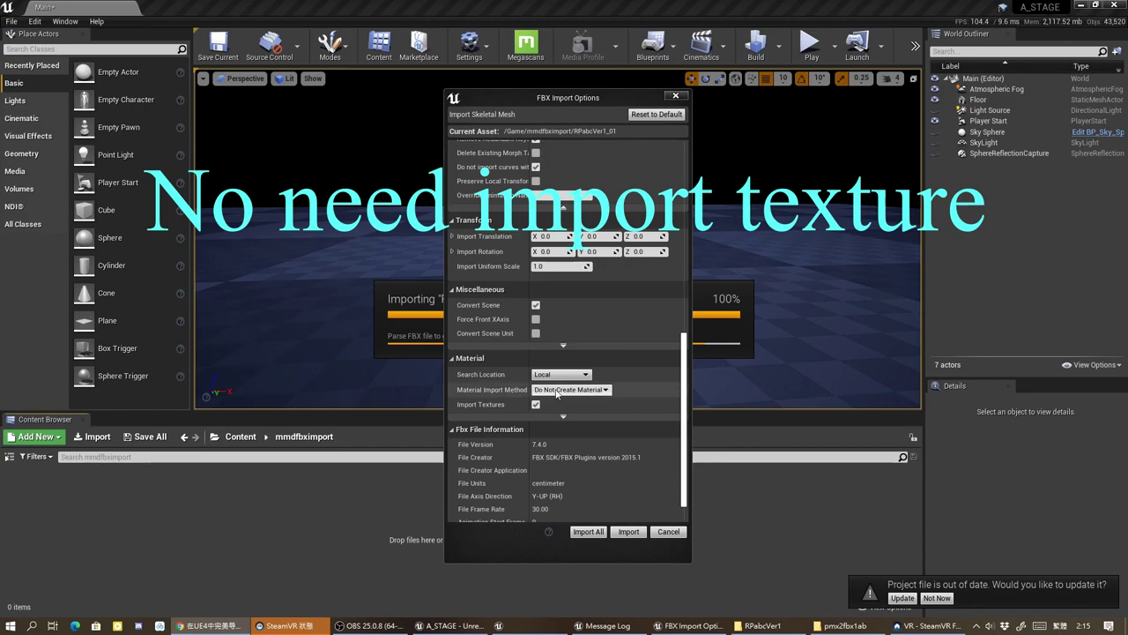
scroll(596, 428, "down", 1)
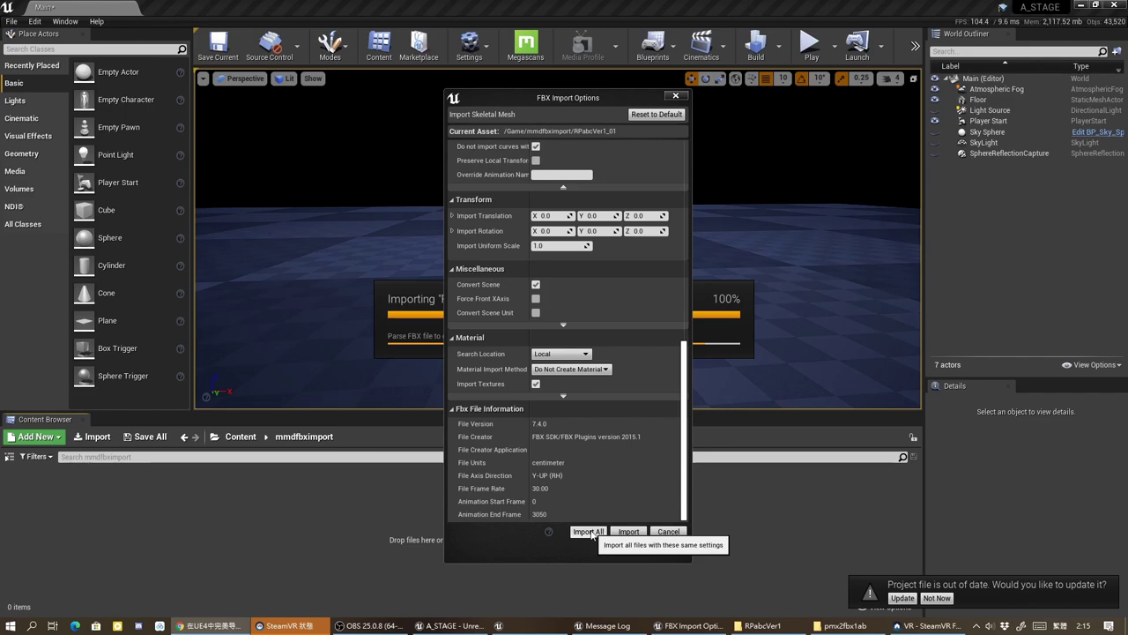
left_click(588, 532)
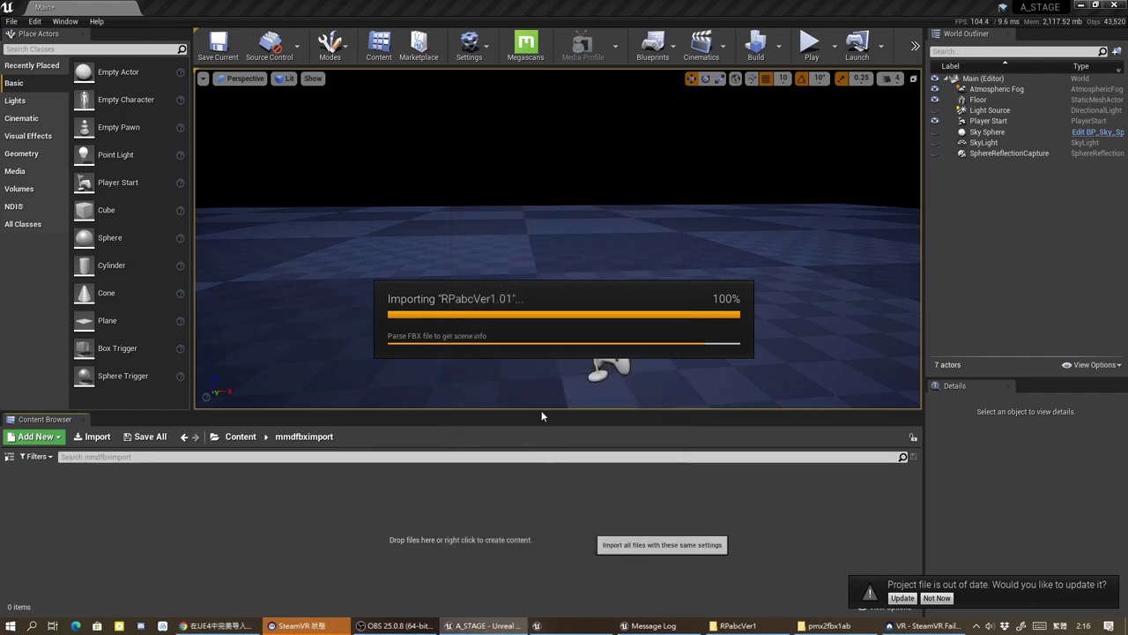
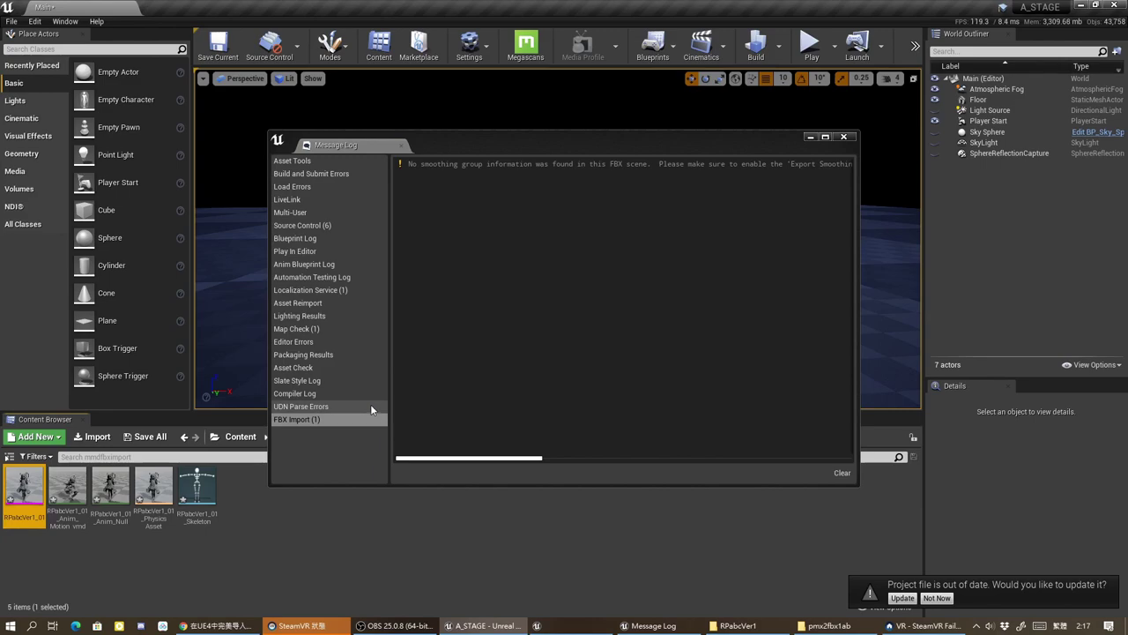
Step: Dismiss the import message log and open the untextured RPabcVer1_01 skeletal mesh in its editor
left_click(844, 136)
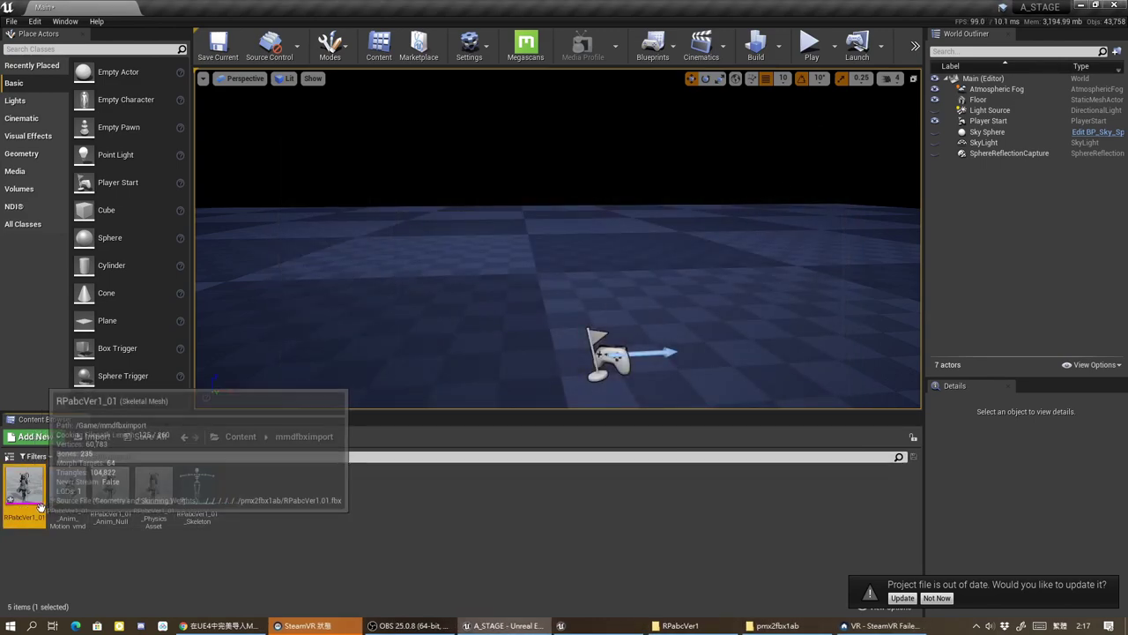
double_click(39, 505)
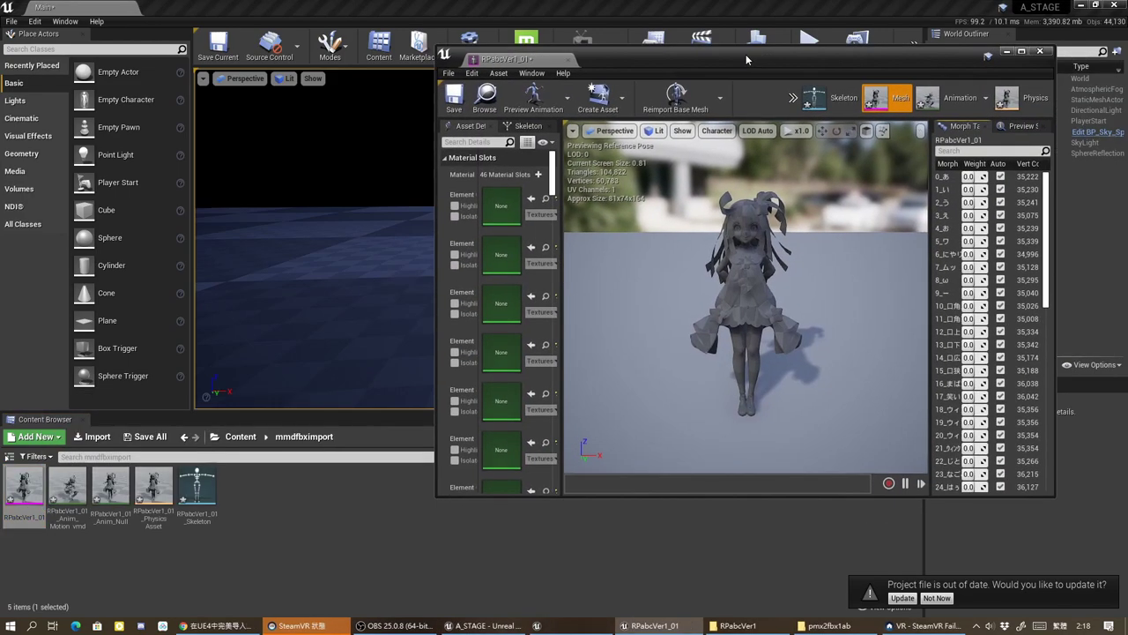
left_click(1021, 51)
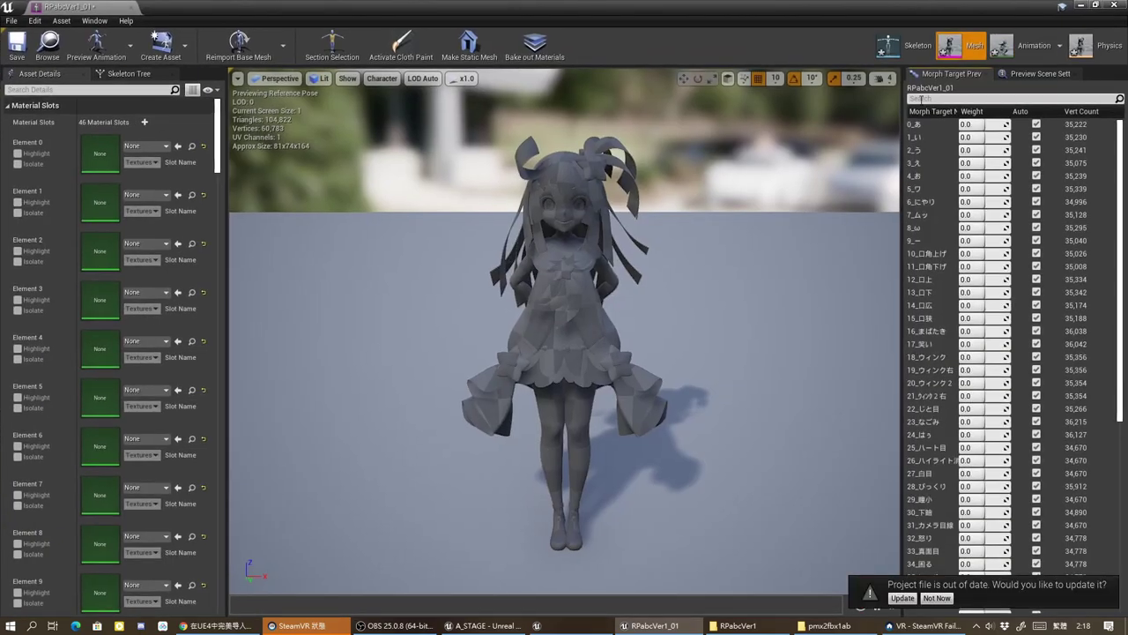
mouse_move(564, 7)
left_mouse_down()
mouse_move(968, 40)
mouse_move(824, 132)
left_mouse_up()
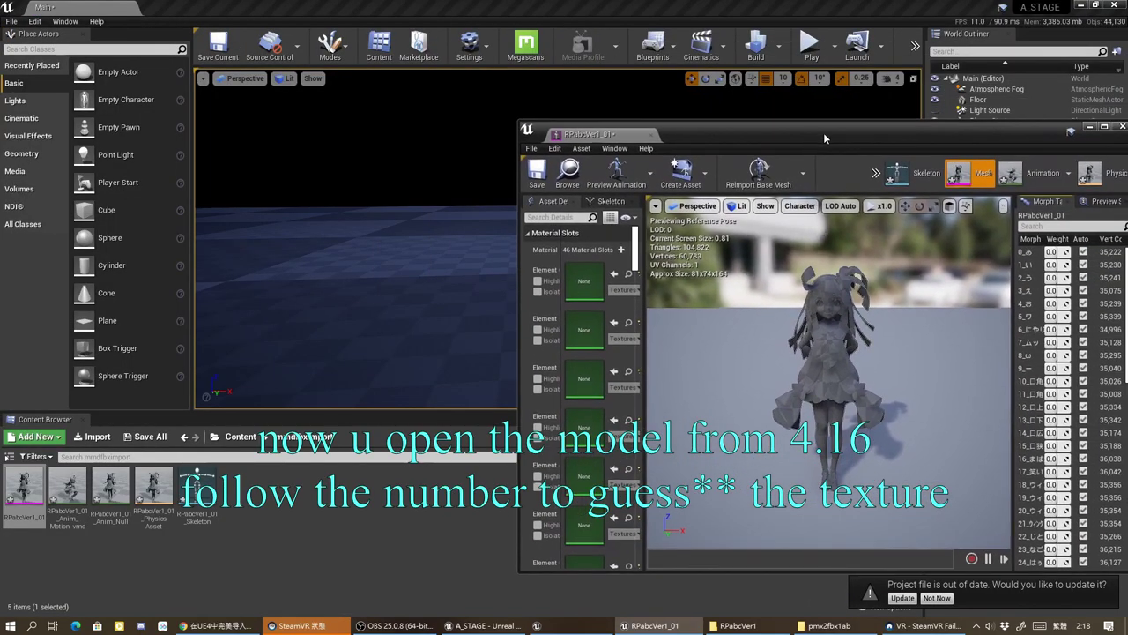
Step: Open the textured RPabcVer1_01 from Content > mmdimport and snap its editor to the left half
left_click(239, 436)
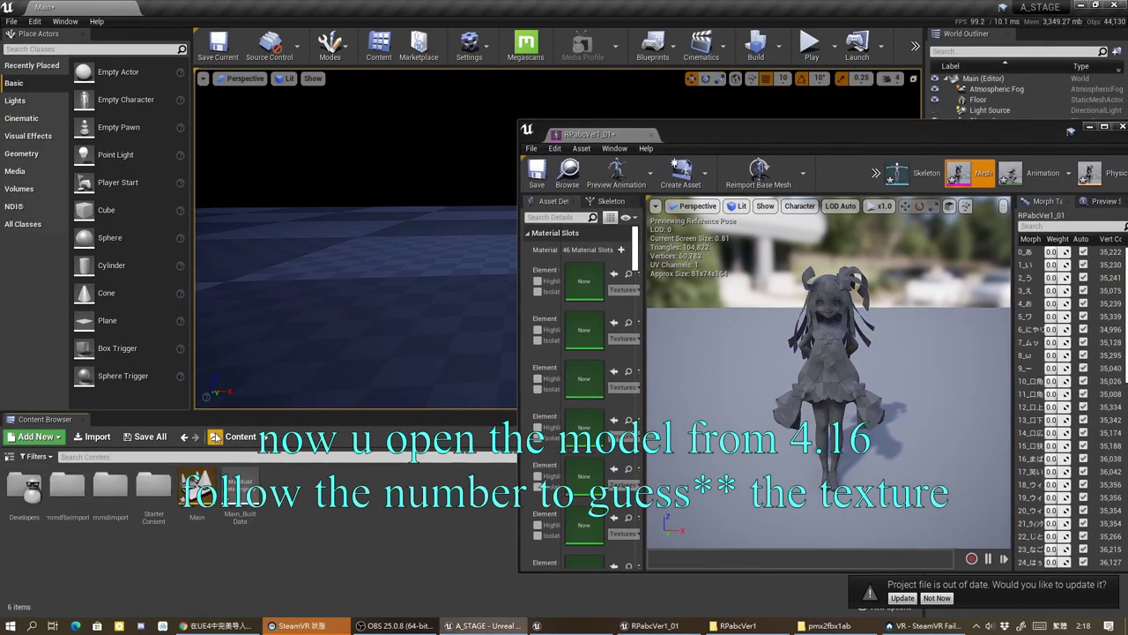
double_click(112, 487)
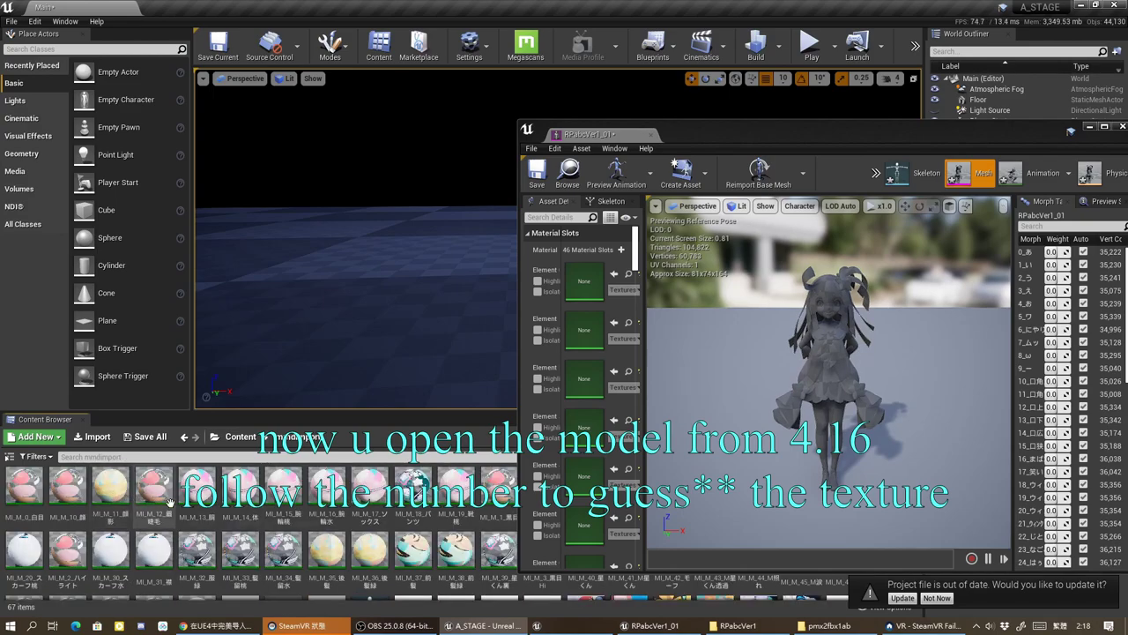
scroll(203, 520, "down", 5)
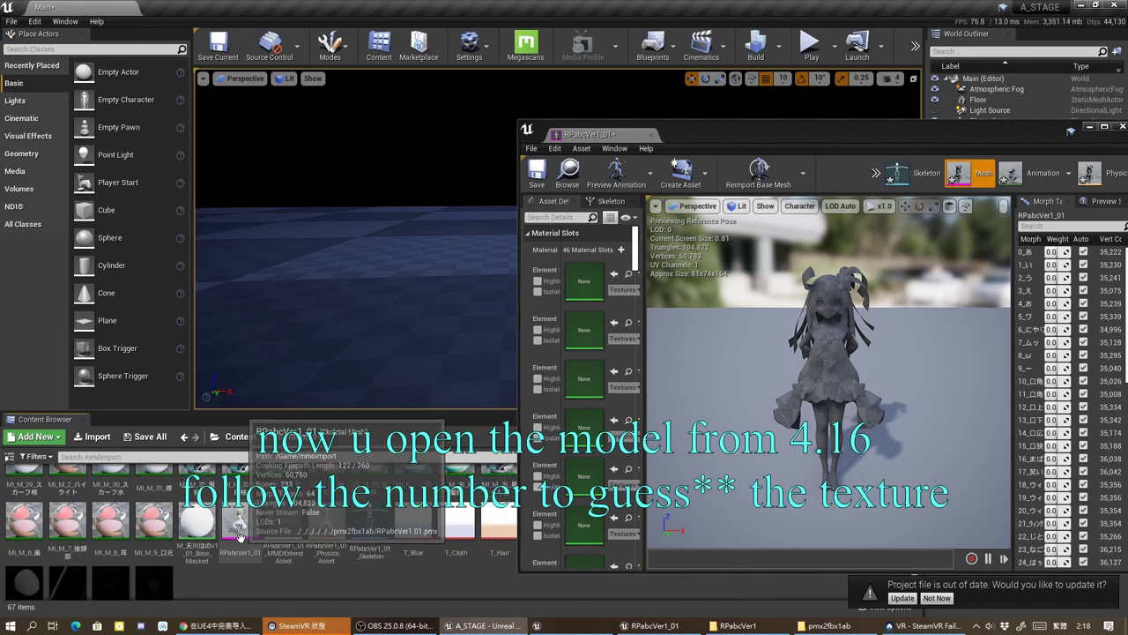
double_click(240, 533)
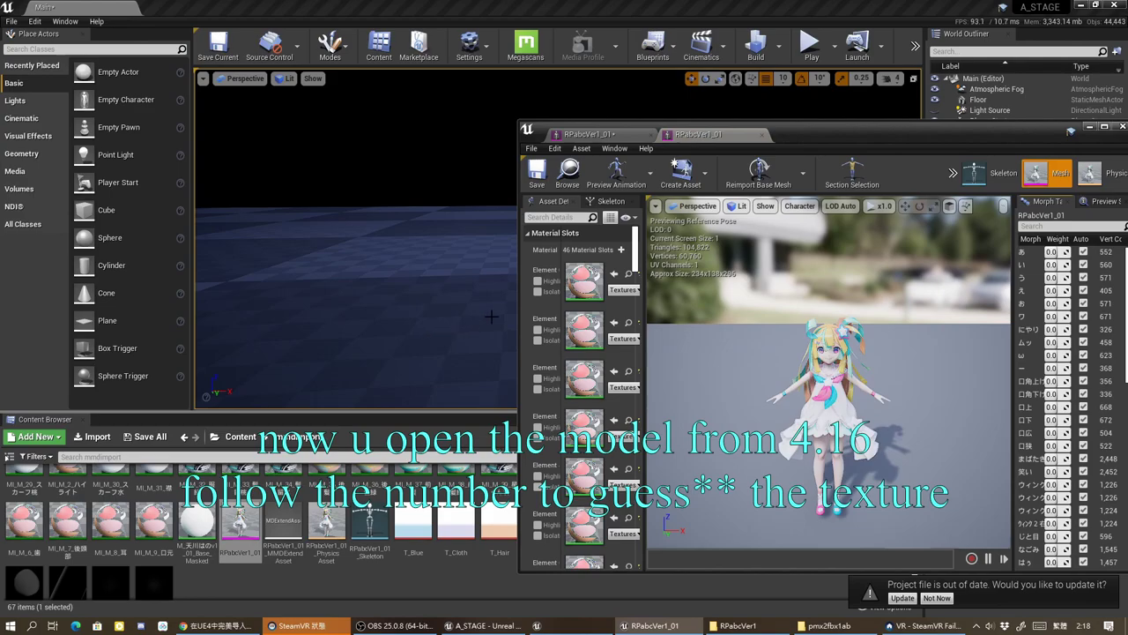
mouse_move(793, 134)
left_mouse_down()
mouse_move(71, 139)
mouse_move(160, 182)
mouse_move(31, 20)
mouse_move(0, 36)
left_mouse_up()
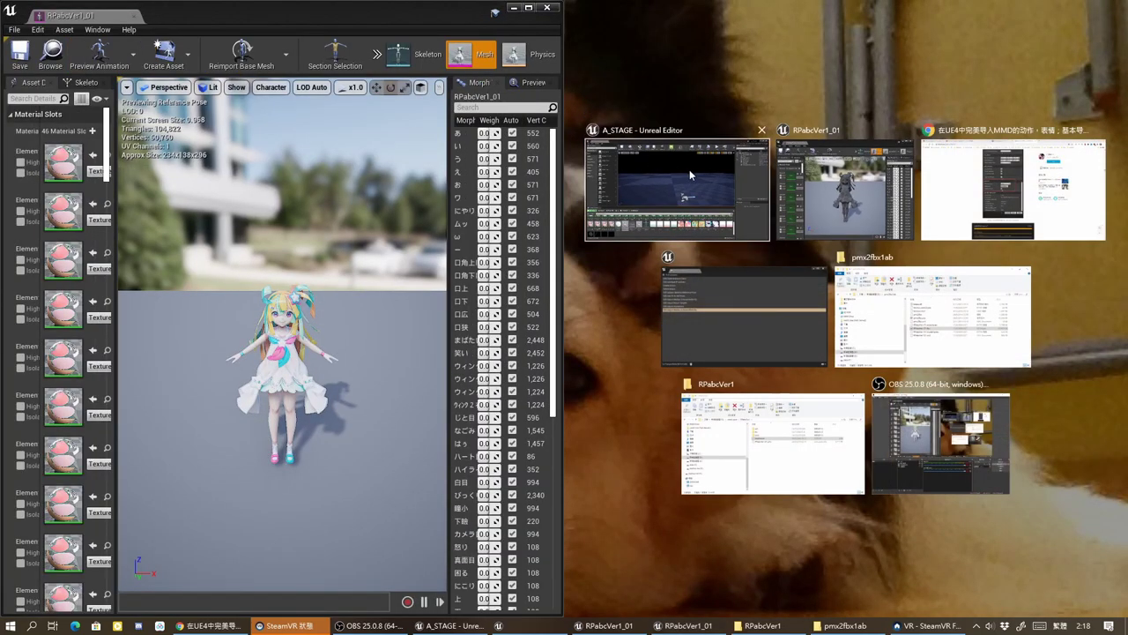
Step: Snap the untextured RPabcVer1_01 editor to the right half and widen both Material Slots lists
left_click(813, 180)
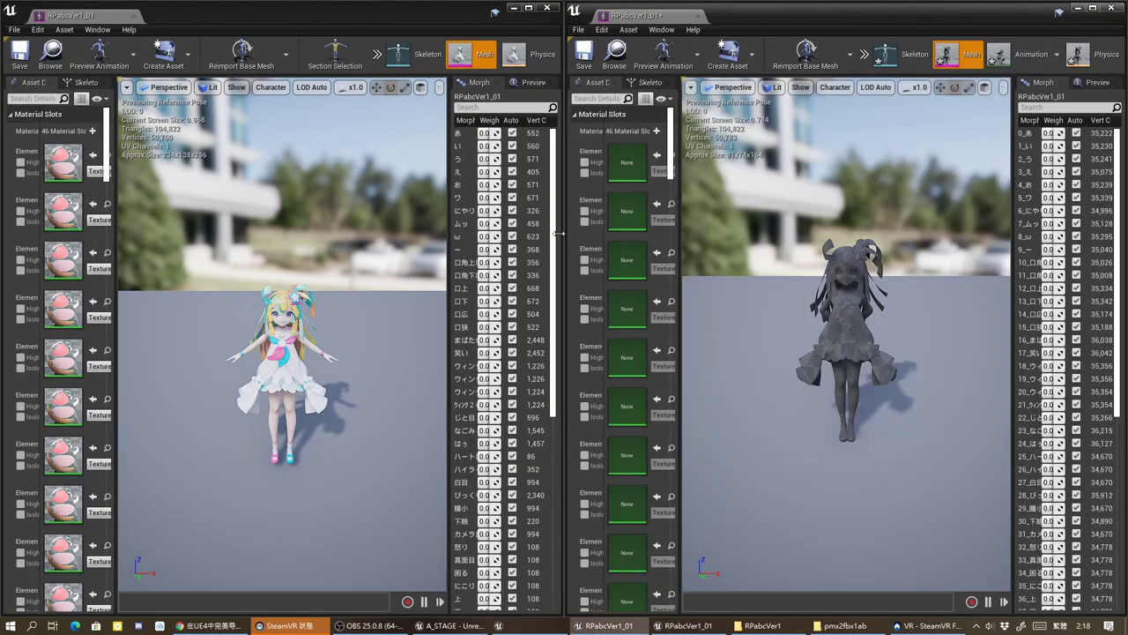
left_click_drag(677, 190, 810, 196)
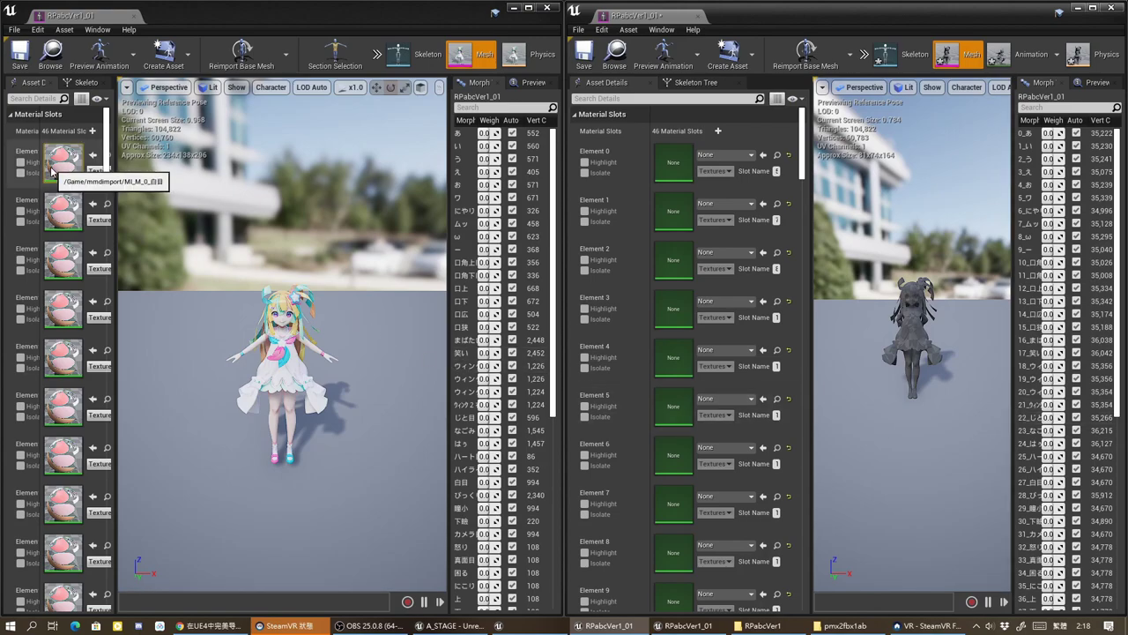
left_click_drag(115, 181, 346, 170)
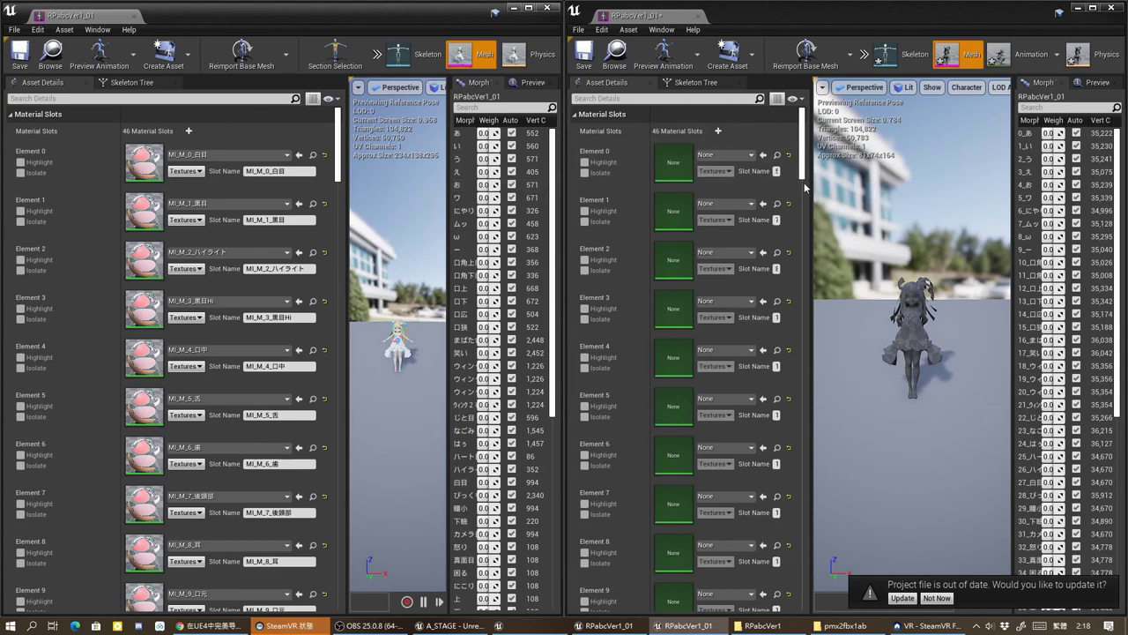
left_click_drag(567, 212, 421, 218)
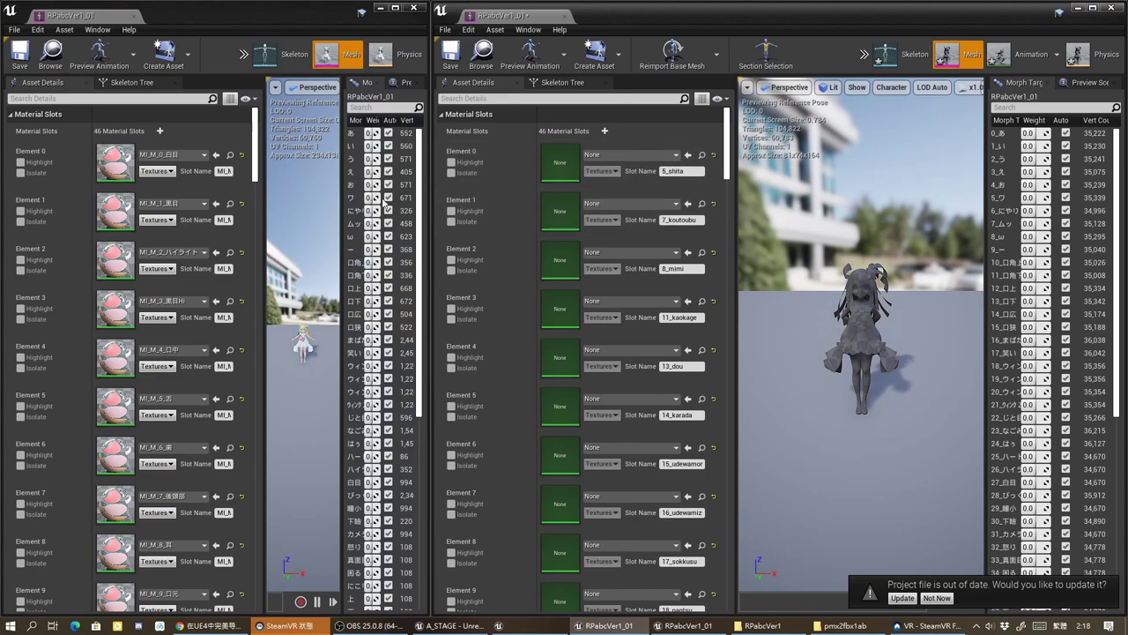
left_click_drag(264, 203, 334, 203)
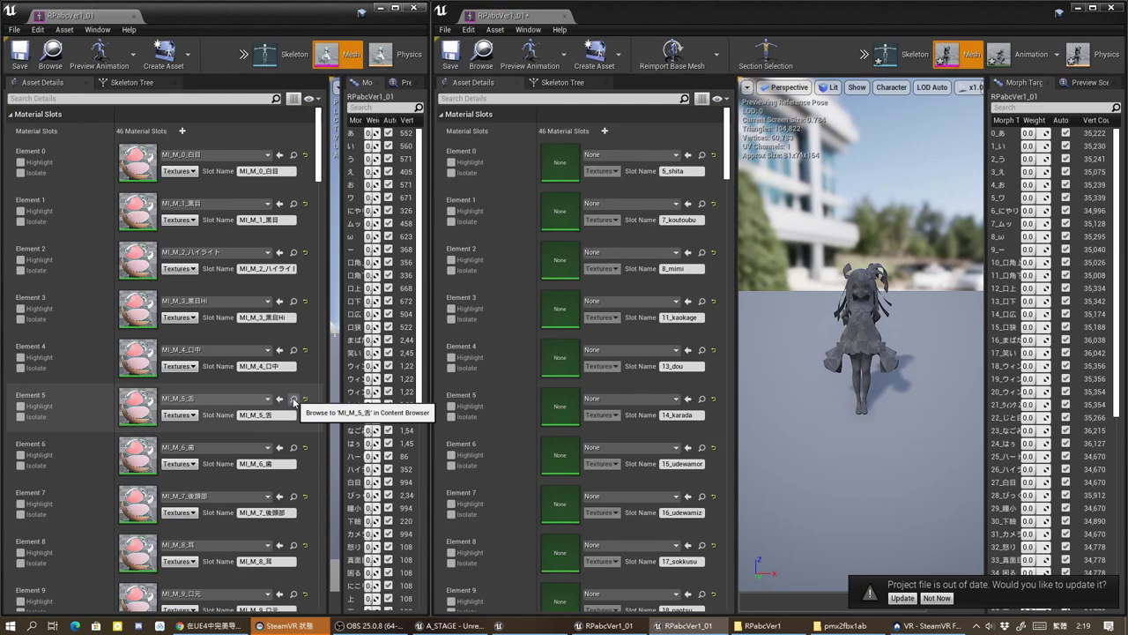
Step: Copy MI_M_5_舌, MI_M_7_後頭部 and MI_M_8_耳 from the textured mesh into untextured Elements 0–2
left_click(689, 156)
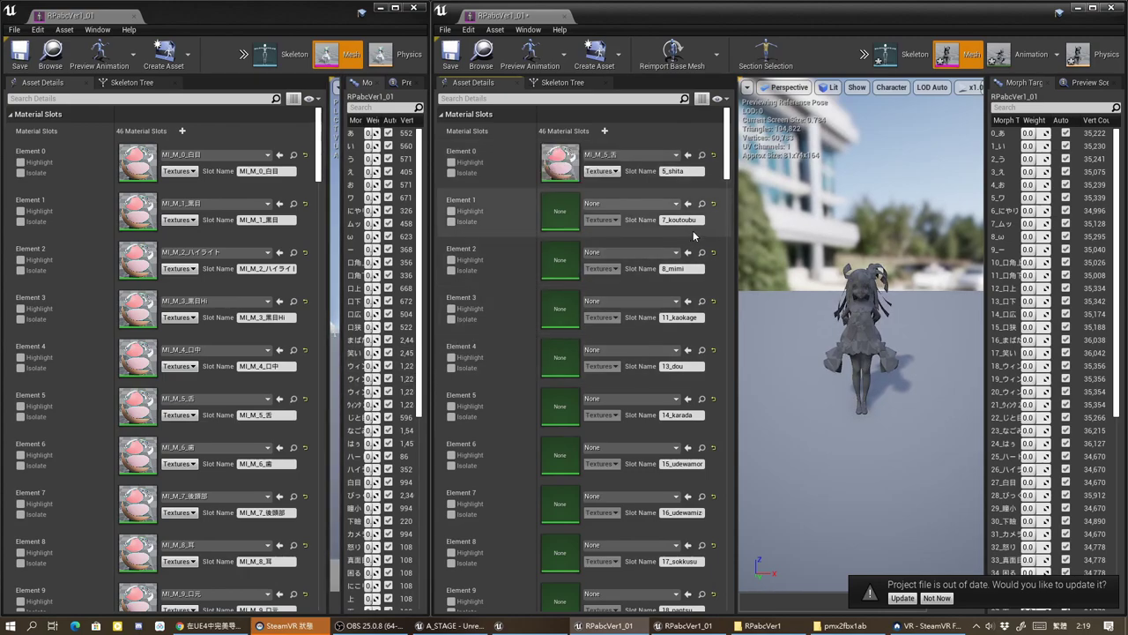
scroll(269, 457, "down", 2)
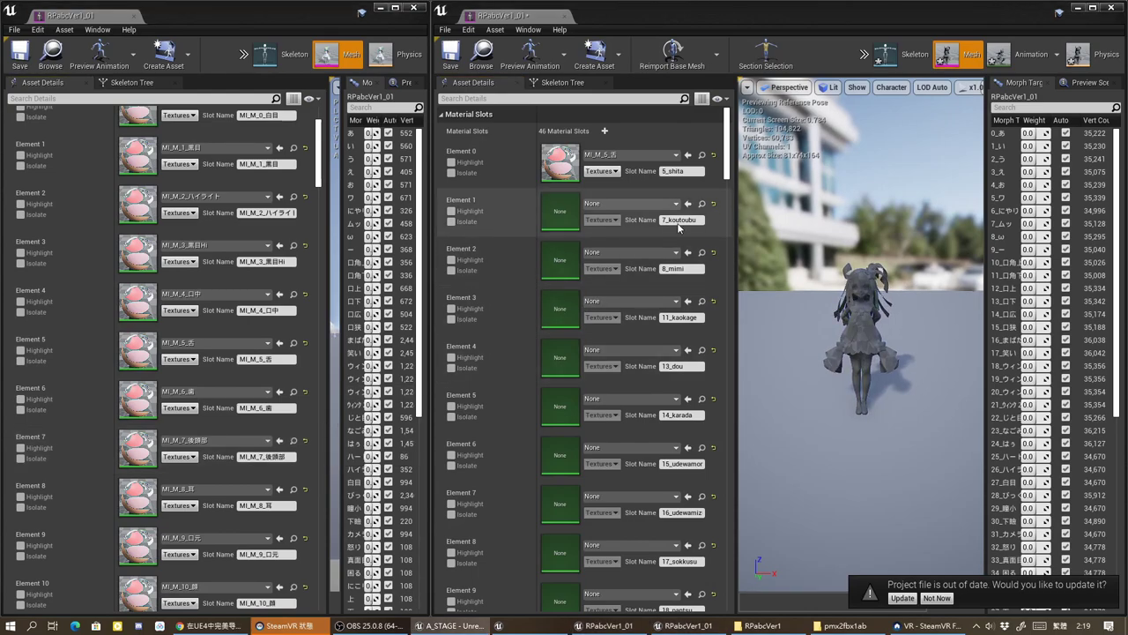
scroll(276, 438, "down", 2)
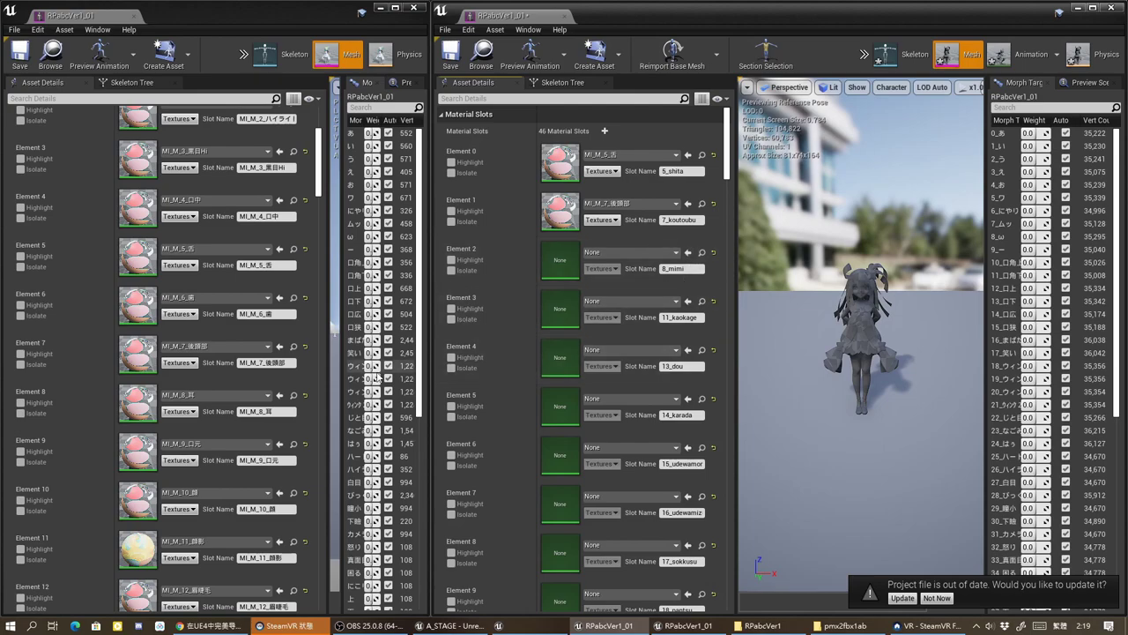
left_click(296, 399)
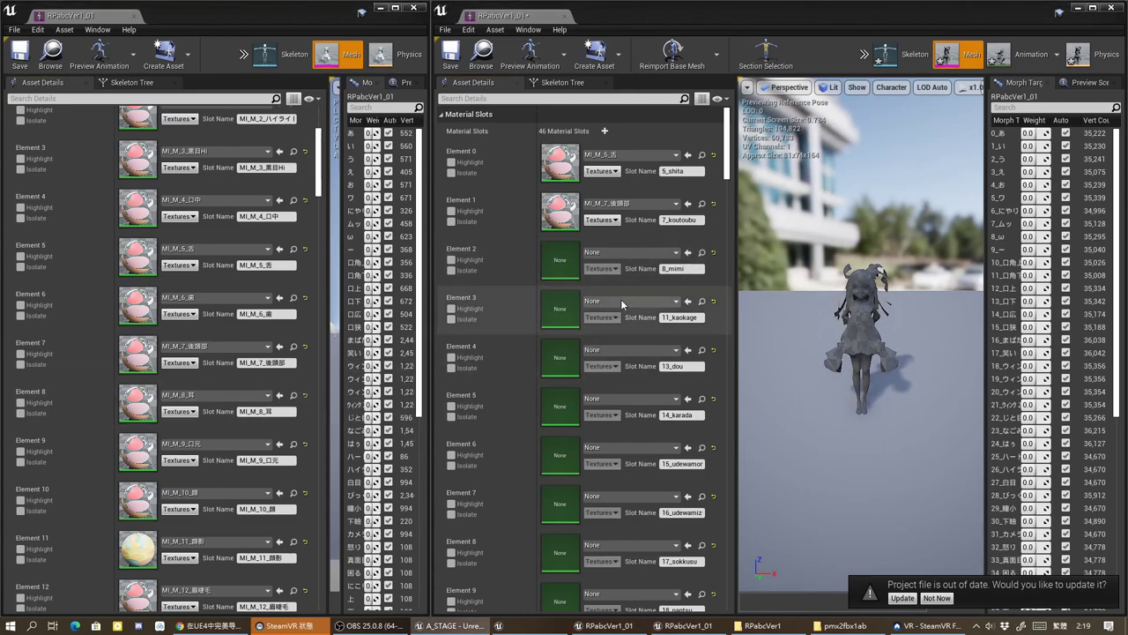
left_click(687, 253)
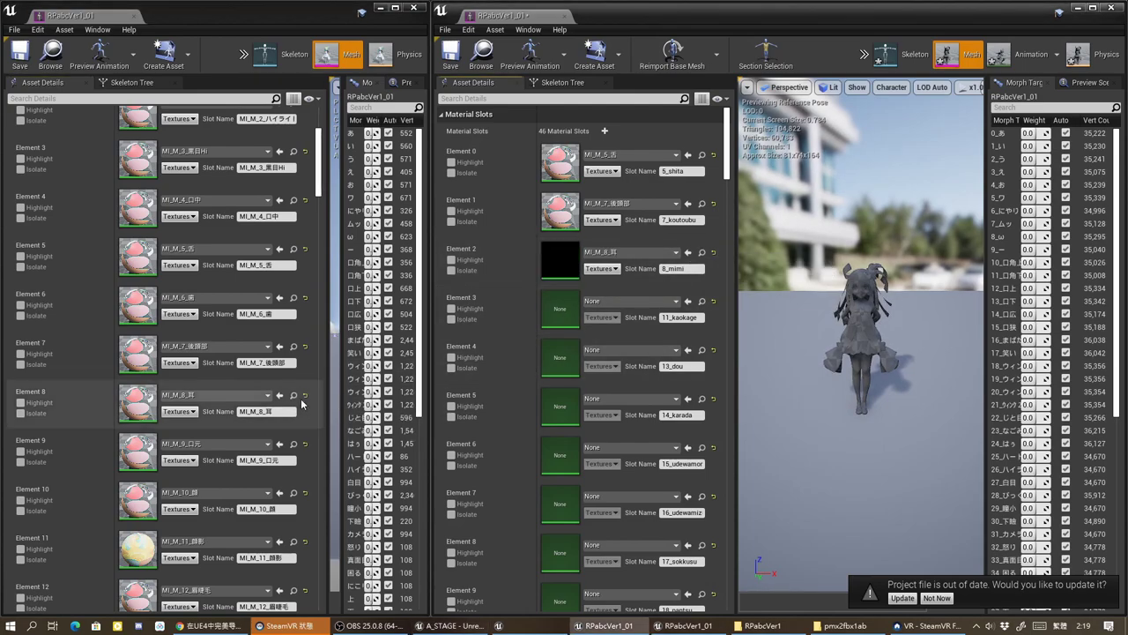
scroll(300, 404, "down", 1)
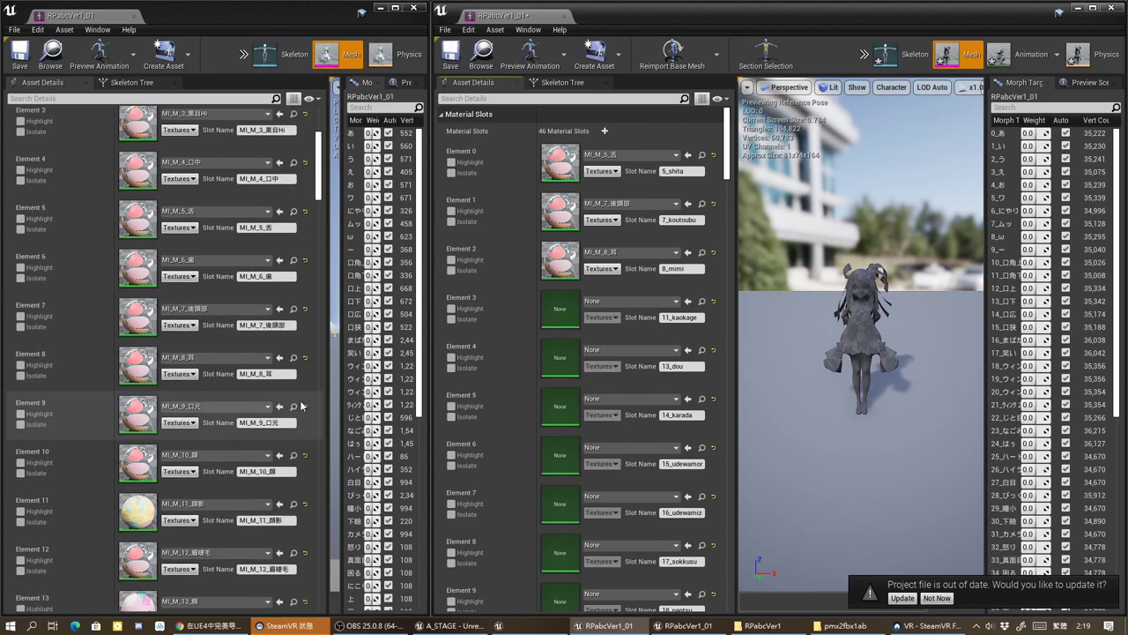
scroll(301, 404, "down", 1)
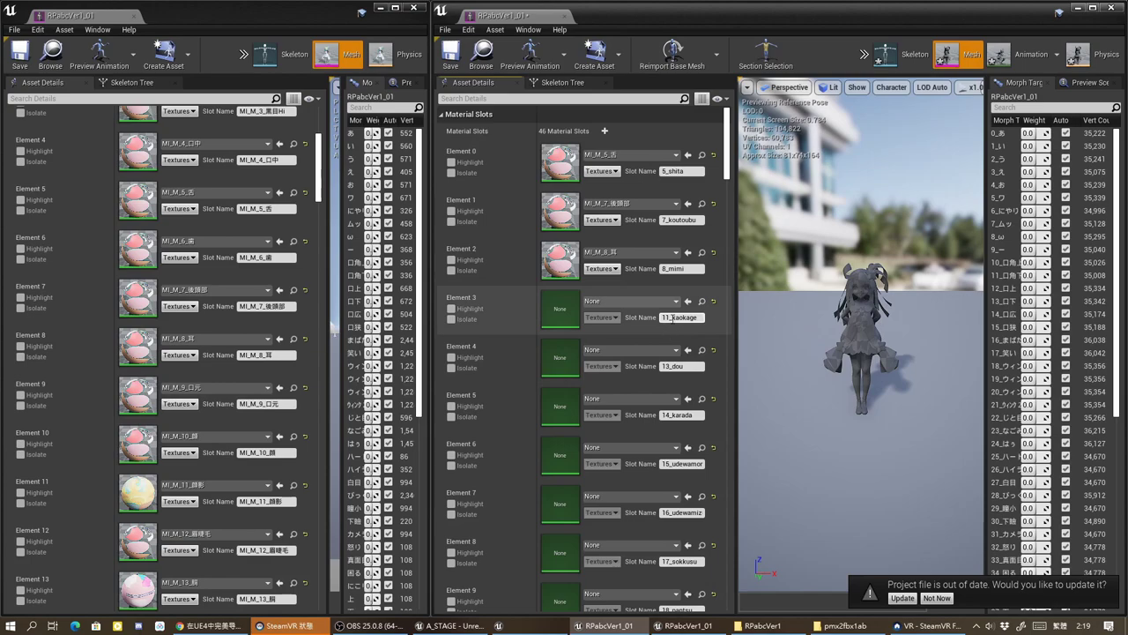
scroll(299, 351, "up", 3)
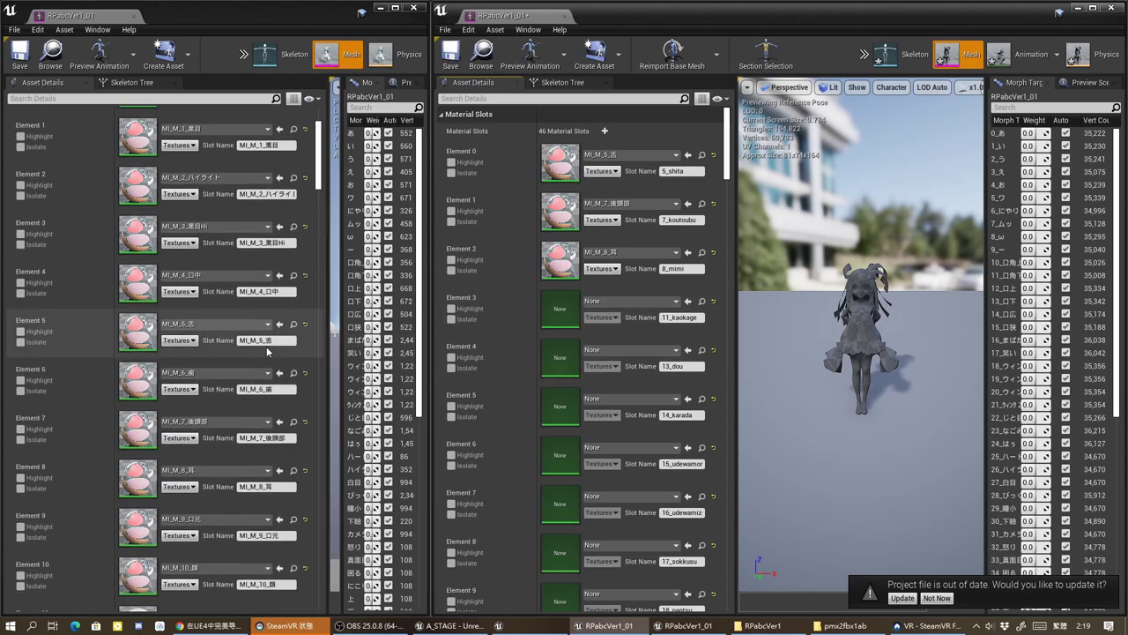
scroll(274, 350, "down", 5)
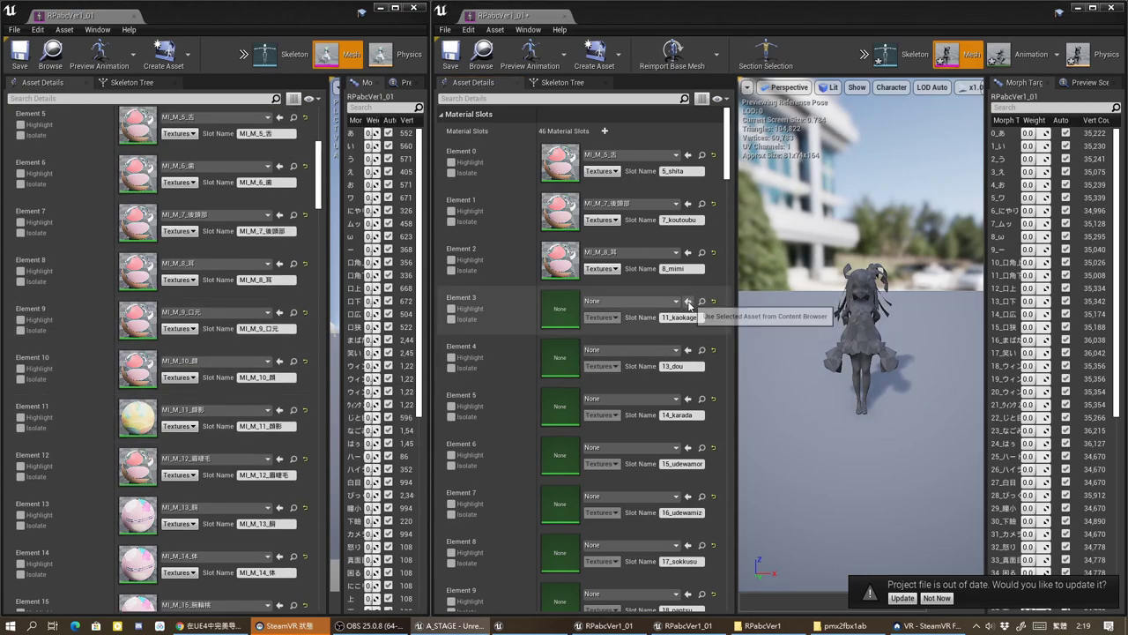
Step: Assign MI_M_11_顔影, MI_M_13_胴 and MI_M_14_体 to Elements 3–5 of the untextured mesh
left_click(689, 303)
scroll(260, 379, "down", 1)
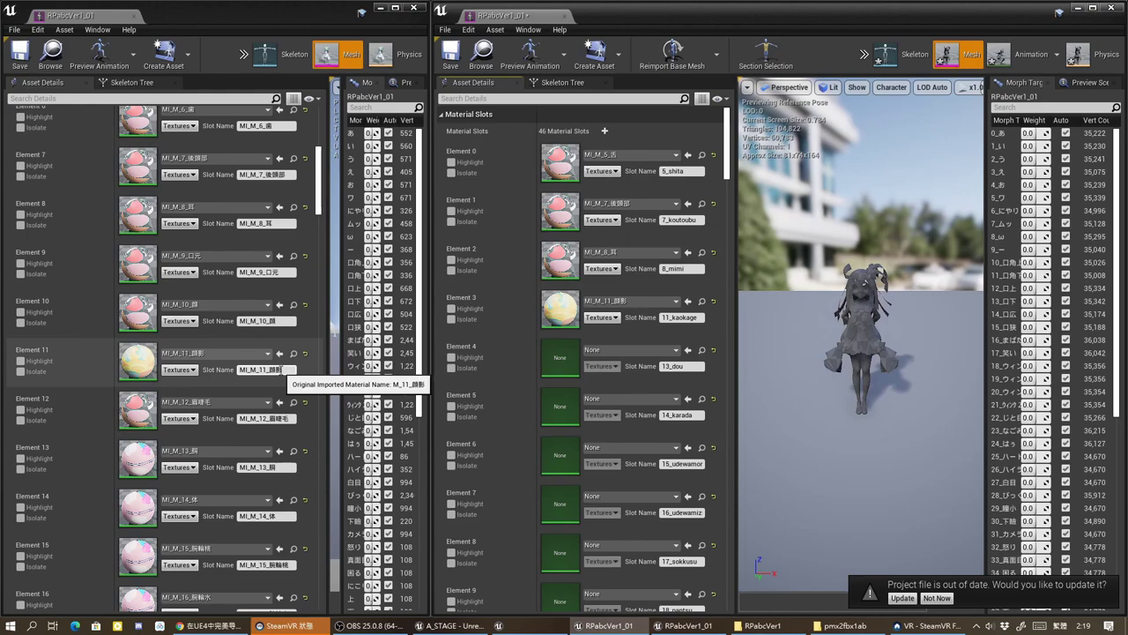
scroll(289, 360, "down", 1)
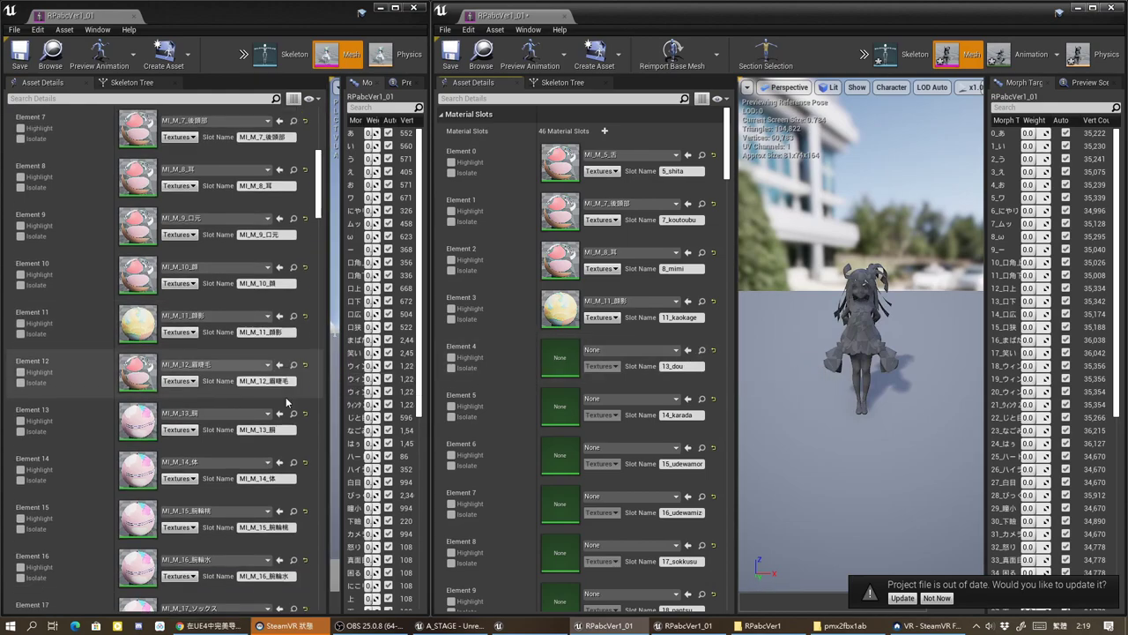
left_click(337, 391)
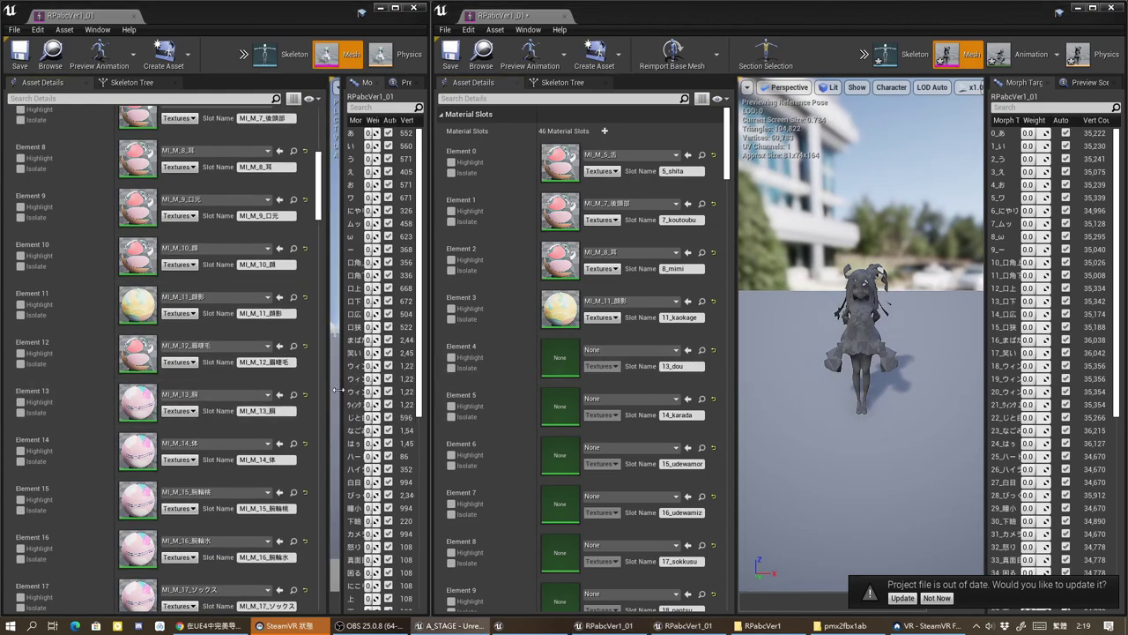
left_click(692, 355)
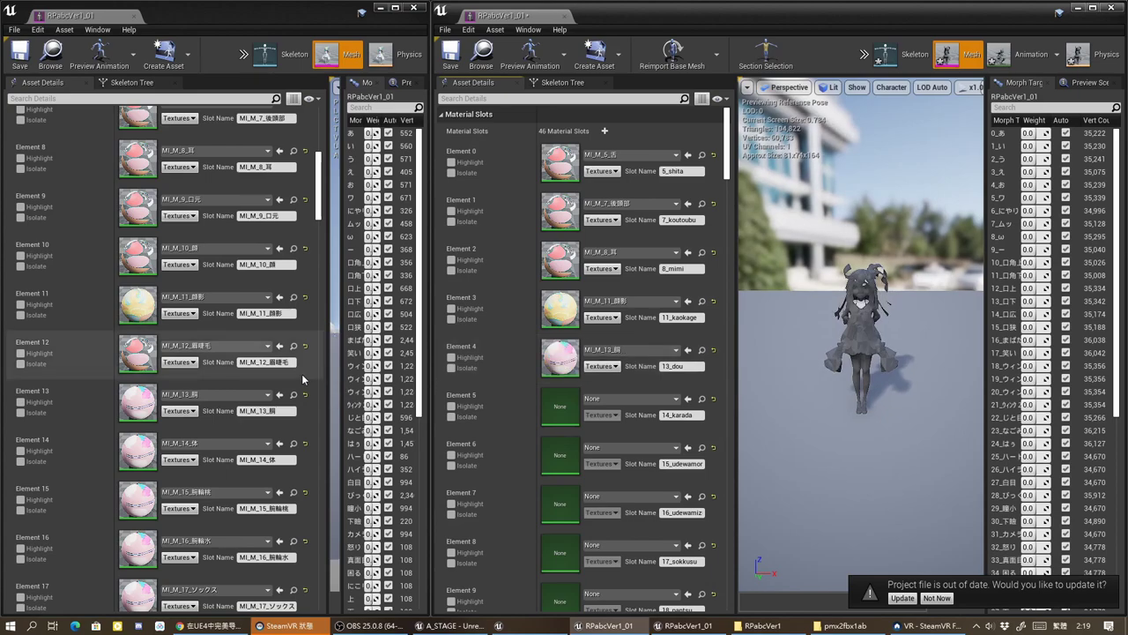
scroll(301, 374, "down", 1)
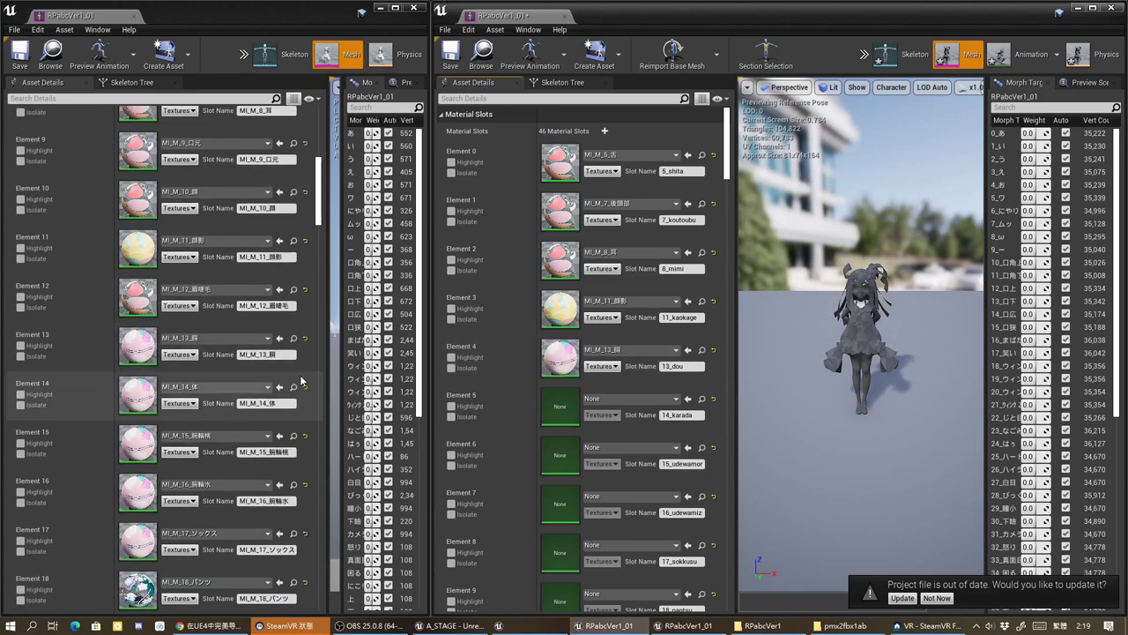
scroll(694, 363, "down", 2)
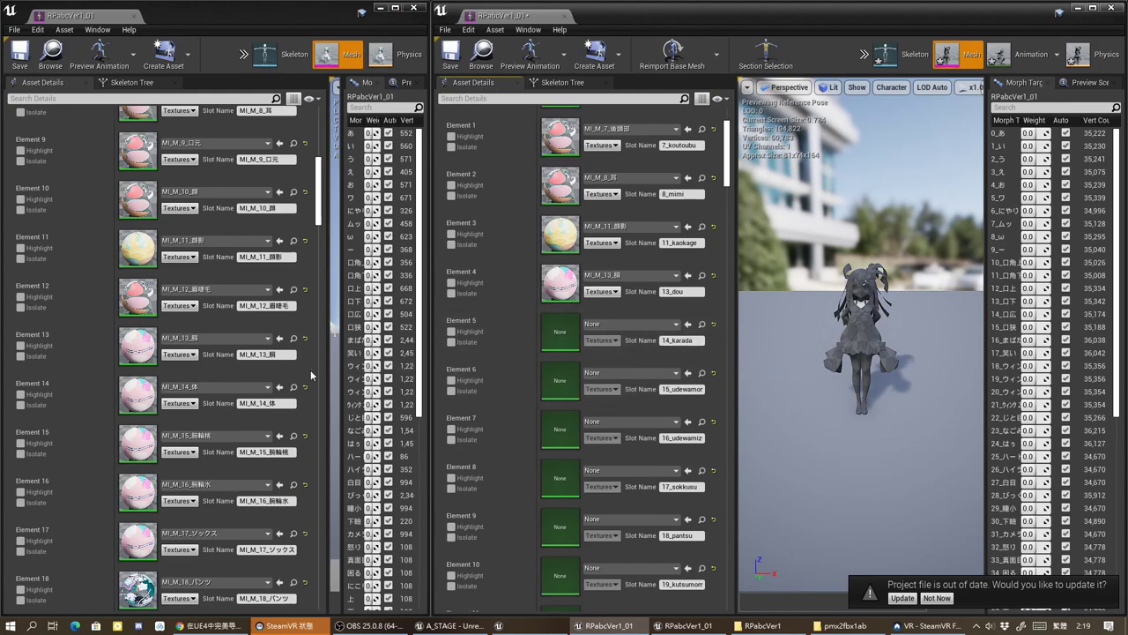
scroll(295, 376, "down", 1)
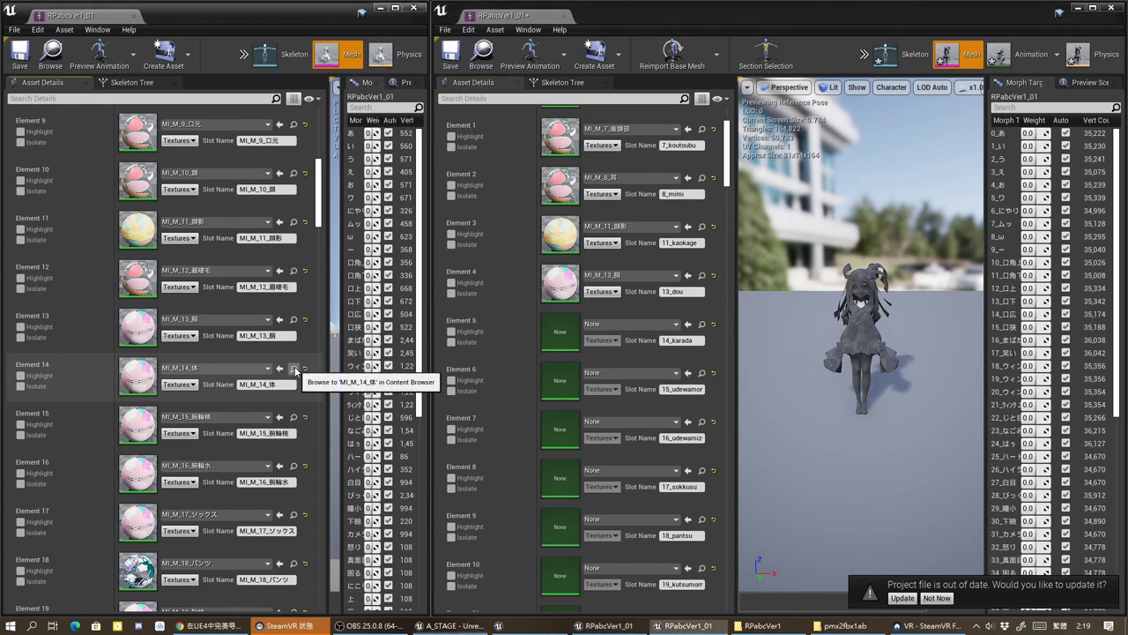
left_click(689, 326)
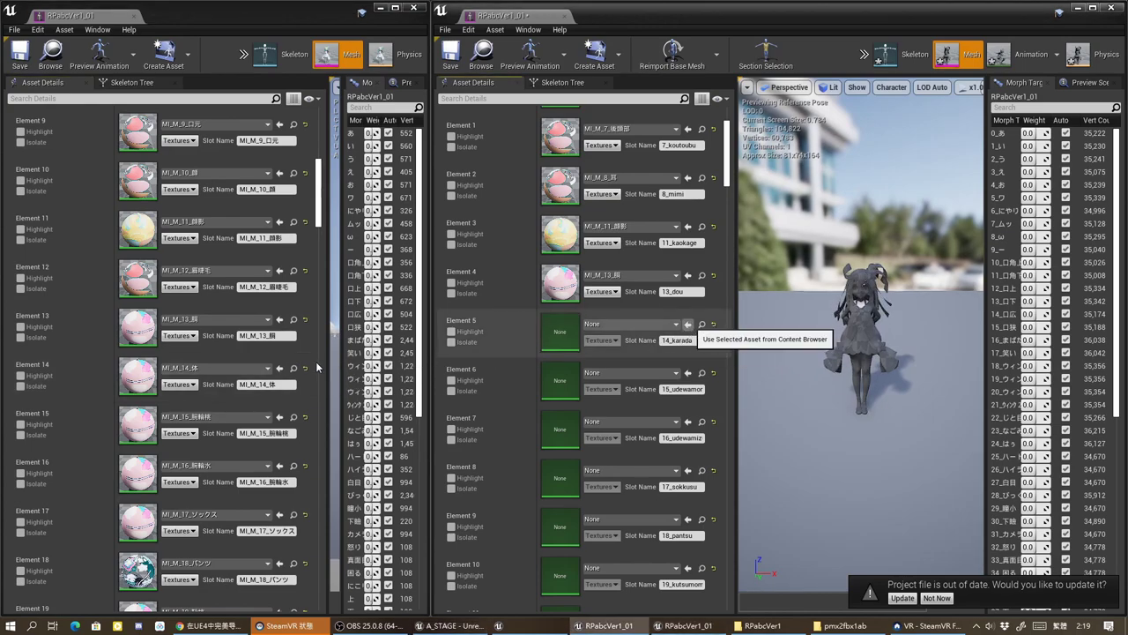
Step: Assign MI_M_15_腕輪桃 through MI_M_17_ソックス to Elements 6–8
left_click(295, 424)
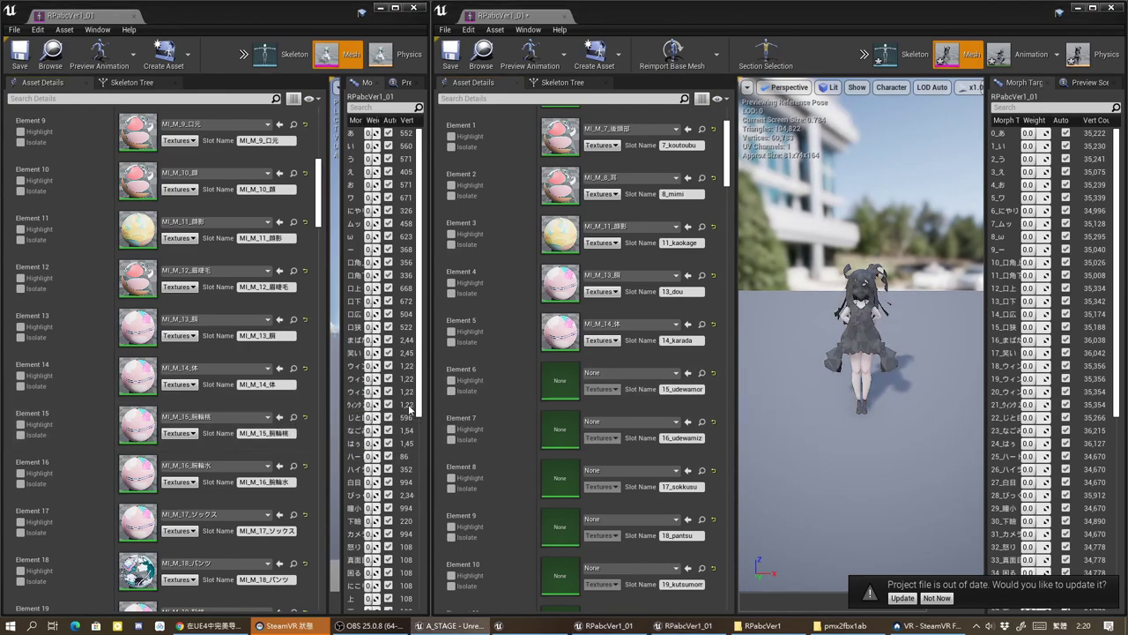
left_click(688, 378)
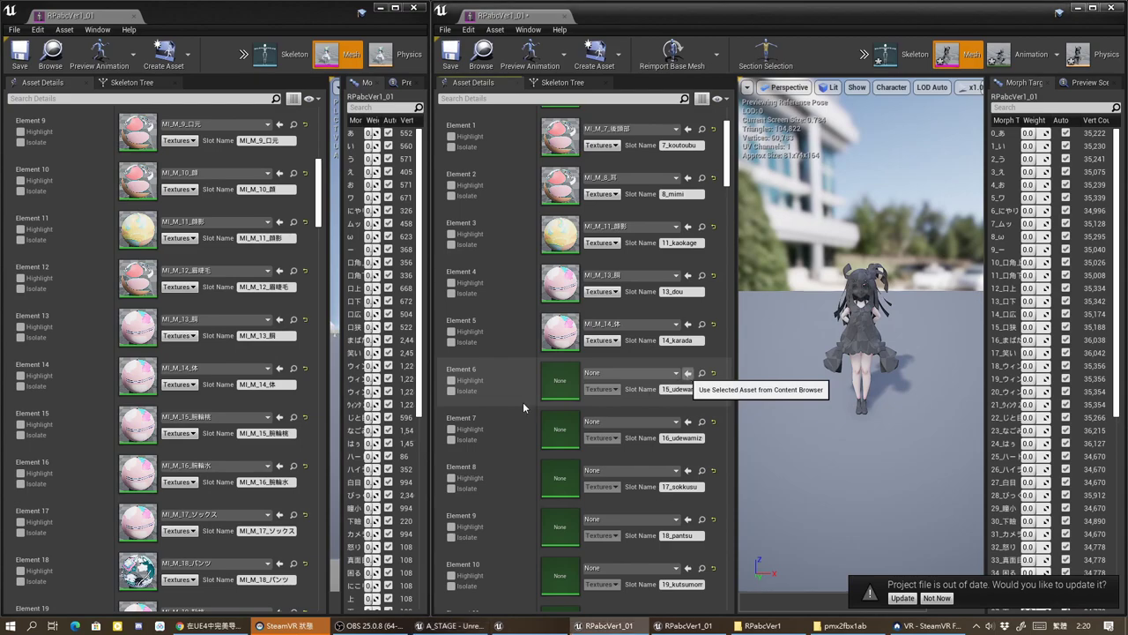
scroll(310, 408, "down", 2)
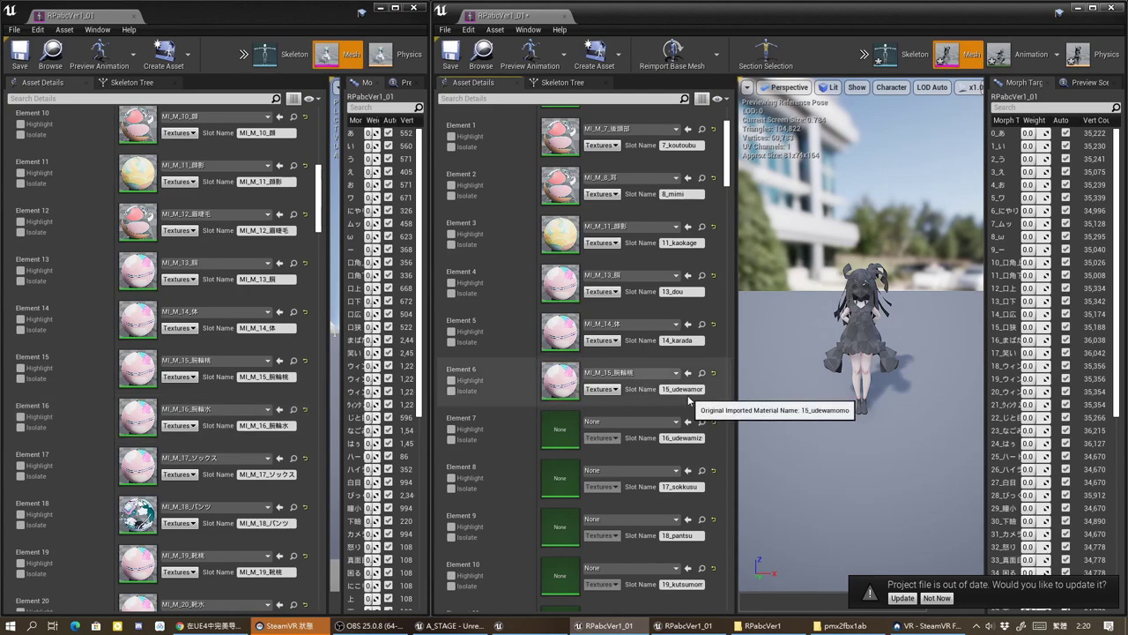
scroll(688, 406, "down", 1)
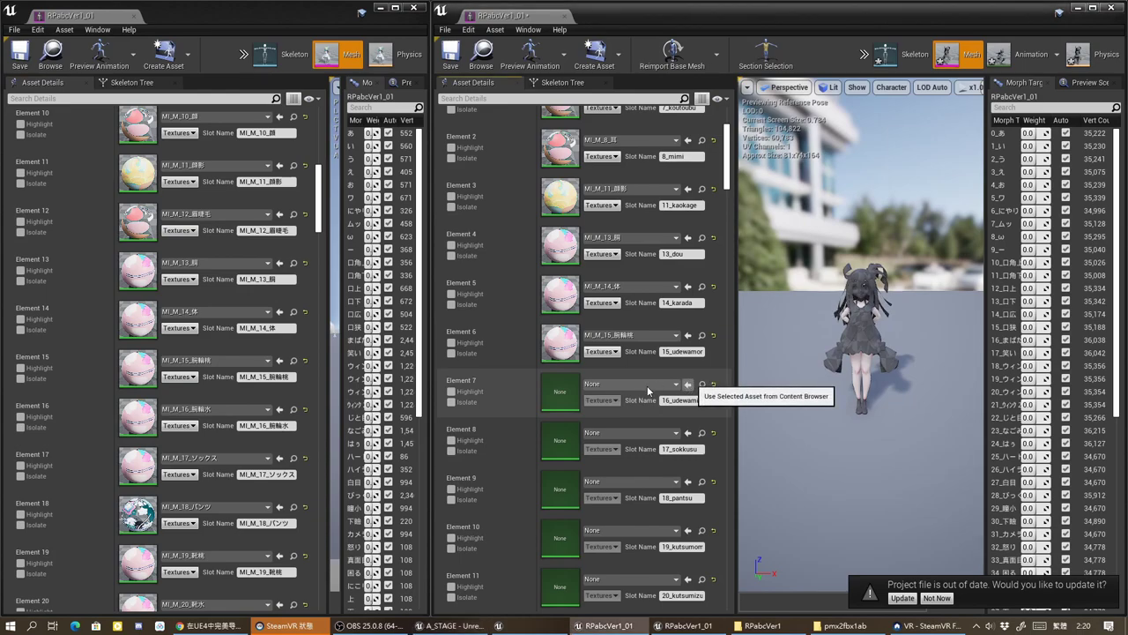
scroll(270, 403, "down", 3)
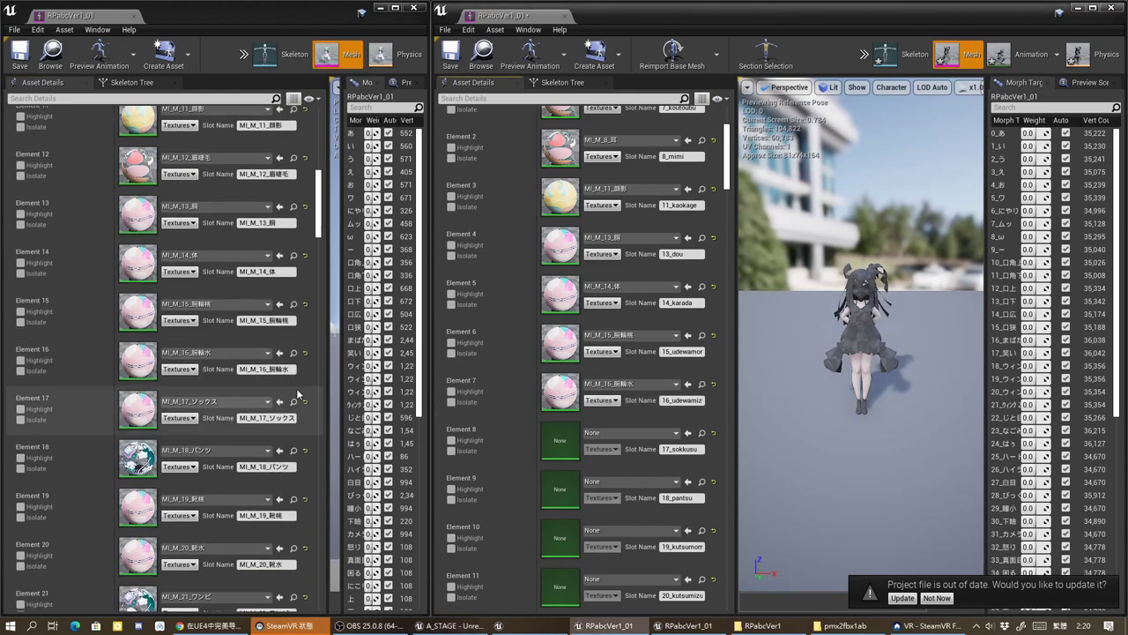
scroll(264, 409, "down", 2)
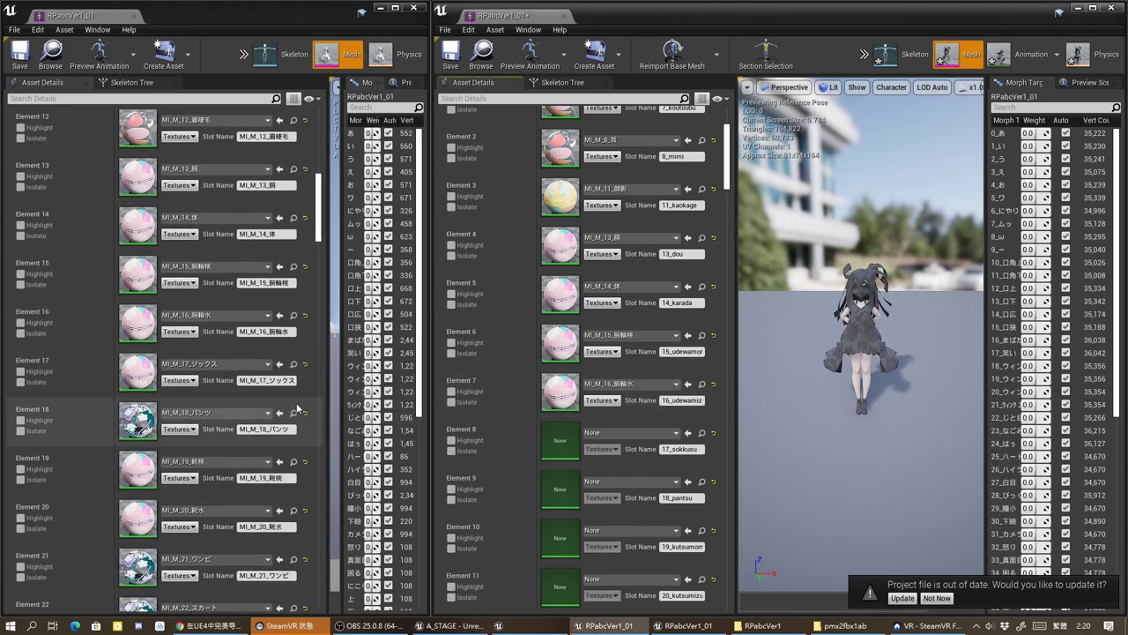
scroll(540, 393, "down", 3)
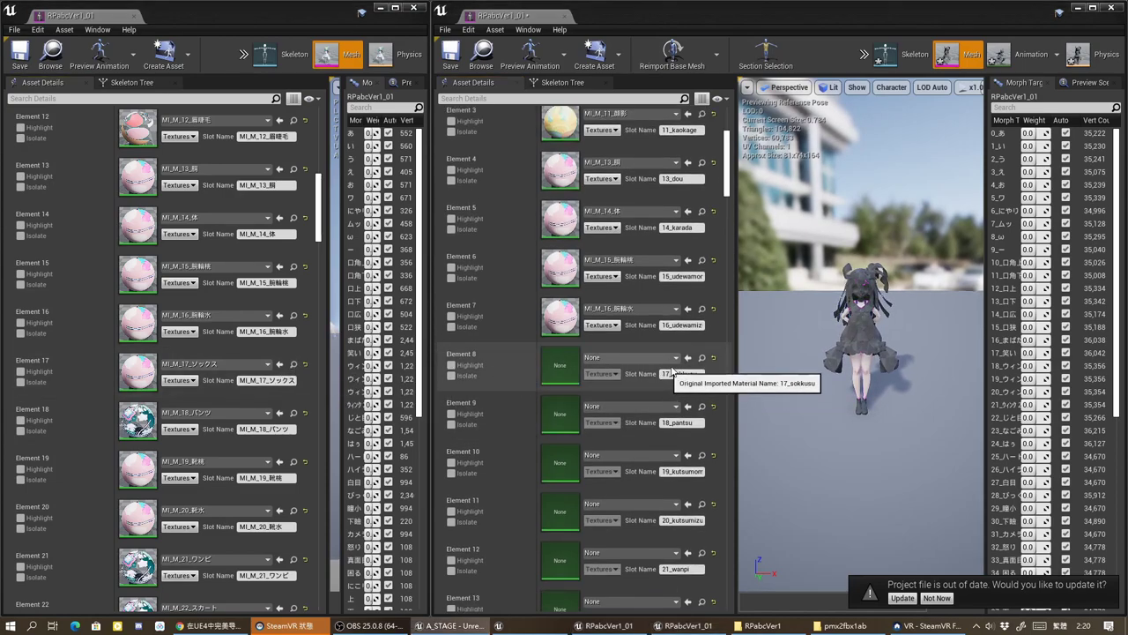
left_click(686, 361)
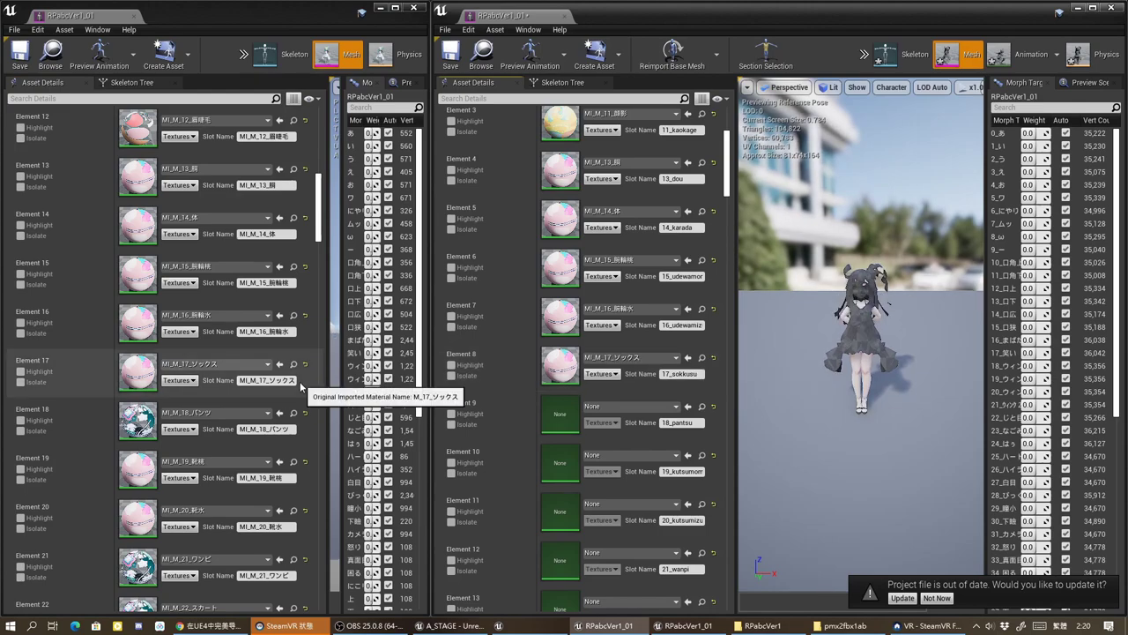
scroll(299, 385, "down", 2)
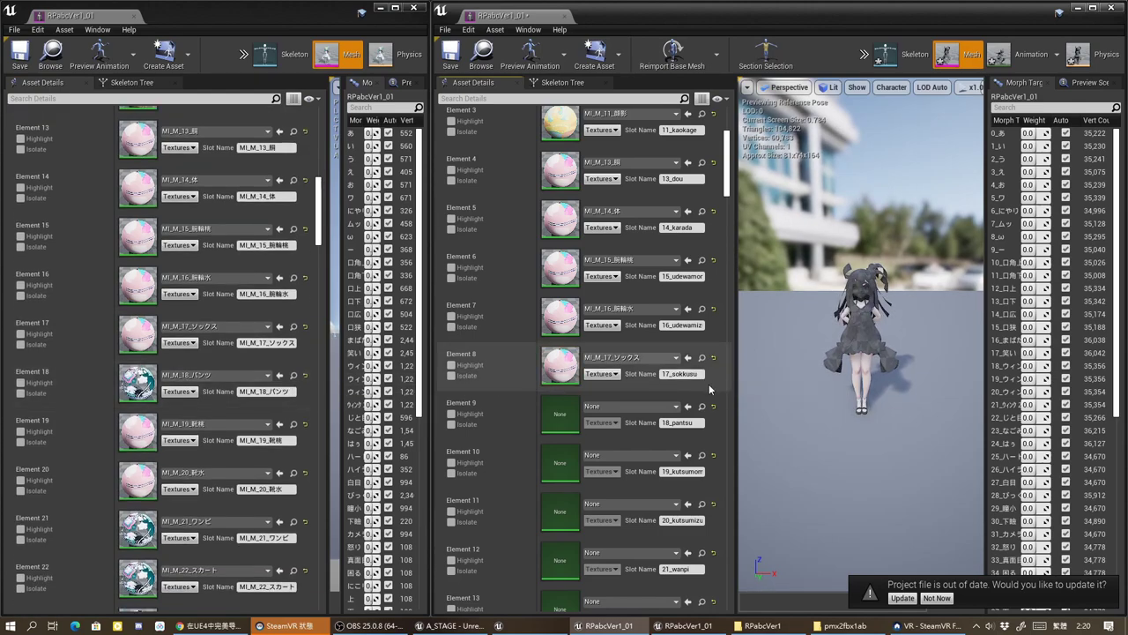
scroll(664, 364, "down", 2)
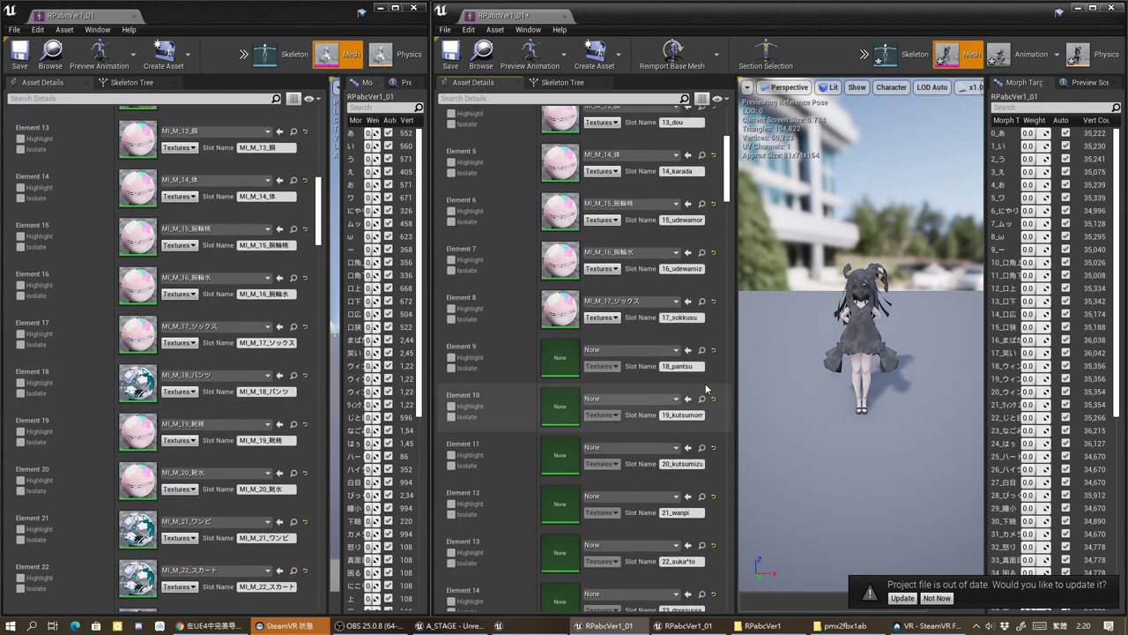
Step: Assign the original's matching materials, starting with MI_M_18_パンツ, to Elements 9–12
left_click(295, 376)
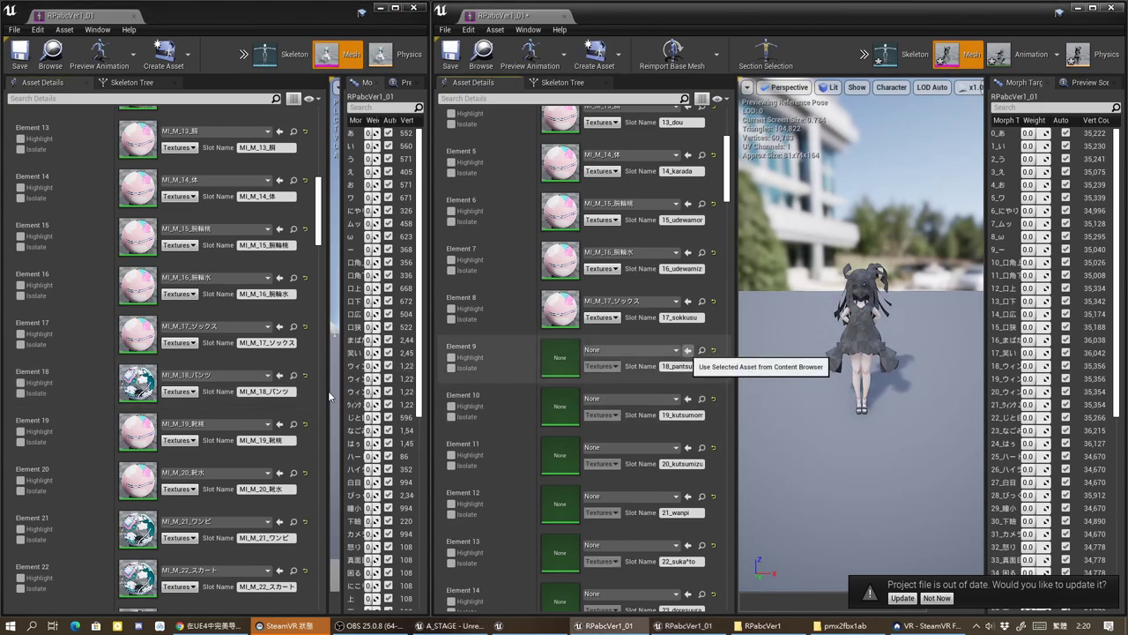
scroll(296, 392, "down", 1)
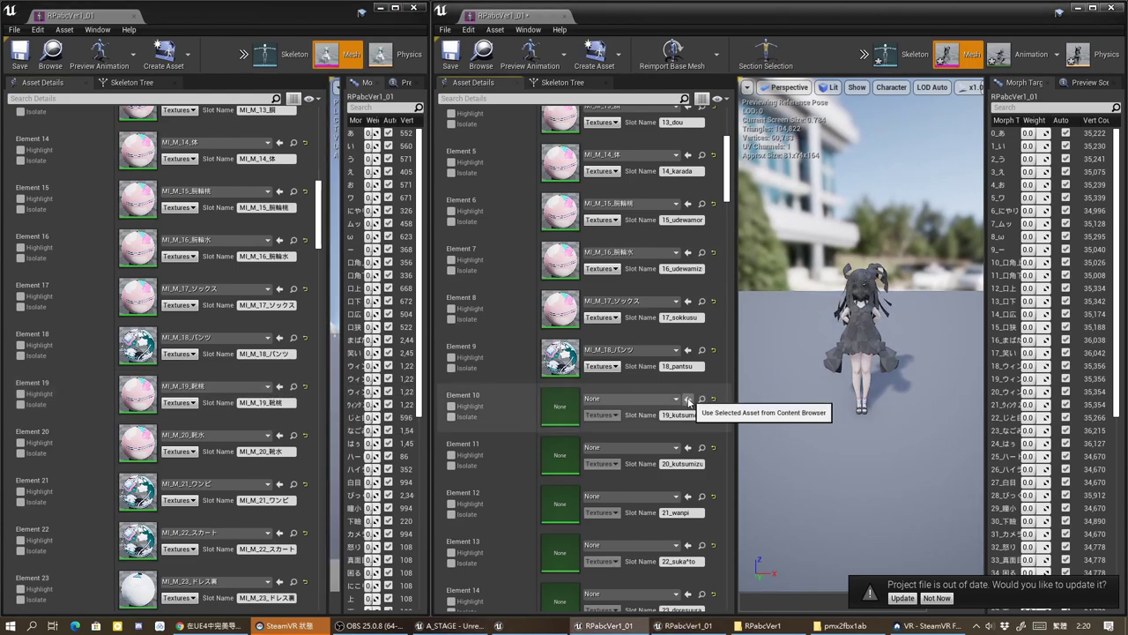
scroll(278, 382, "down", 2)
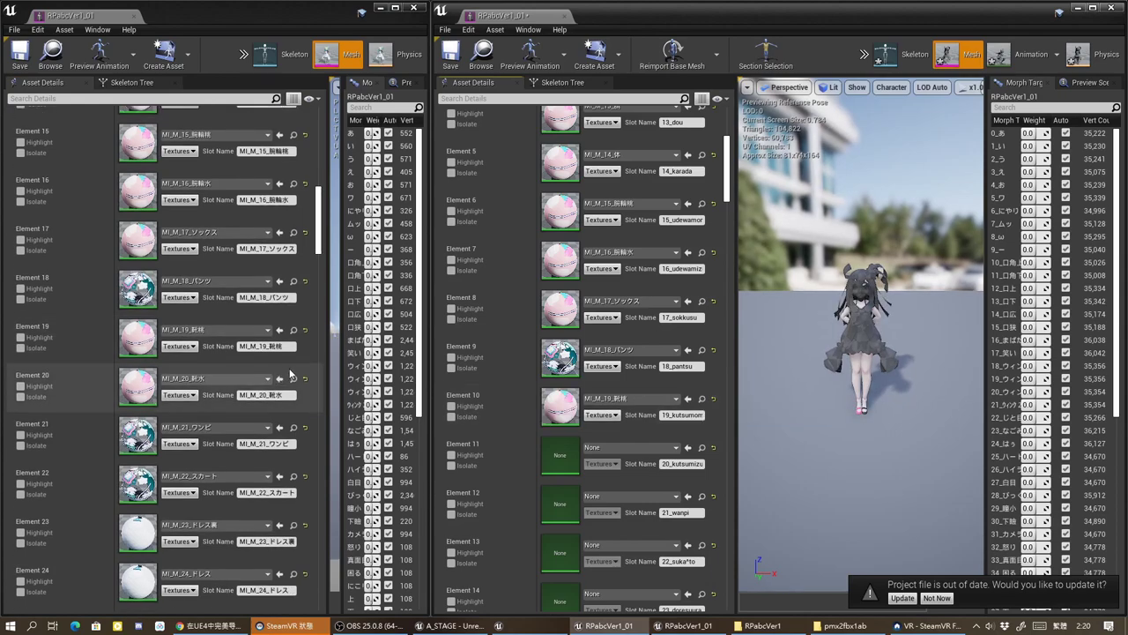
scroll(291, 374, "down", 1)
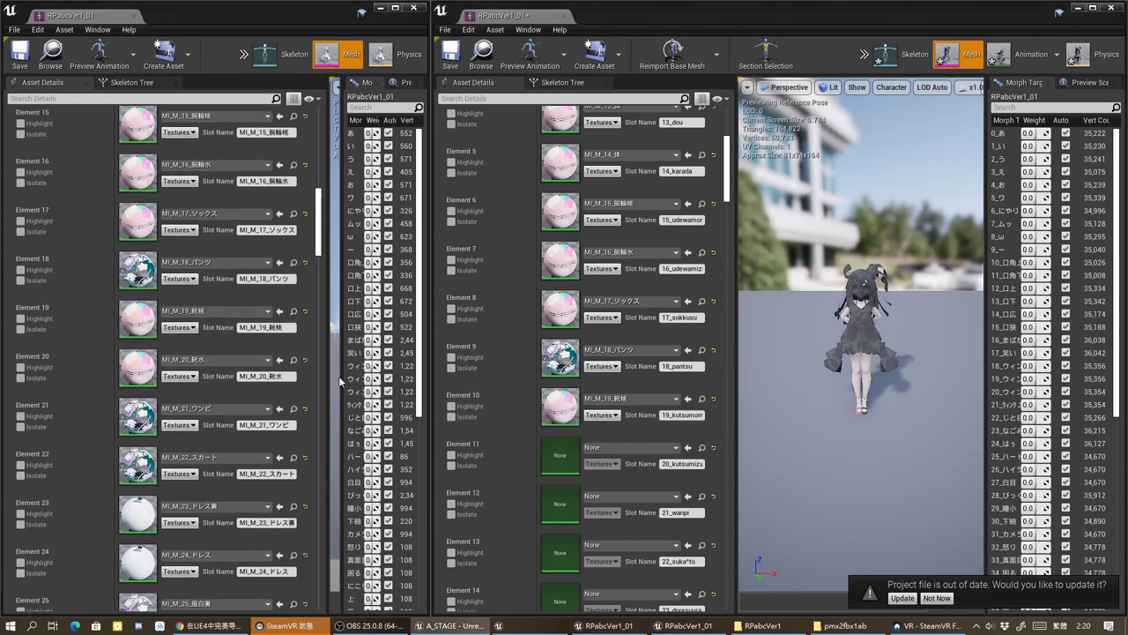
scroll(694, 423, "down", 2)
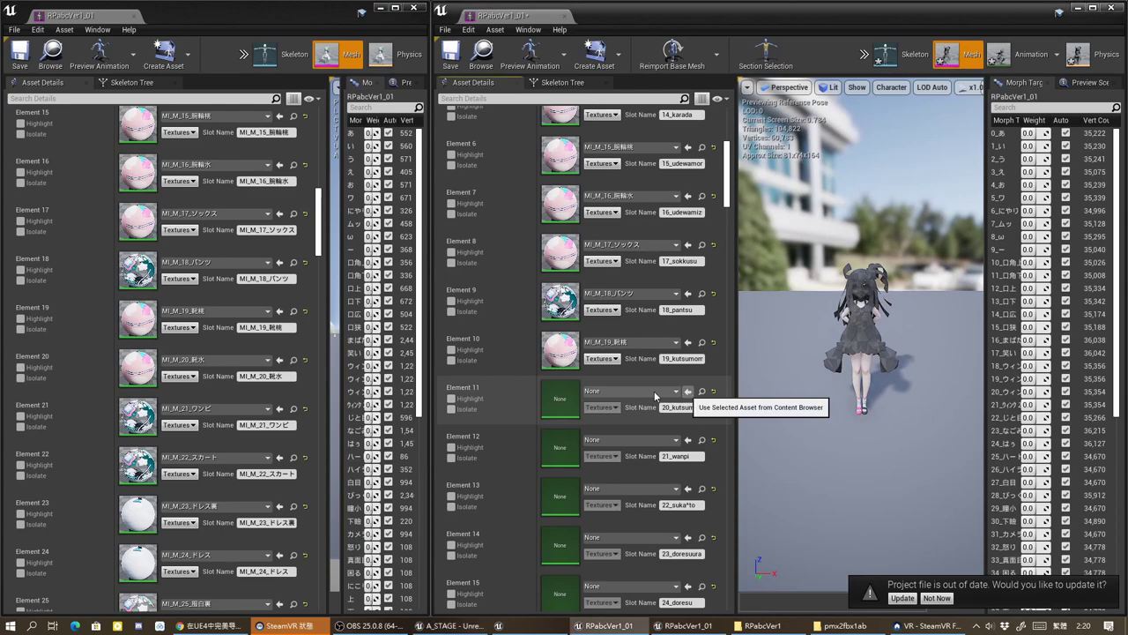
scroll(299, 372, "down", 3)
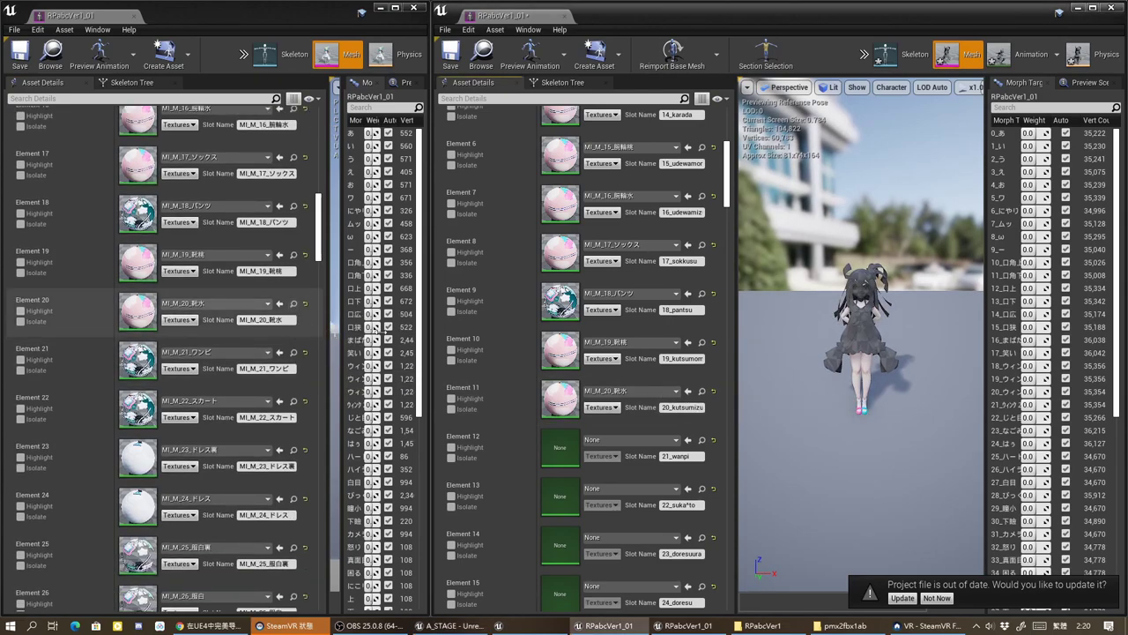
scroll(604, 379, "down", 2)
scroll(605, 379, "down", 1)
scroll(613, 338, "down", 1)
scroll(613, 337, "down", 1)
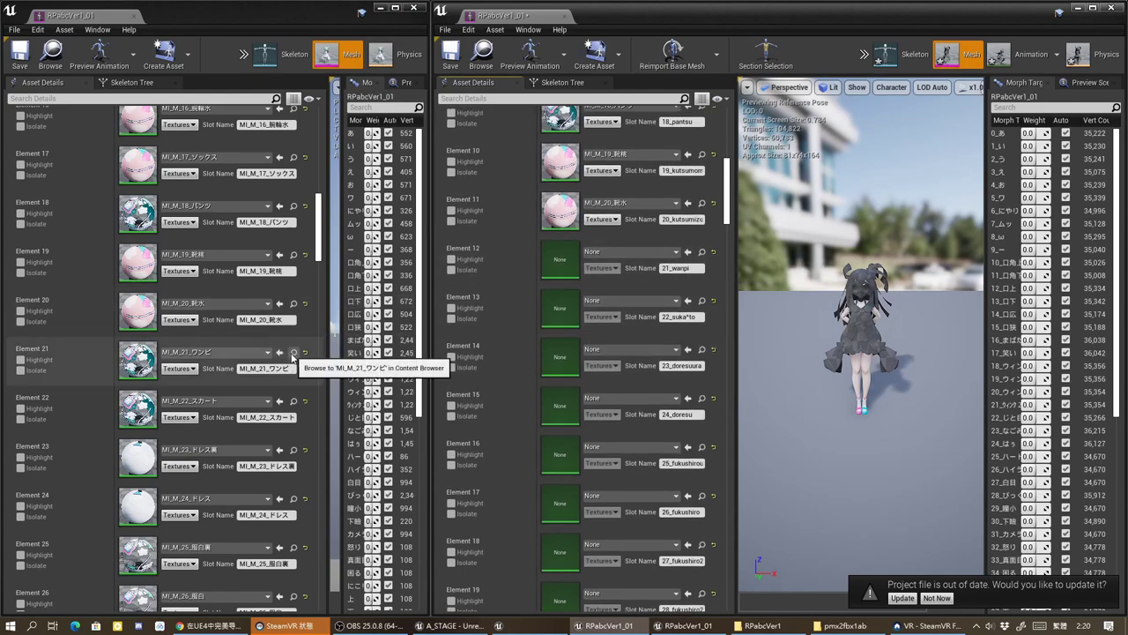
left_click(689, 255)
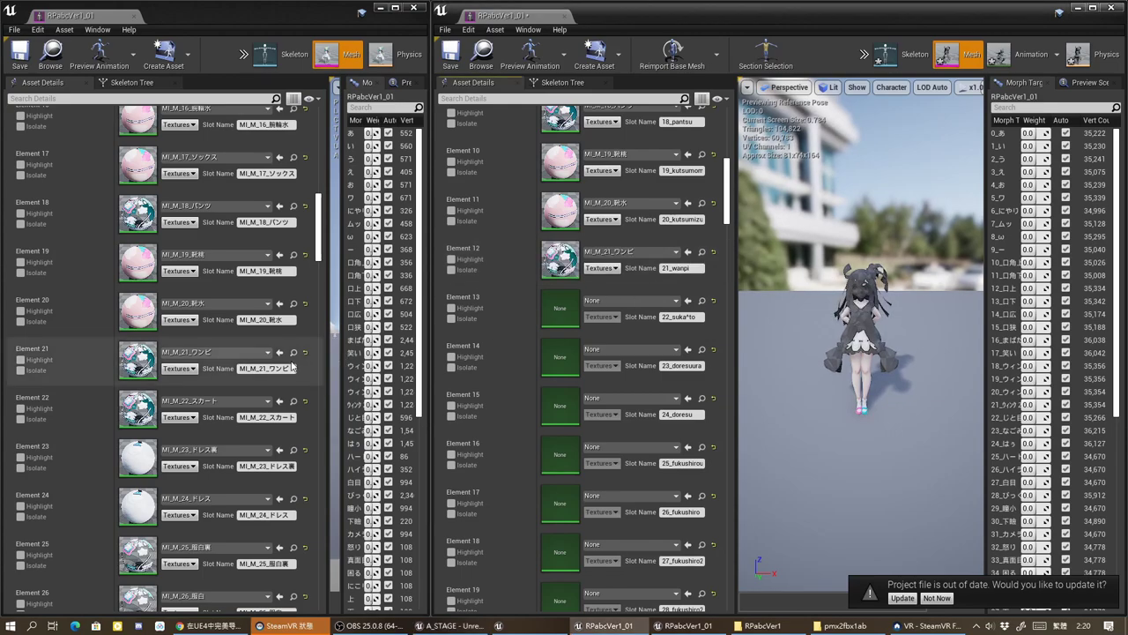
Step: Assign MI_M_22_スカート, MI_M_24_ドレス and MI_M_26_服白 to Elements 13–17
scroll(292, 368, "down", 2)
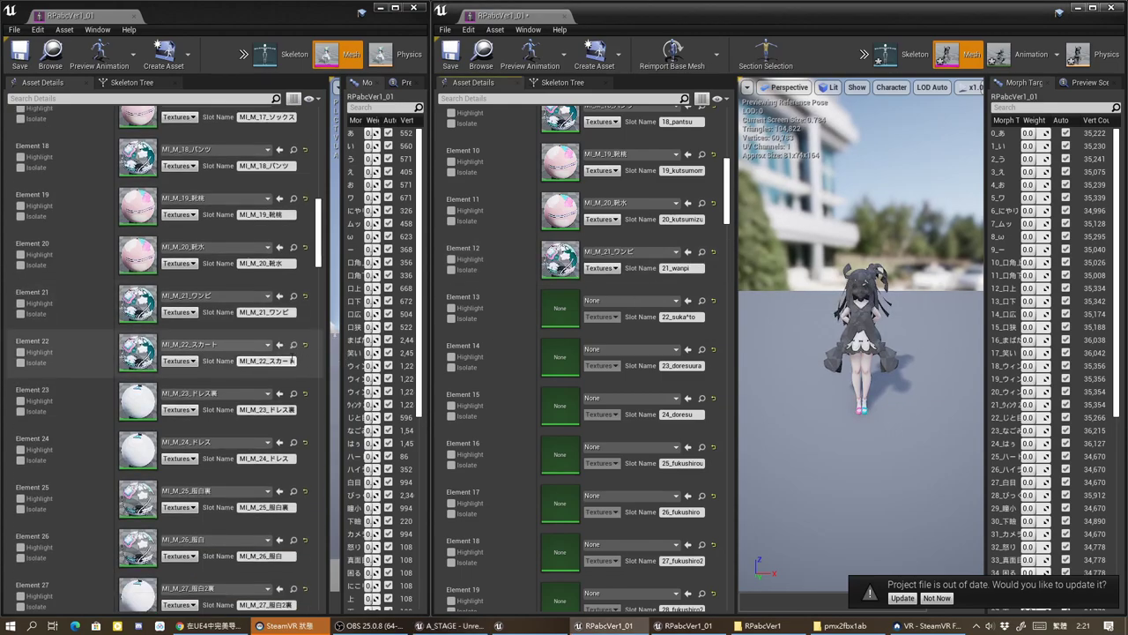
left_click(689, 300)
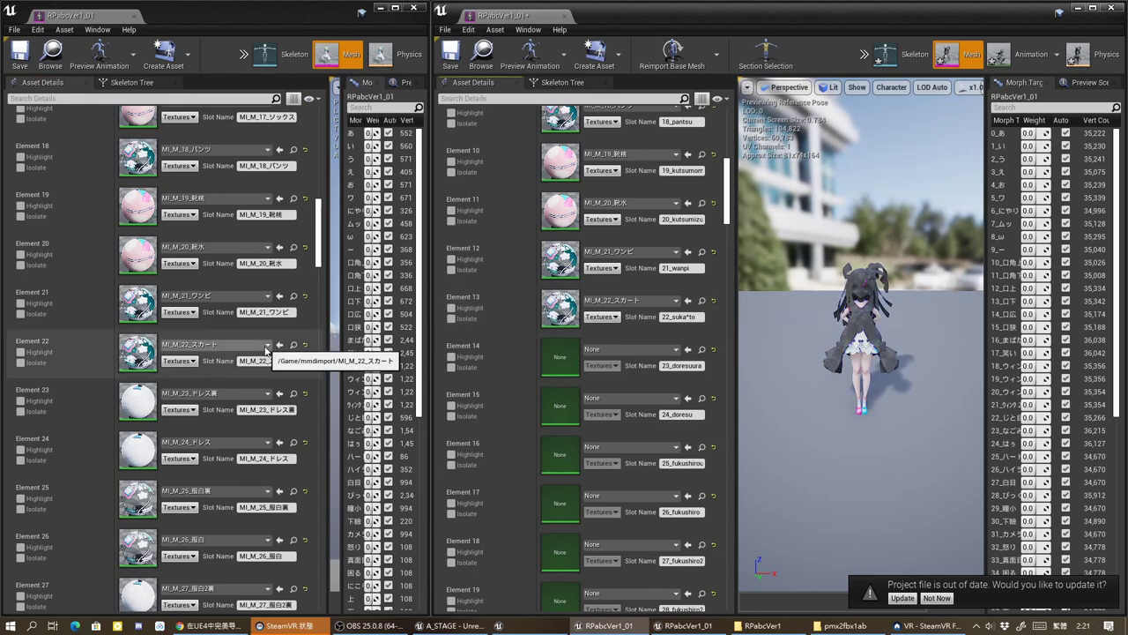
scroll(266, 351, "down", 2)
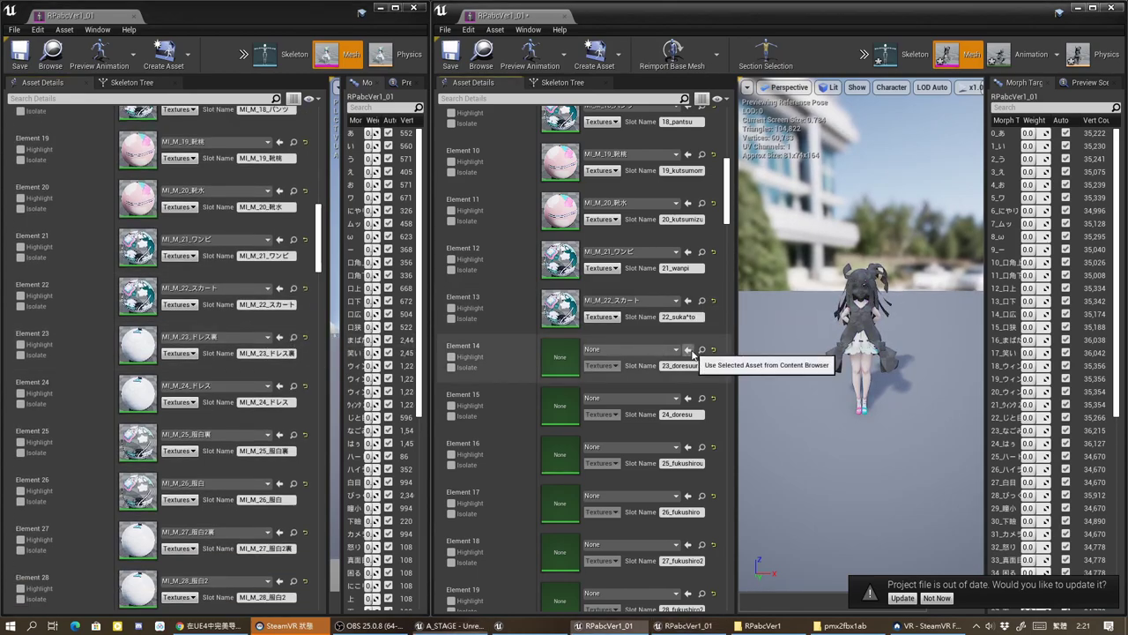
scroll(266, 346, "down", 2)
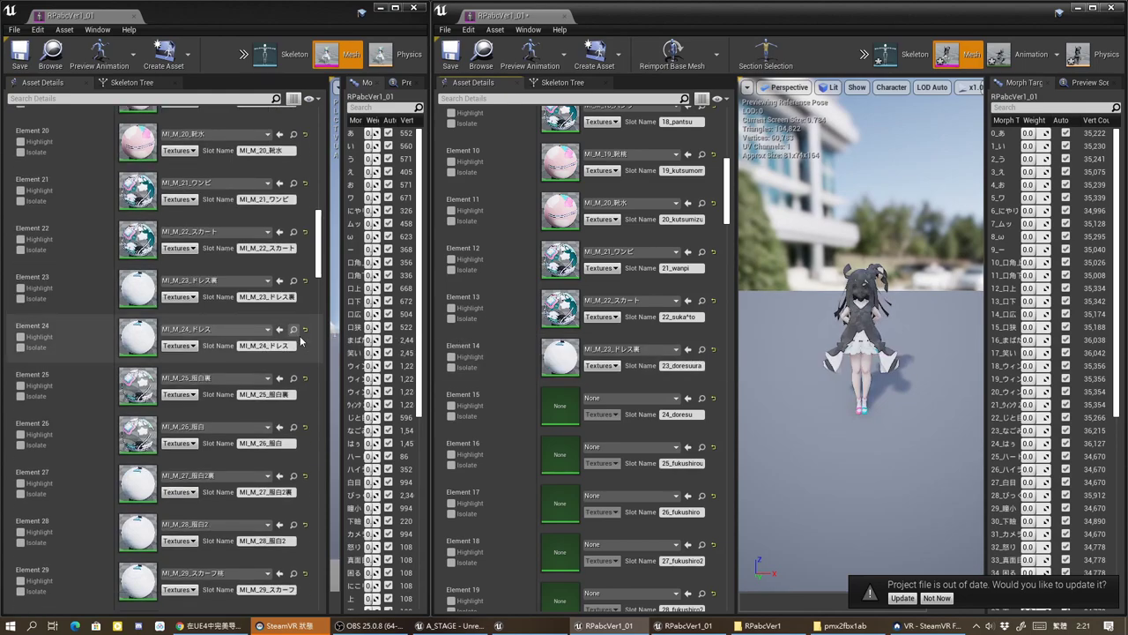
scroll(301, 340, "down", 1)
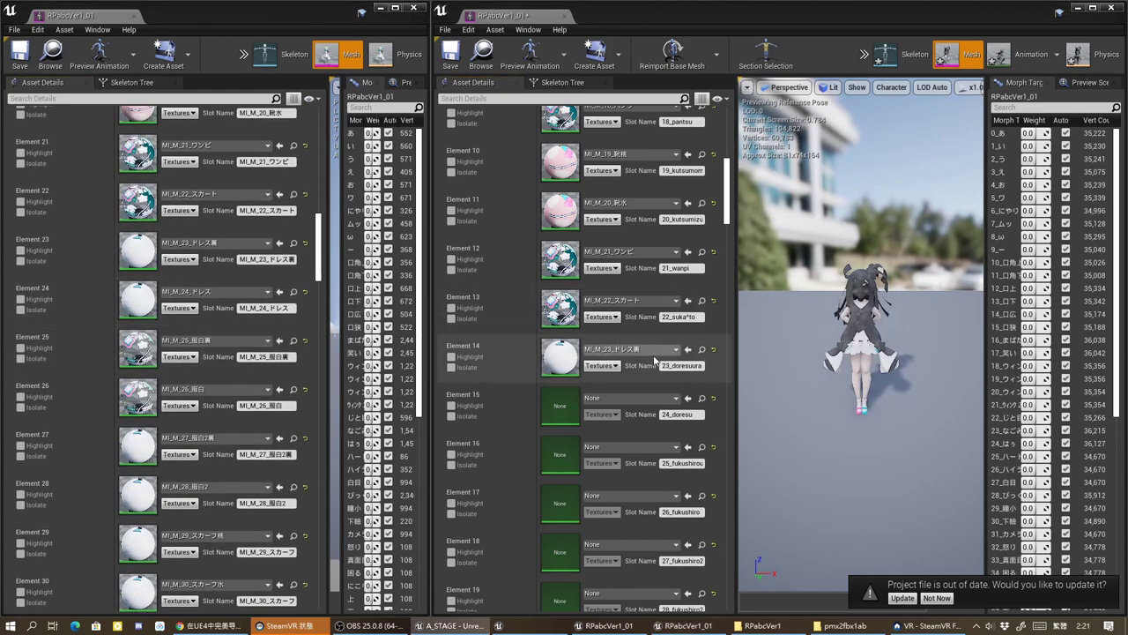
scroll(654, 359, "down", 1)
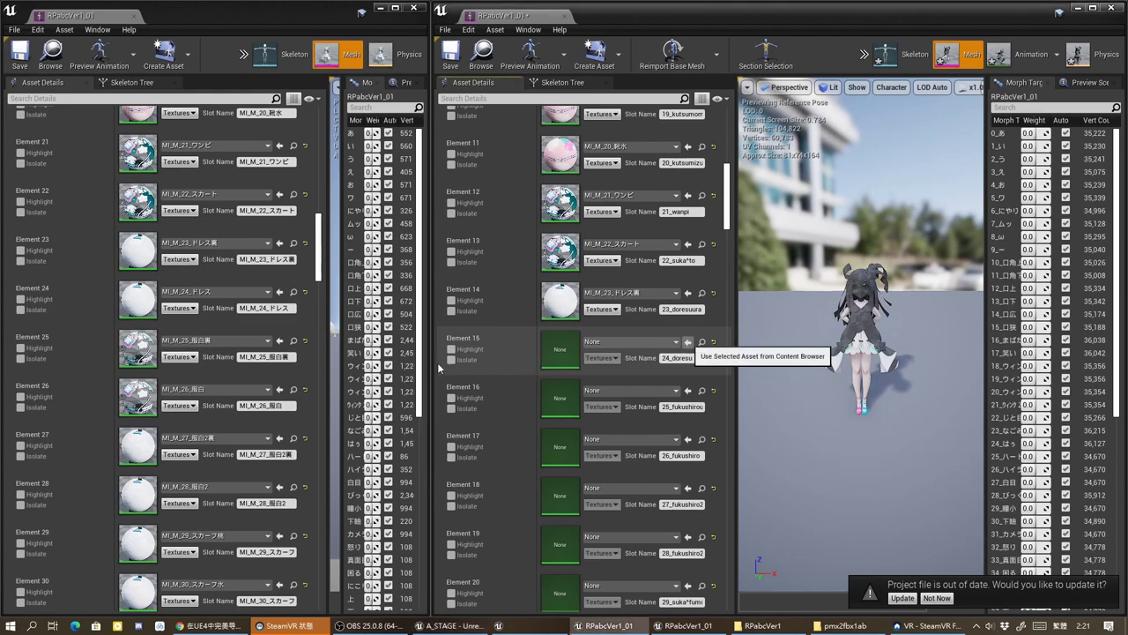
left_click(688, 341)
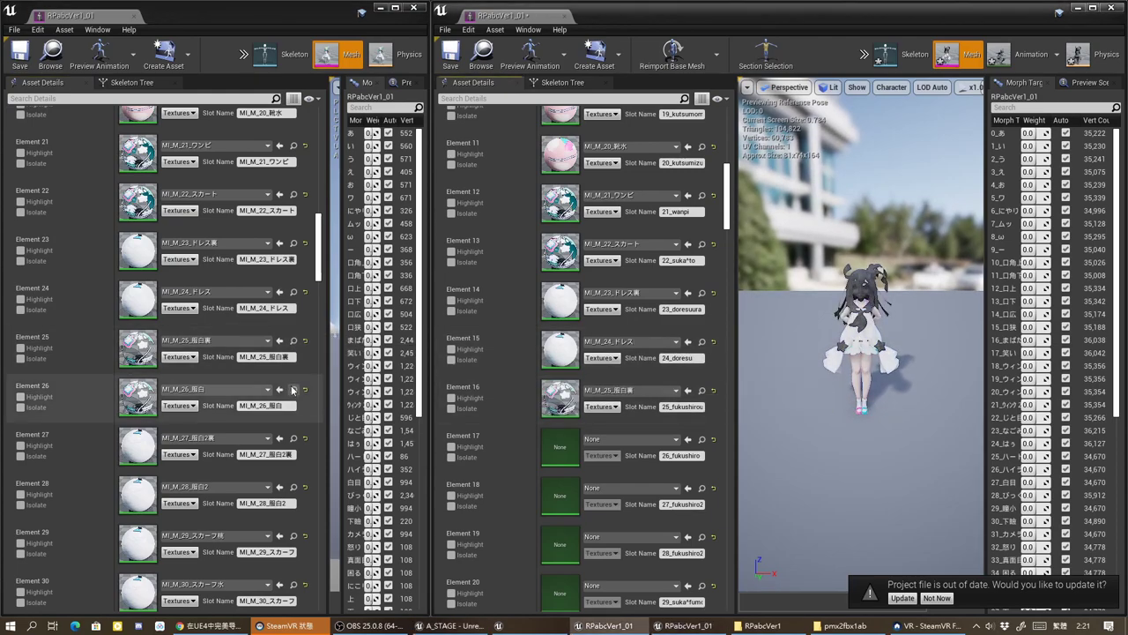
left_click(293, 340)
left_click(688, 389)
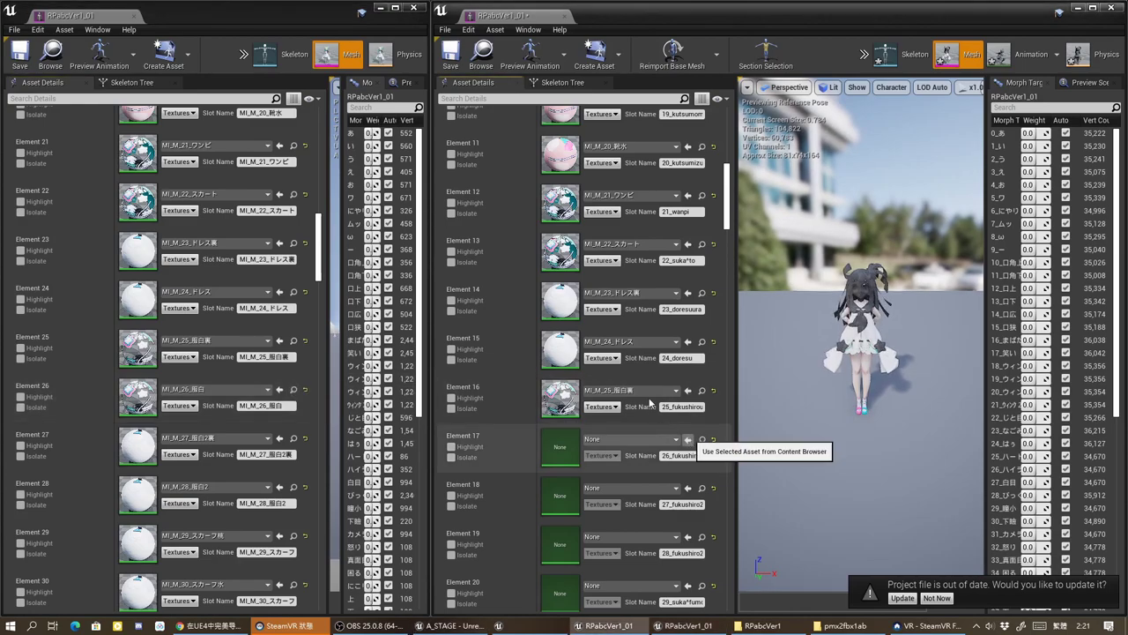
left_click(688, 439)
scroll(628, 344, "down", 5)
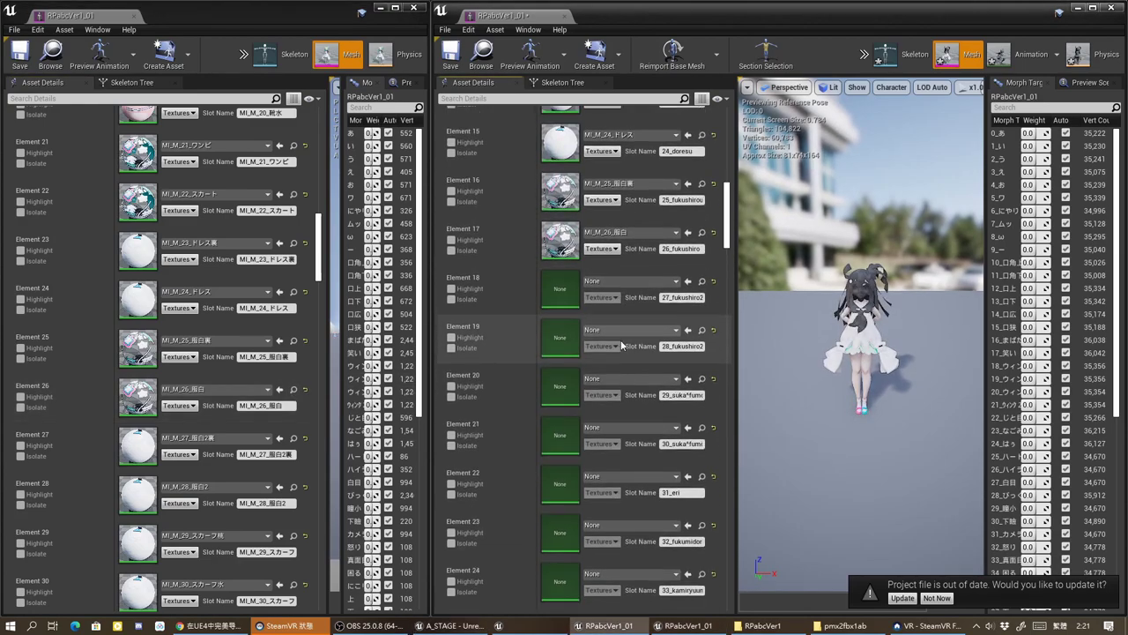
Step: Assign MI_M_27_服白2裏, MI_M_28_服白2 and the scarf material to Elements 18–20
left_click(293, 437)
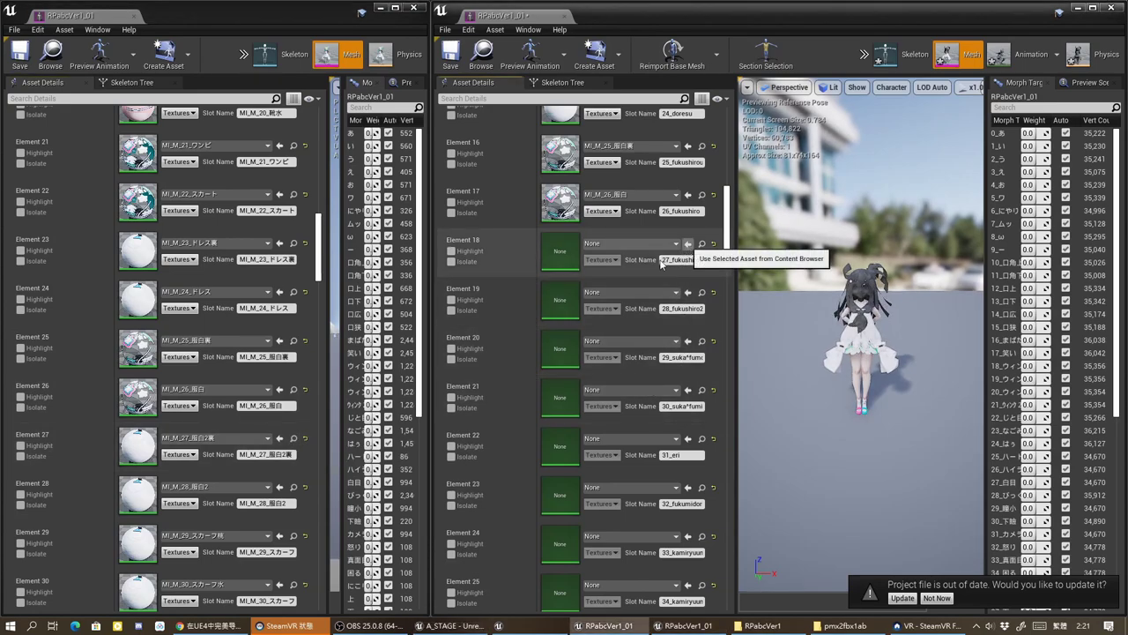
left_click(688, 244)
left_click(293, 487)
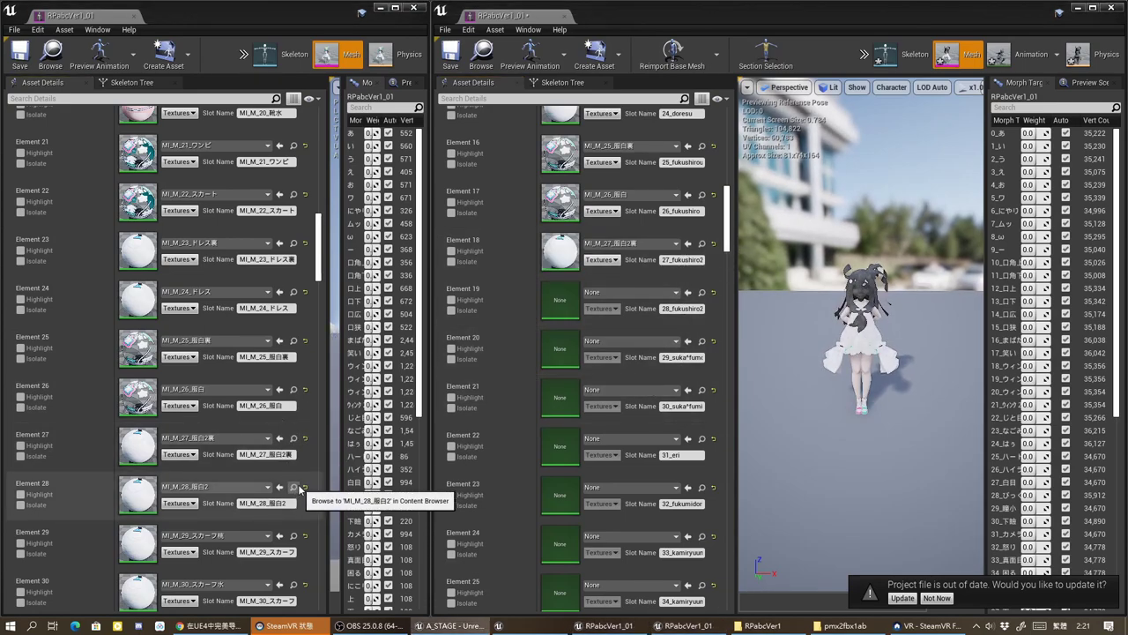
left_click(688, 293)
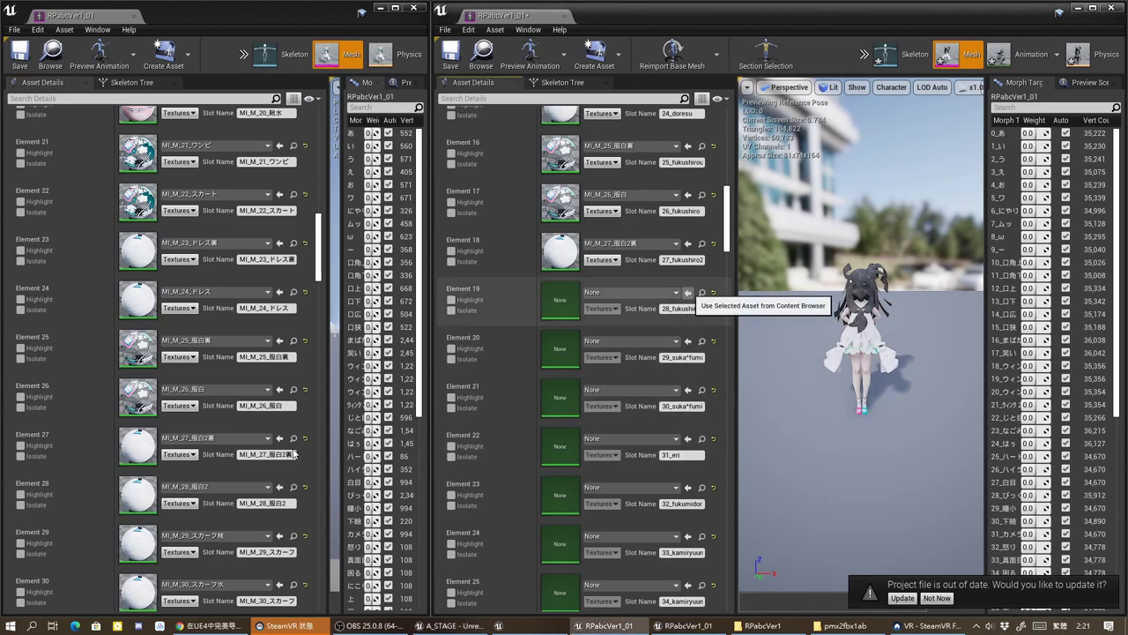
left_click(293, 535)
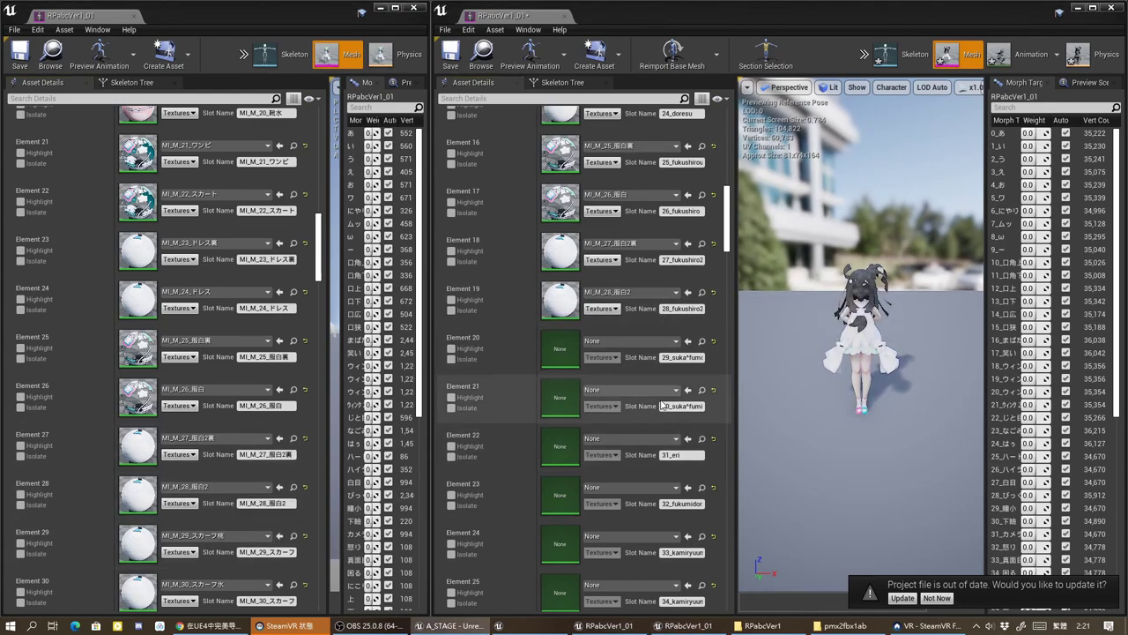
left_click(689, 344)
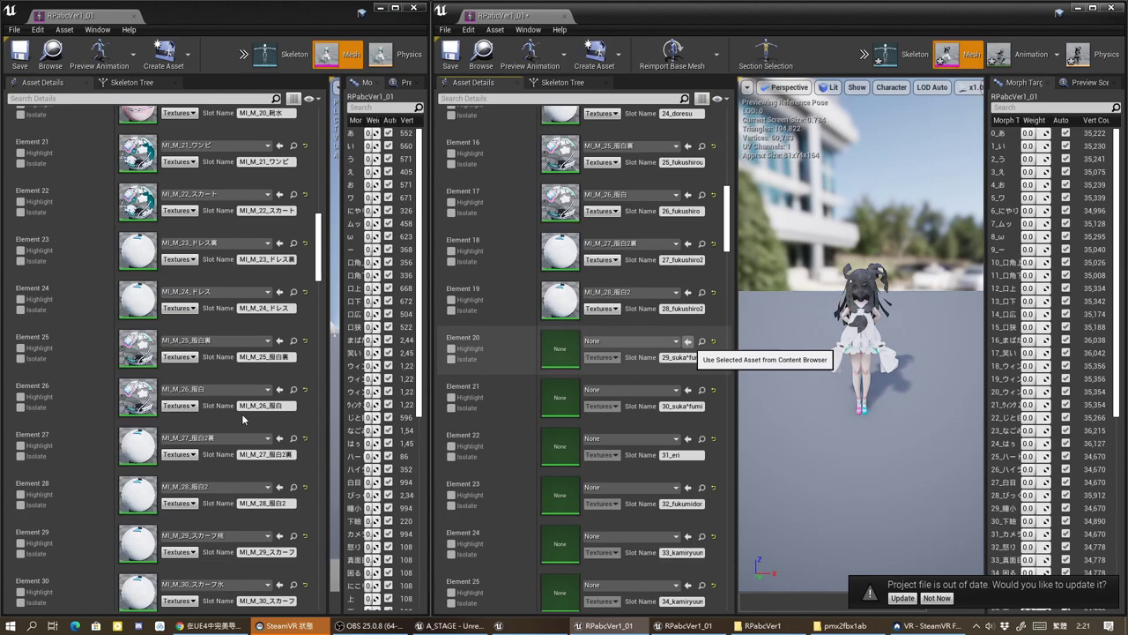
Step: Assign MI_M_30_スカーフ水, MI_M_31_襟 and MI_M_32_服線 to Elements 21–23
scroll(255, 406, "down", 3)
scroll(273, 388, "down", 1)
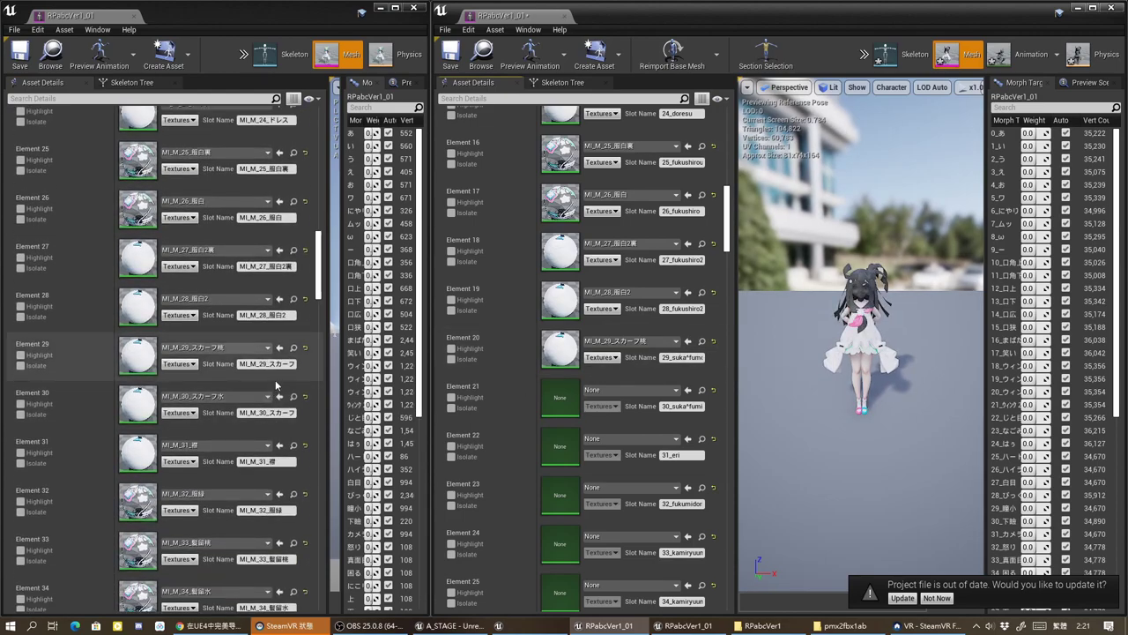
scroll(276, 385, "down", 1)
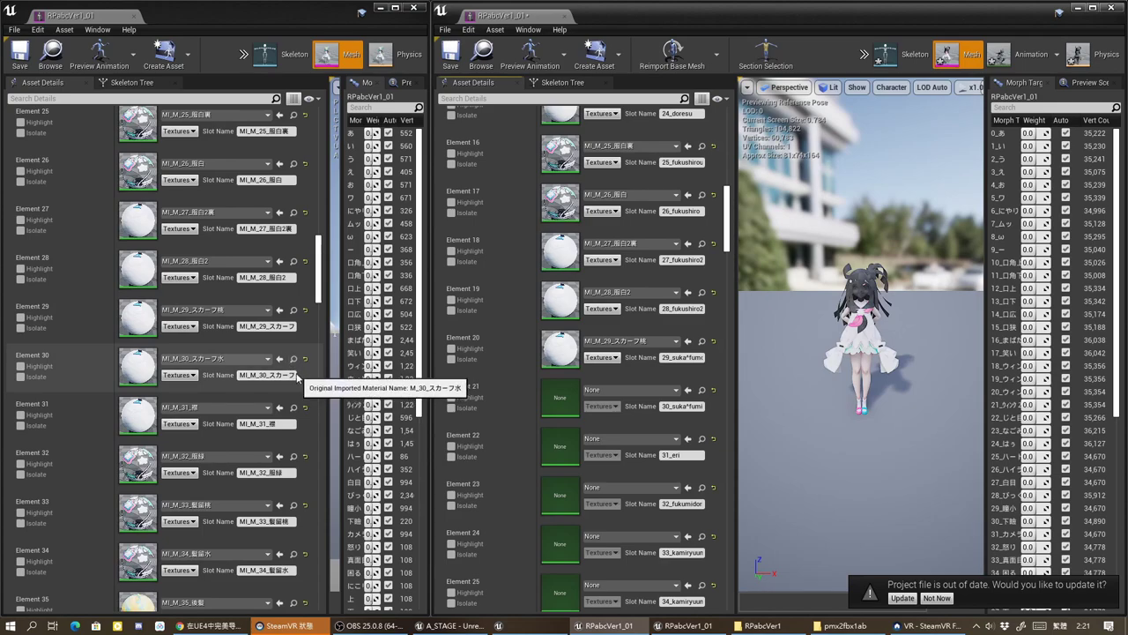
left_click(295, 361)
left_click(688, 392)
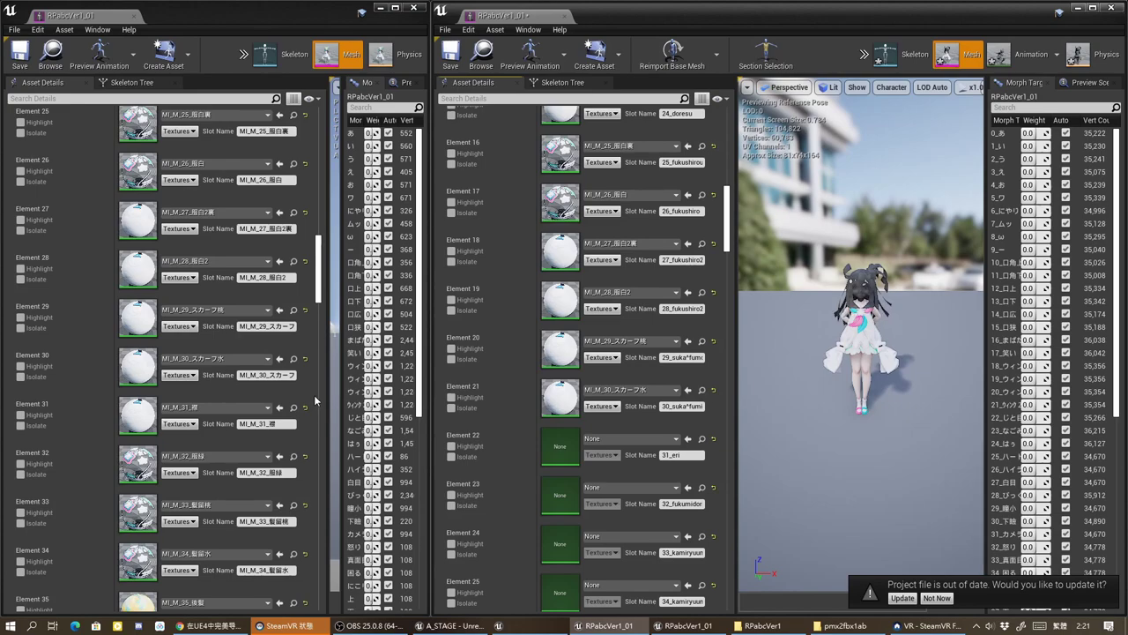
left_click(293, 409)
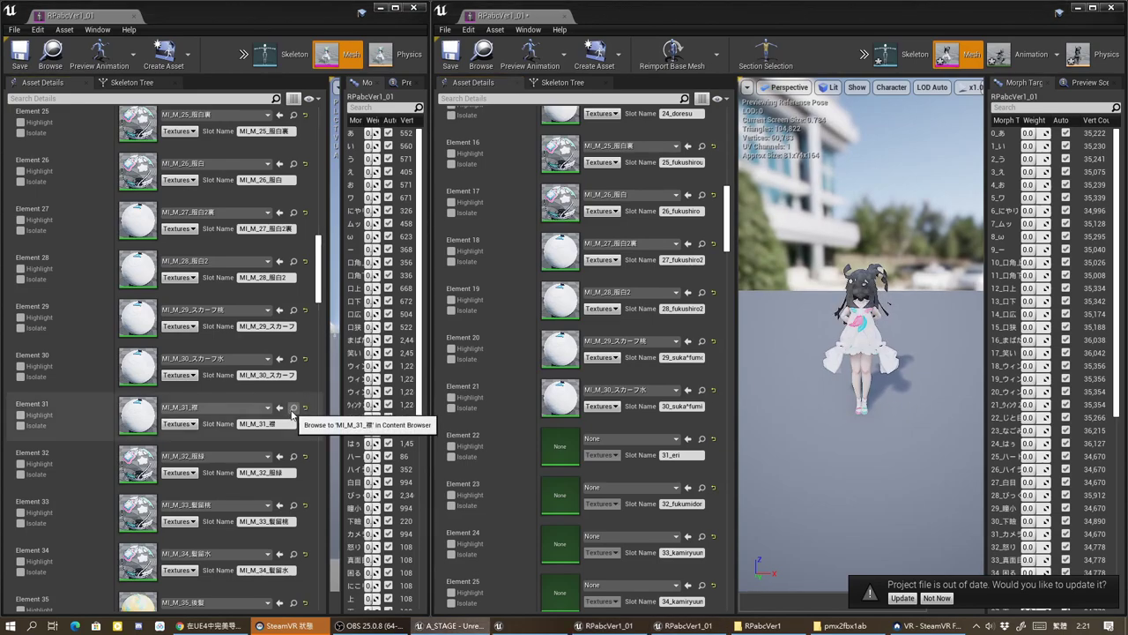
left_click(689, 439)
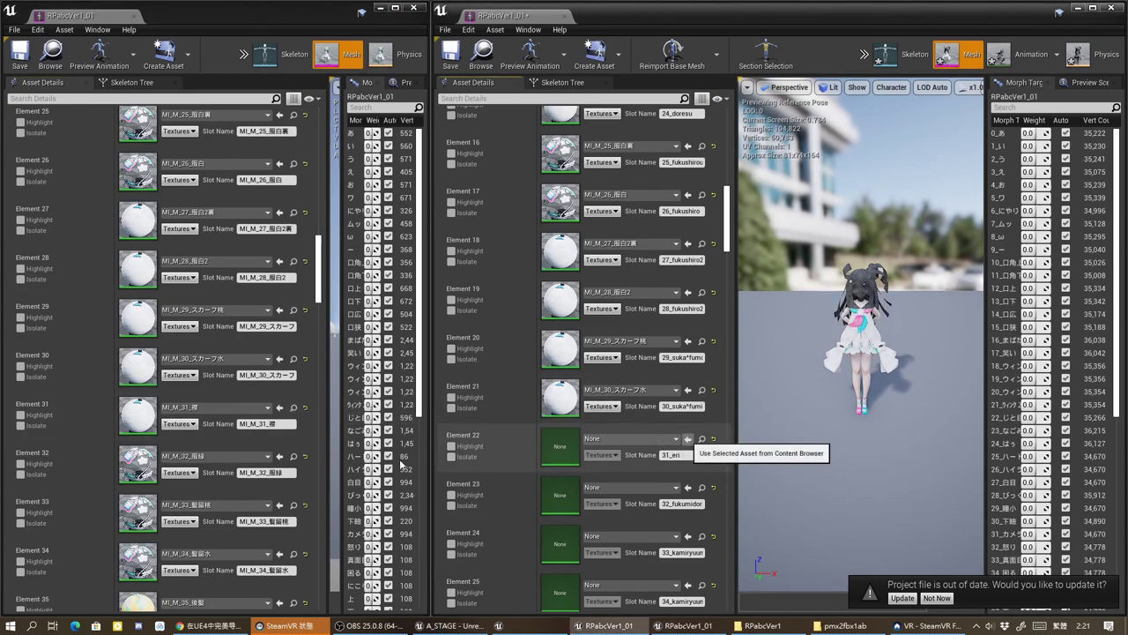
left_click(294, 456)
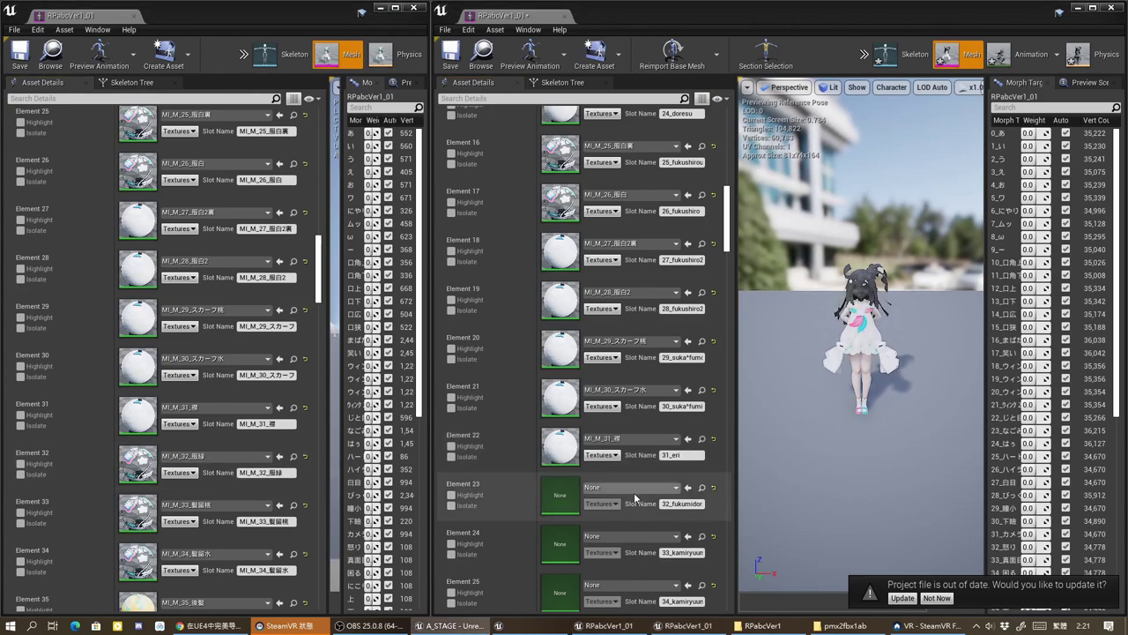
left_click(689, 489)
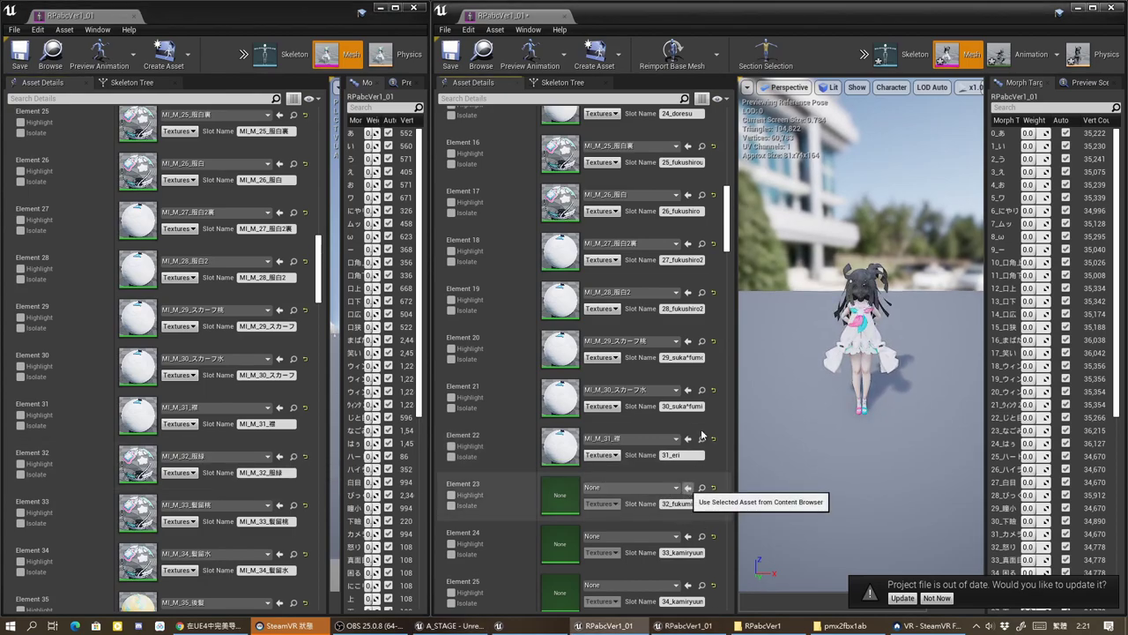
Step: Assign MI_M_33_髪留桃, MI_M_34_髪留水 and MI_M_35_後髪 to Elements 24–26
scroll(696, 431, "down", 3)
scroll(696, 427, "down", 1)
scroll(696, 425, "down", 1)
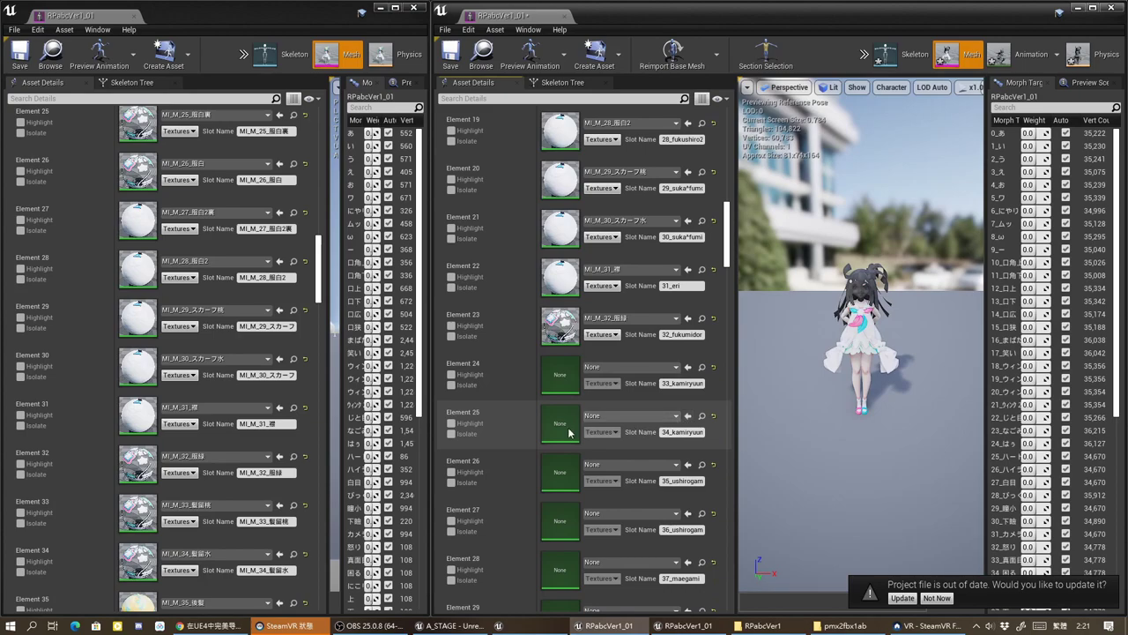
left_click(292, 508)
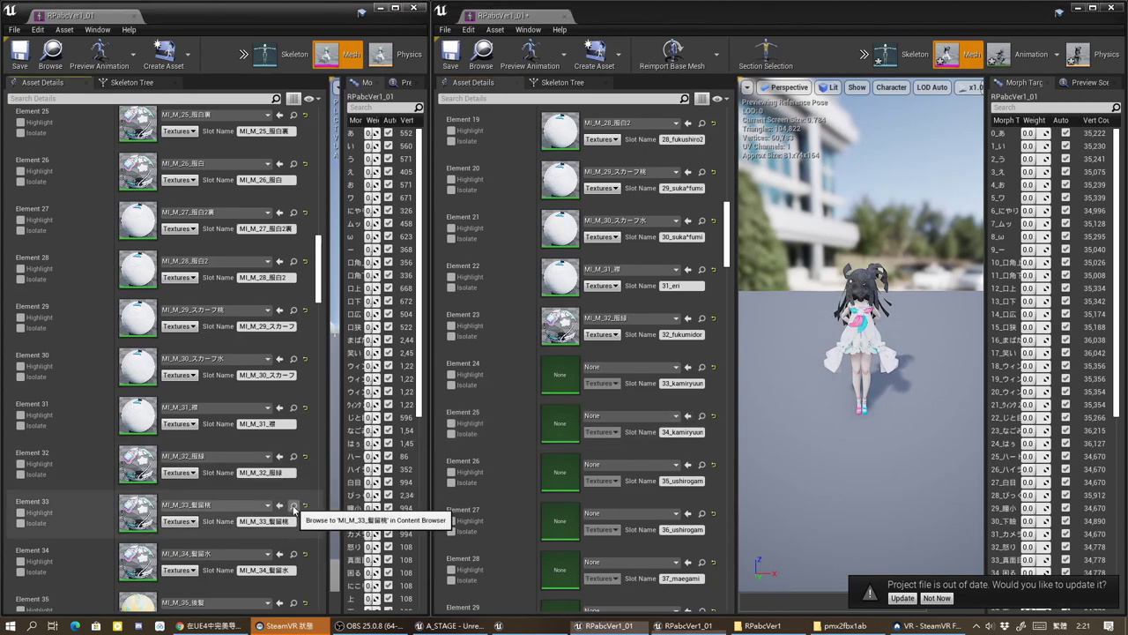
left_click(688, 369)
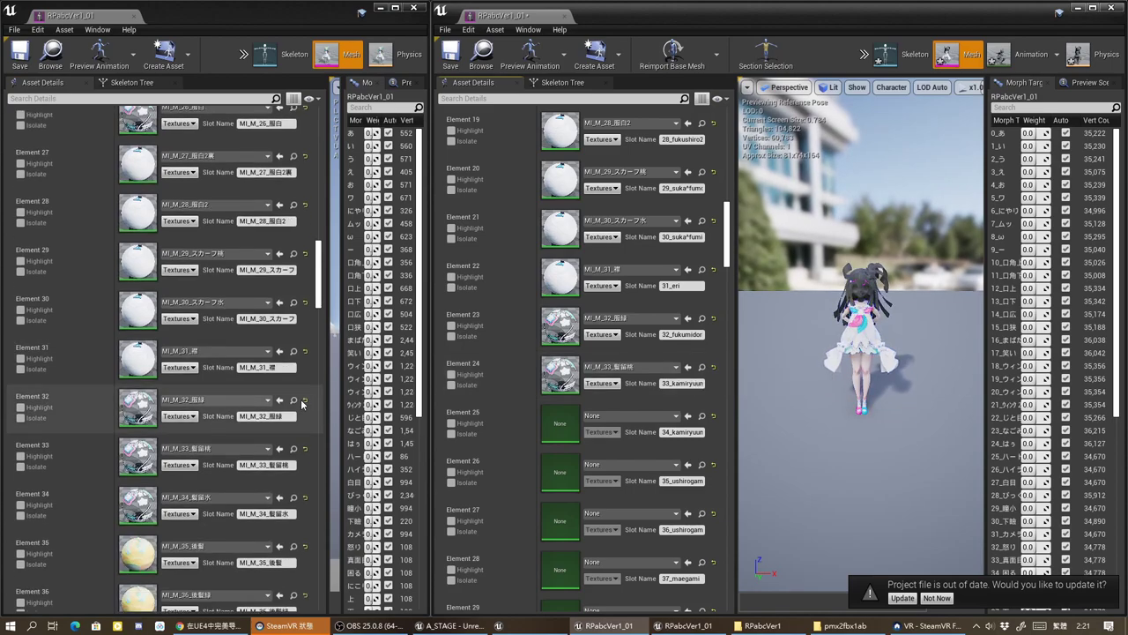
scroll(304, 404, "down", 1)
scroll(303, 402, "down", 2)
scroll(301, 400, "down", 2)
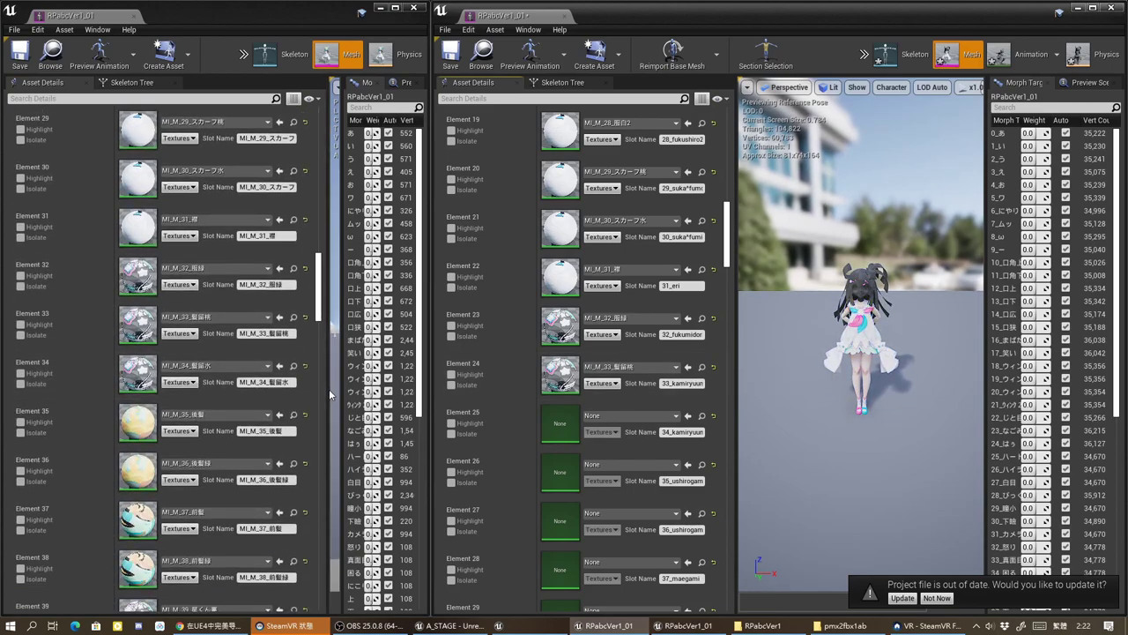
left_click(294, 370)
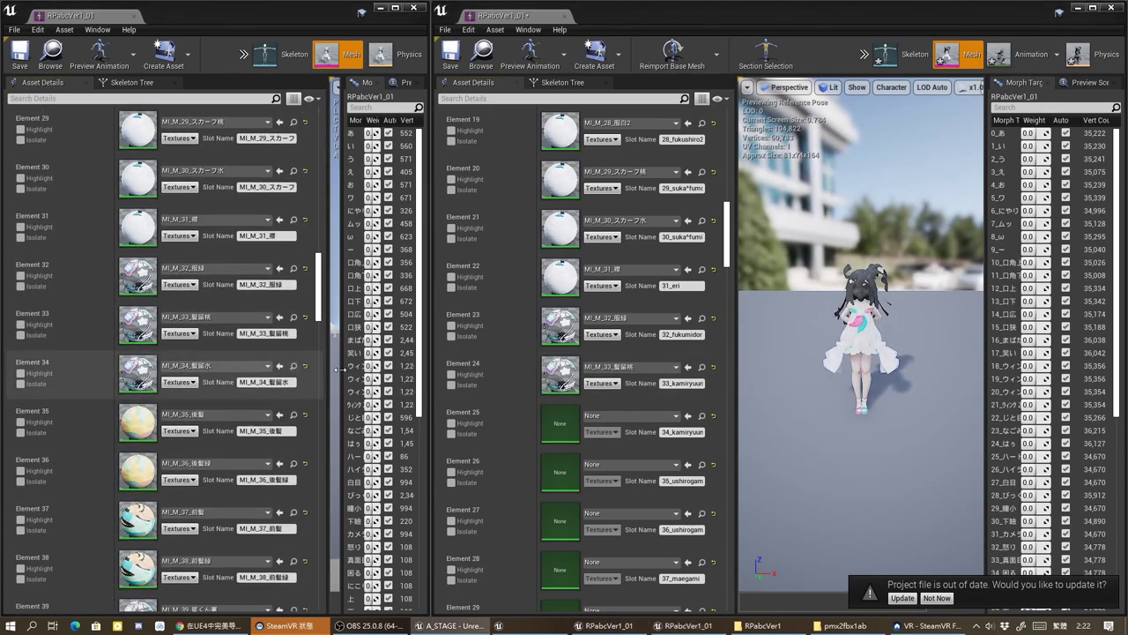
left_click(688, 416)
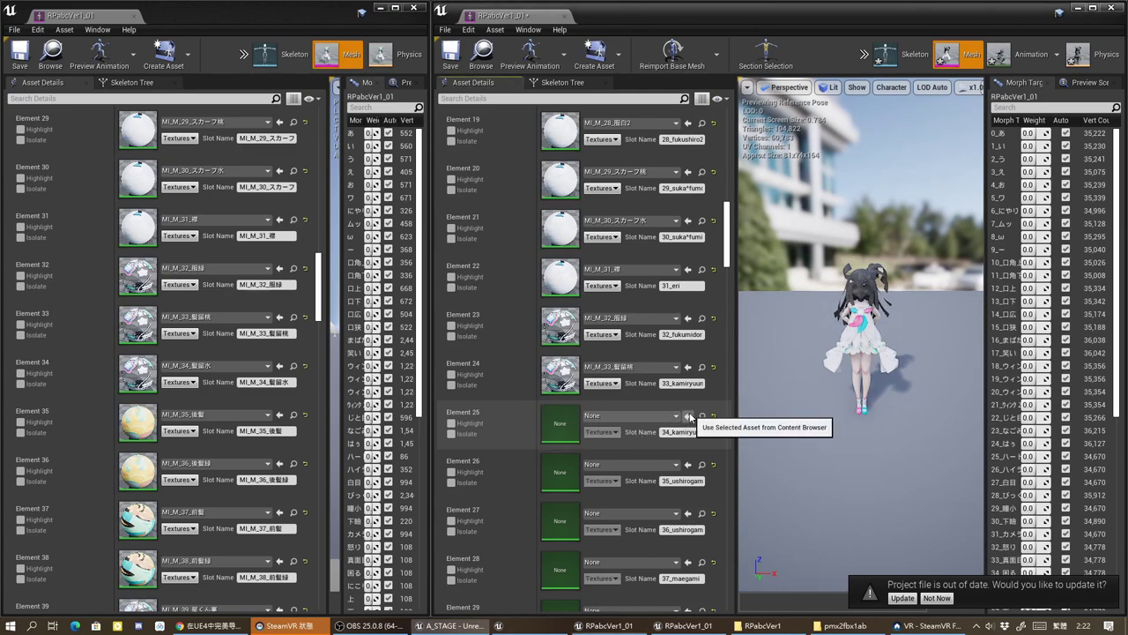
left_click(294, 415)
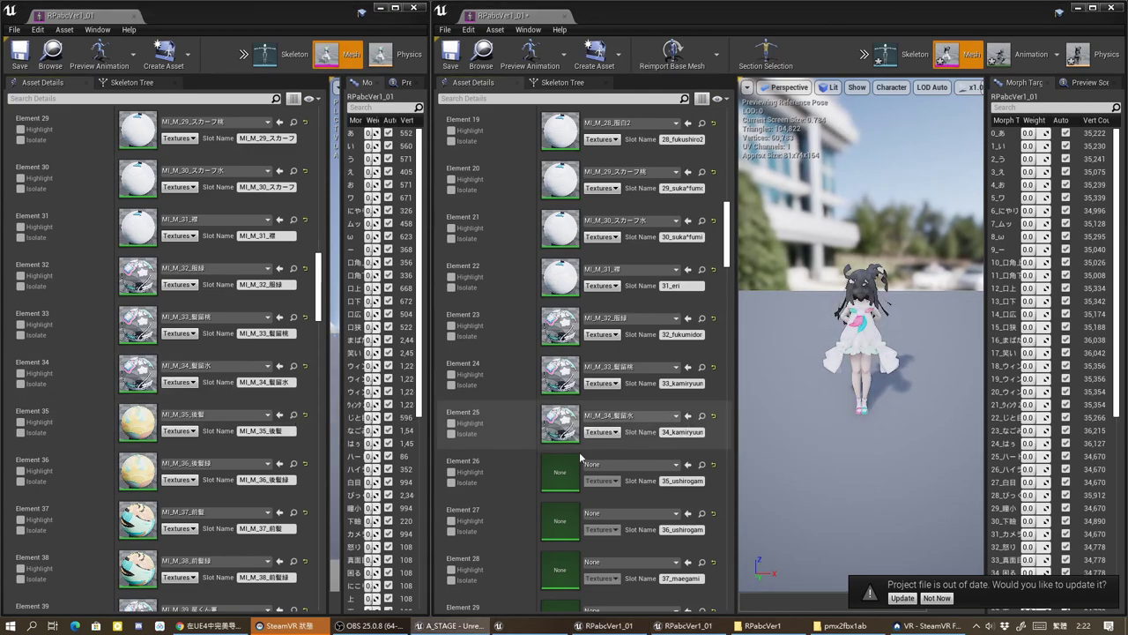
left_click(689, 466)
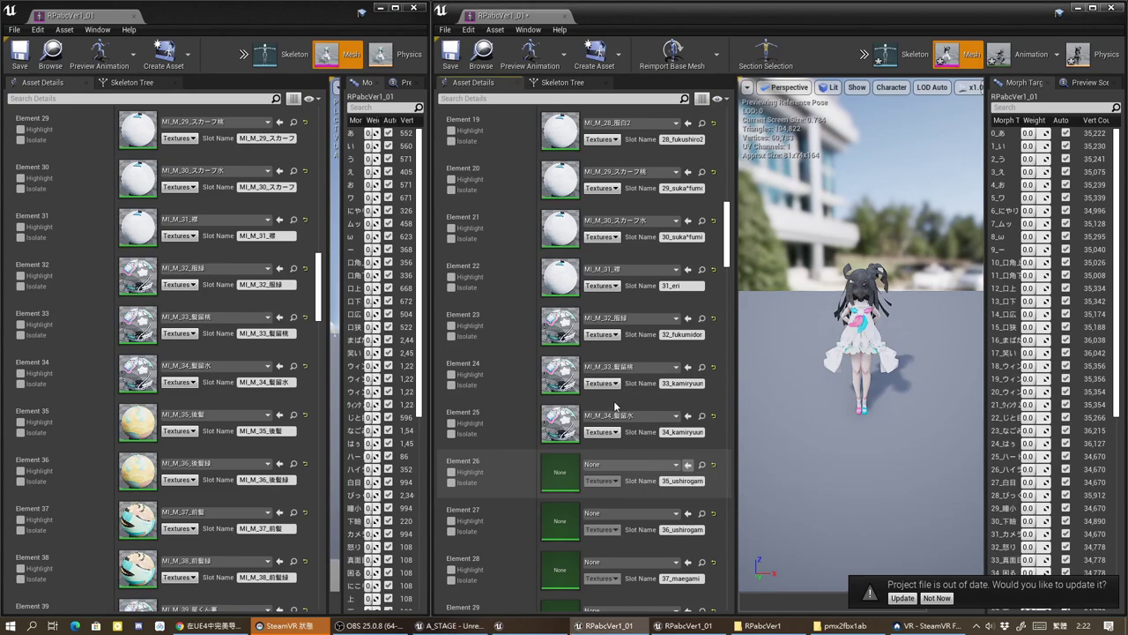
Step: Assign MI_M_36_後髪緑, MI_M_37_前髪 and MI_M_38_前髪緑 to Elements 27–29
scroll(614, 405, "down", 5)
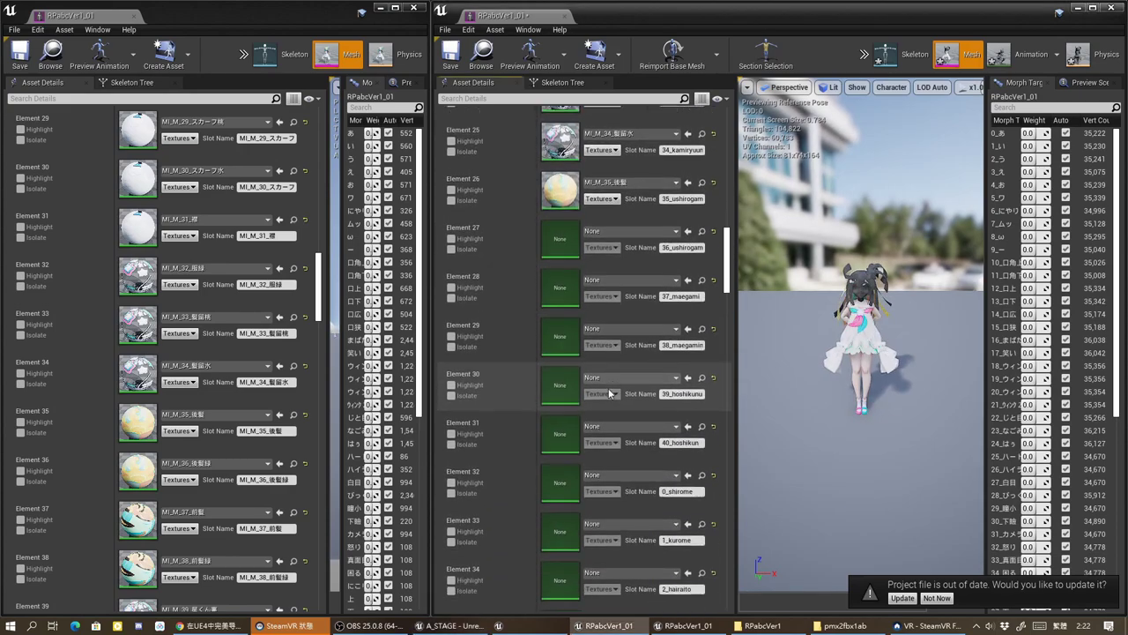
scroll(296, 387, "down", 2)
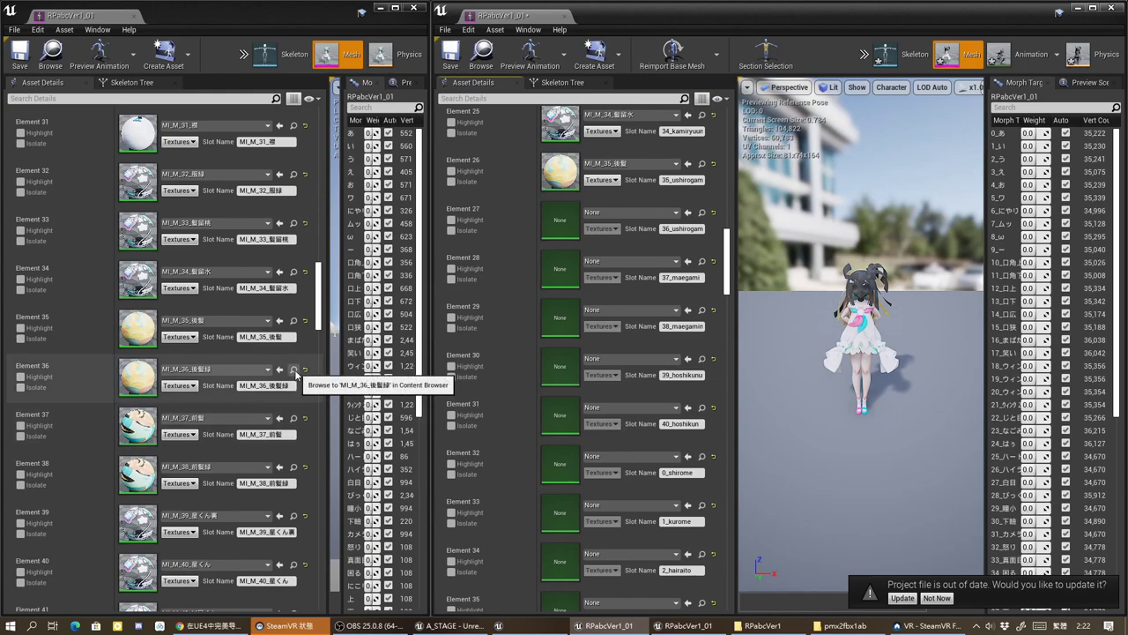
left_click(686, 213)
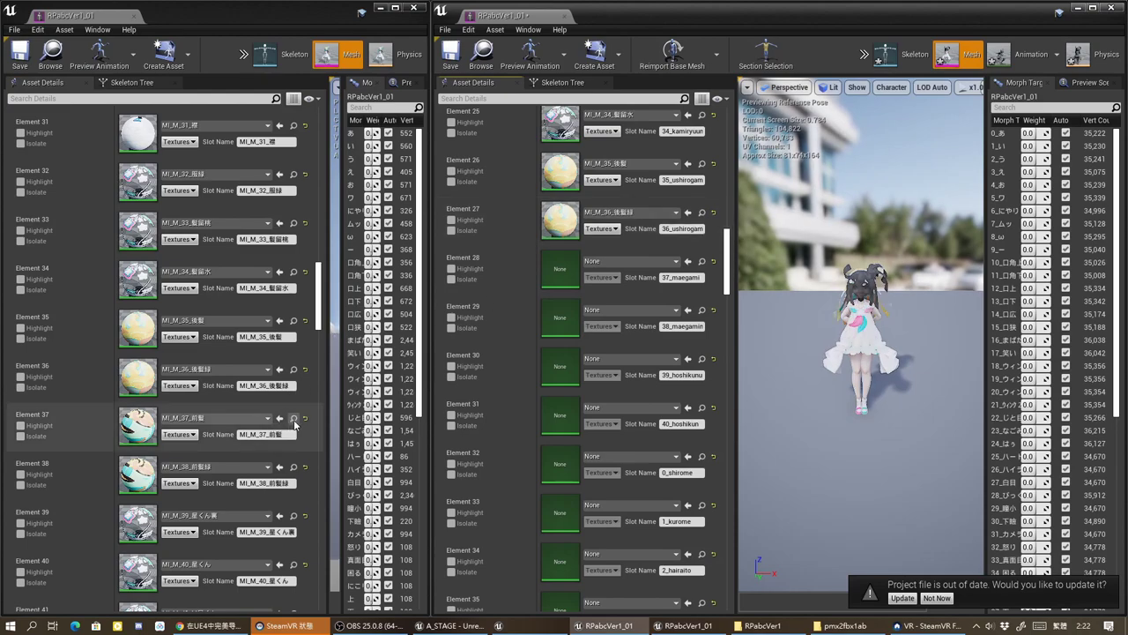
left_click(691, 262)
scroll(311, 399, "down", 3)
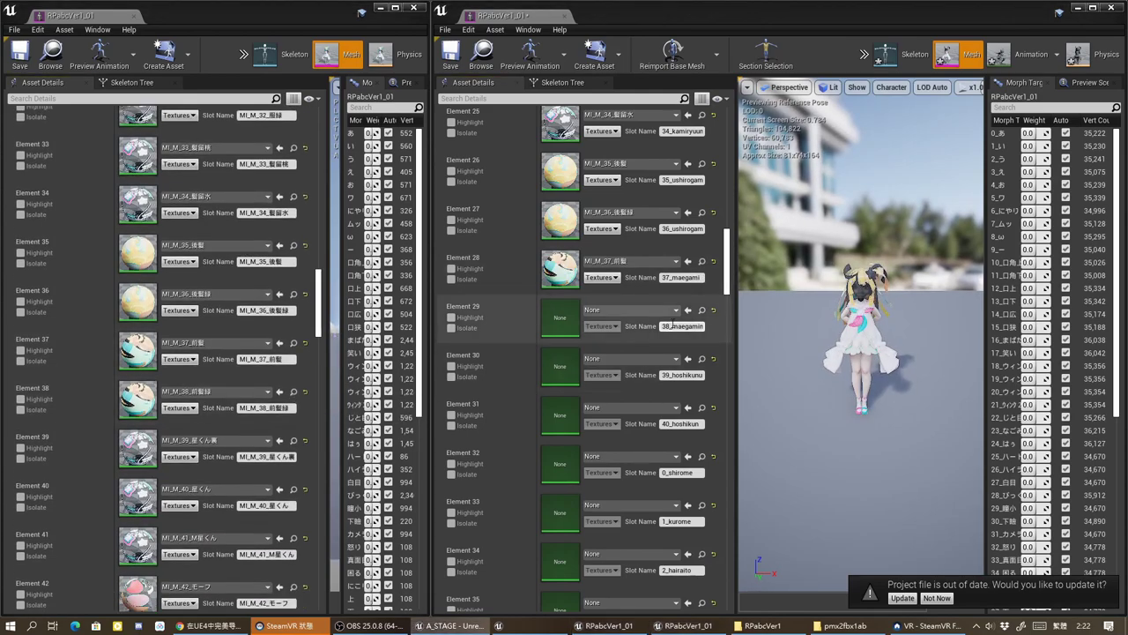
left_click(691, 313)
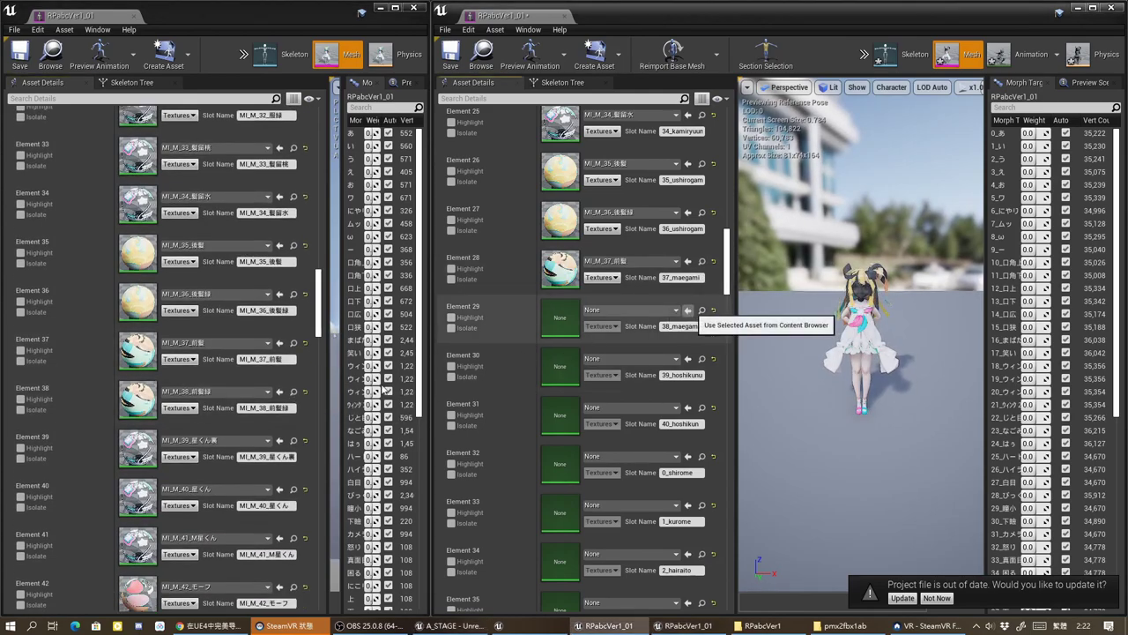
Step: Assign MI_M_39_星くん裏 and MI_M_40_星くん to Elements 30–31
left_click(294, 443)
left_click(690, 359)
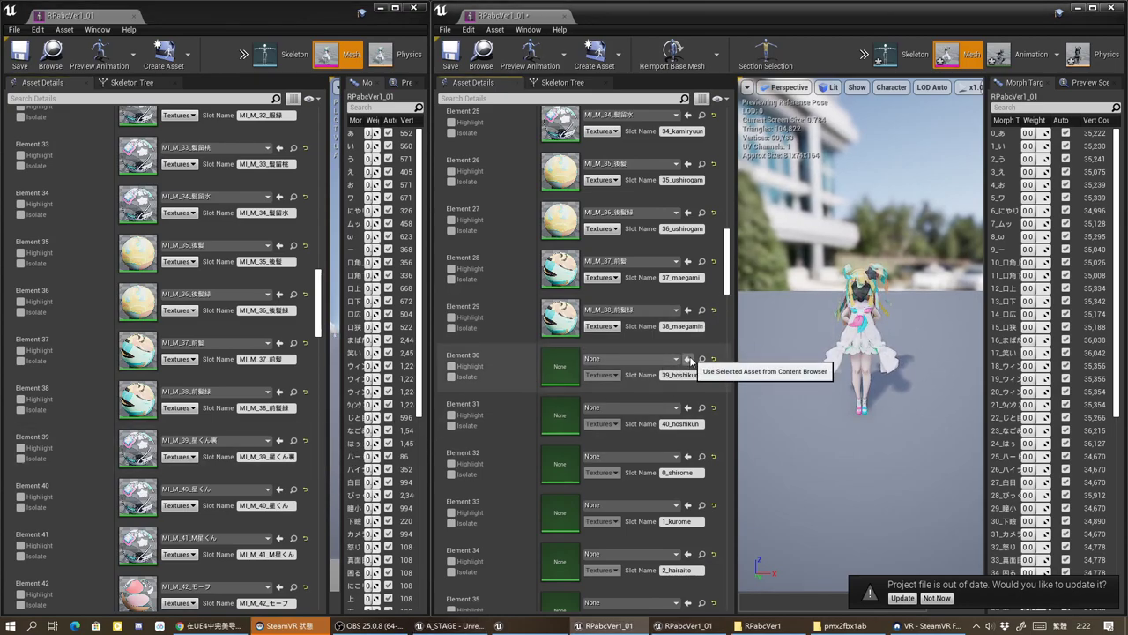
left_click(293, 490)
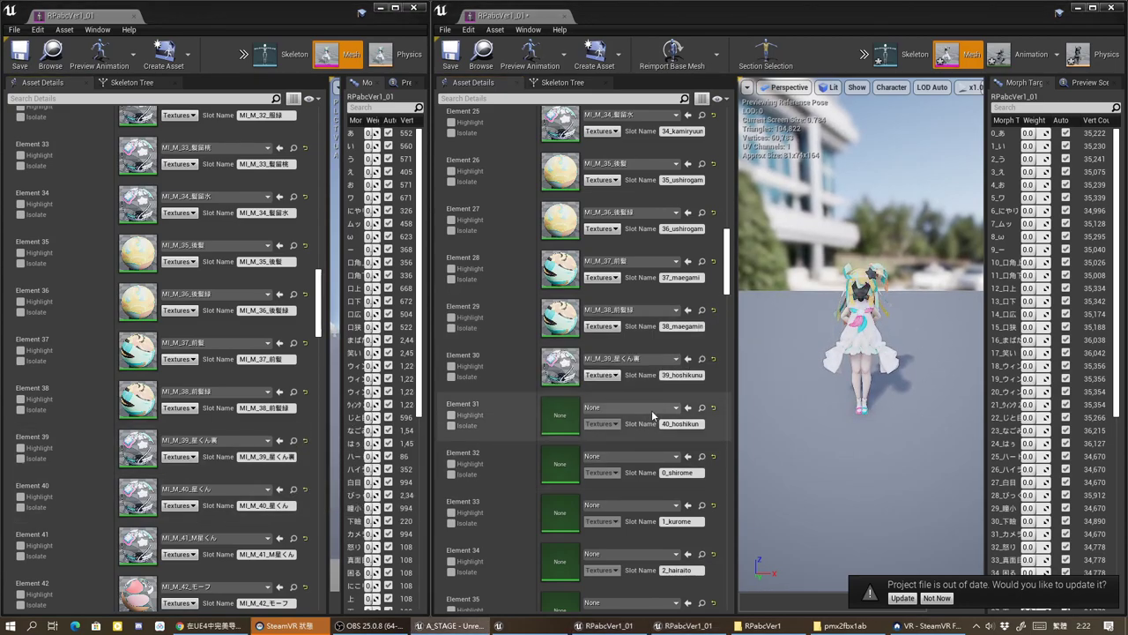
left_click(691, 410)
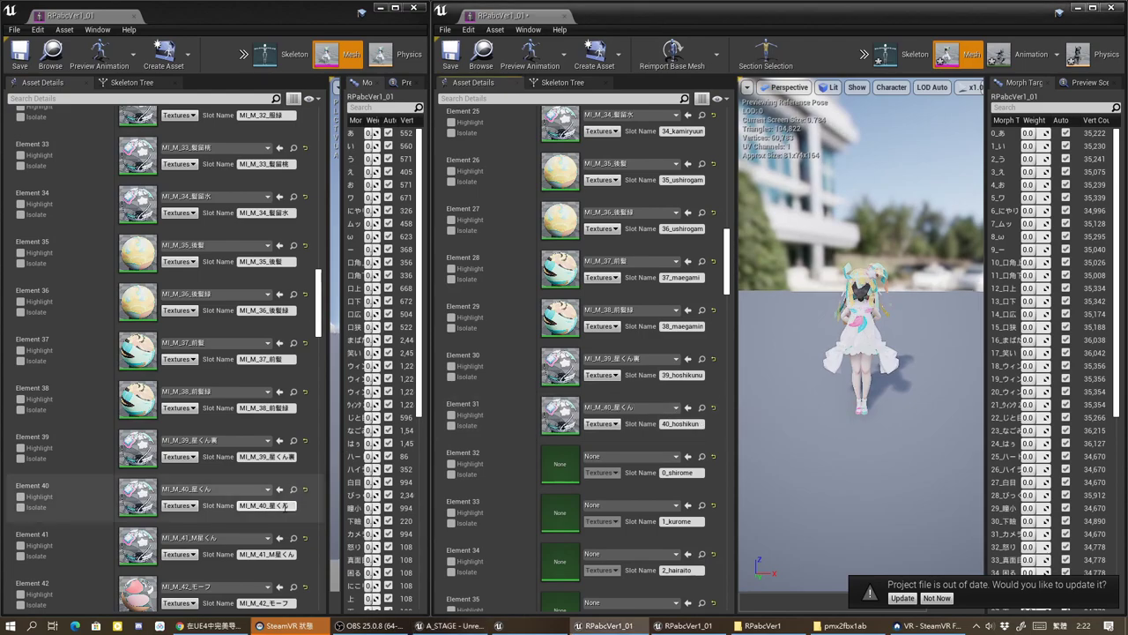
left_click(293, 539)
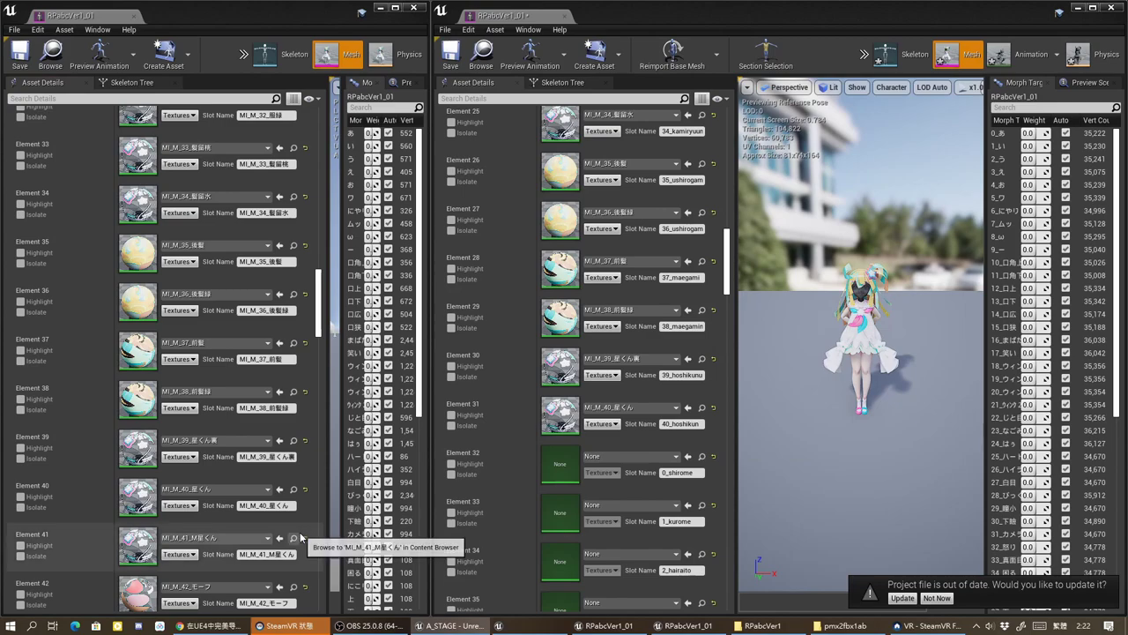
mouse_move(725, 289)
left_mouse_down()
mouse_move(723, 185)
mouse_move(719, 370)
left_mouse_up()
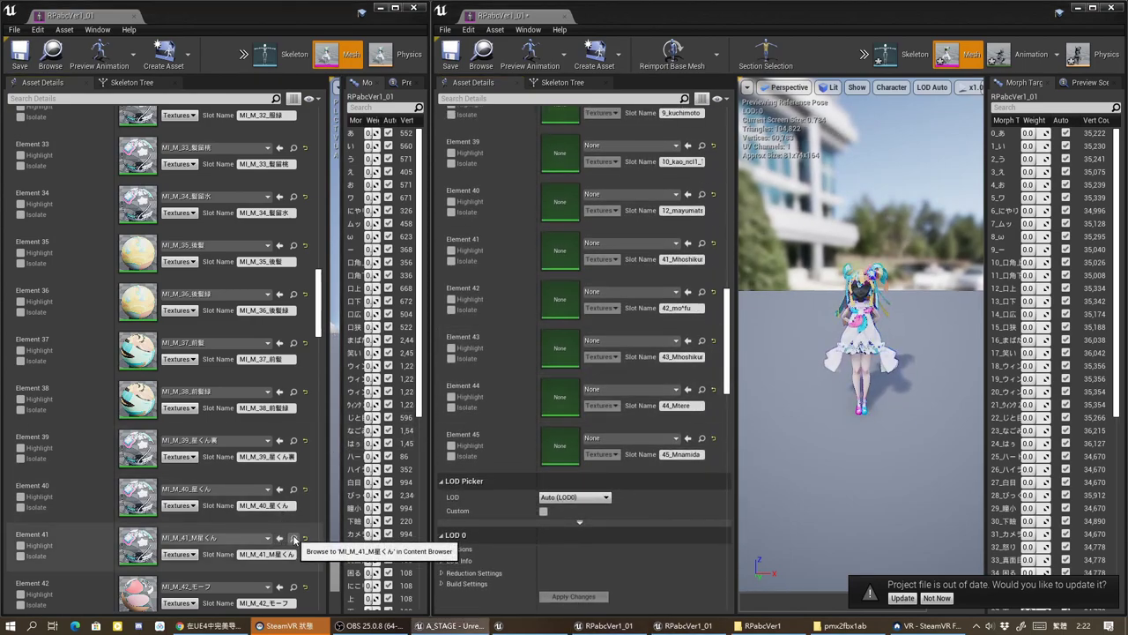
Step: Assign MI_M_41_M星くん, MI_M_42_モーフ and MI_M_43_M星くん透過 to Elements 41–43
left_click(689, 245)
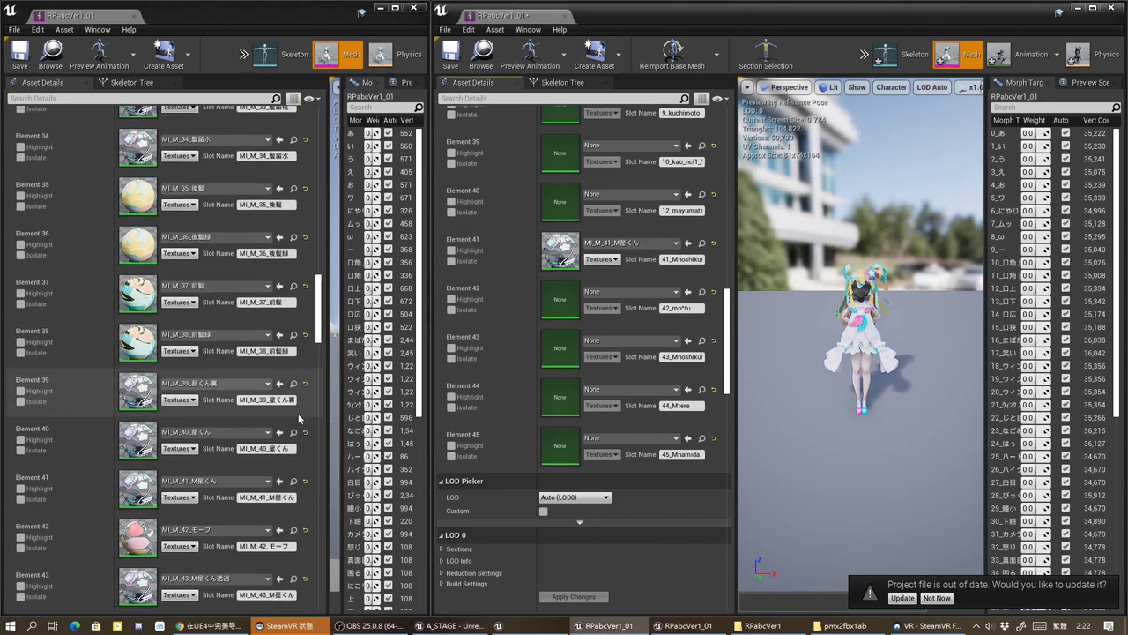
scroll(298, 410, "down", 5)
left_click(293, 418)
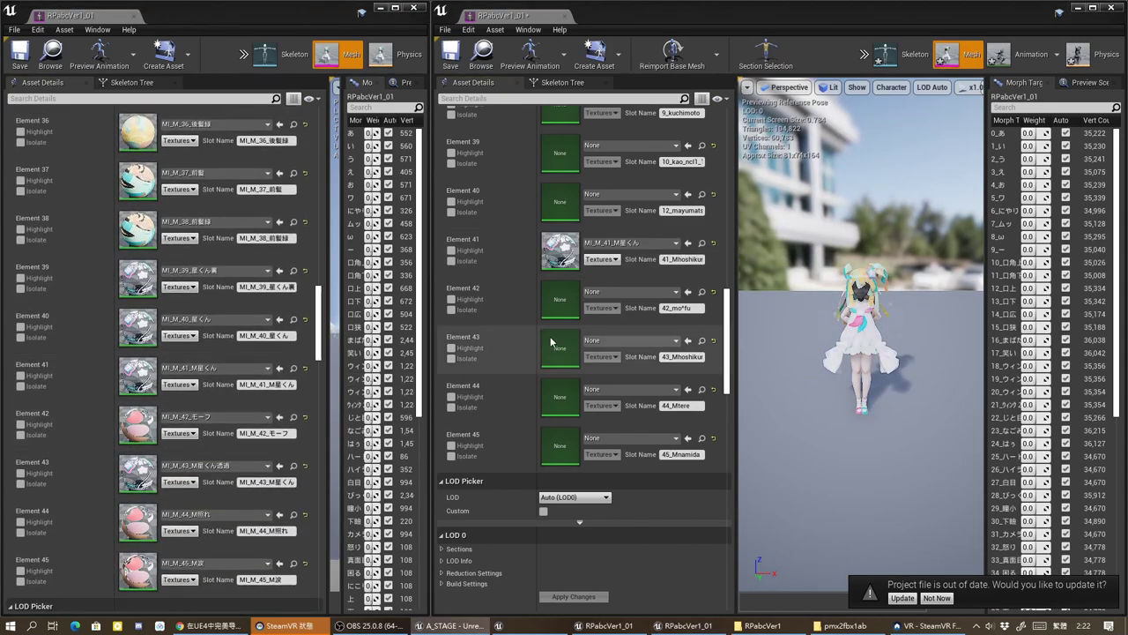
left_click(688, 293)
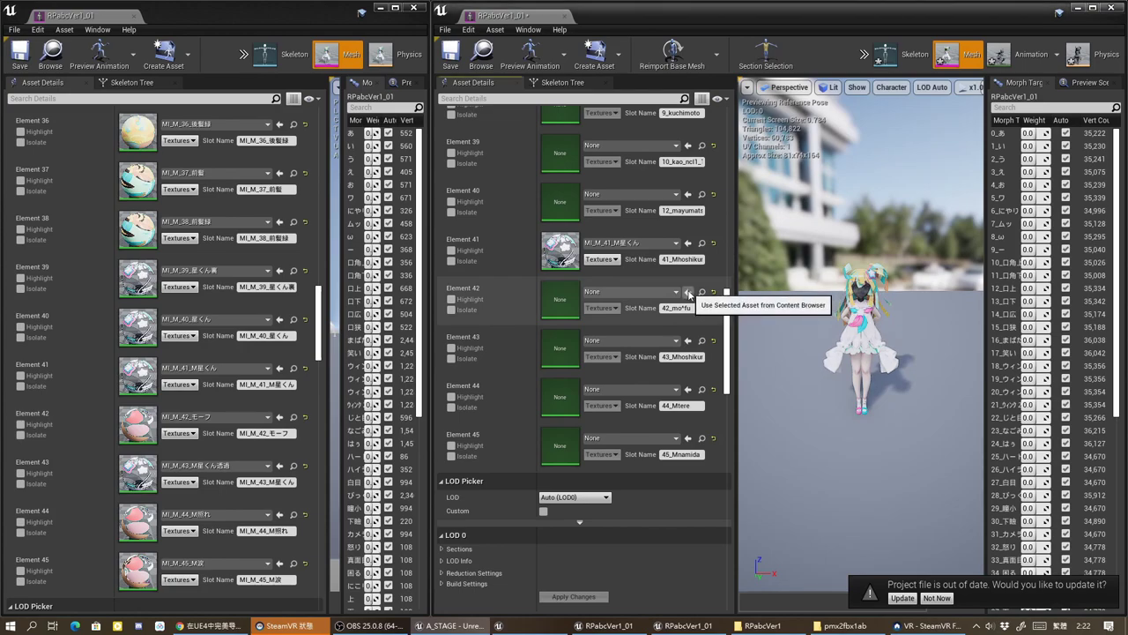
left_click(293, 466)
left_click(688, 342)
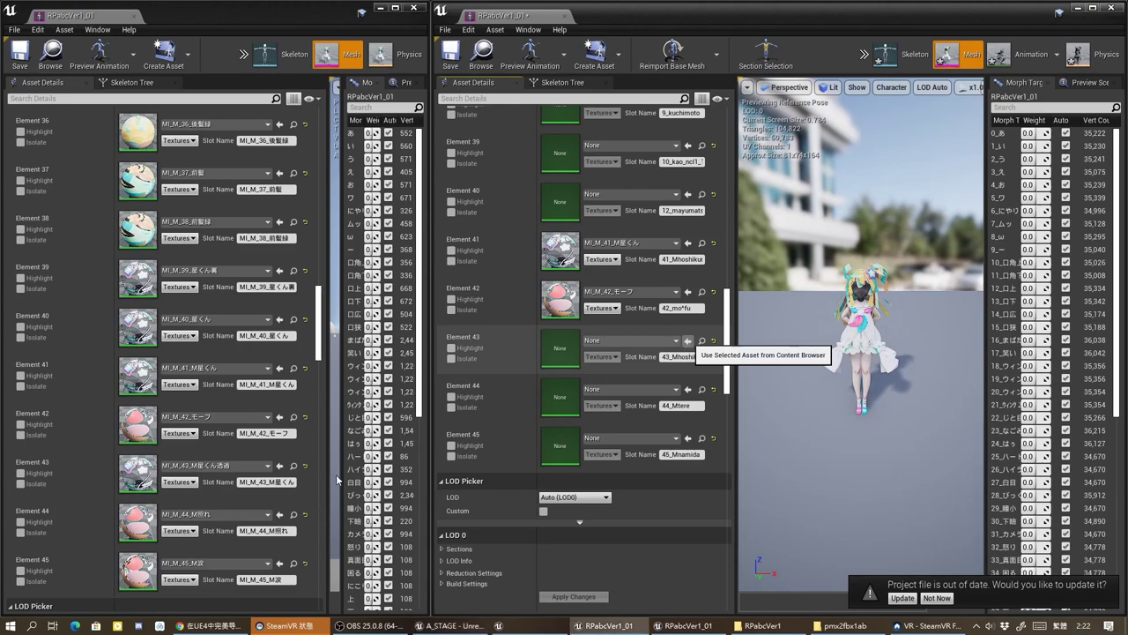
Step: Assign MI_M_44_M照れ and MI_M_45_M涙 to Elements 44–45
left_click(293, 513)
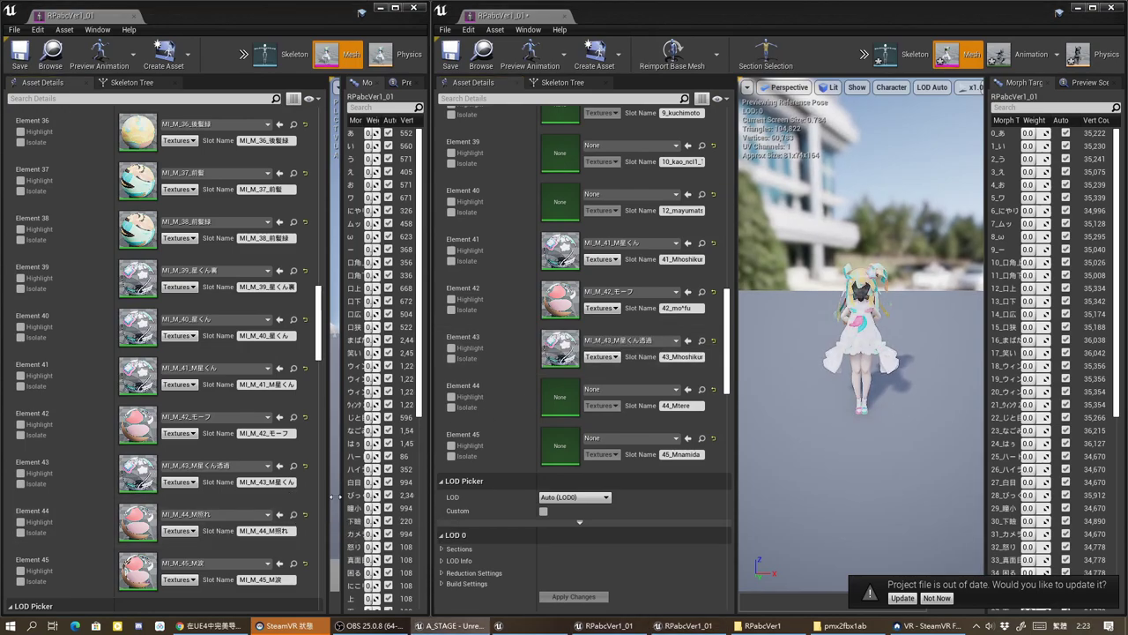
left_click(688, 390)
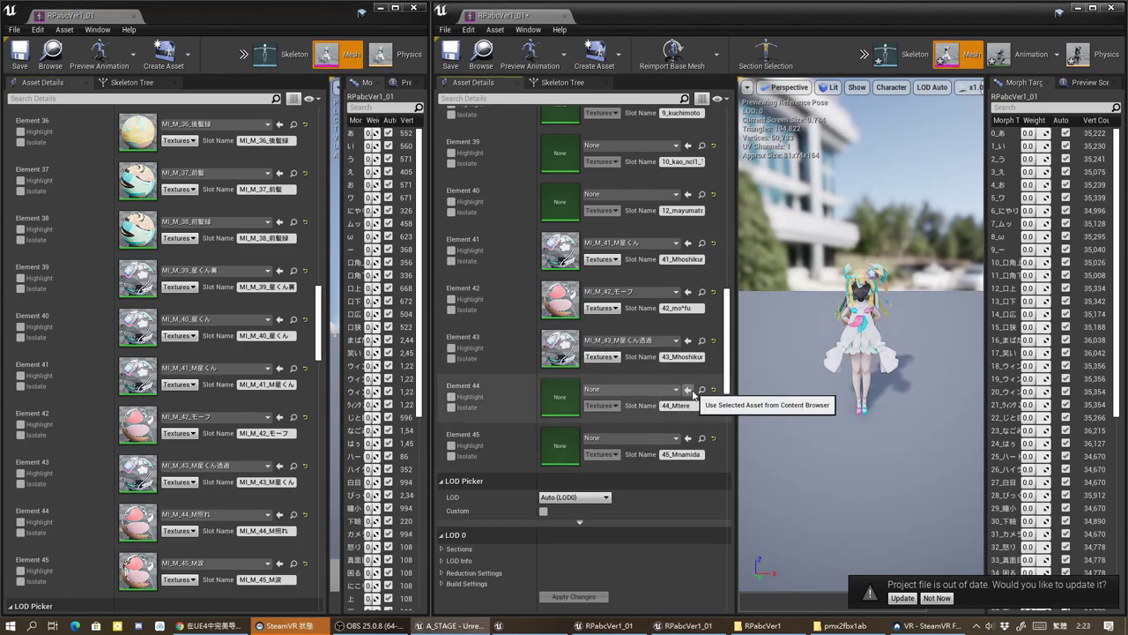
left_click(293, 563)
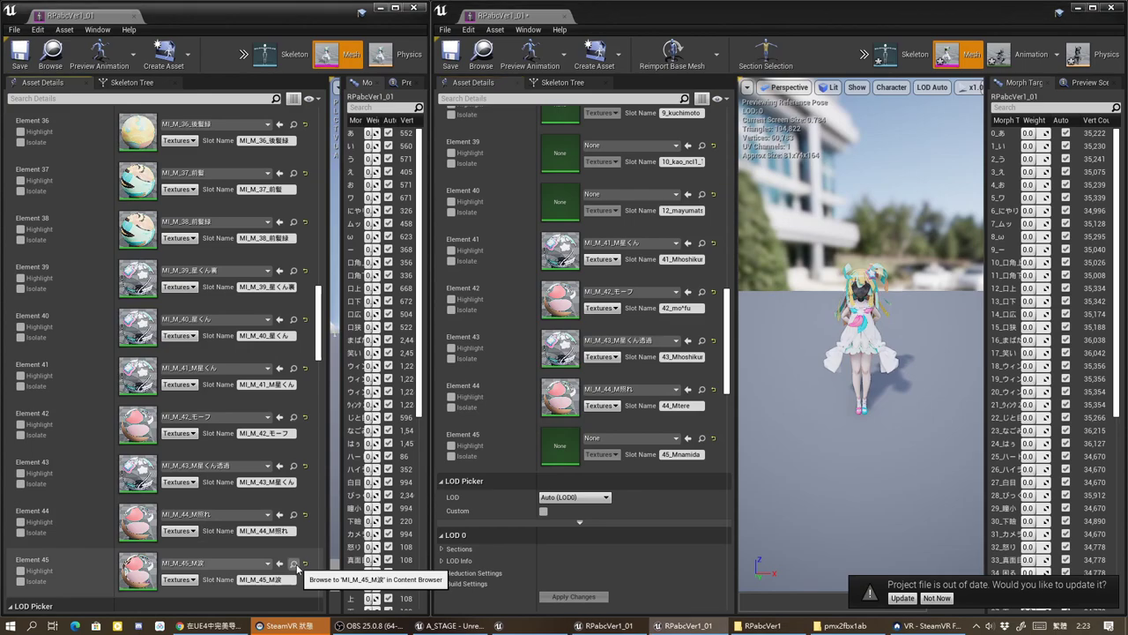
left_click(686, 438)
scroll(289, 482, "up", 2)
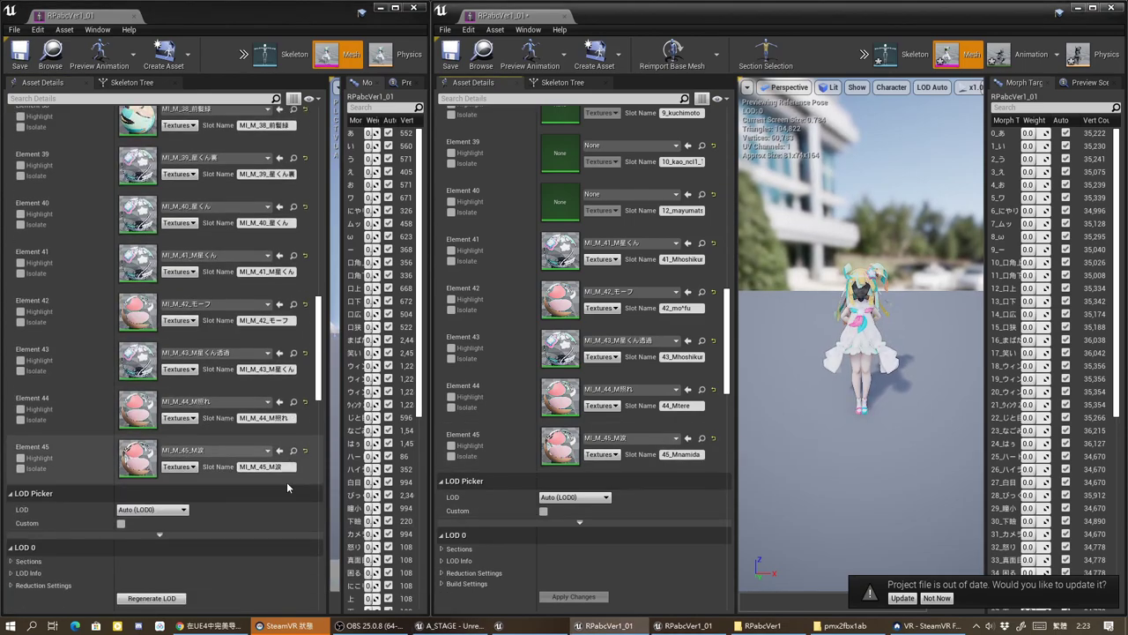
scroll(290, 478, "up", 1)
scroll(290, 476, "up", 1)
scroll(291, 471, "up", 1)
scroll(290, 472, "up", 2)
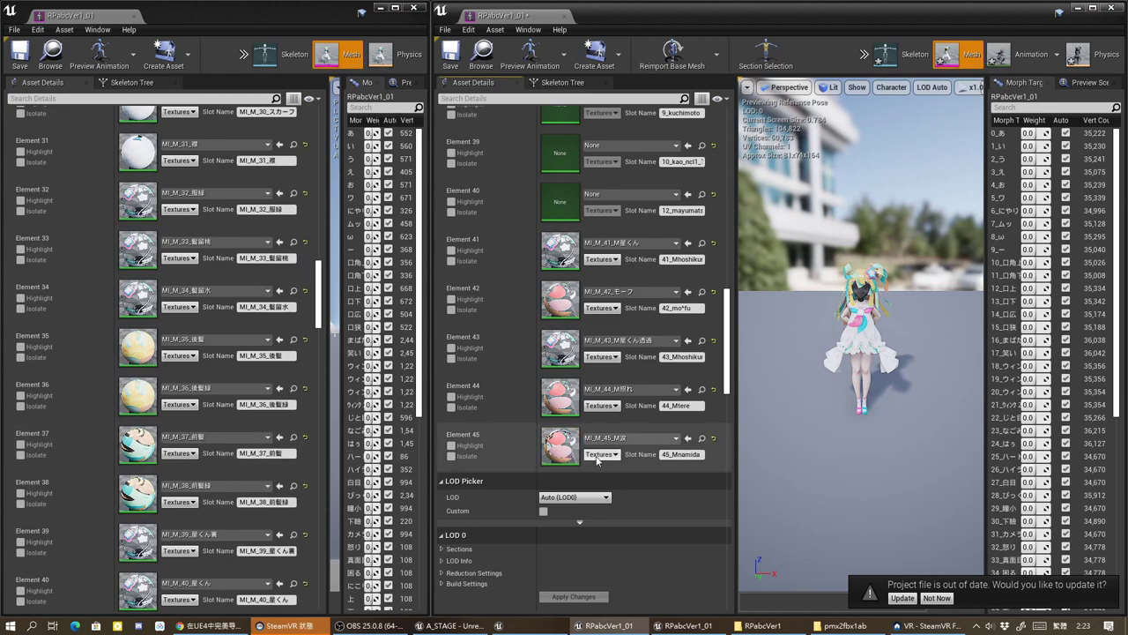
scroll(265, 423, "up", 2)
scroll(256, 414, "up", 4)
scroll(251, 397, "up", 2)
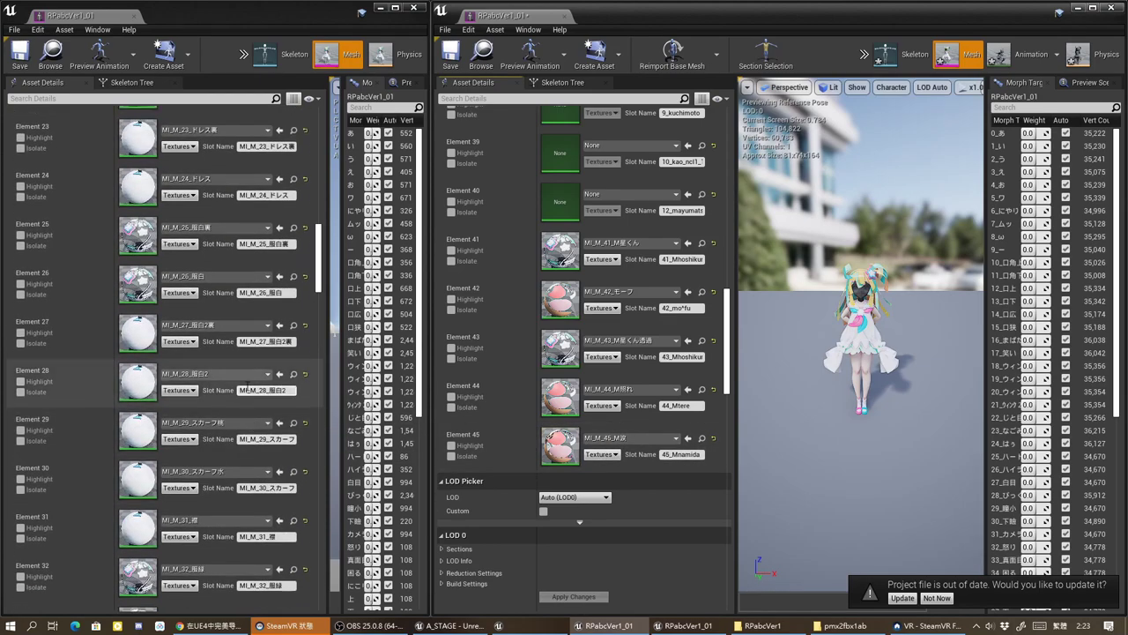
scroll(238, 357, "up", 3)
scroll(242, 344, "up", 3)
scroll(249, 317, "up", 2)
scroll(255, 290, "up", 1)
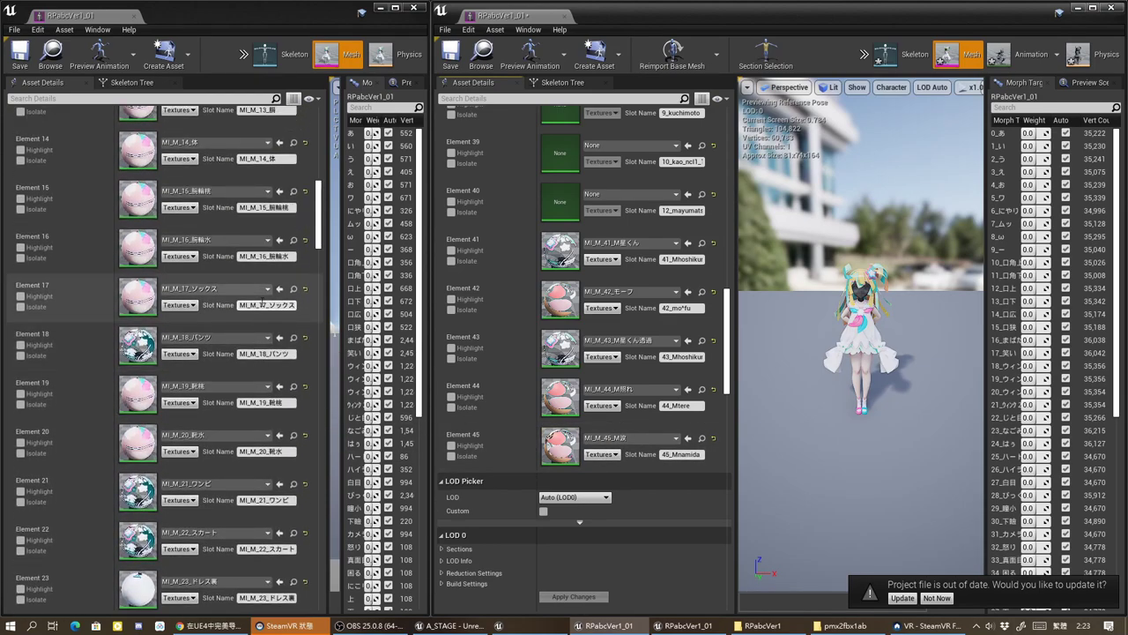
scroll(265, 263, "up", 2)
scroll(265, 263, "up", 1)
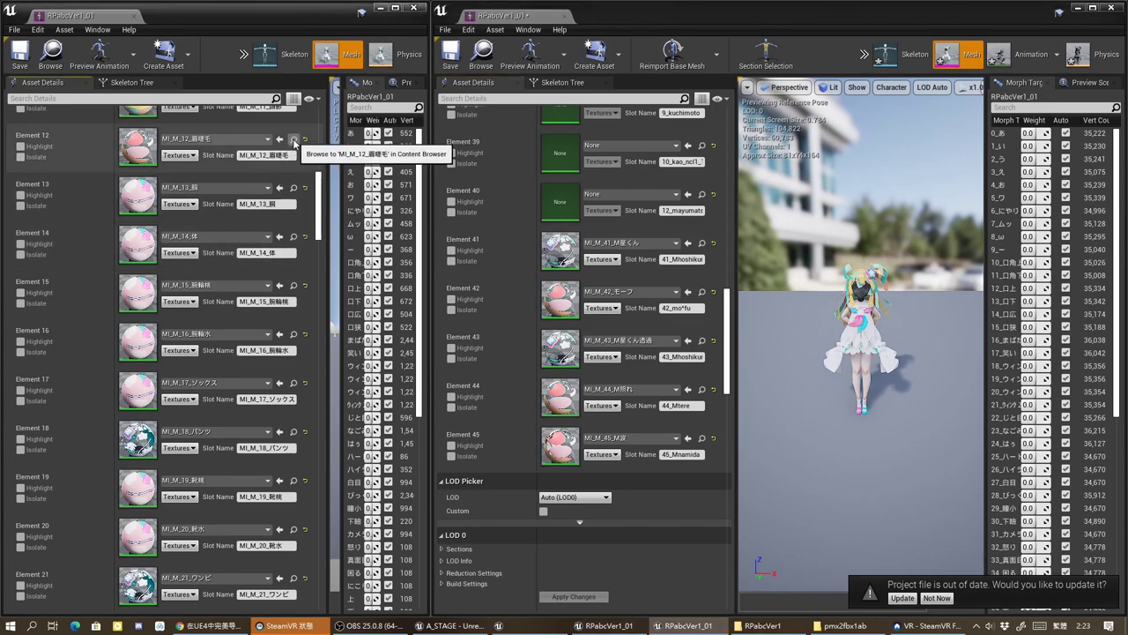
Step: Fill Elements 40, 39 and 38 with MI_M_12_眉睫毛, MI_M_10_顔 and MI_M_9_口元
left_click(687, 196)
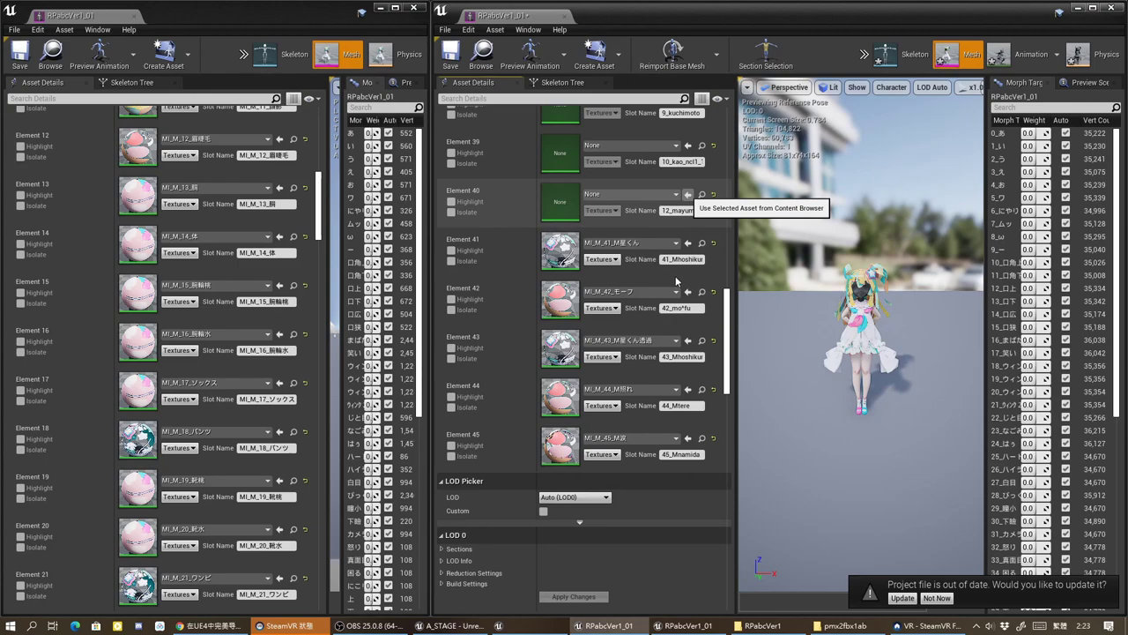
scroll(677, 281, "up", 2)
scroll(264, 237, "up", 5)
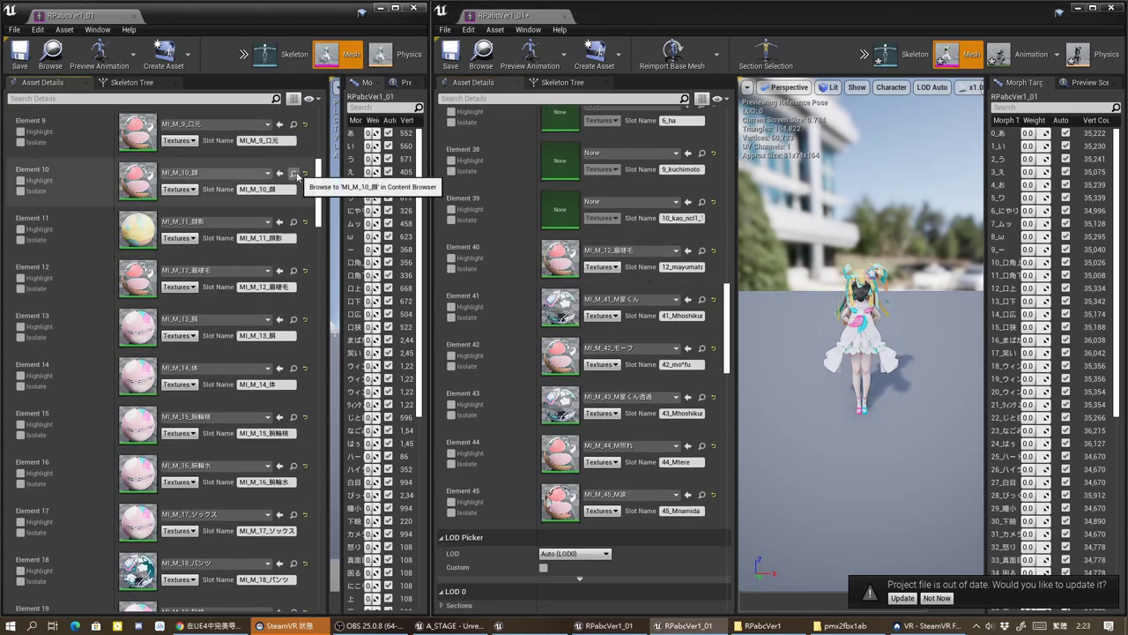
left_click(688, 203)
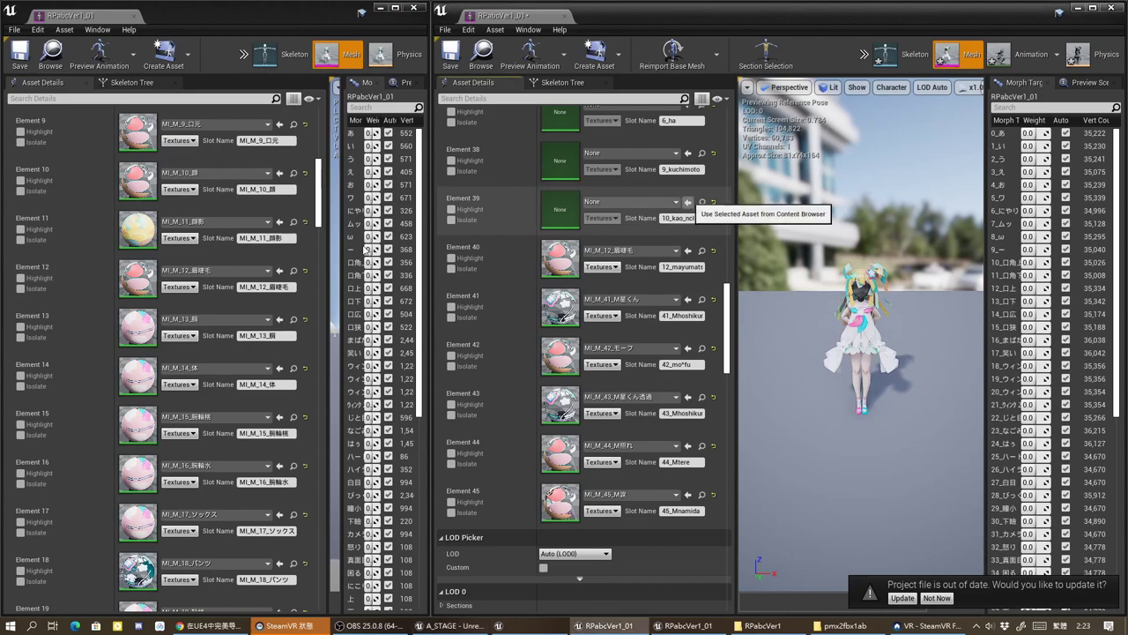
scroll(265, 193, "up", 2)
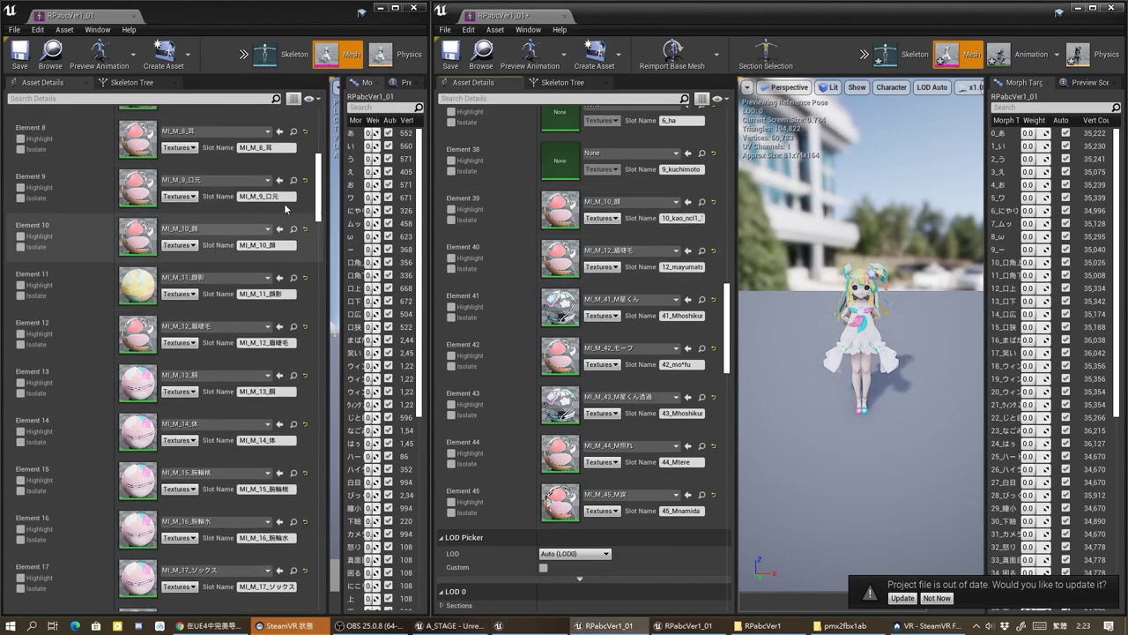
left_click(294, 182)
left_click(598, 172)
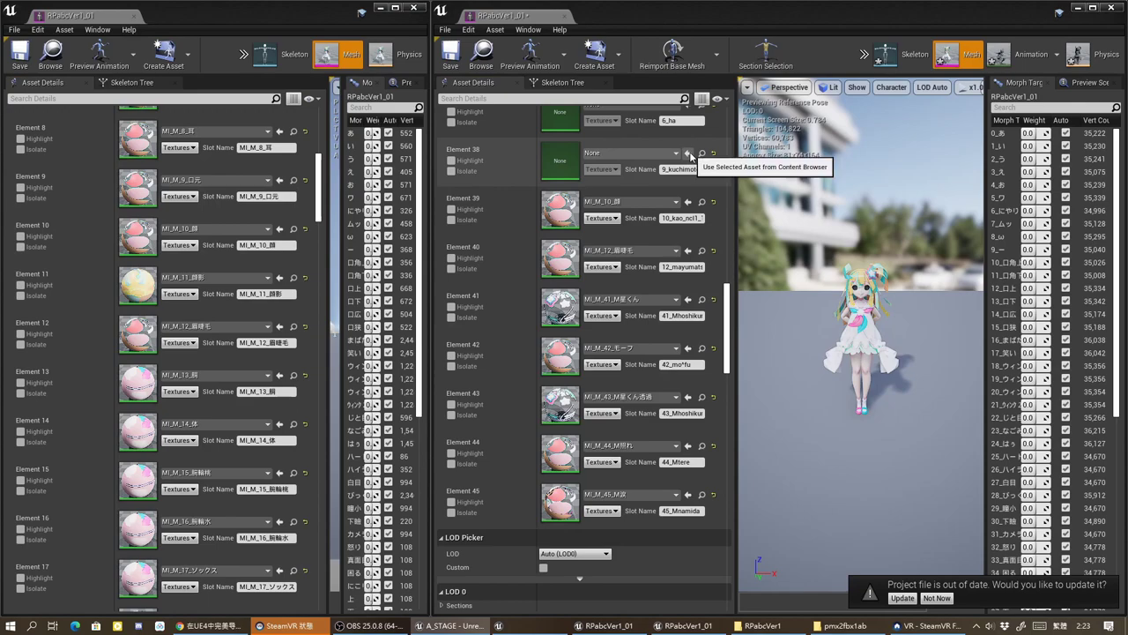
left_click(688, 154)
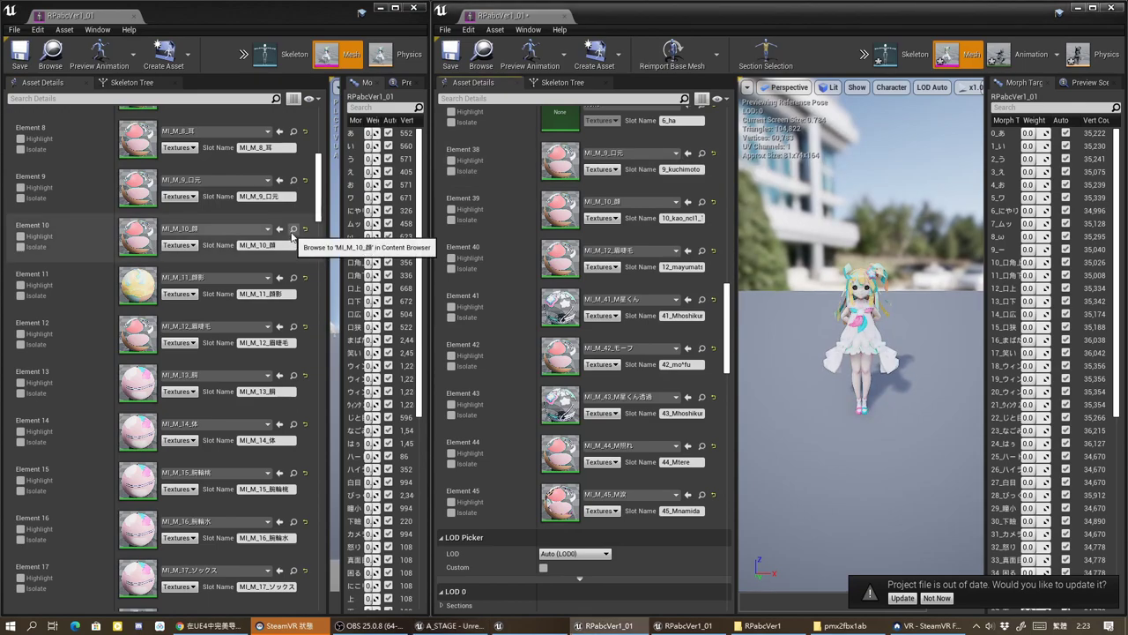
scroll(292, 251, "up", 3)
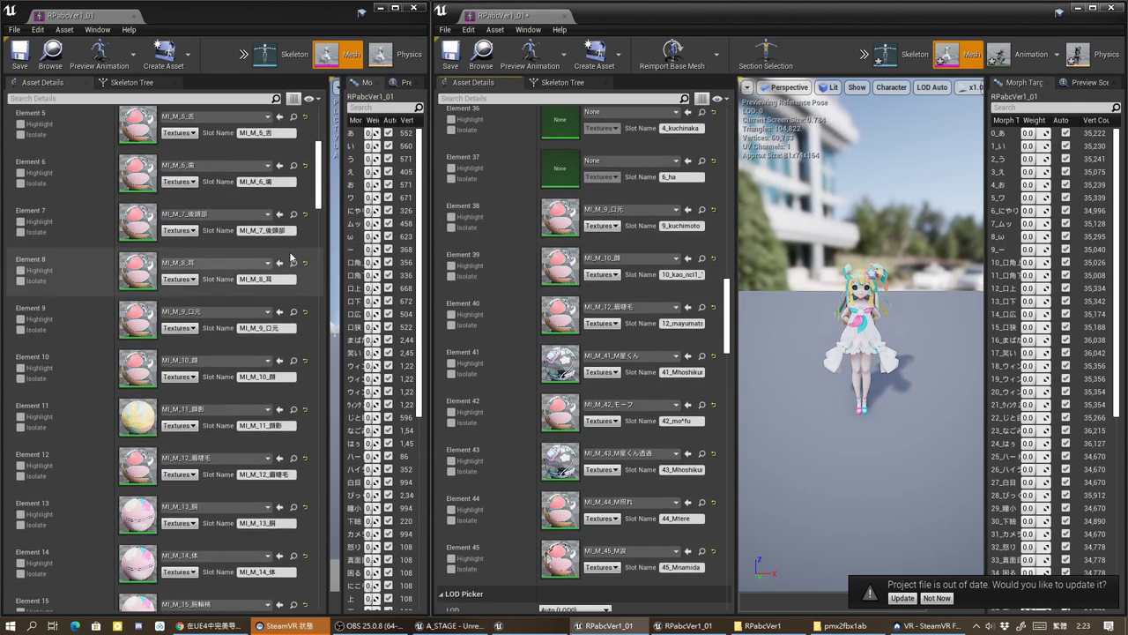
Step: Assign MI_M_6_歯, MI_M_4_口中 and MI_M_3_黒目Hi to Elements 37, 36 and 35
left_click(294, 168)
left_click(686, 164)
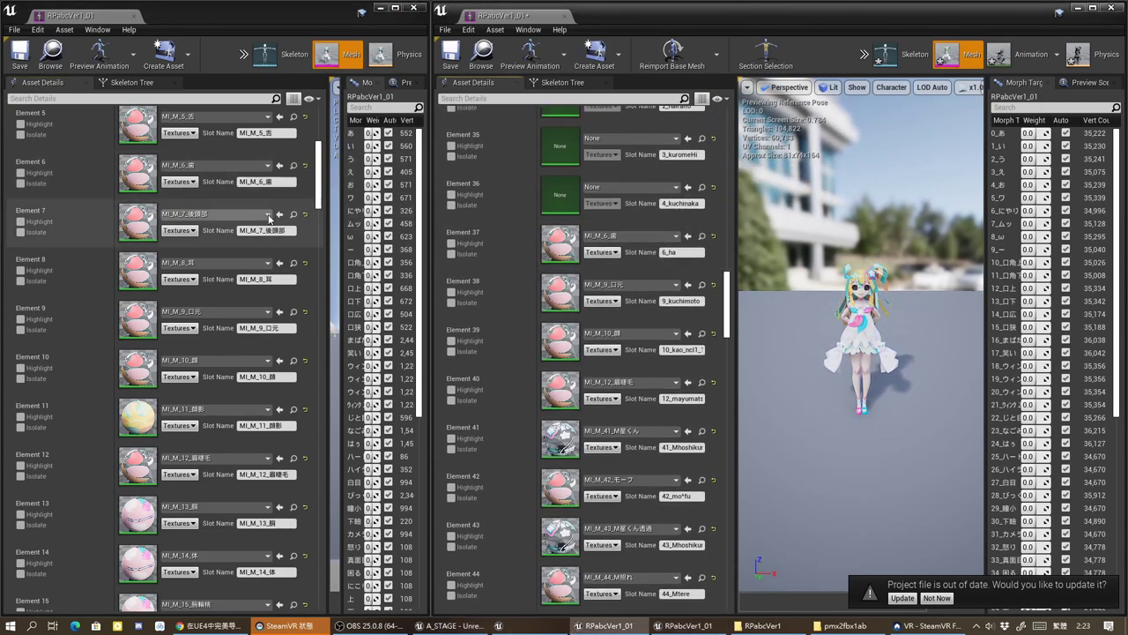
scroll(270, 218, "up", 1)
scroll(274, 220, "up", 3)
left_click(293, 180)
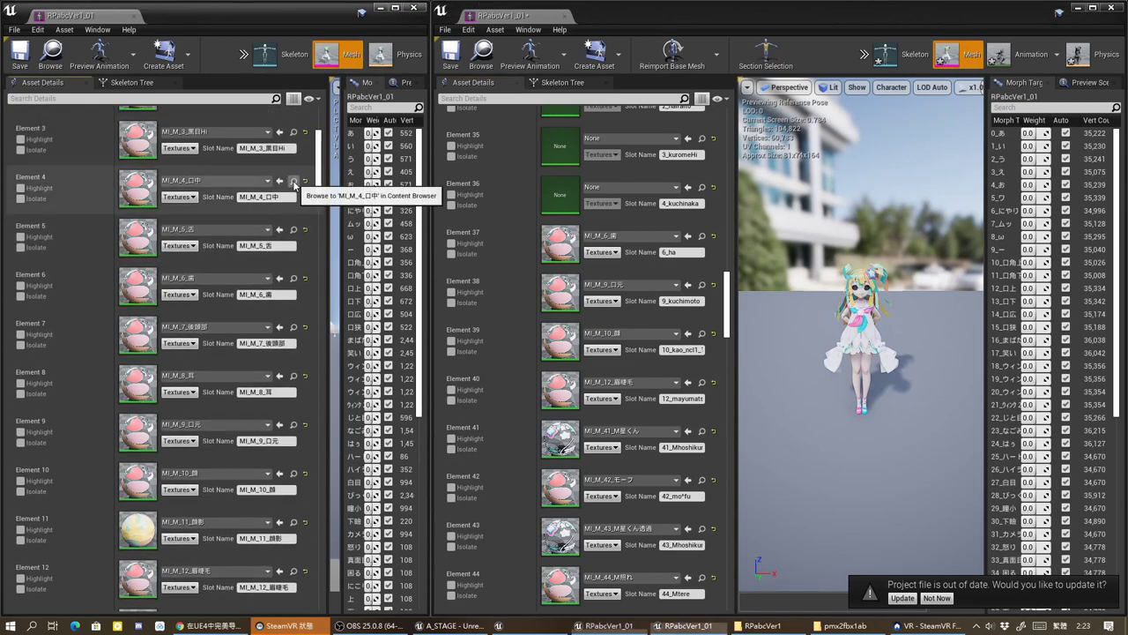
left_click(689, 189)
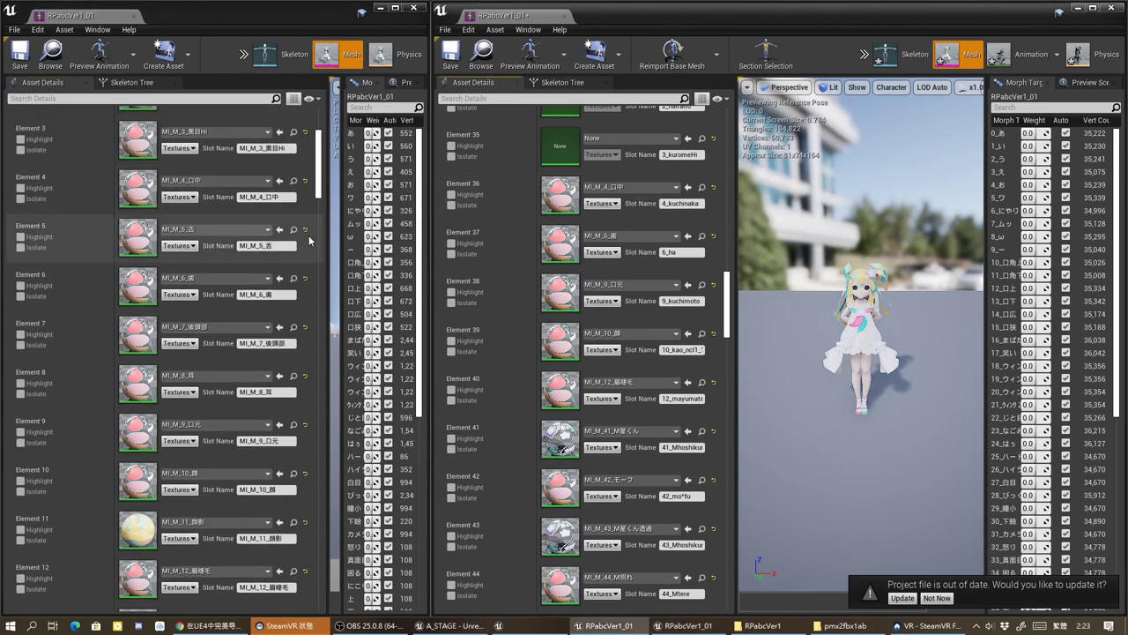
scroll(299, 216, "up", 3)
left_click(295, 188)
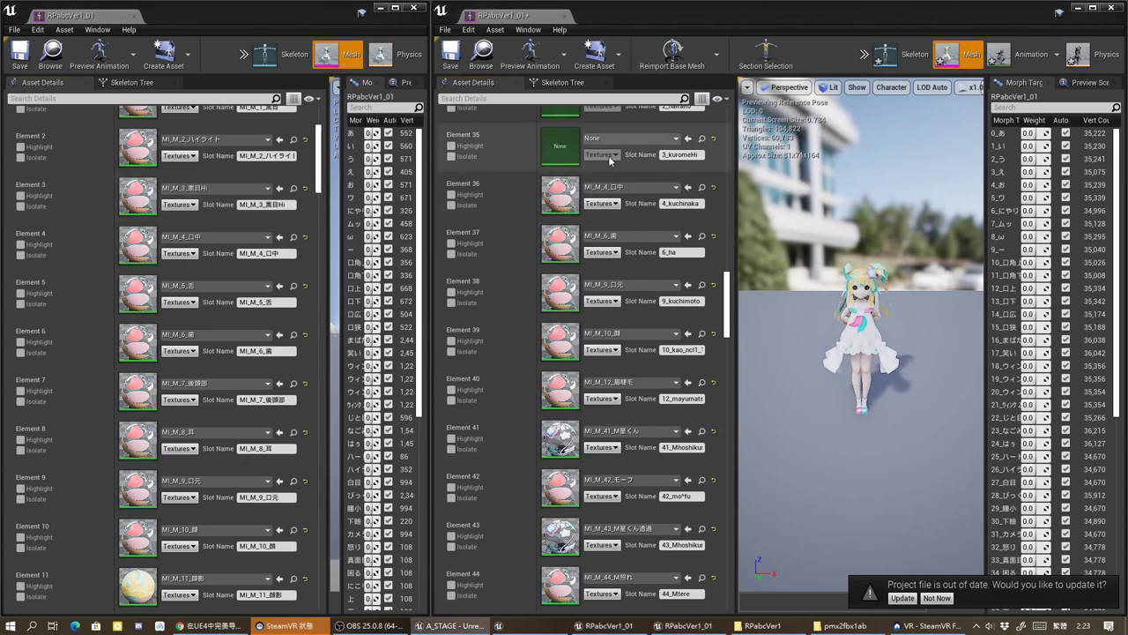
left_click(689, 139)
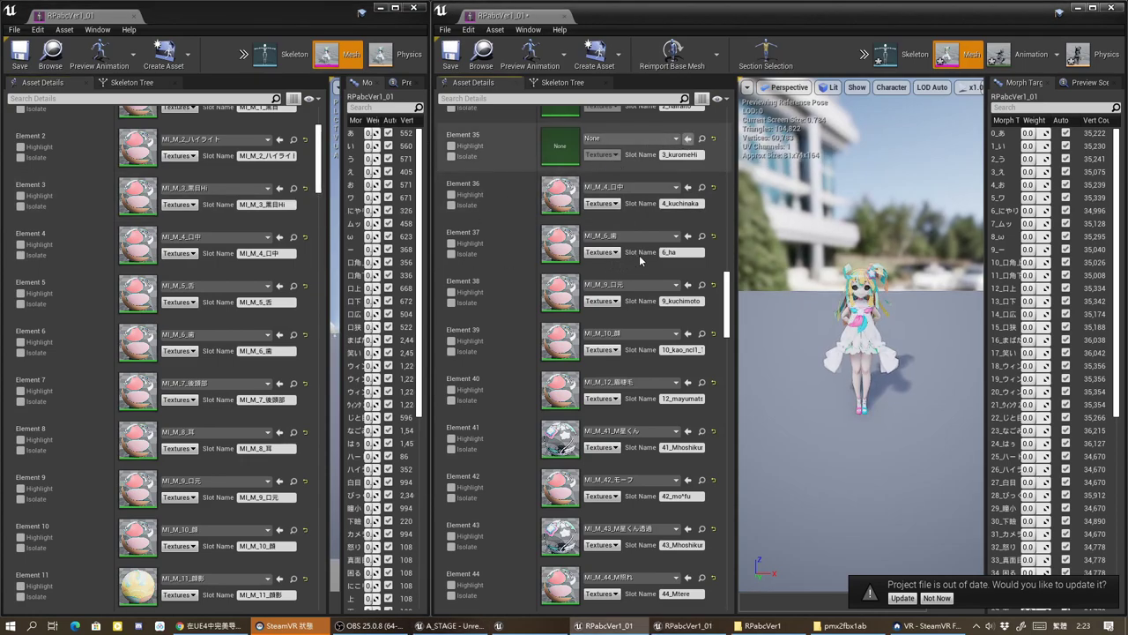
scroll(639, 255, "up", 3)
scroll(288, 209, "up", 3)
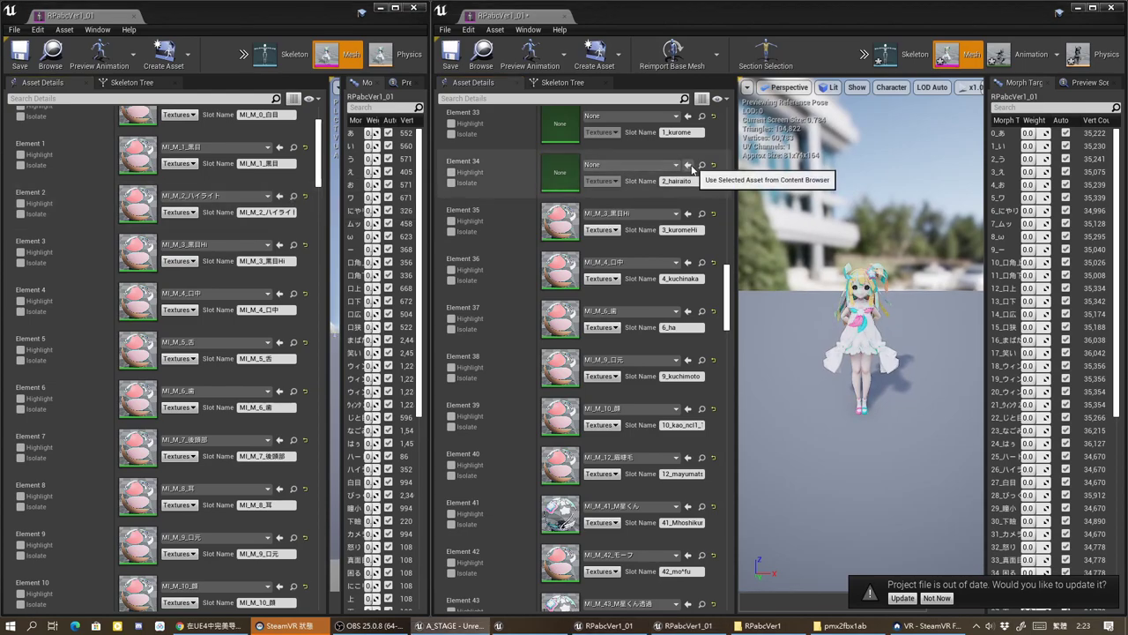
Step: Copy the old mesh's Element 2, 1 and 0 materials onto new Elements 34, 33 and 32
left_click(690, 168)
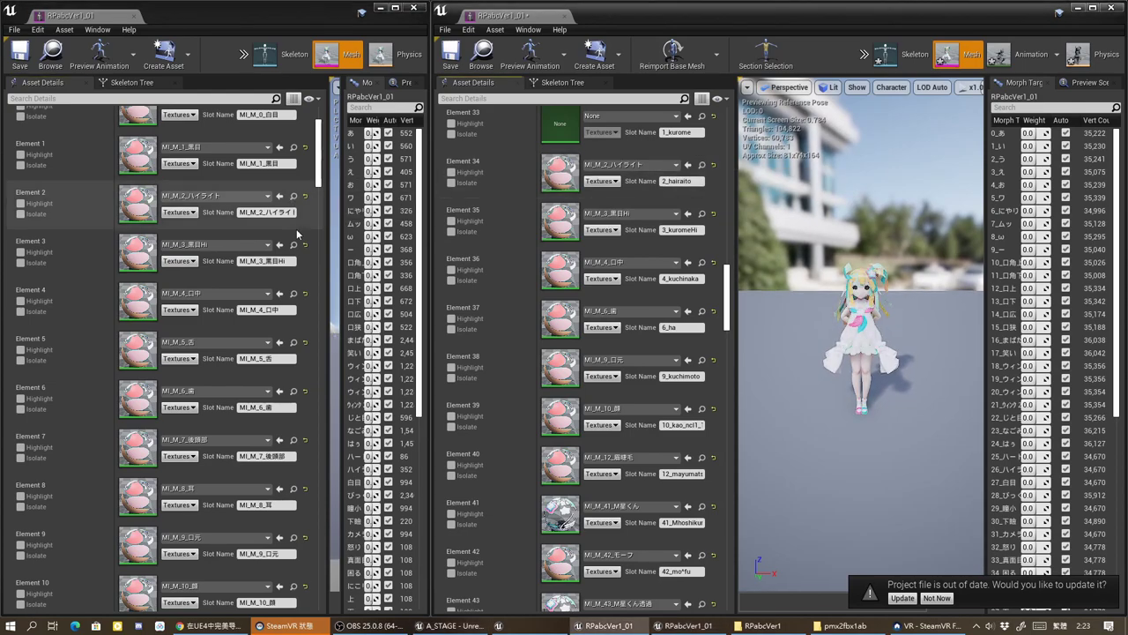
scroll(298, 233, "up", 3)
scroll(648, 197, "up", 2)
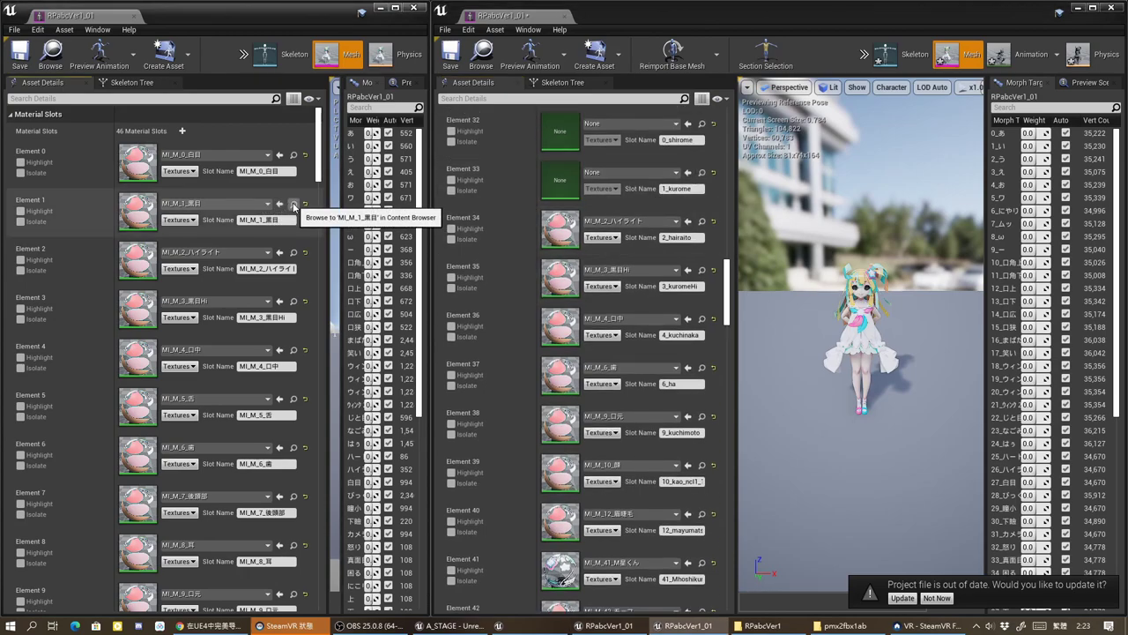
left_click(690, 173)
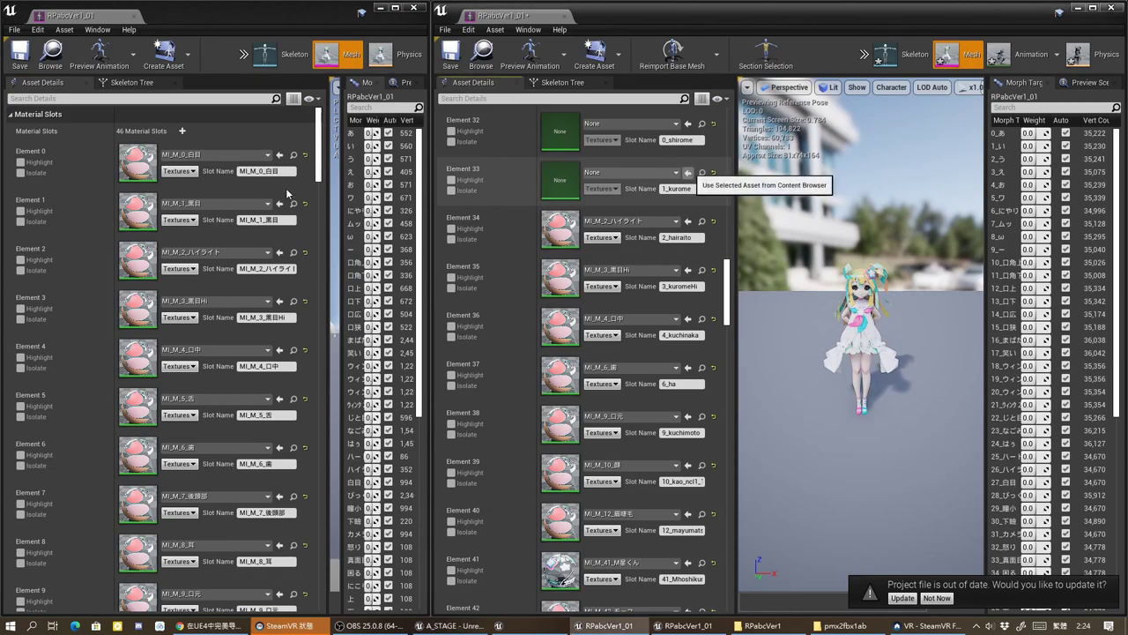
scroll(676, 182, "up", 2)
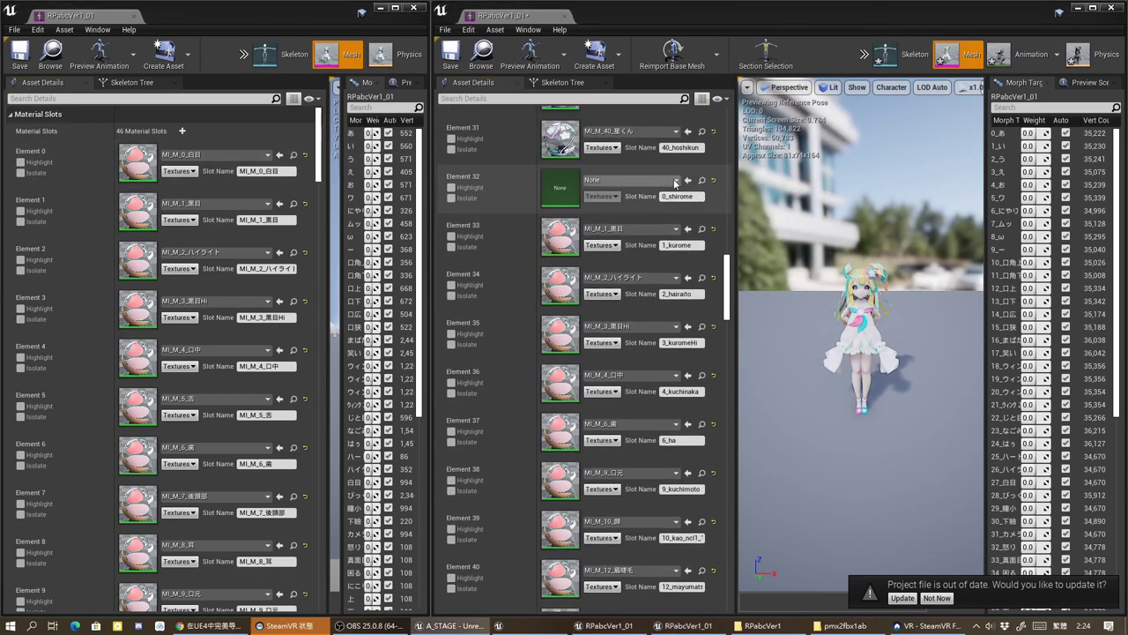
left_click(687, 181)
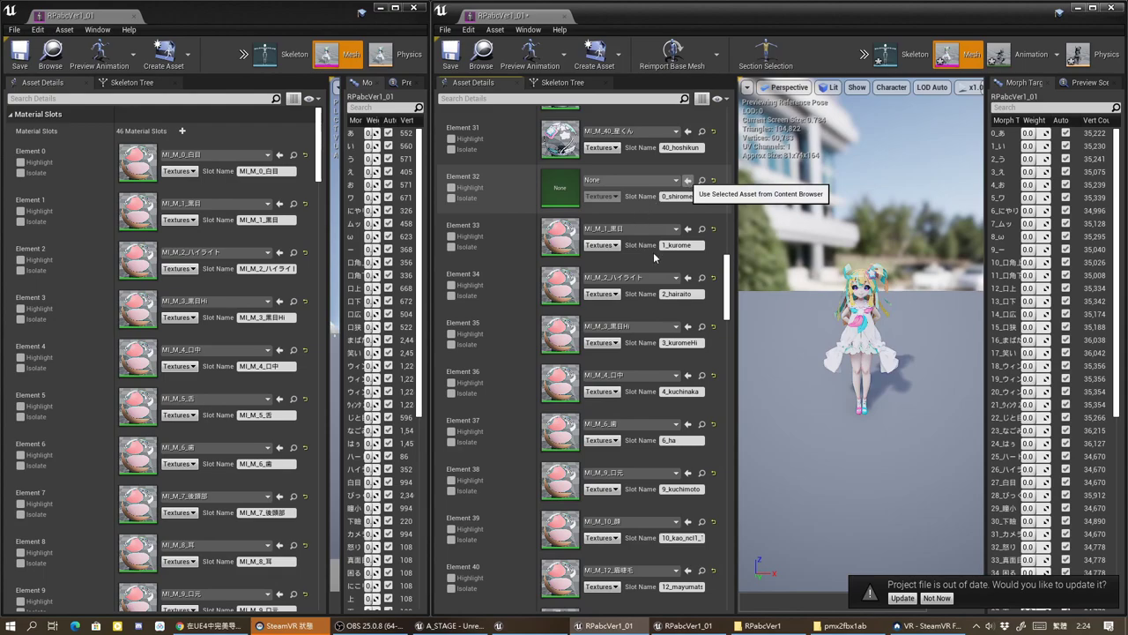
scroll(653, 252, "up", 2)
scroll(653, 252, "up", 3)
Step: Scroll through the Material Slots to confirm all 46 are filled
scroll(651, 251, "up", 3)
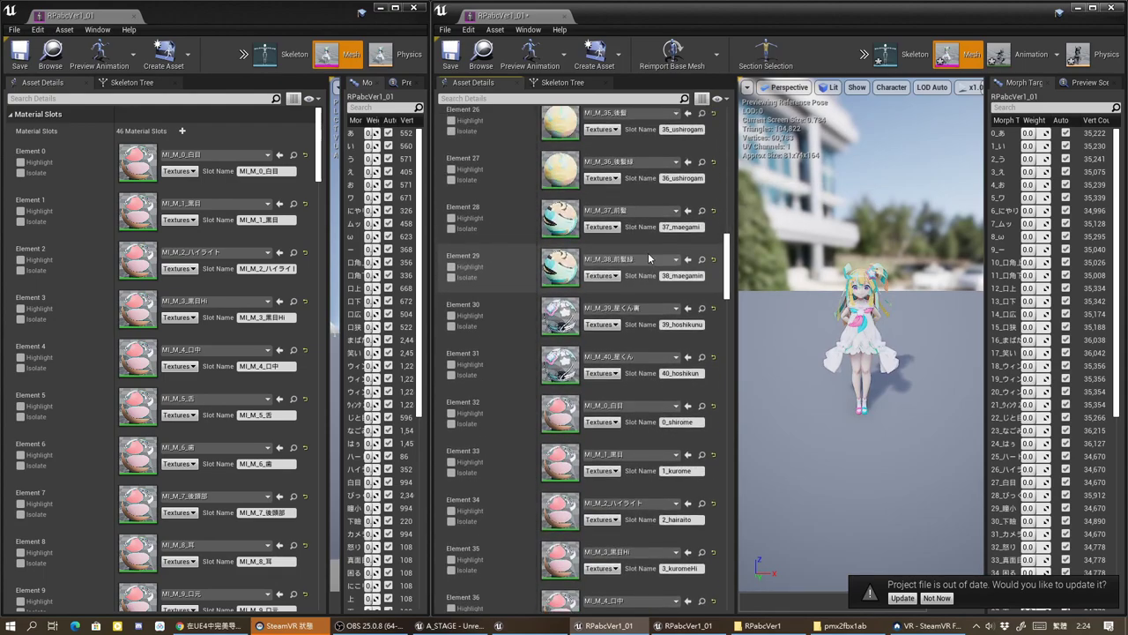
scroll(649, 250, "up", 3)
scroll(646, 248, "up", 3)
scroll(646, 248, "up", 3)
scroll(646, 245, "up", 3)
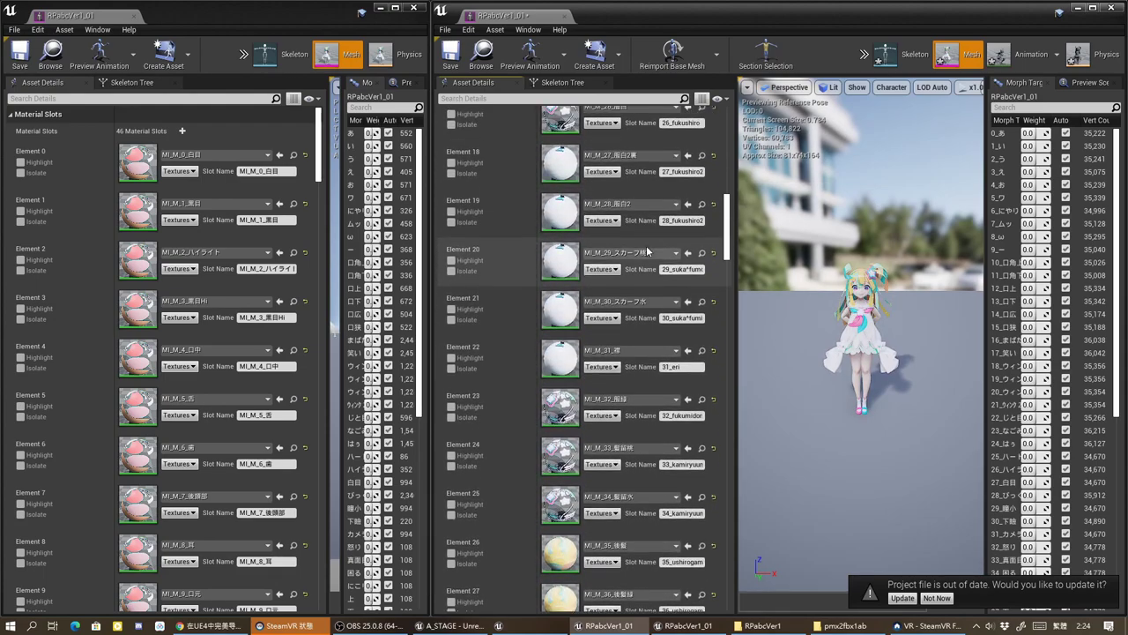
scroll(646, 245, "up", 3)
scroll(646, 244, "up", 3)
scroll(646, 249, "up", 3)
scroll(646, 250, "up", 3)
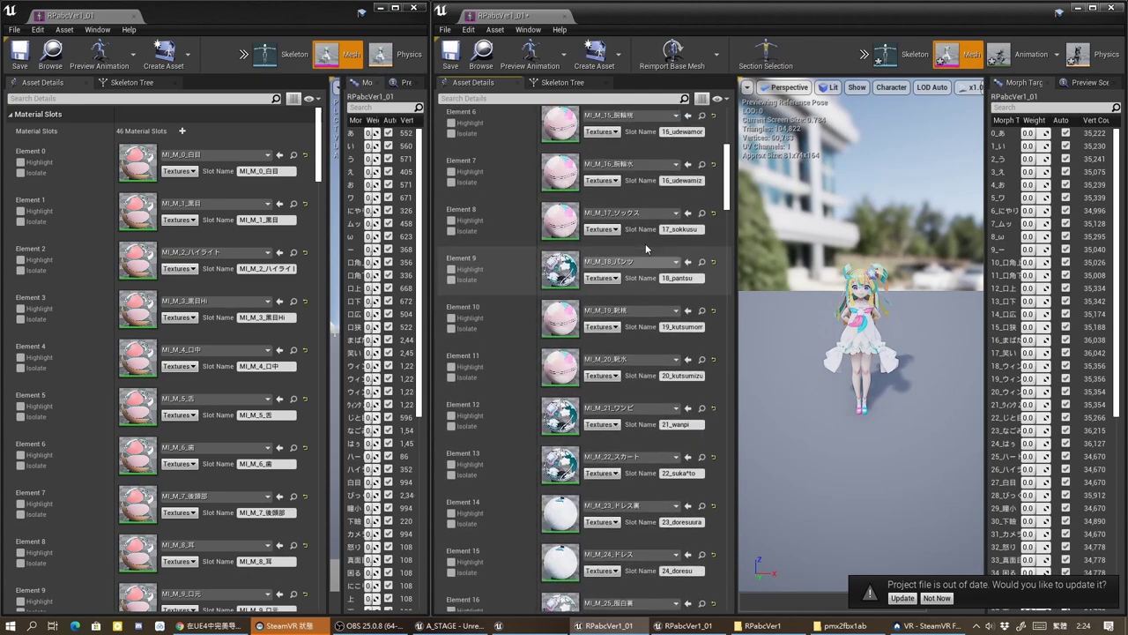
scroll(645, 249, "up", 3)
scroll(644, 250, "up", 3)
scroll(644, 244, "up", 3)
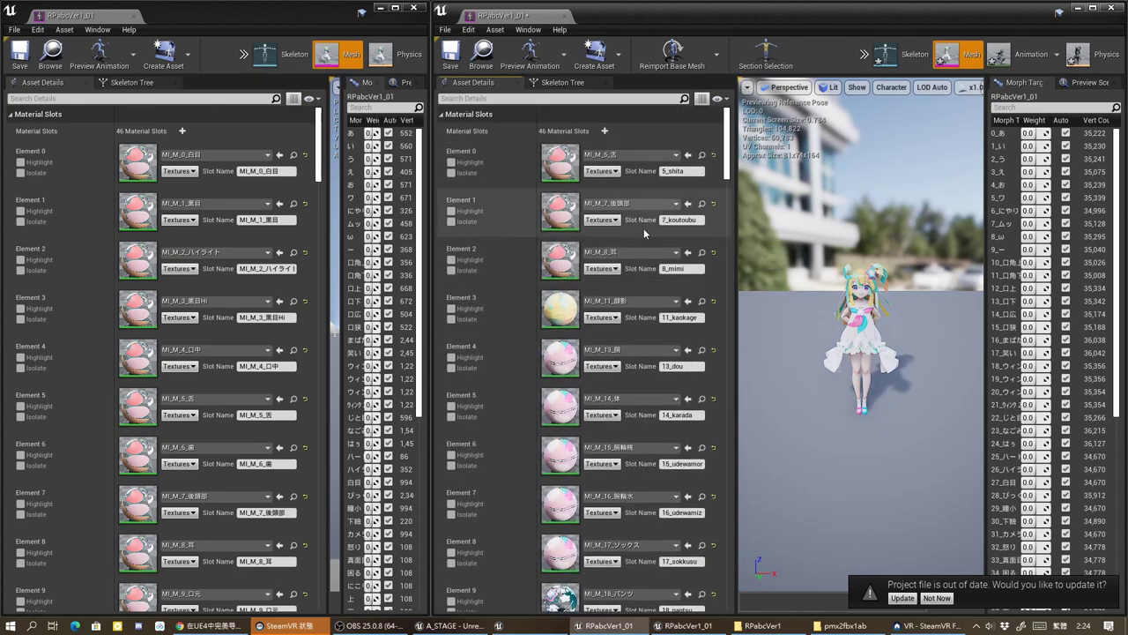
Step: Close the original RPabcVer1_01 editor and save the retextured mesh under /Game/mmdfbximport
left_click_drag(726, 153, 703, 411)
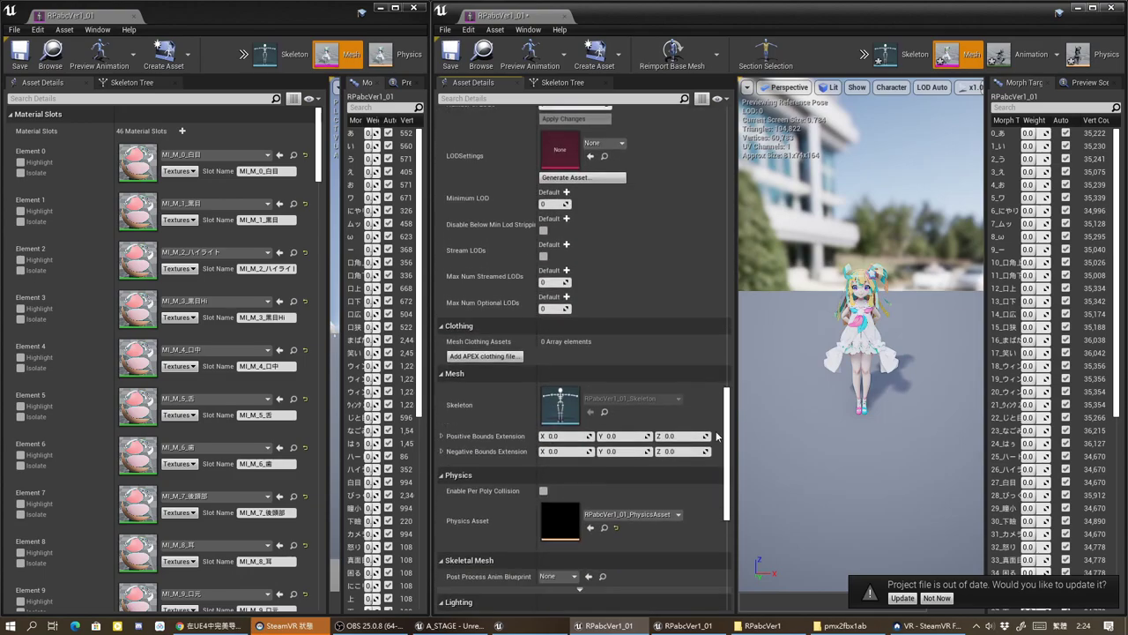
scroll(703, 423, "down", 5)
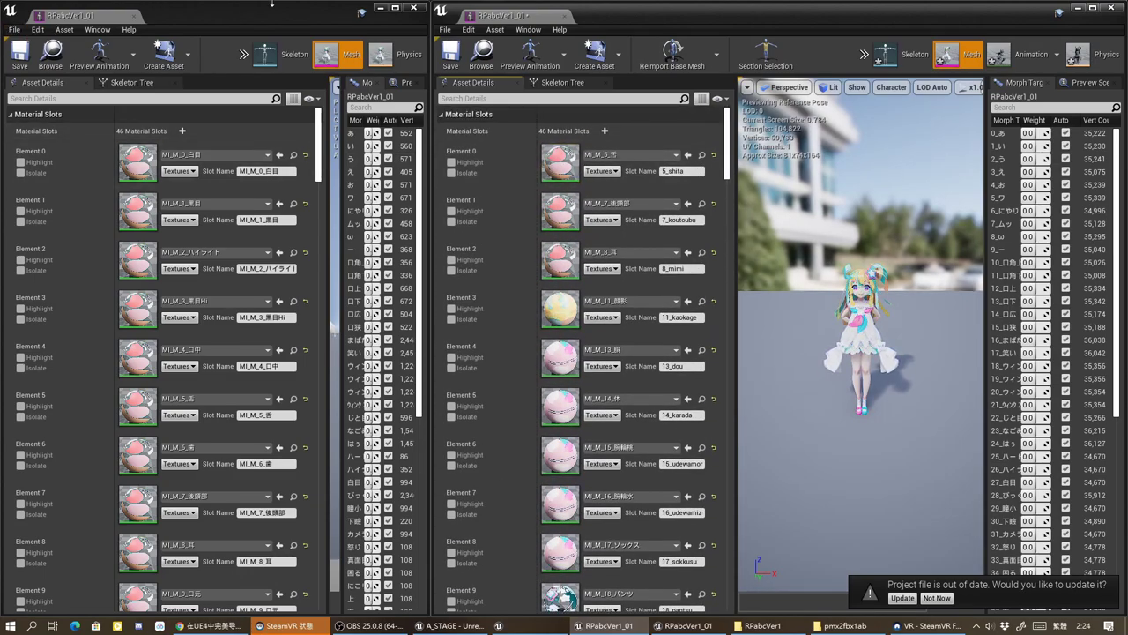
left_click(418, 9)
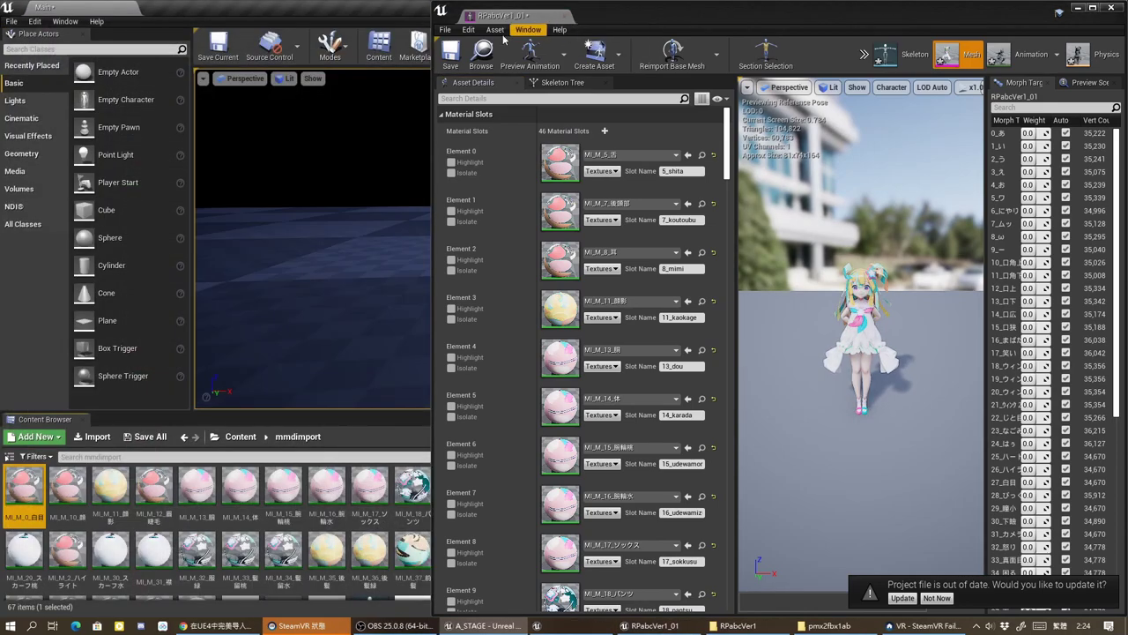
left_click(450, 53)
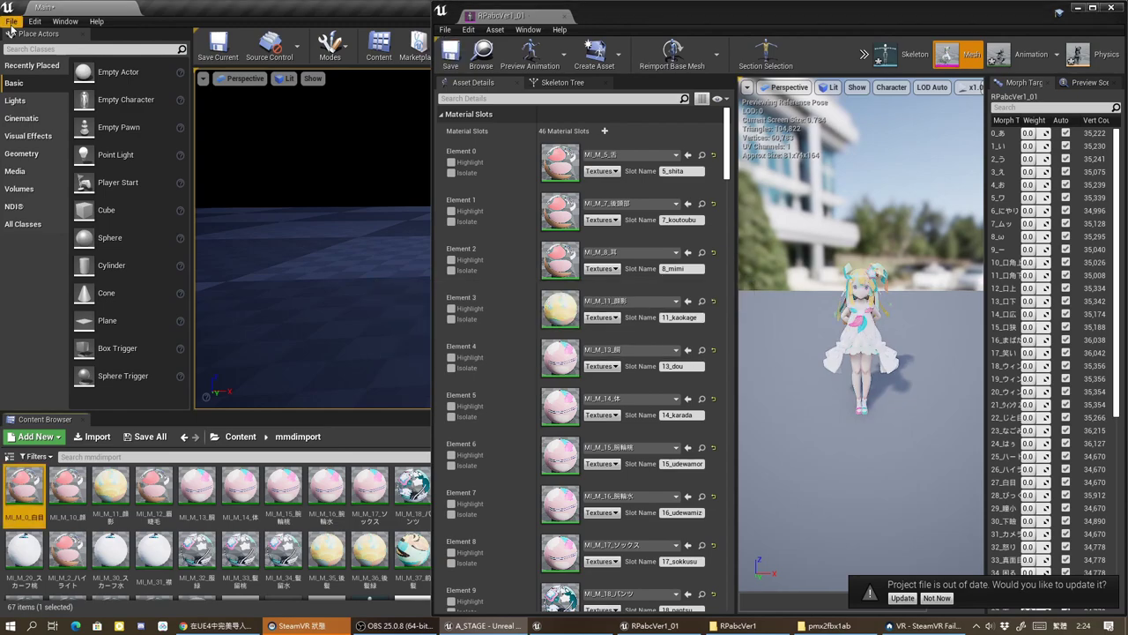
Step: Save all modified packages and maximize the RPabcVer1_01 mesh editor
left_click(11, 23)
left_click(36, 121)
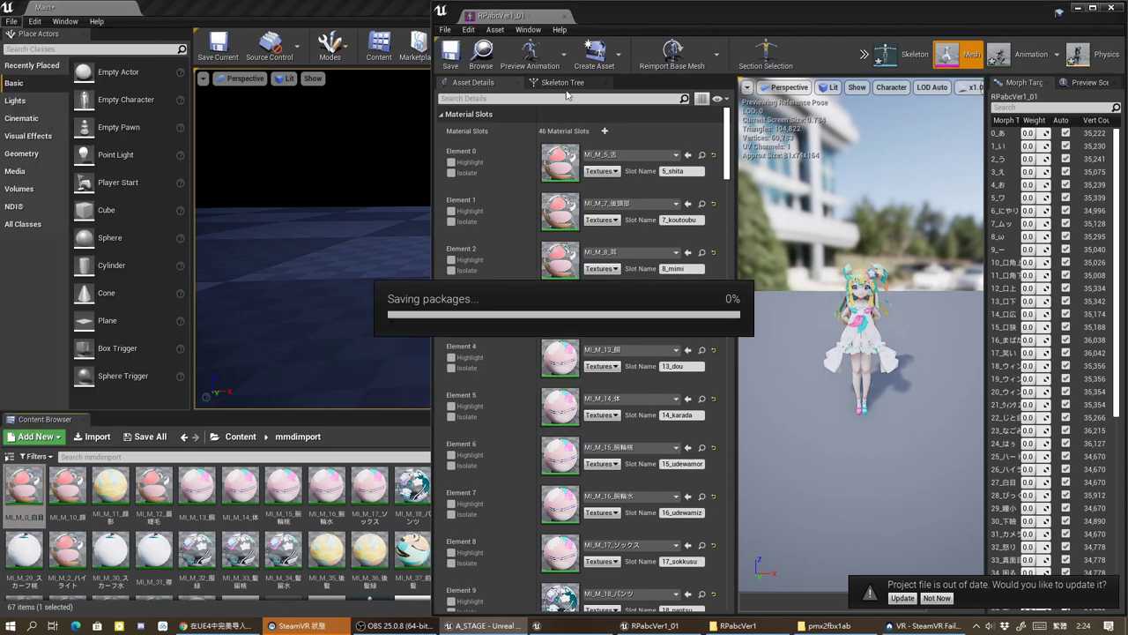
left_click_drag(821, 19, 418, 53)
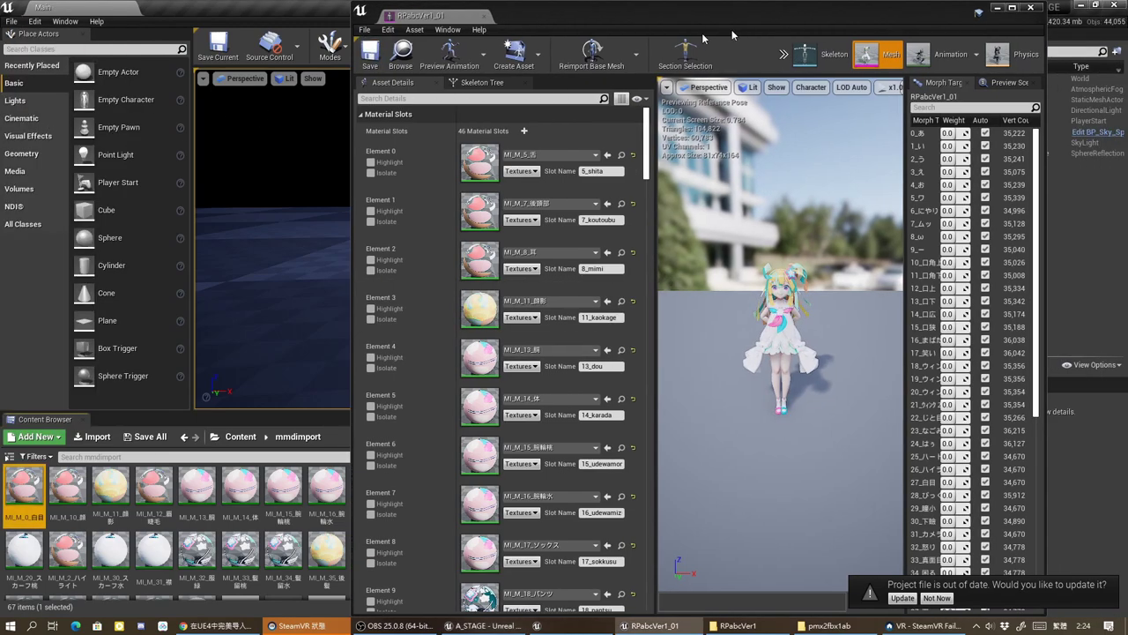
left_click(686, 44)
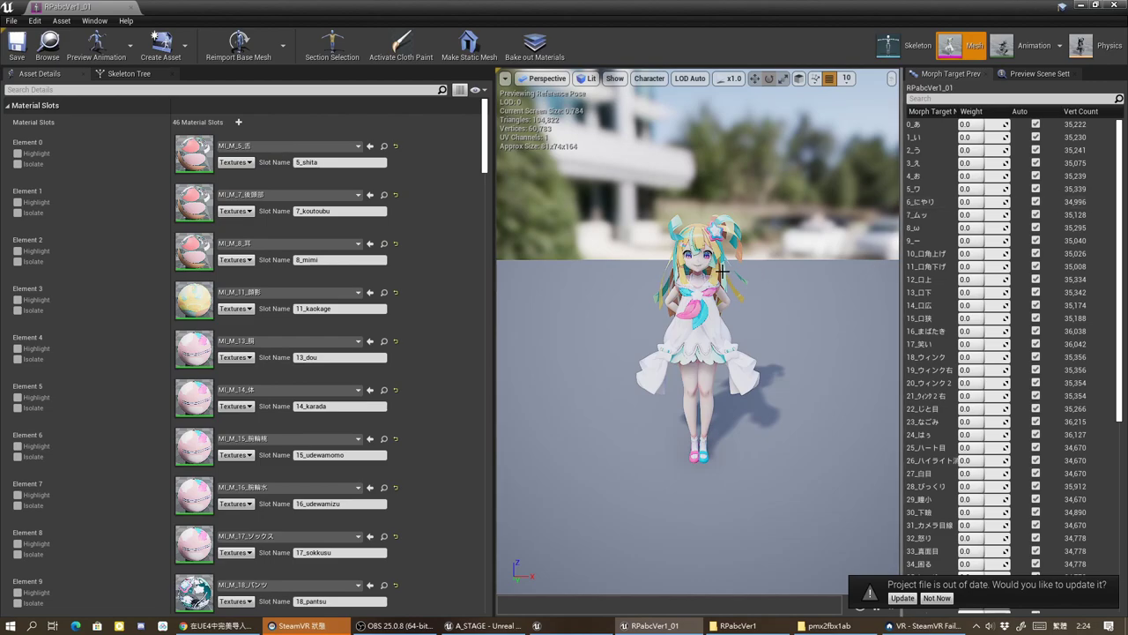
Step: Preview the 0_あ morph weight, reset it to Auto, and close the mesh editor
scroll(722, 274, "up", 3)
scroll(734, 257, "up", 5)
scroll(736, 254, "down", 5)
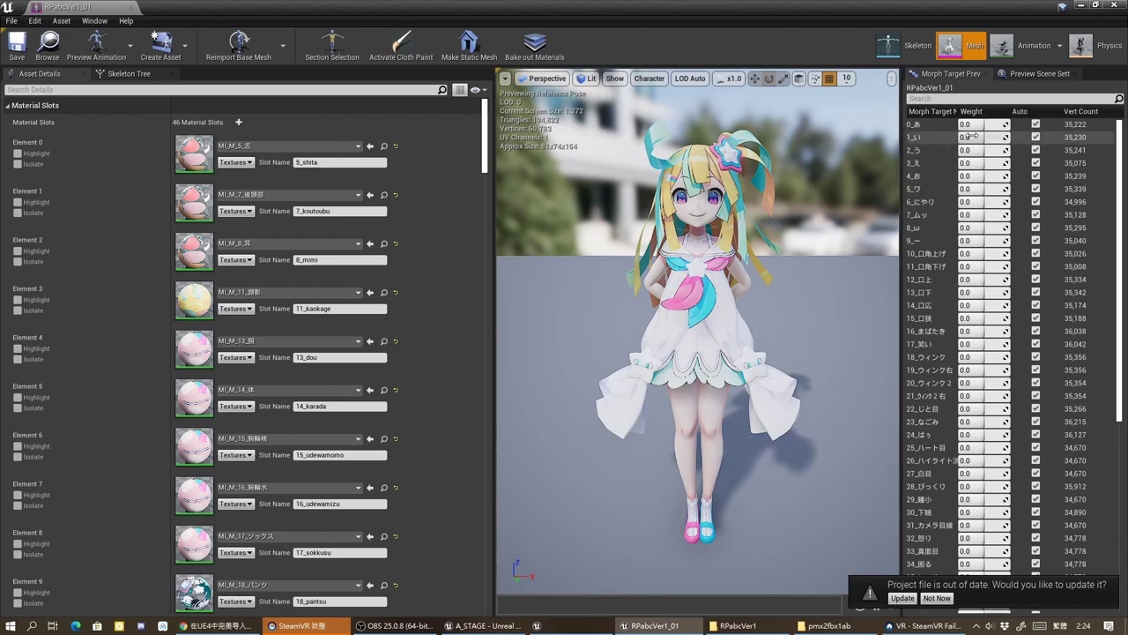
left_click_drag(978, 125, 989, 124)
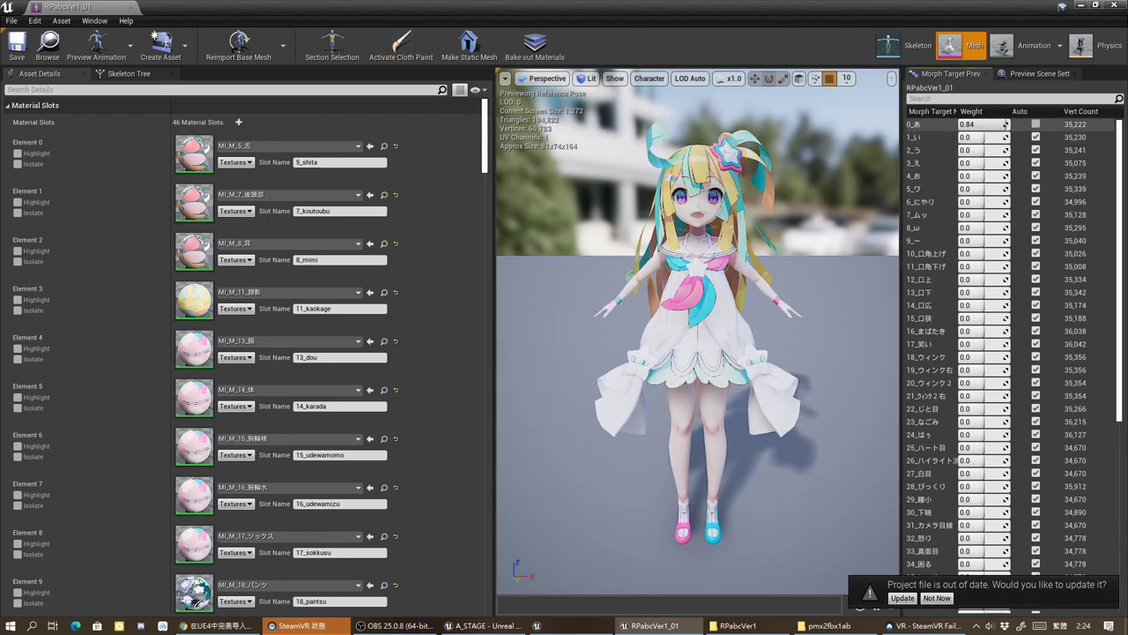
left_click(1036, 125)
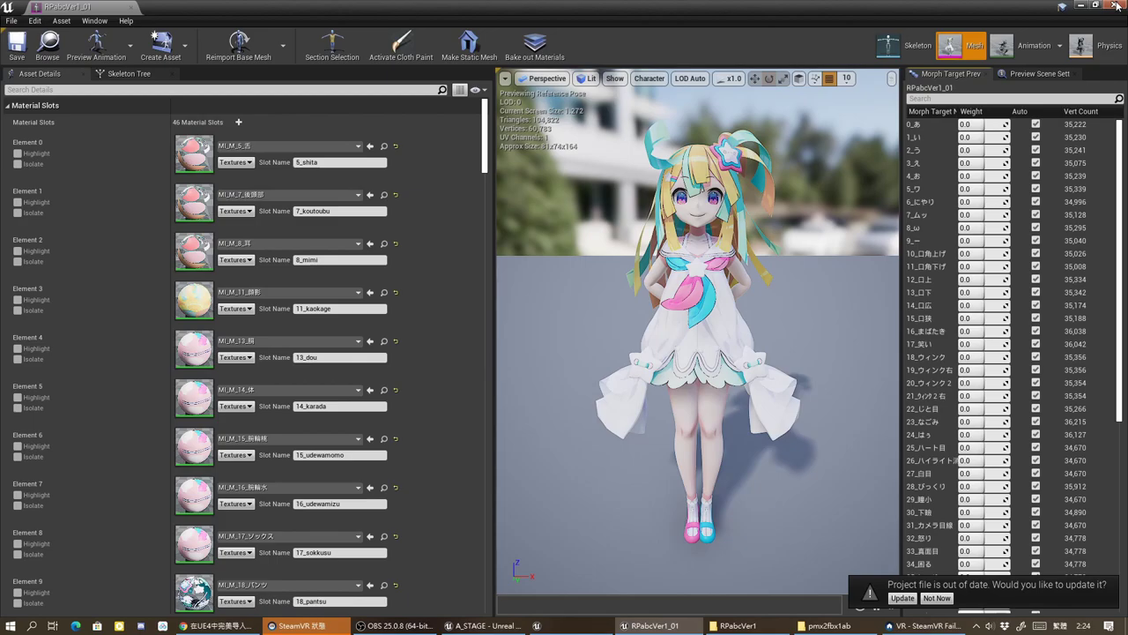
left_click(1116, 6)
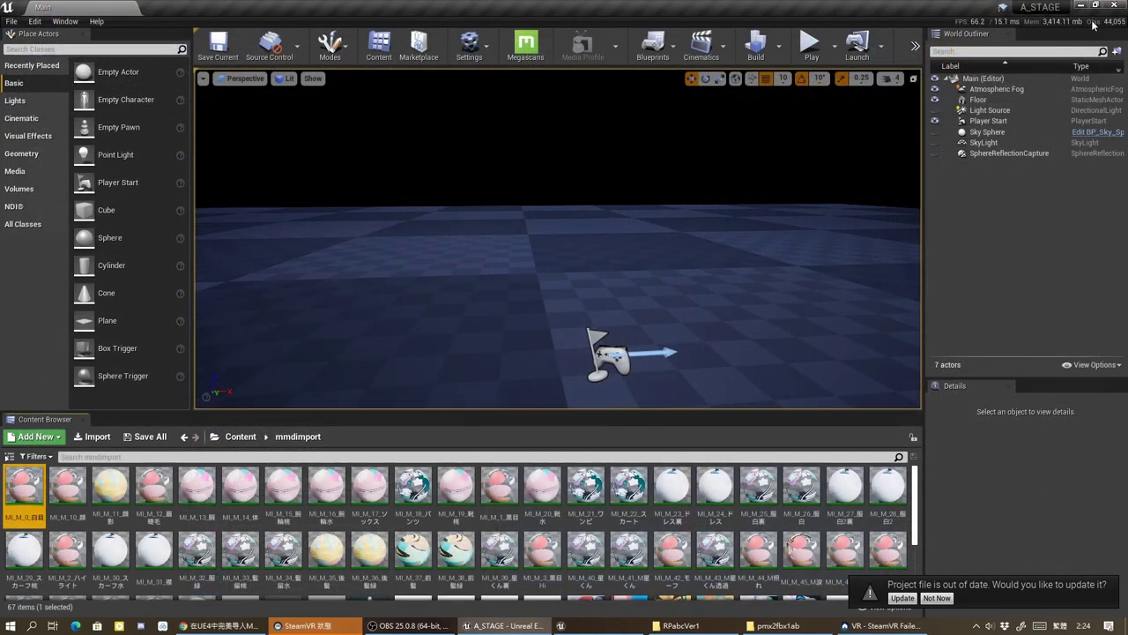
Step: Place Anim_Motion_vmd from the mmdfbximport folder into the level
left_click(241, 437)
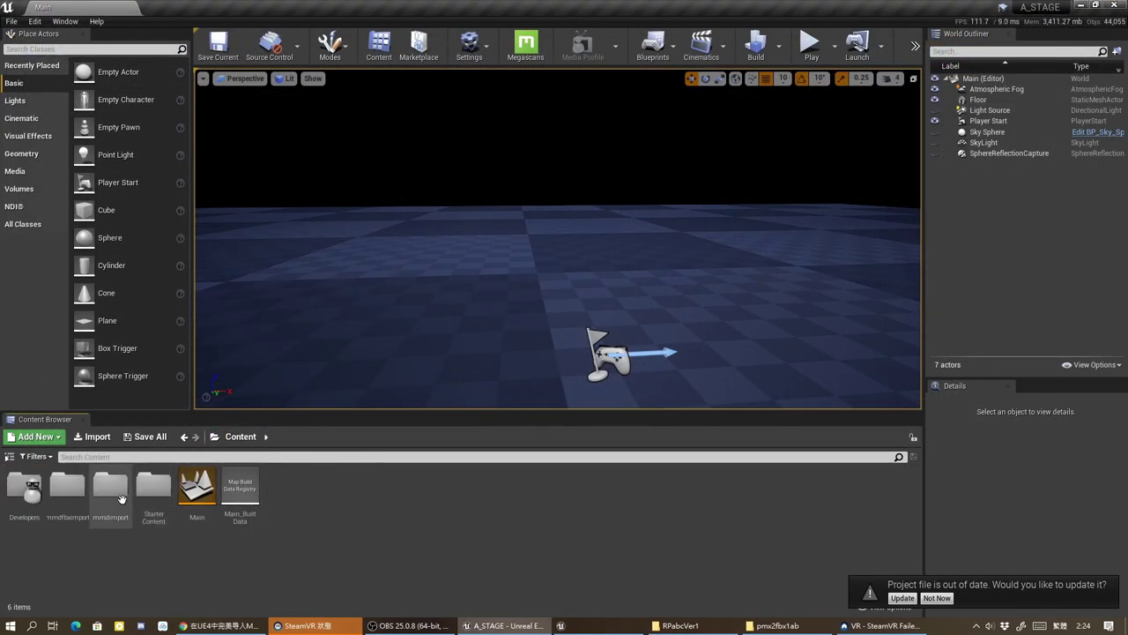
double_click(78, 493)
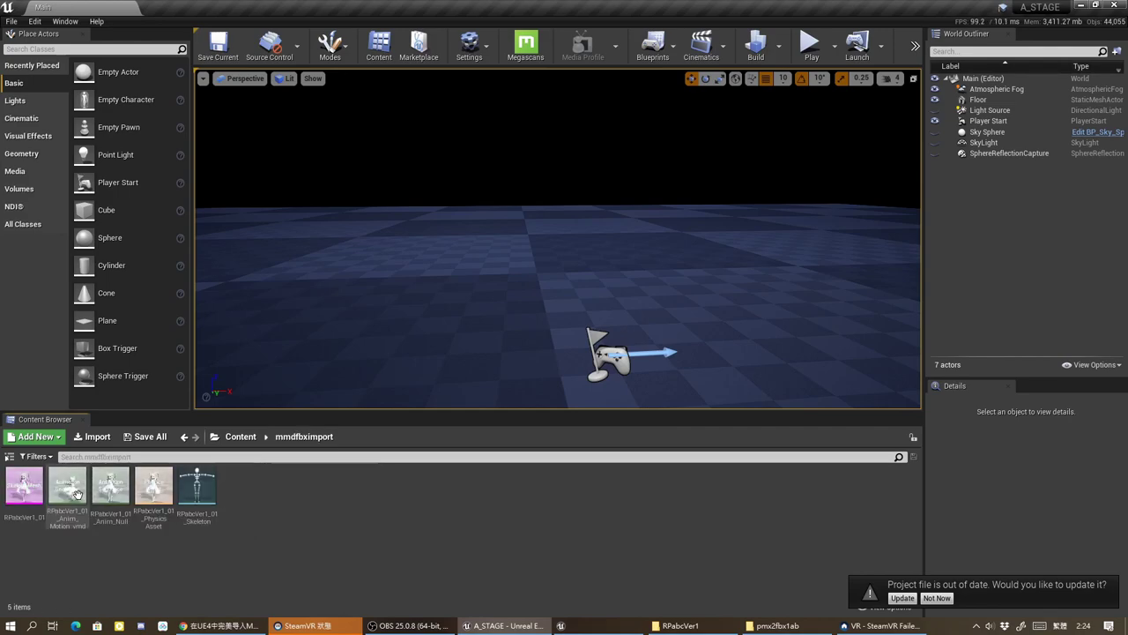
left_click_drag(68, 489, 533, 365)
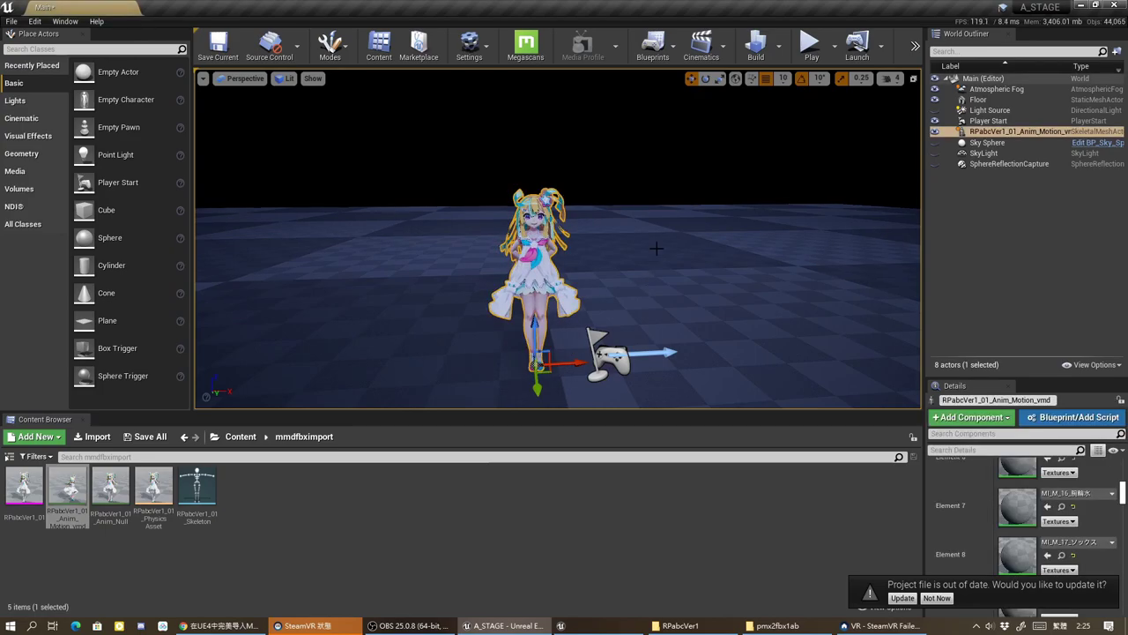
Step: Play the level to watch the dance, then stop and delete the character
left_click(809, 44)
left_click(676, 252)
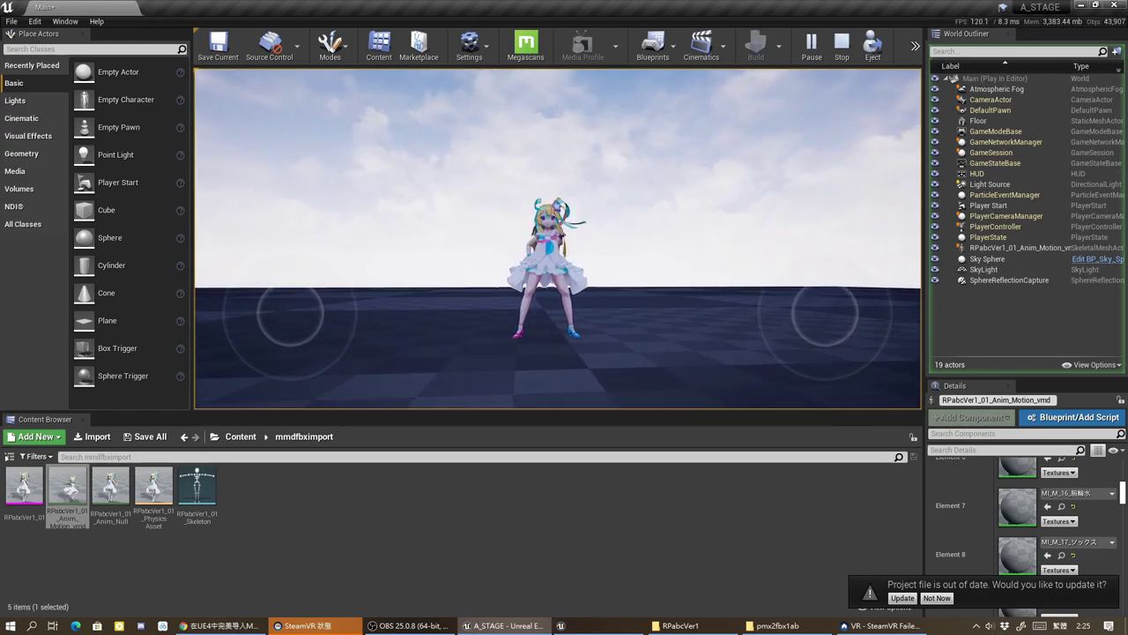
key("Escape")
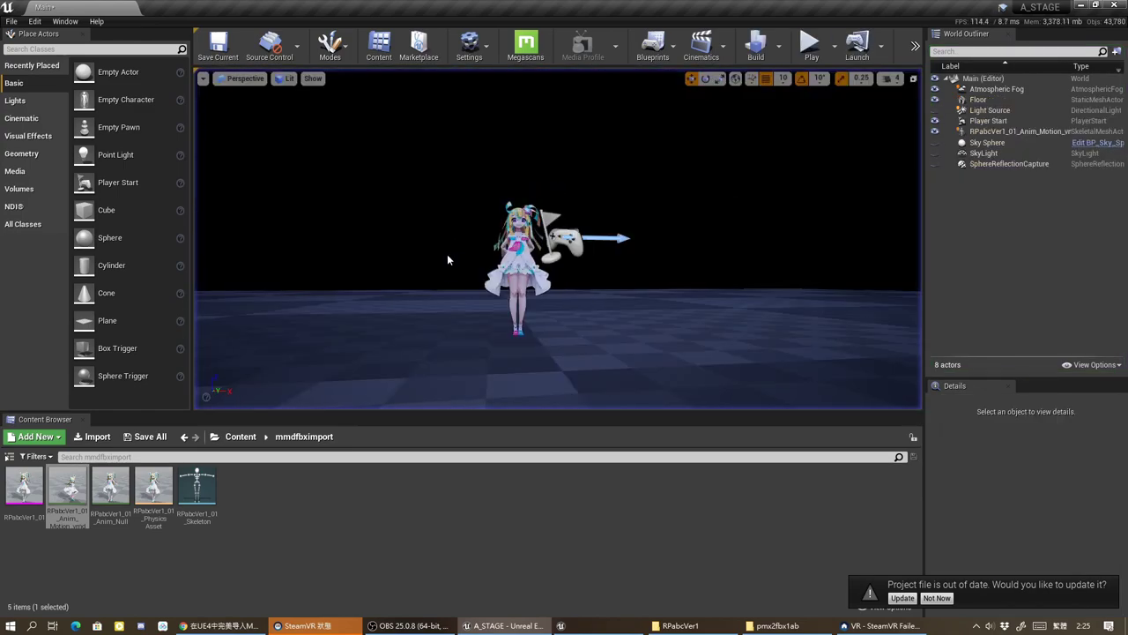
left_click(524, 253)
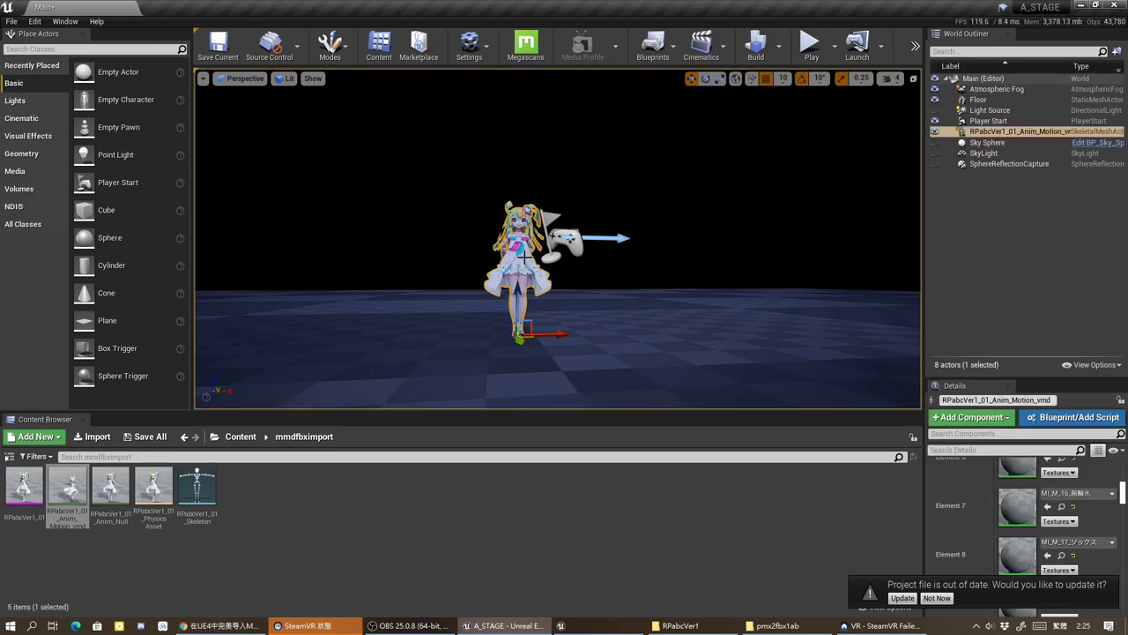
key("Delete")
right_click_drag(499, 214, 380, 225)
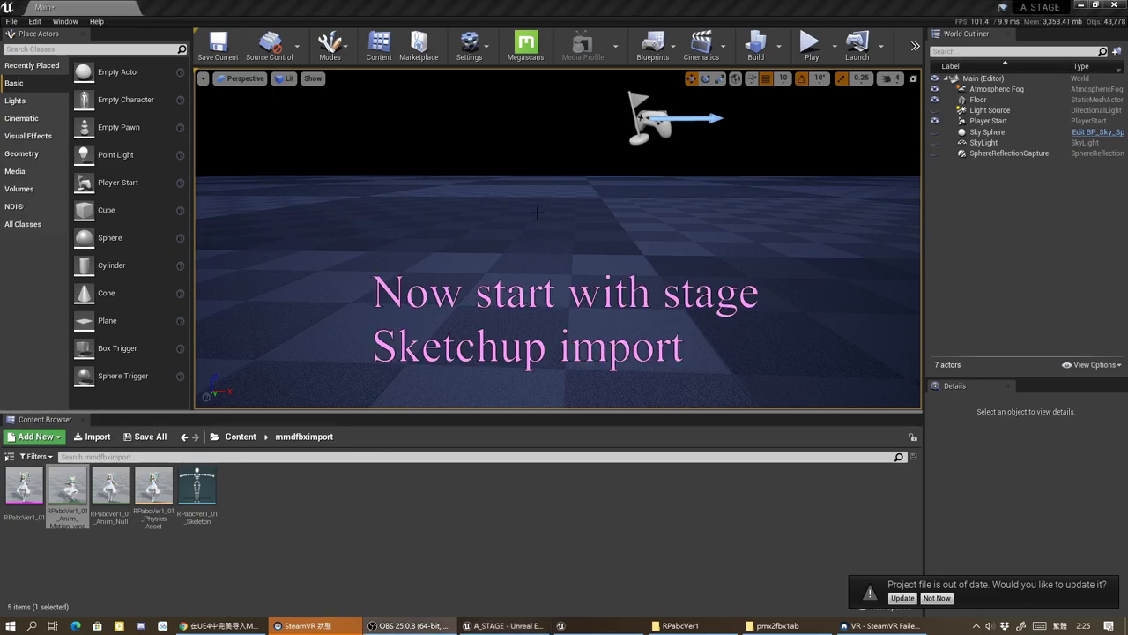
Step: Add a New Folder named 'stage' in the root Content folder
right_click_drag(460, 240, 564, 228)
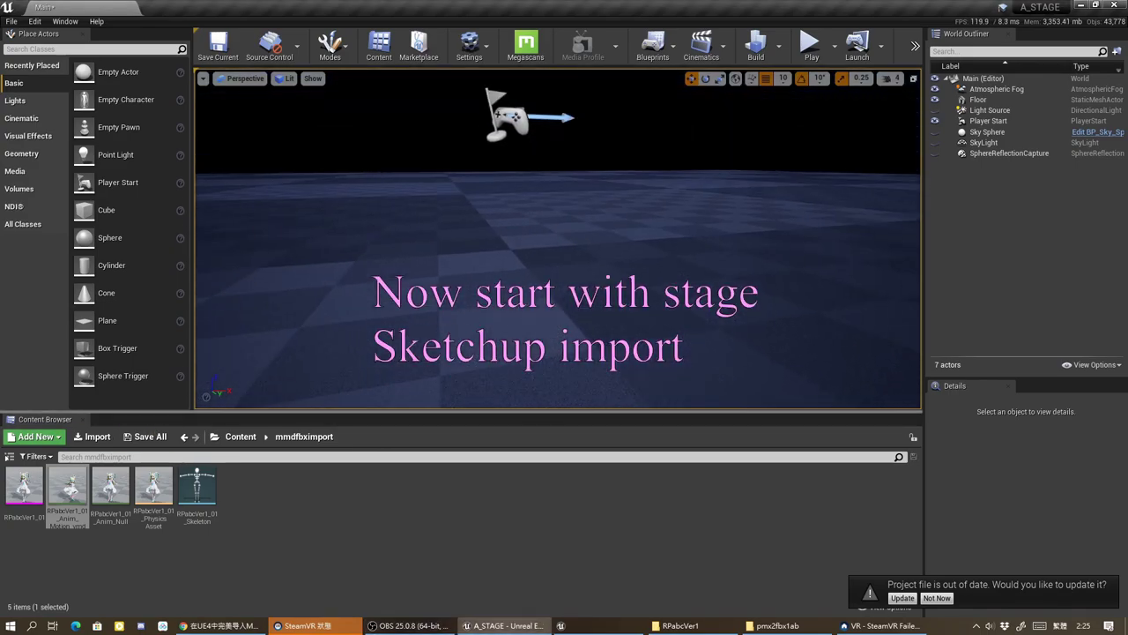
left_click(241, 436)
right_click(319, 495)
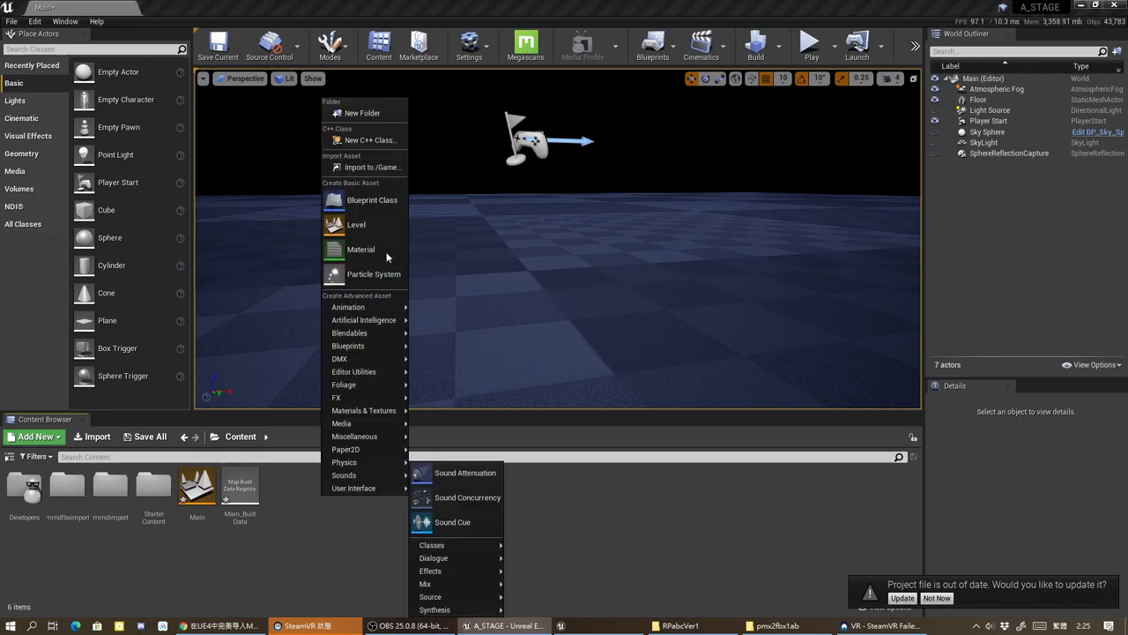
left_click(361, 116)
type("stage")
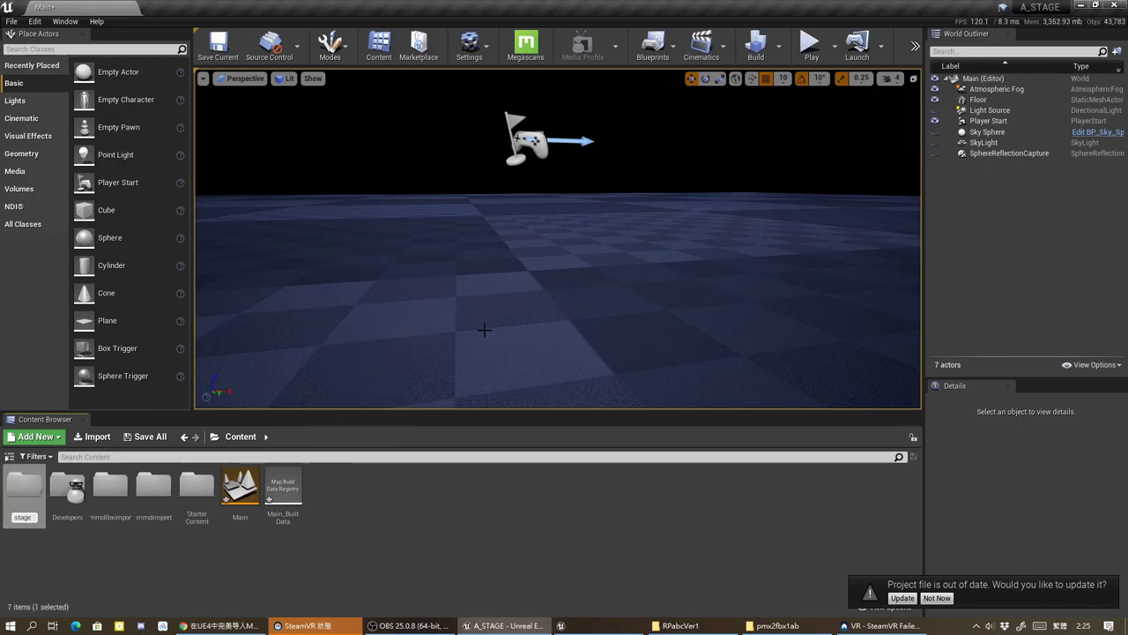
key("Return")
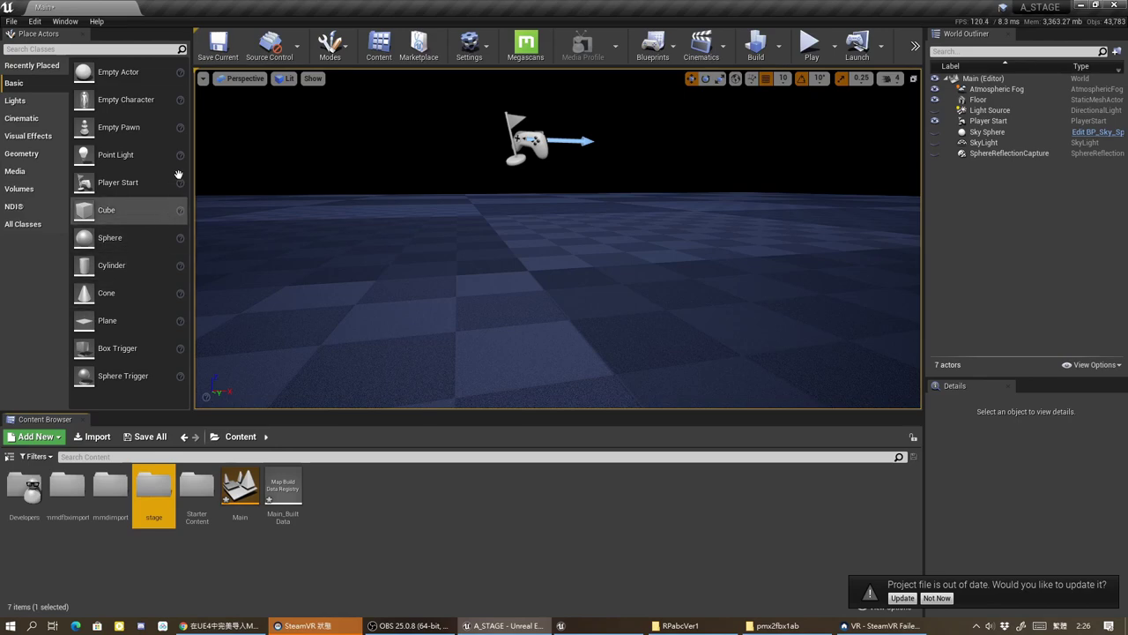
Step: Open the Plugins browser and show the Importers category
left_click(14, 23)
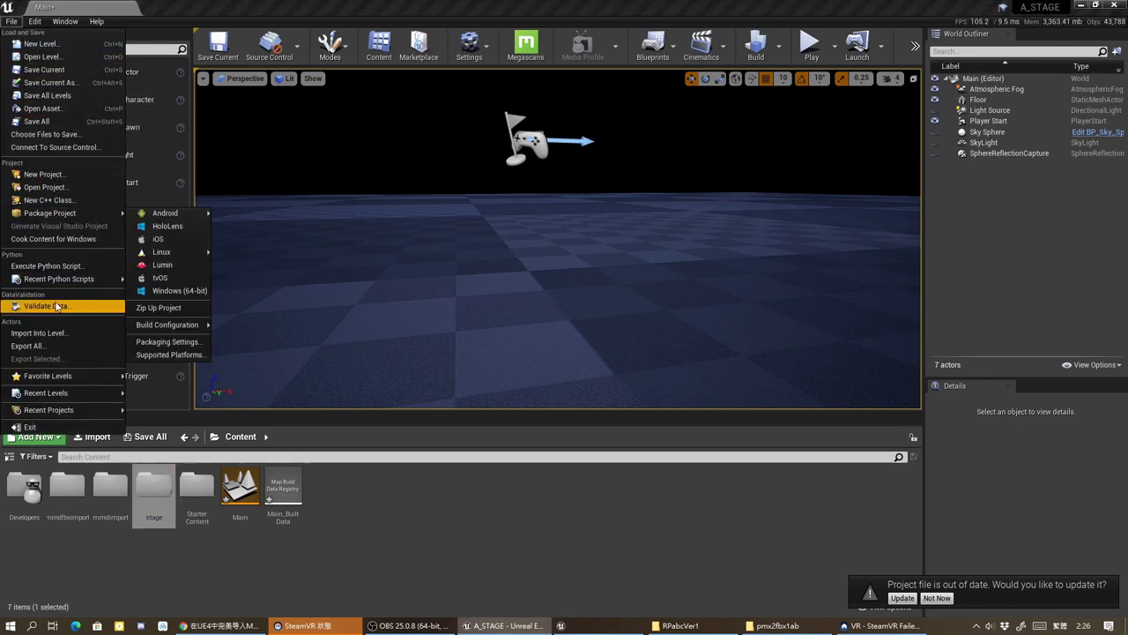
mouse_move(41, 27)
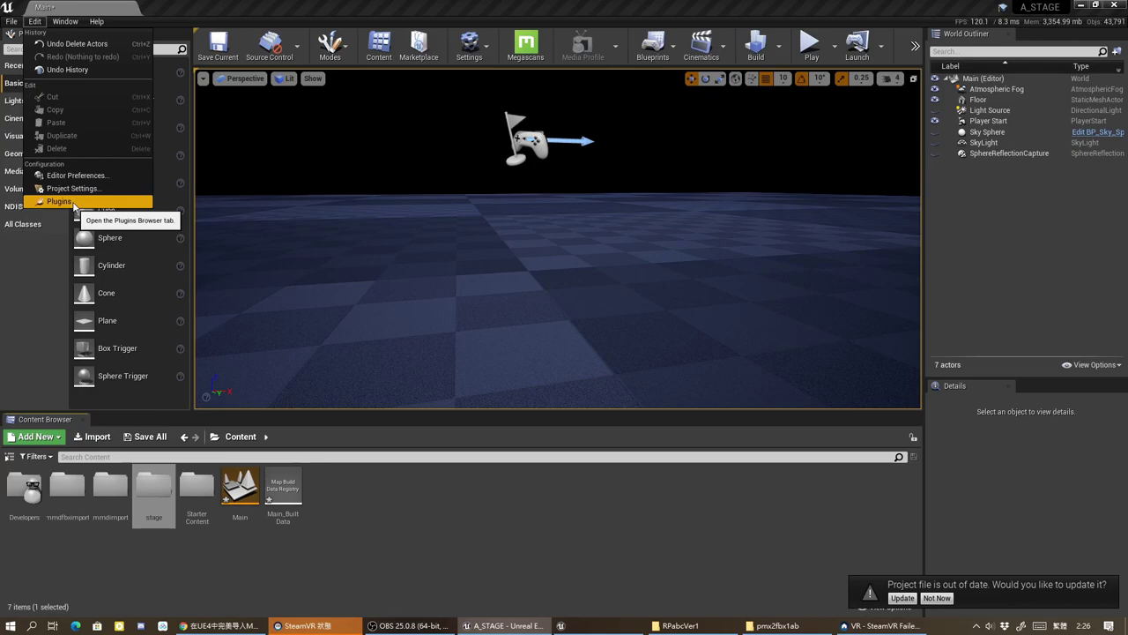
left_click(58, 201)
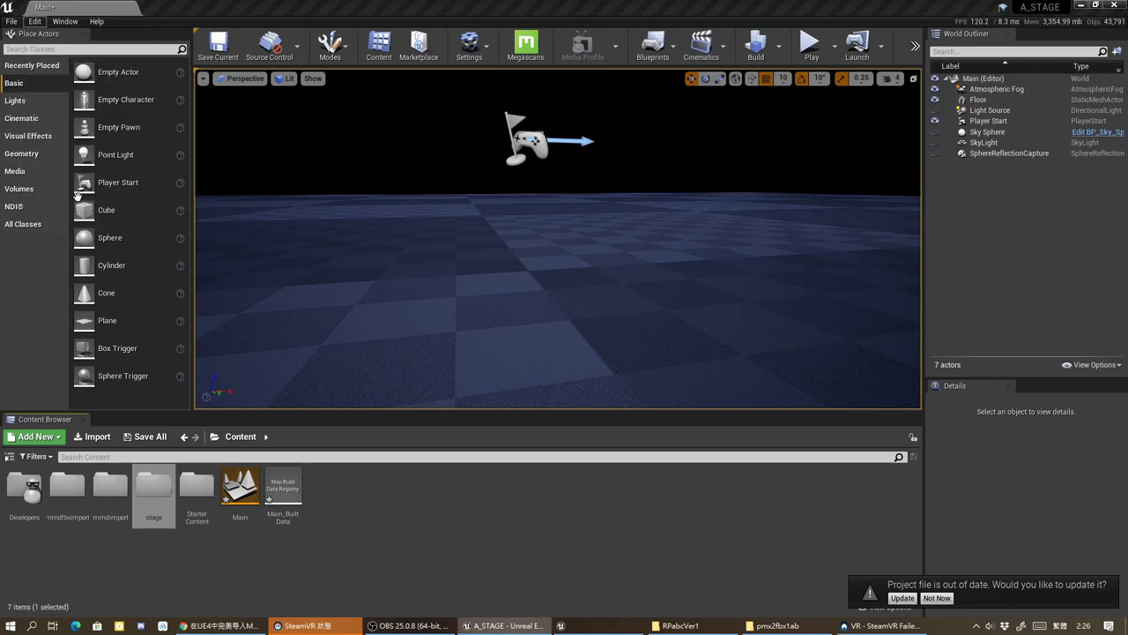
scroll(139, 269, "down", 2)
scroll(129, 314, "down", 2)
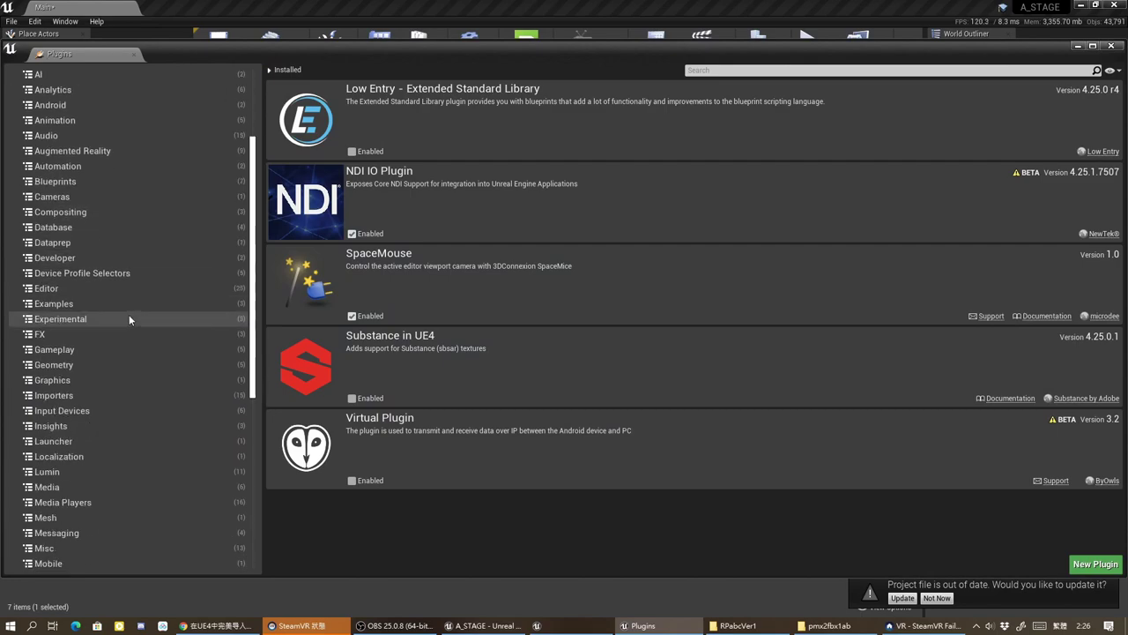
scroll(129, 314, "down", 3)
scroll(127, 325, "down", 2)
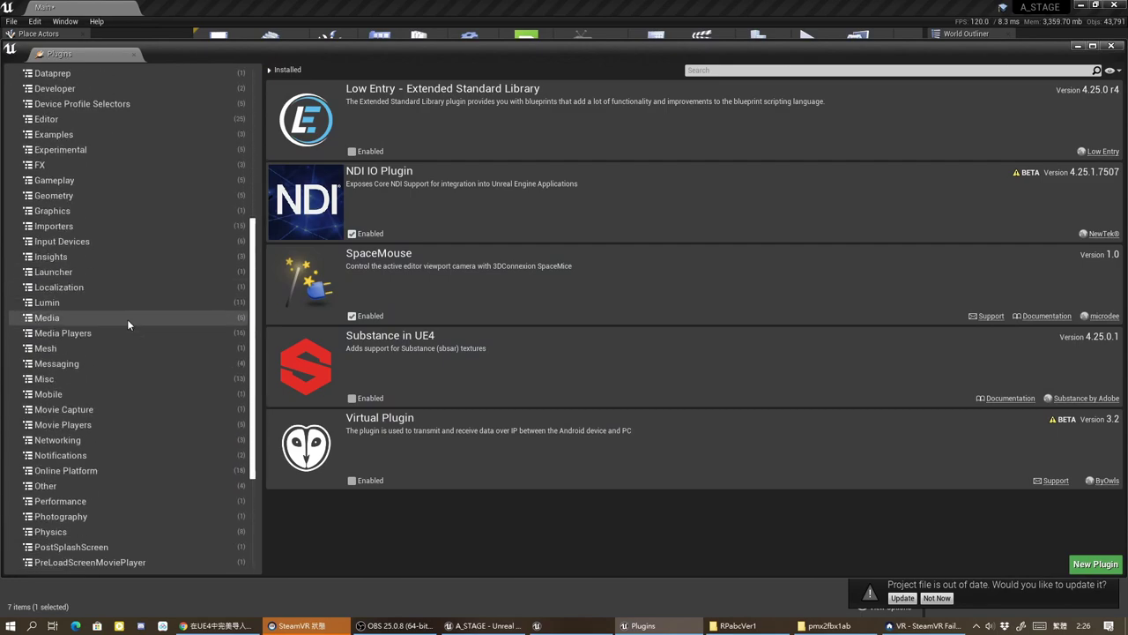
left_click(128, 226)
scroll(450, 256, "down", 1)
scroll(436, 264, "down", 1)
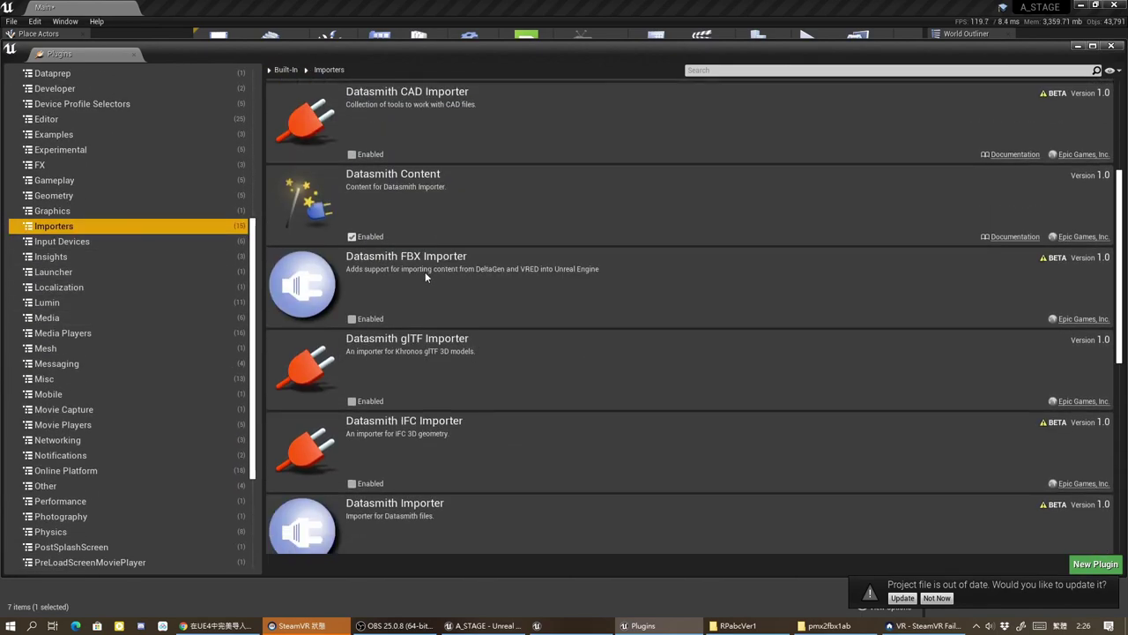
scroll(422, 275, "down", 1)
scroll(418, 281, "down", 1)
scroll(416, 279, "down", 1)
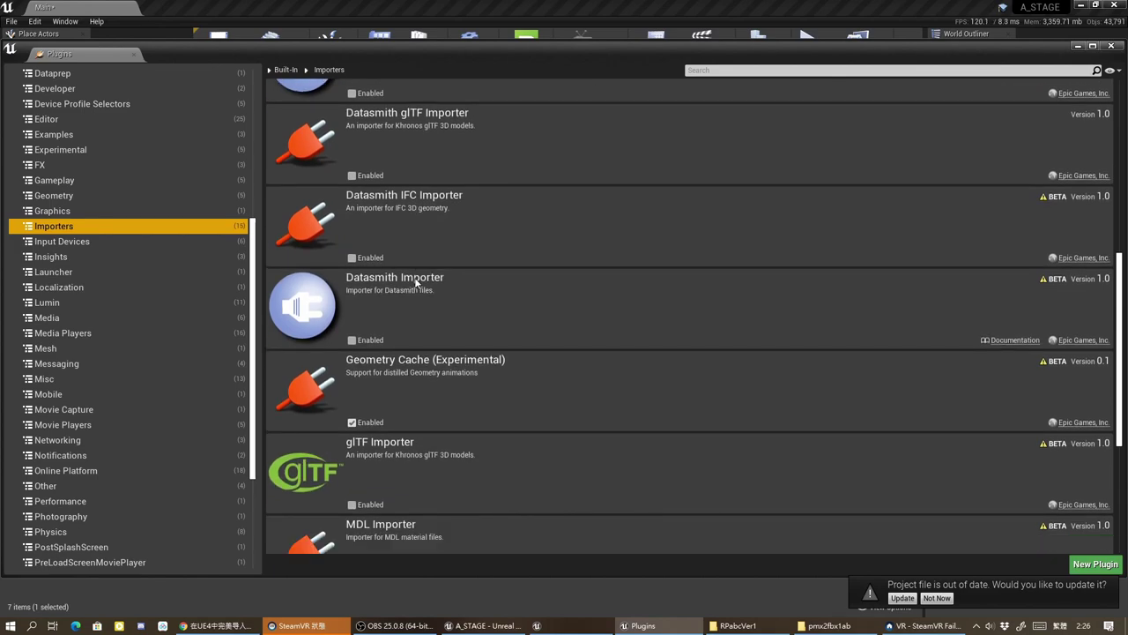
Step: Enable Datasmith Importer, accept the beta warning, and restart the editor saving the level
left_click(357, 339)
left_click(648, 351)
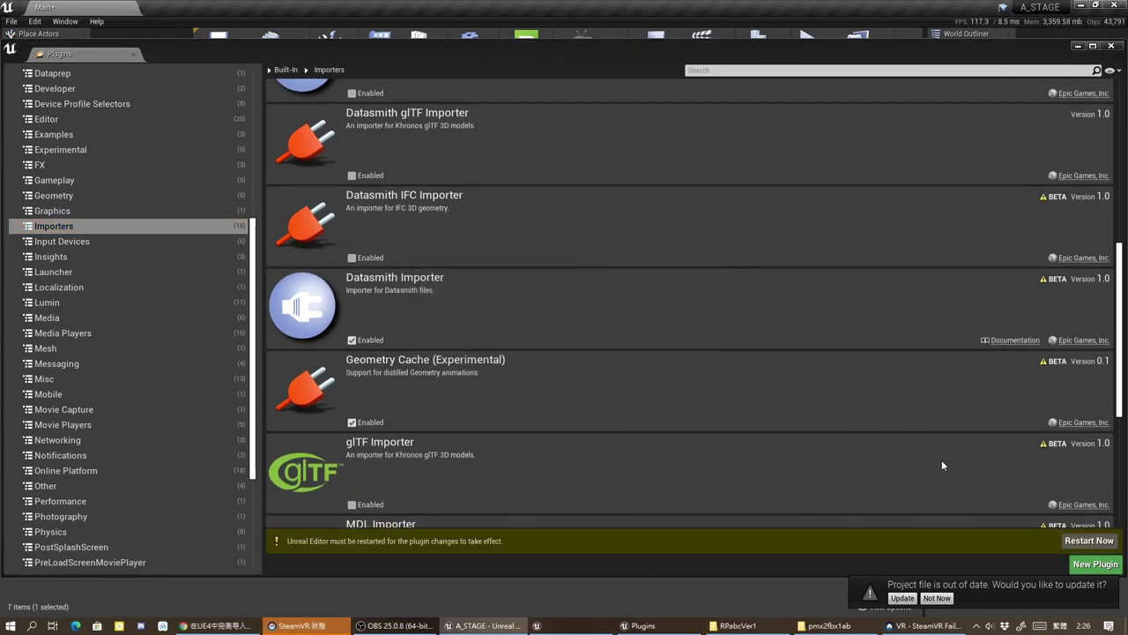
left_click(1089, 541)
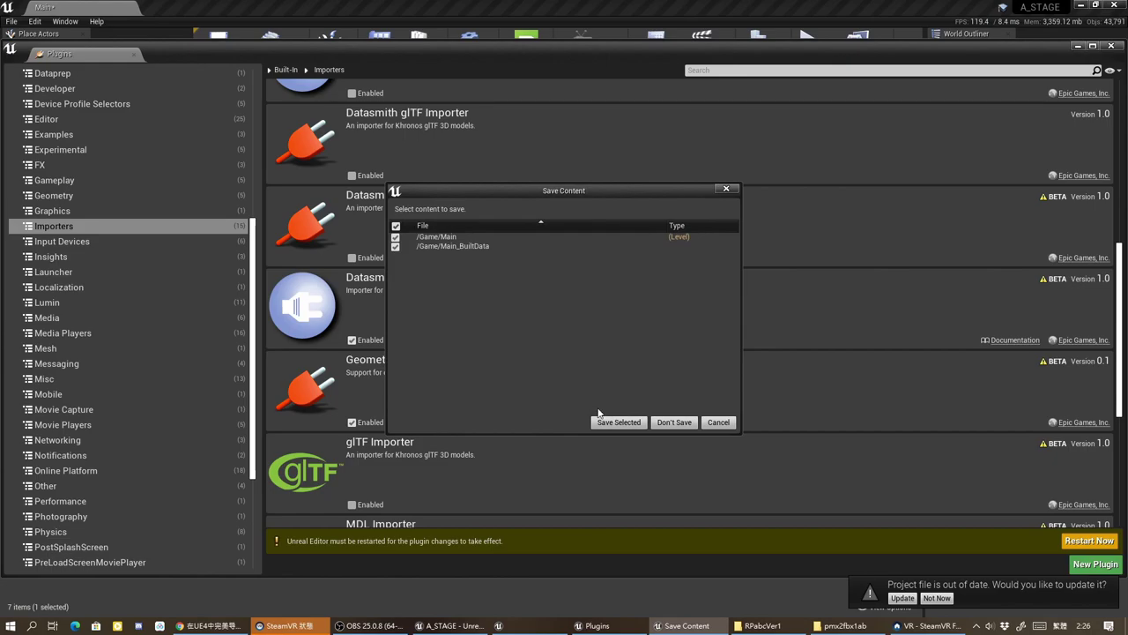
left_click(615, 420)
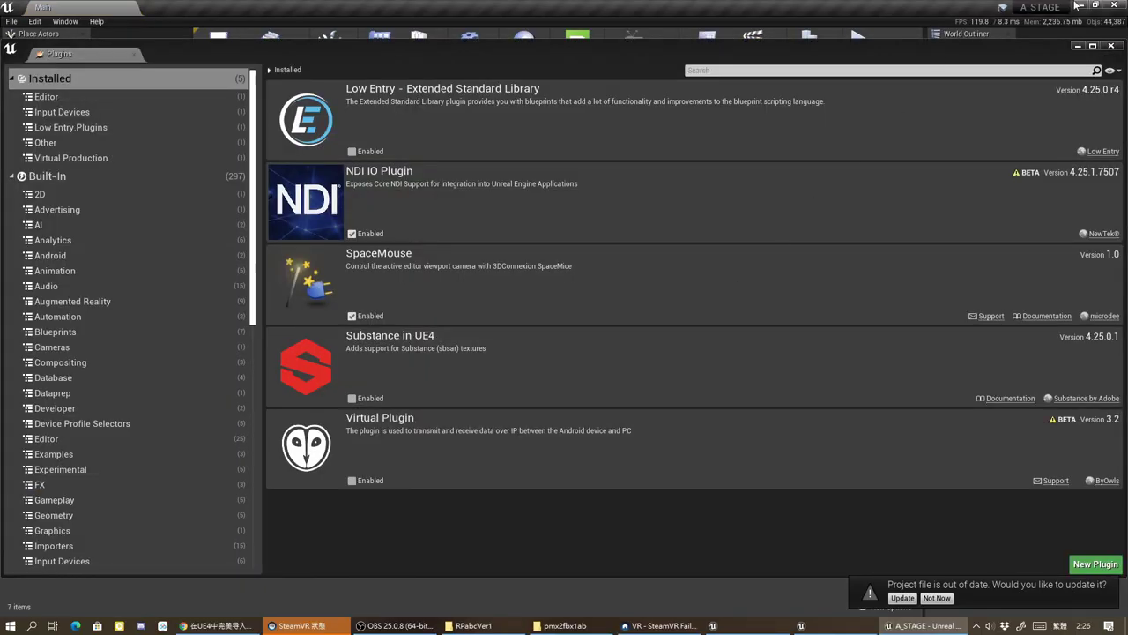
left_click(1111, 47)
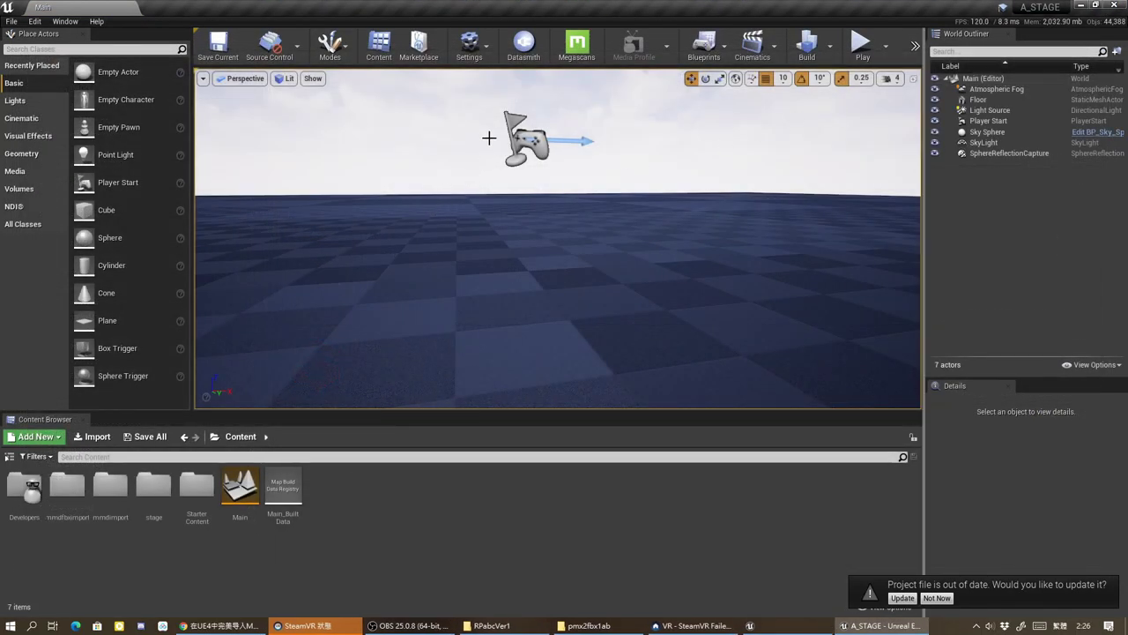
Step: Choose Draftstage.udatasmith from Documents with Content/stage as the import destination
left_click(524, 44)
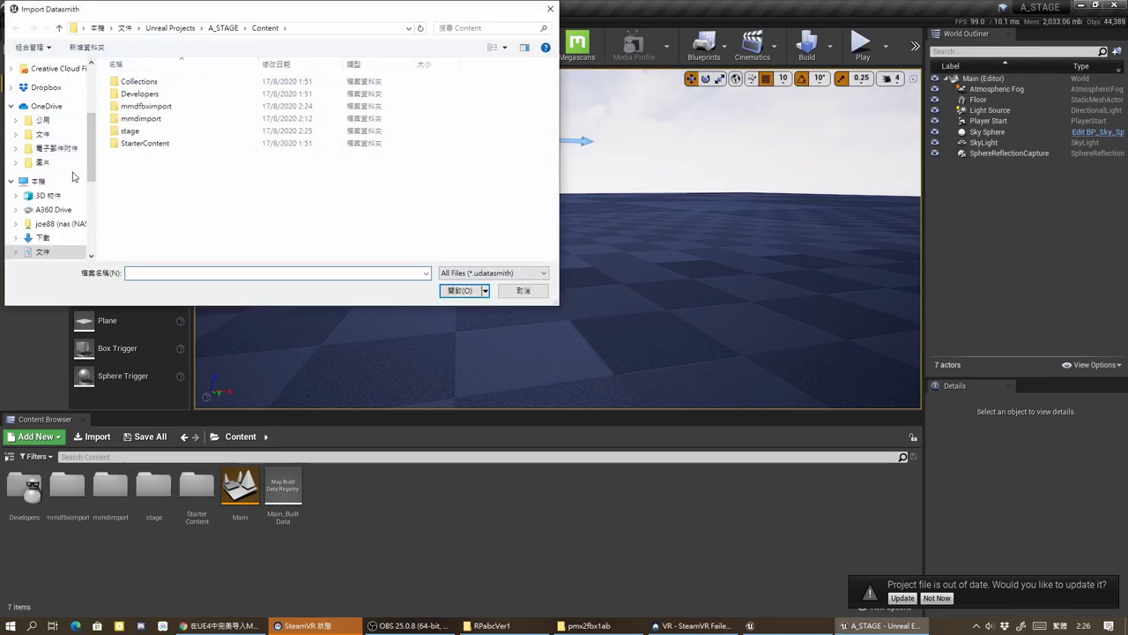
left_click(43, 251)
left_click(157, 143)
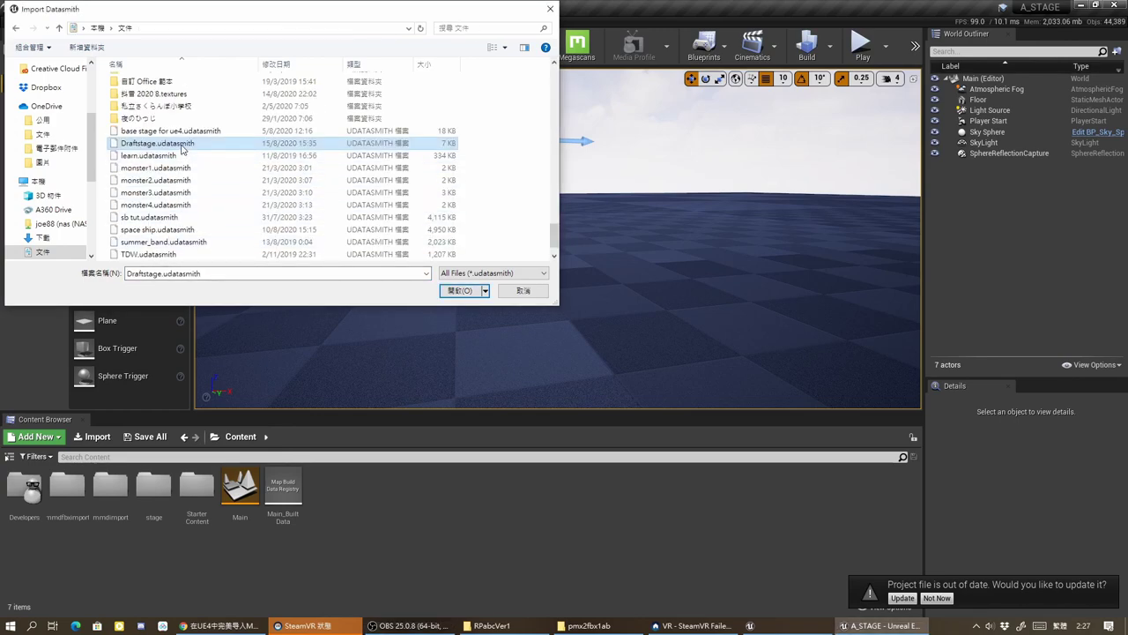
double_click(112, 143)
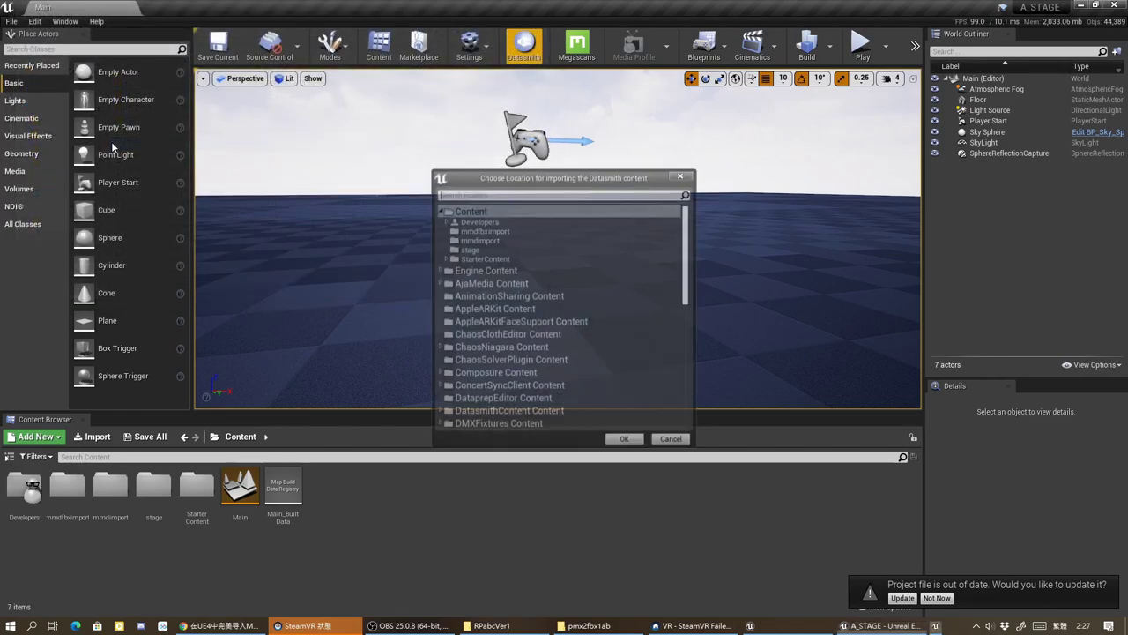
left_click(480, 251)
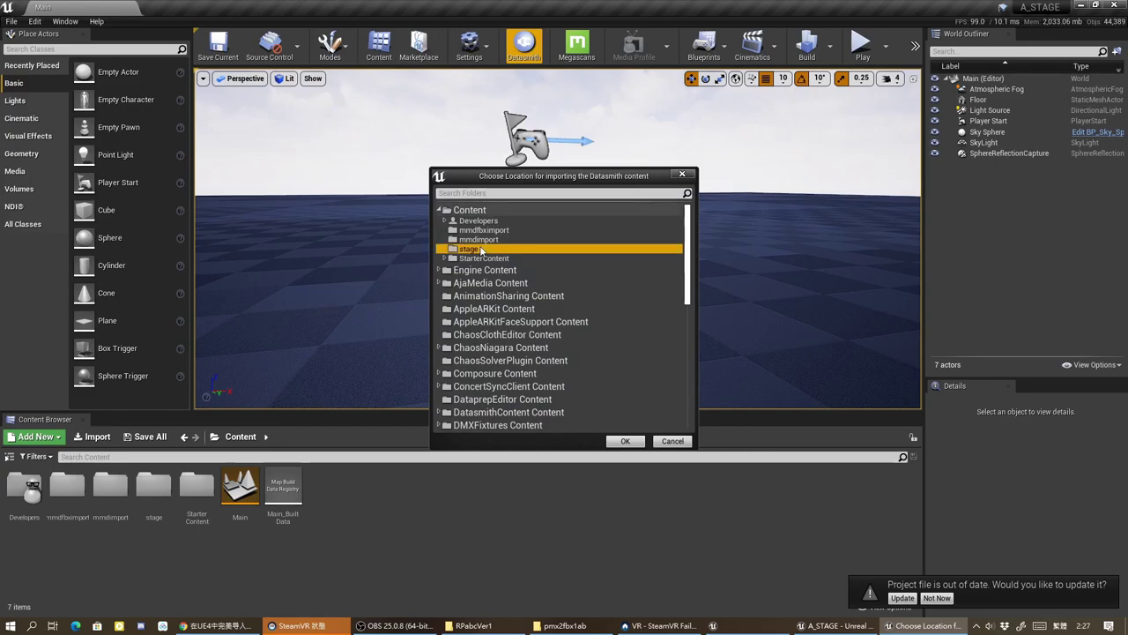
left_click(625, 440)
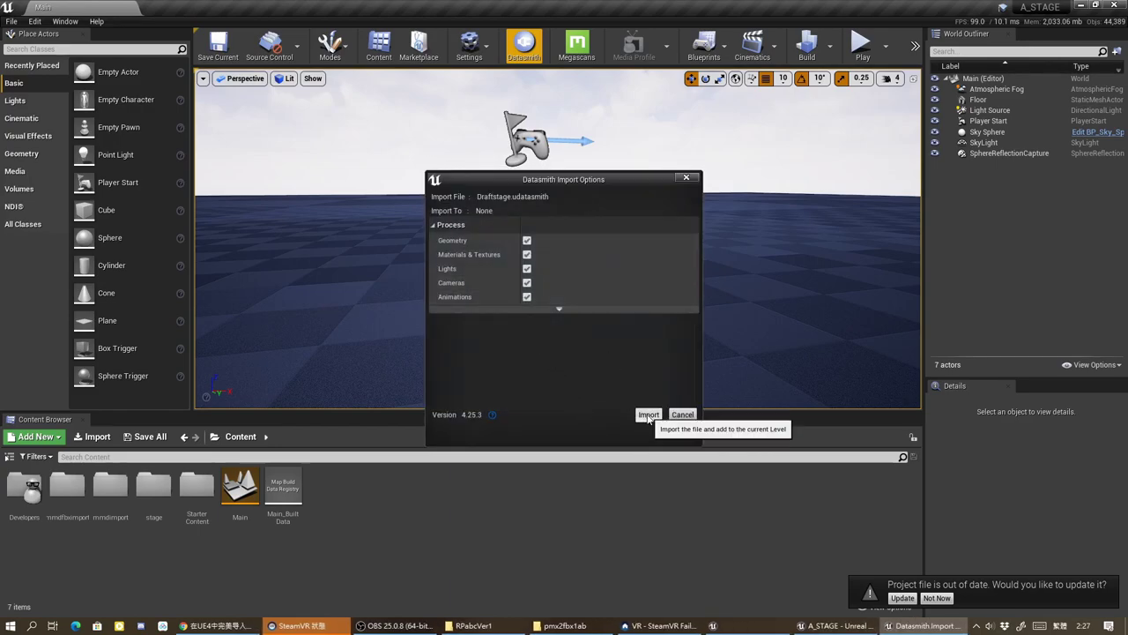
Step: Uncheck Cameras, Lights and Animations and import the Draftstage file
left_click(527, 282)
left_click(527, 268)
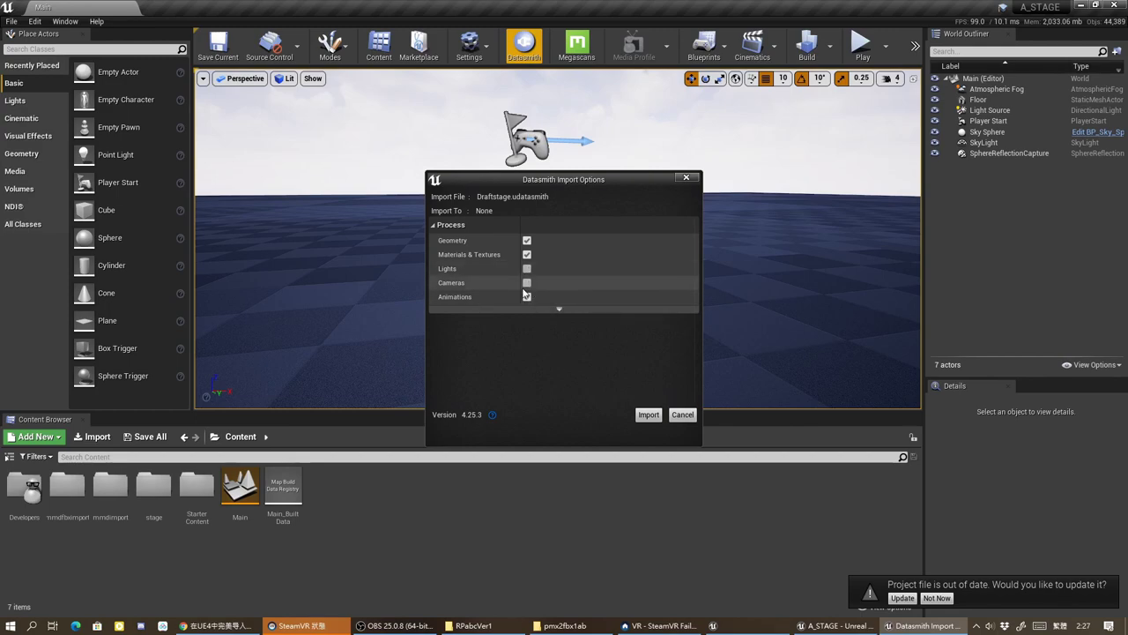
left_click(527, 296)
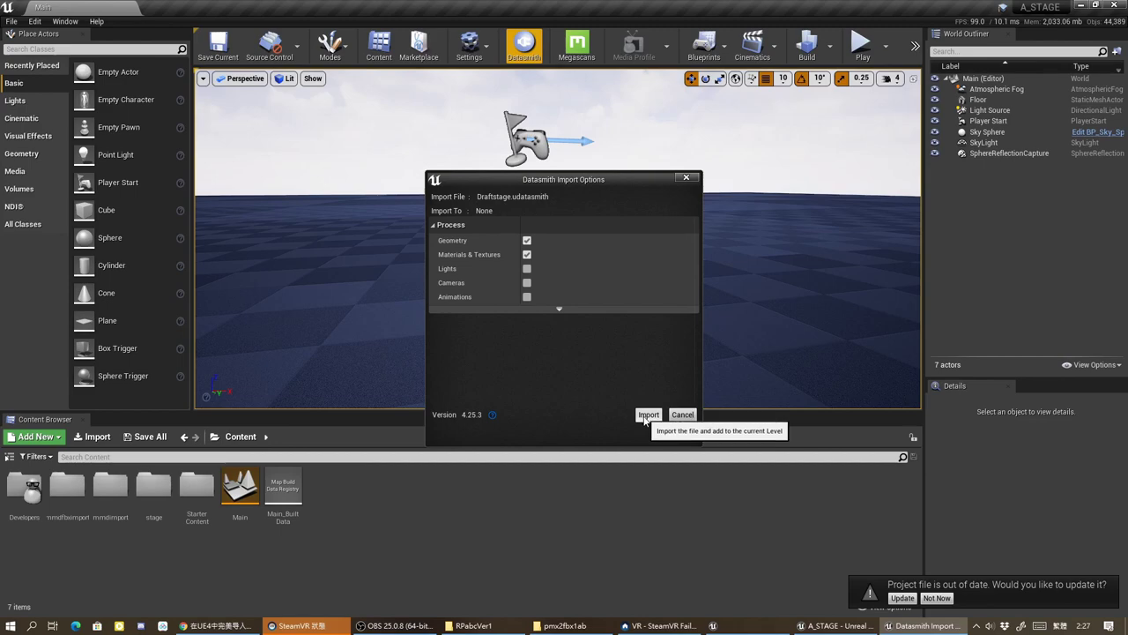
left_click(648, 415)
Step: Orbit around the imported stage, then switch the viewport to Top view
mouse_move(576, 273)
left_mouse_down()
mouse_move(564, 256)
mouse_move(551, 282)
mouse_move(549, 212)
mouse_move(529, 203)
mouse_move(529, 176)
mouse_move(529, 203)
mouse_move(679, 338)
left_mouse_up()
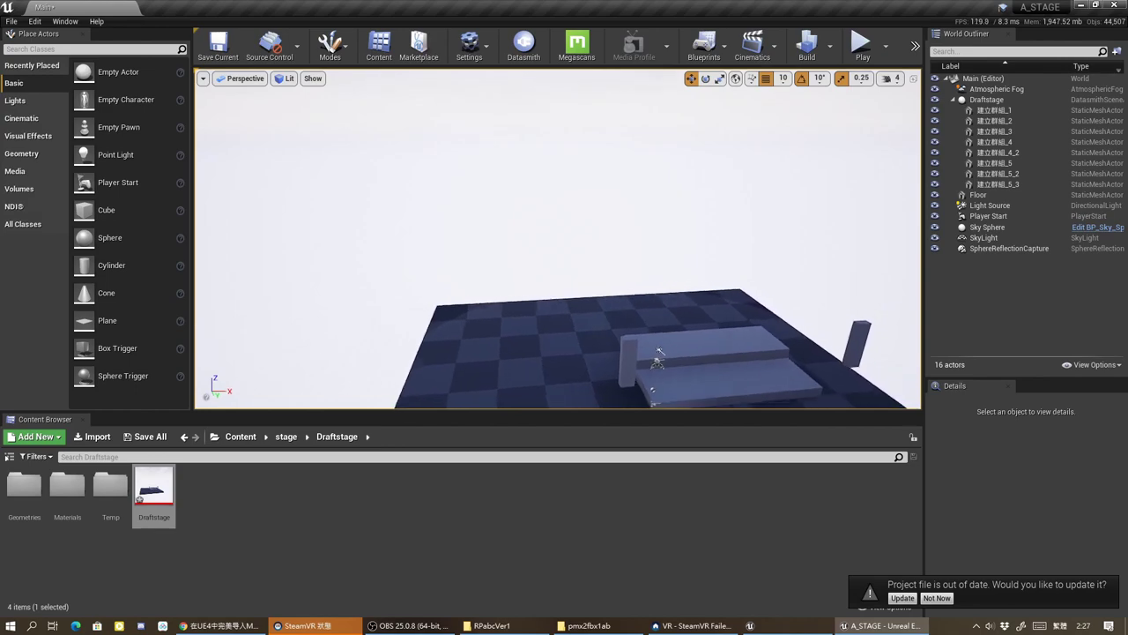
left_click_drag(546, 270, 547, 271)
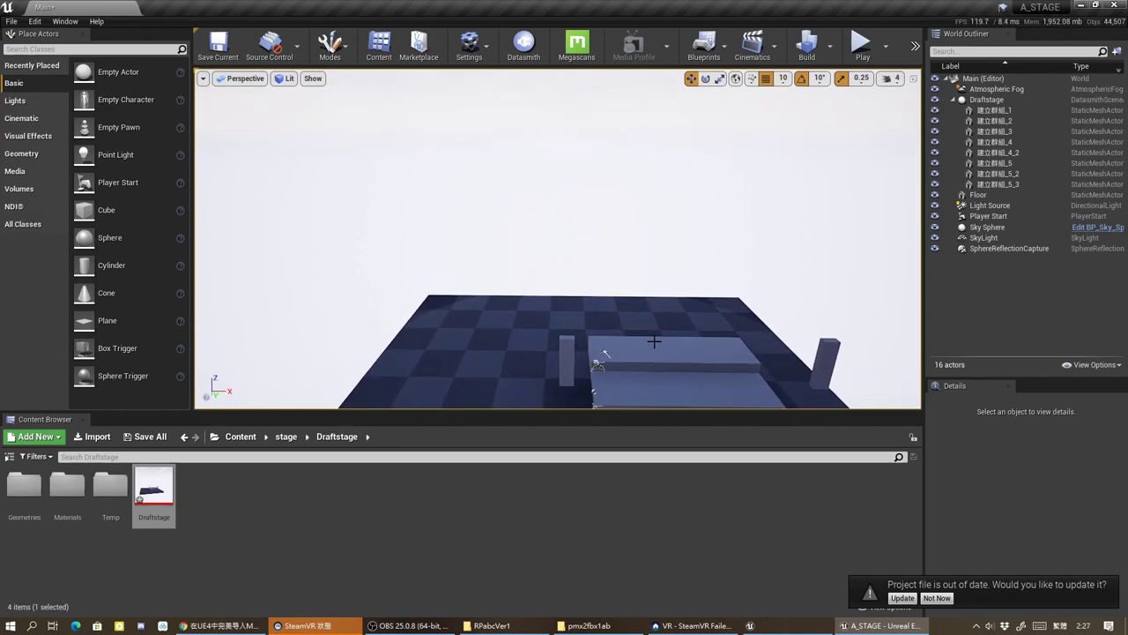
left_click(240, 77)
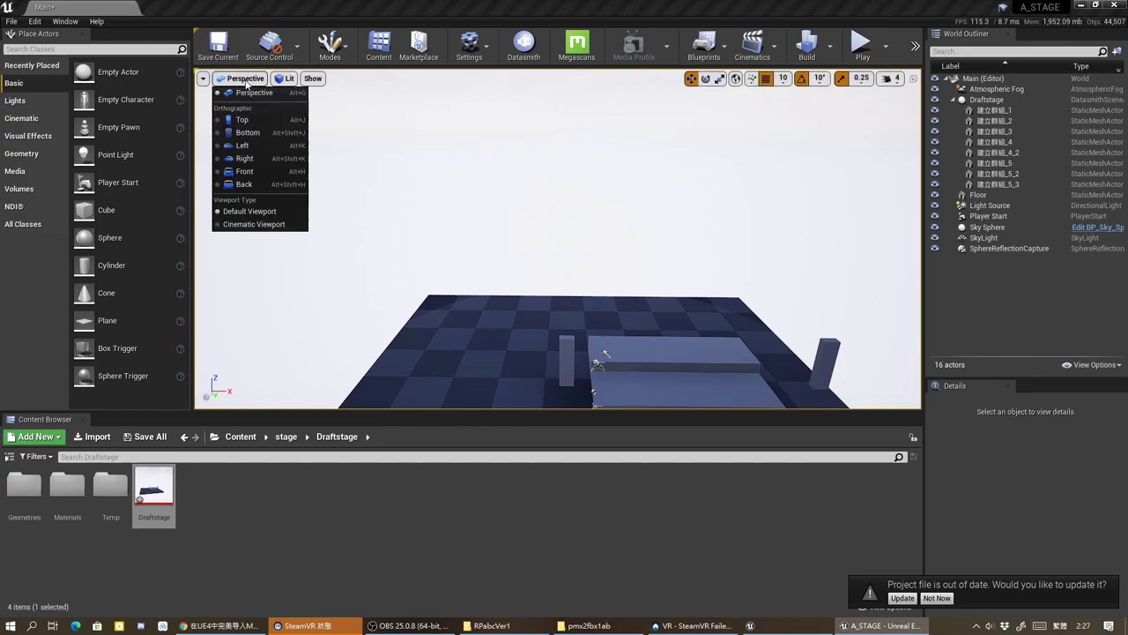
left_click(243, 125)
scroll(572, 311, "down", 4)
scroll(584, 308, "down", 2)
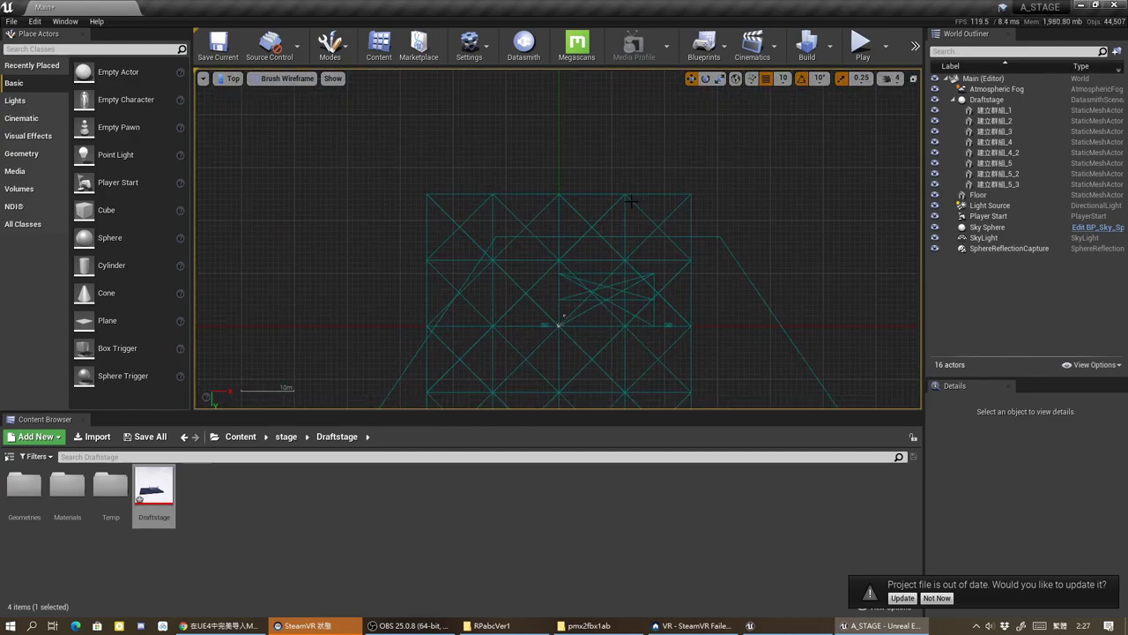
Step: Select the floor and then the central platform pieces in the Top view
left_click(630, 198)
scroll(687, 273, "up", 1)
scroll(688, 273, "up", 2)
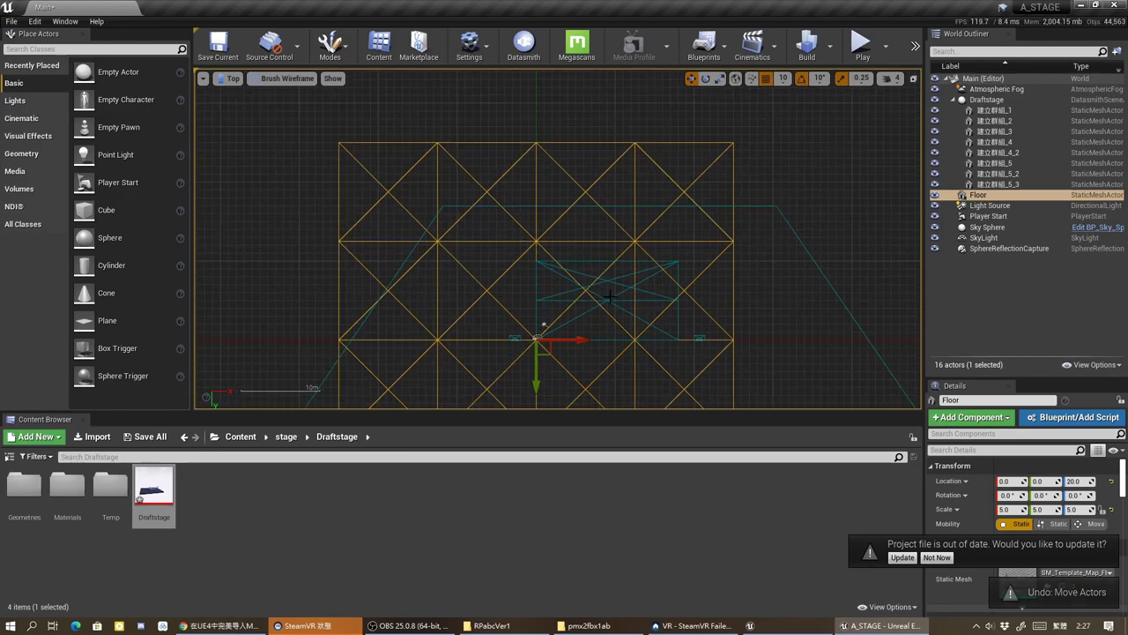
left_click_drag(688, 272, 661, 313)
left_click(713, 261)
Step: Select platform pieces 建立群組_1, _2, _4 and _4_2 and slide them left along X
key("ctrl+z")
left_click(672, 263)
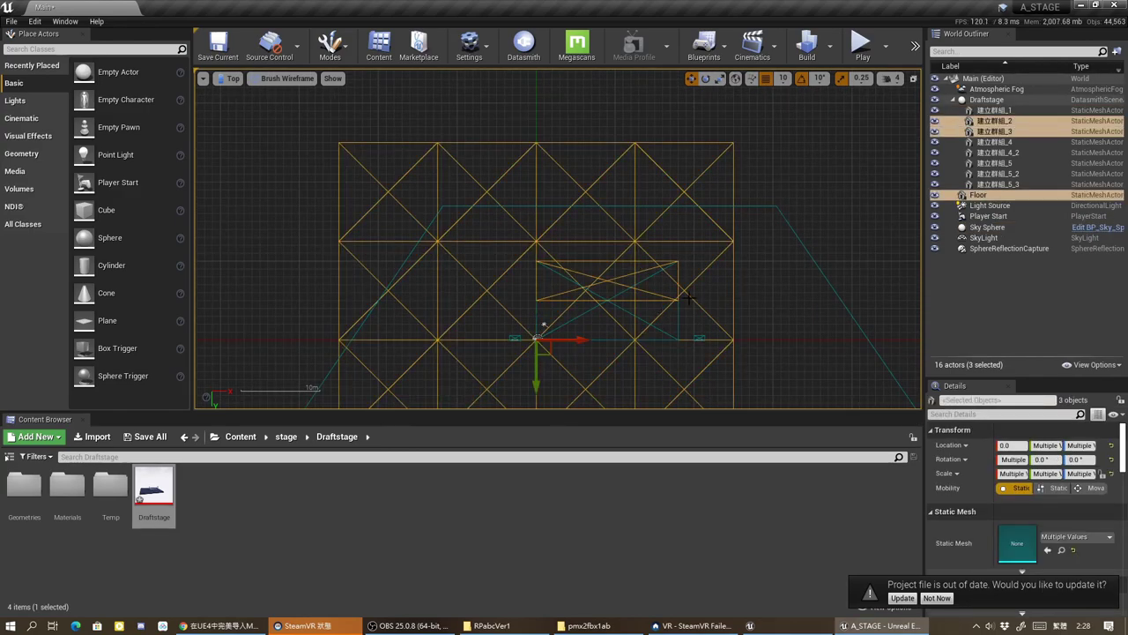
left_click(669, 309, "ctrl")
left_click(572, 328, "ctrl")
left_click(698, 338, "ctrl")
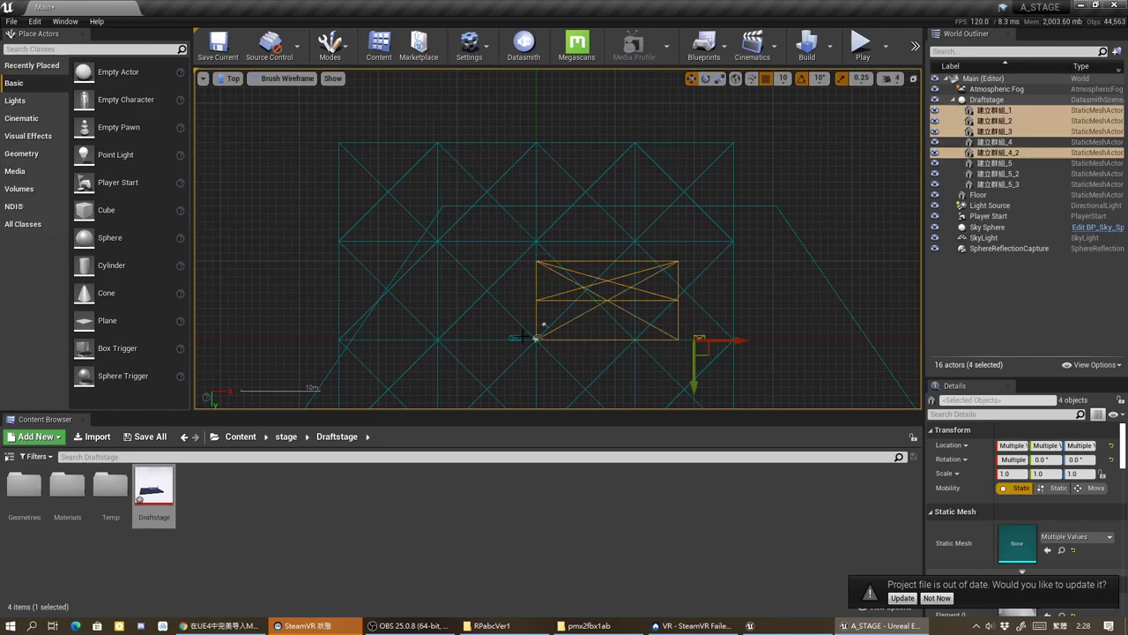
left_click(514, 338, "ctrl")
left_click_drag(578, 339, 482, 338)
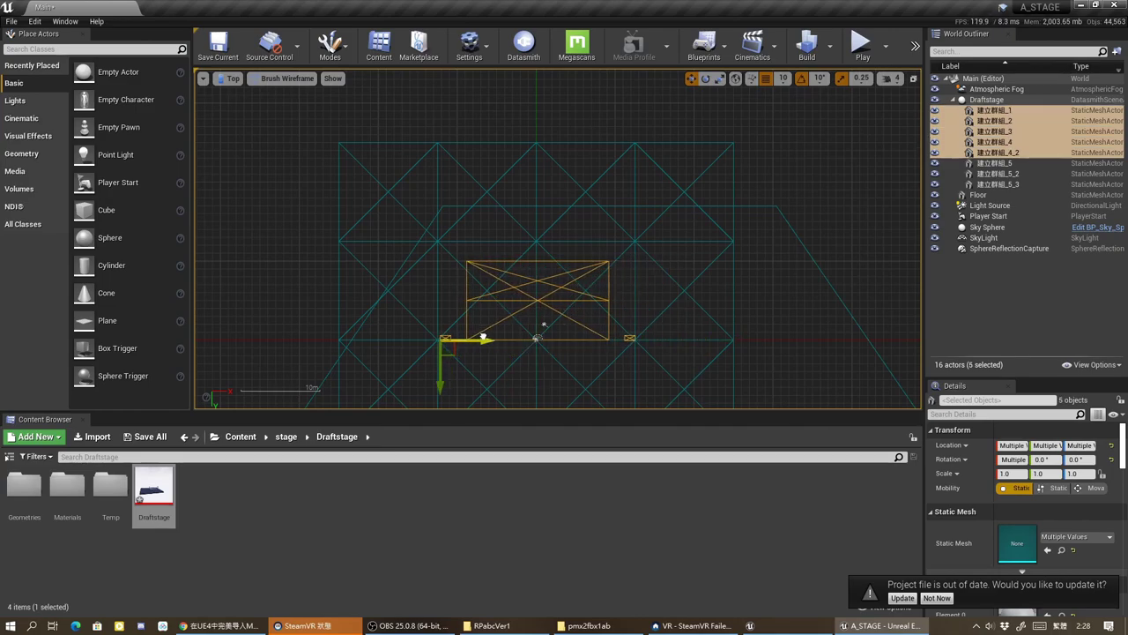
scroll(539, 303, "up", 3)
scroll(540, 302, "down", 5)
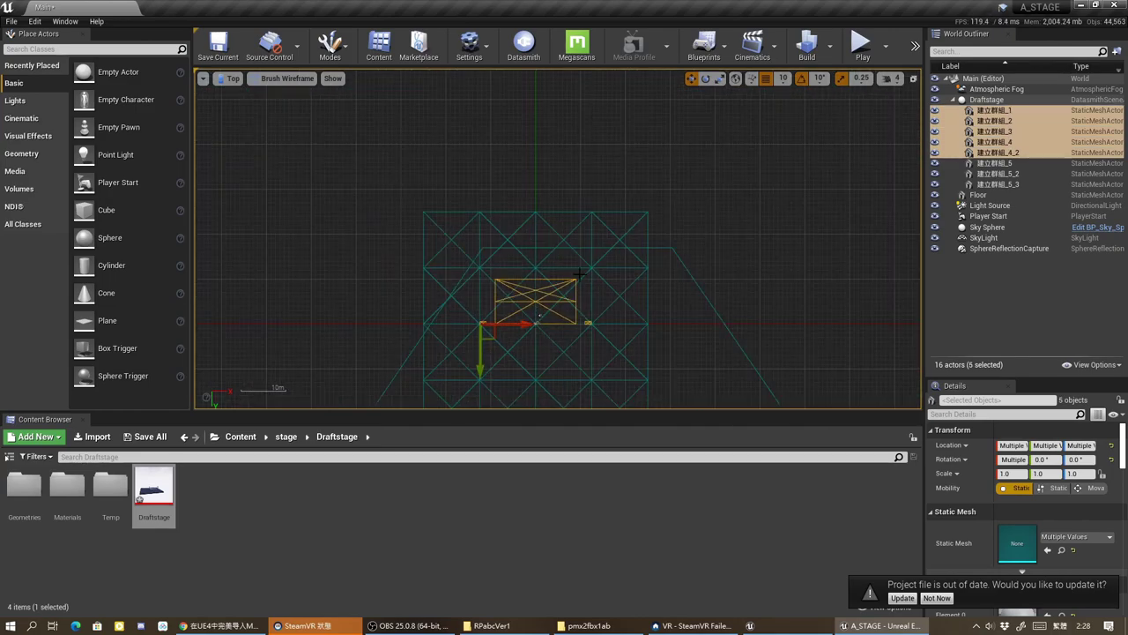
Step: Move diagonal piece 建立群組_5_2 to the lower left and nudge 建立群組_5_3
left_click(648, 247)
left_click_drag(648, 247, 397, 401)
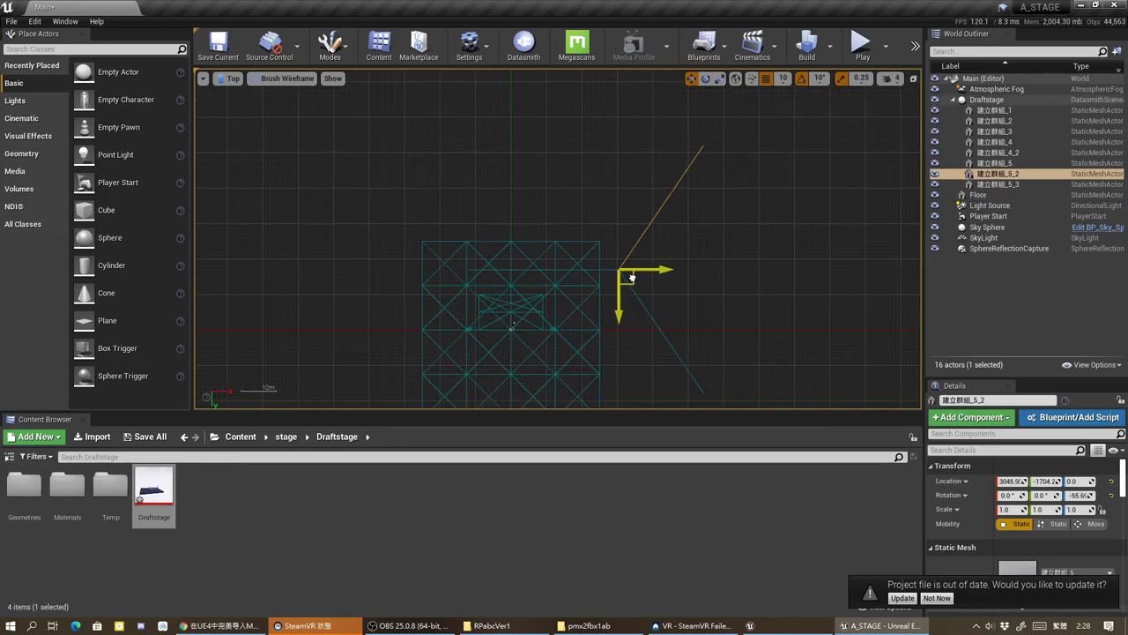
scroll(632, 277, "up", 3)
left_click_drag(569, 254, 526, 267)
scroll(574, 277, "down", 3)
left_click(638, 327)
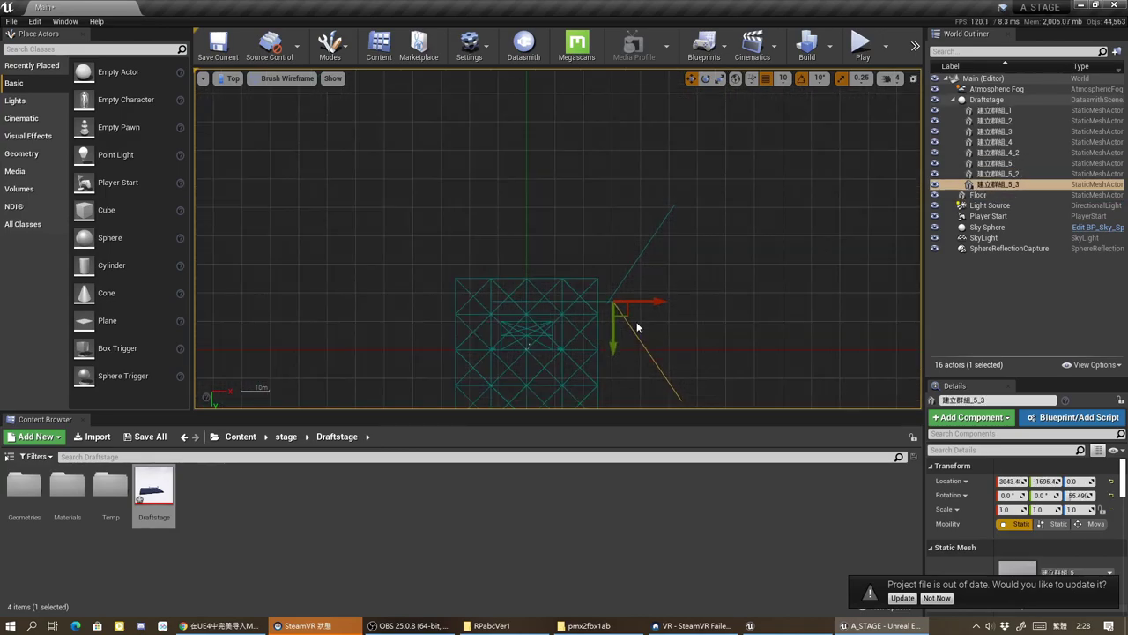
left_click_drag(445, 221, 444, 217)
Step: Rotate the three diagonal side pieces 180°
left_click(535, 300)
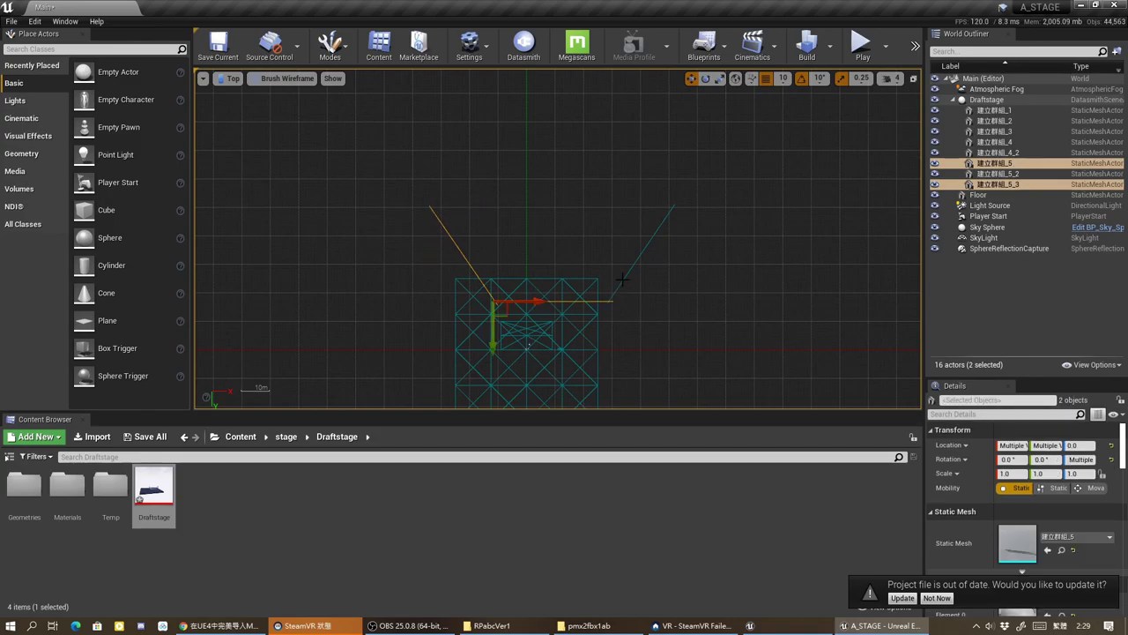
left_click(705, 78)
left_click_drag(652, 264, 536, 304)
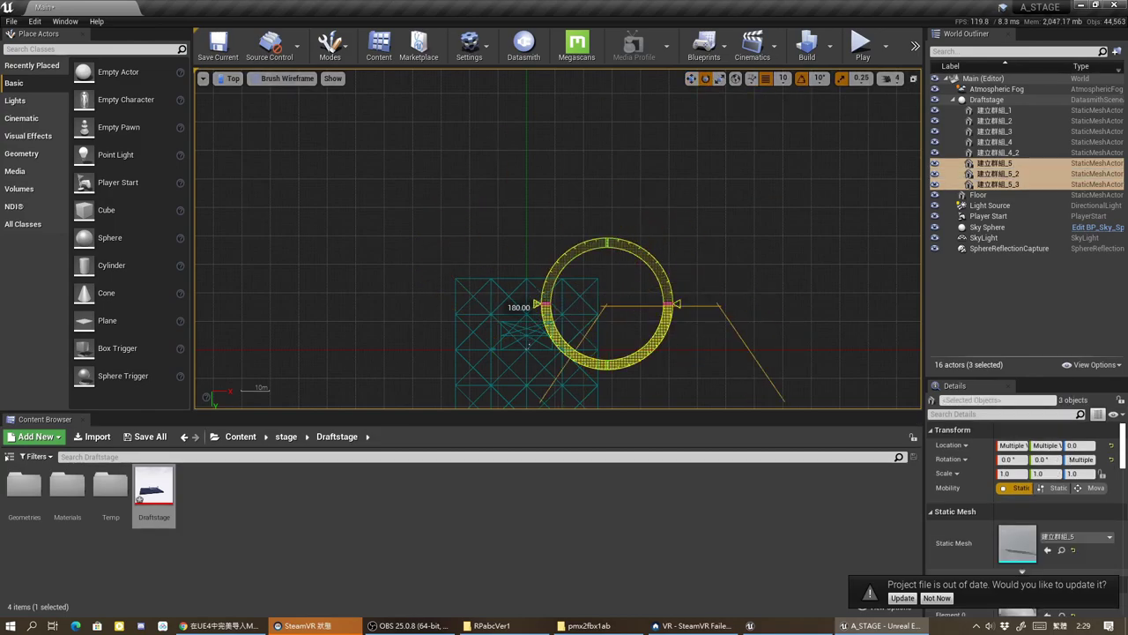
left_click(691, 78)
Step: Rotate backdrop panel 建立群組_3 by 180° and move it right to X 800 with 50 snapping
scroll(481, 325, "up", 3)
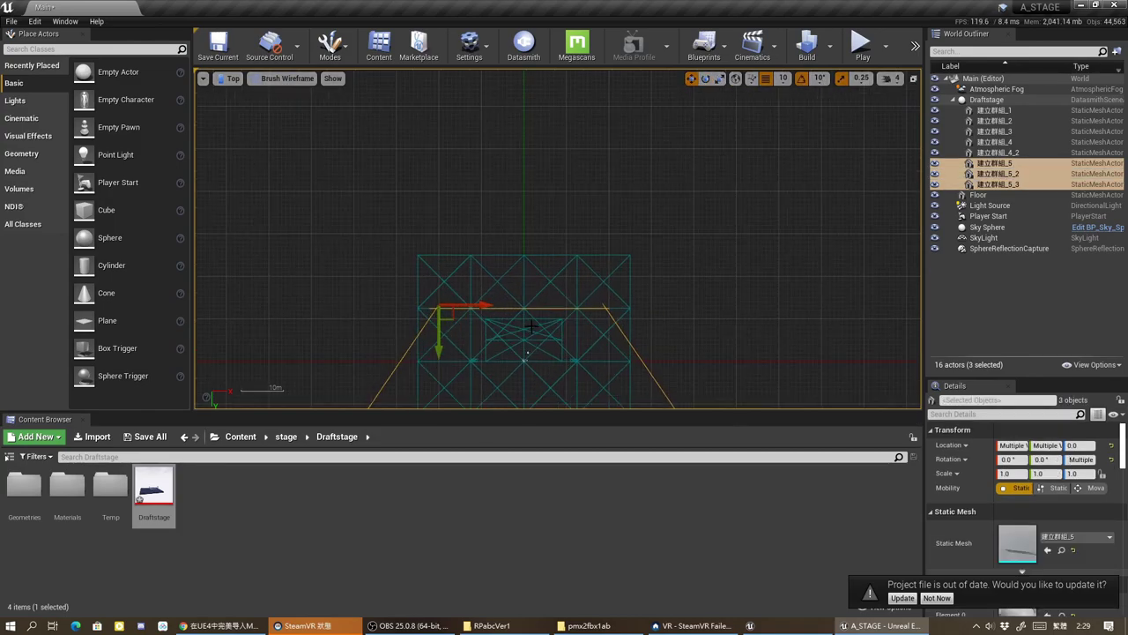
left_click(516, 390)
left_click(517, 385)
key("e")
left_click_drag(501, 271, 379, 313)
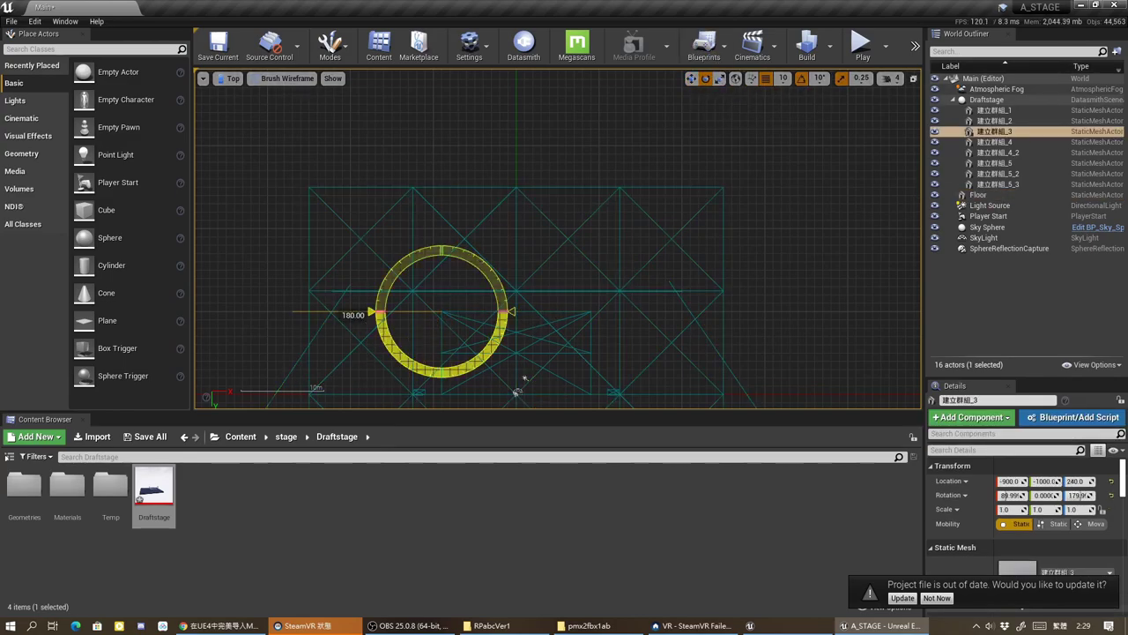
key("bracketright")
left_click(690, 79)
left_click_drag(476, 313, 619, 315)
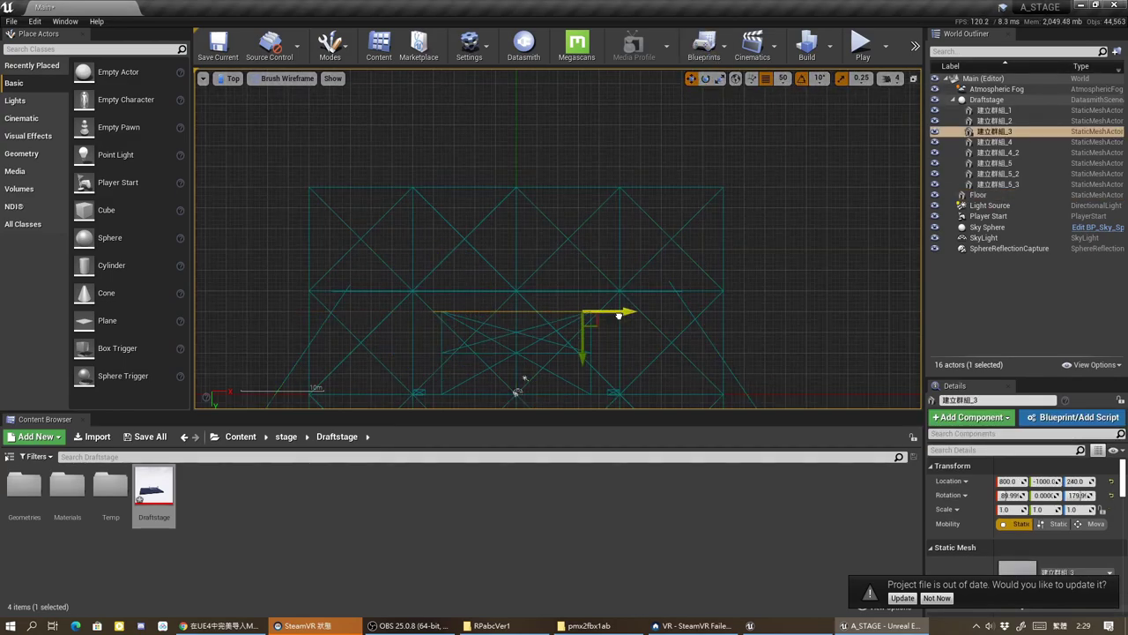
scroll(468, 300, "up", 3)
left_click(229, 77)
Step: Return to the perspective view and inspect the SphereReflectionCapture near the backdrop
left_click(236, 98)
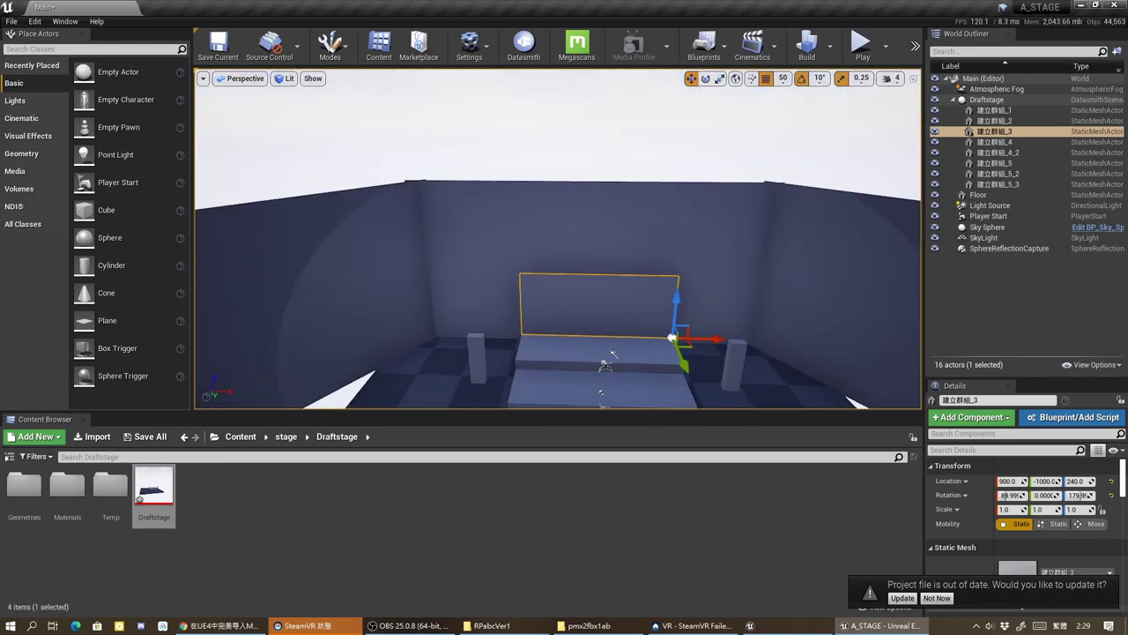
right_click_drag(430, 227, 430, 227)
left_click(1004, 249)
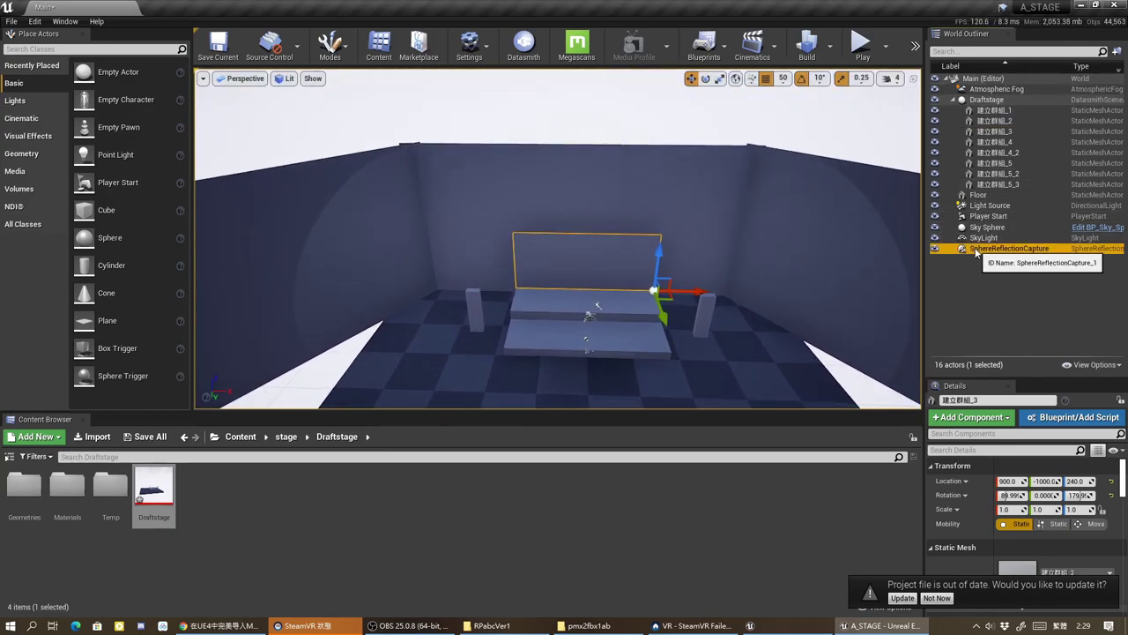
right_click(1005, 248)
left_click(933, 250)
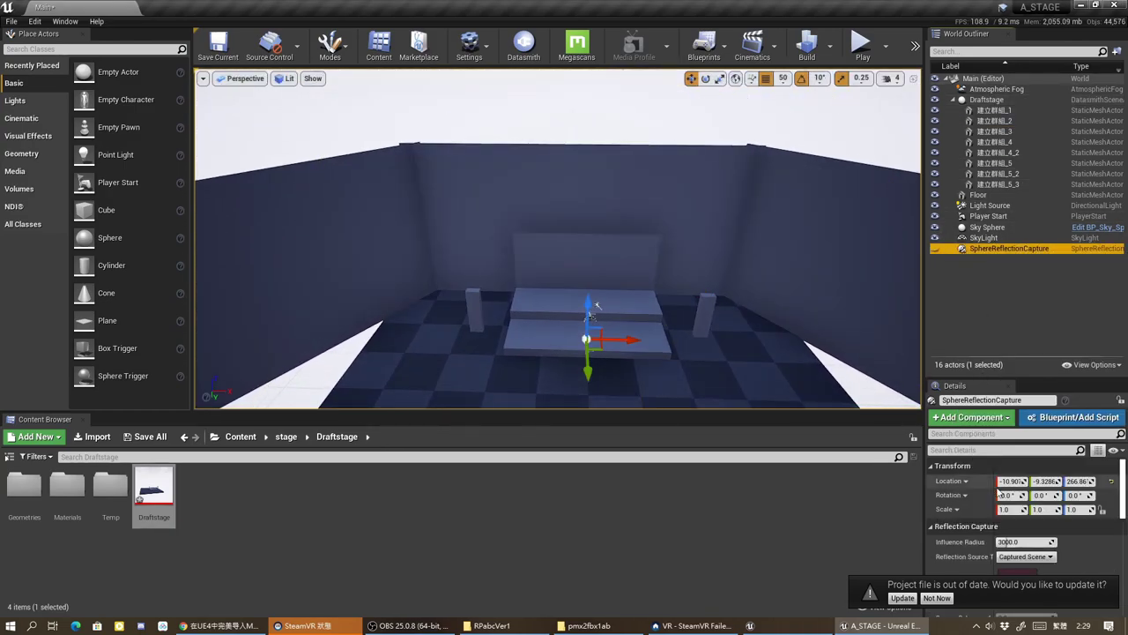
scroll(990, 509, "down", 5)
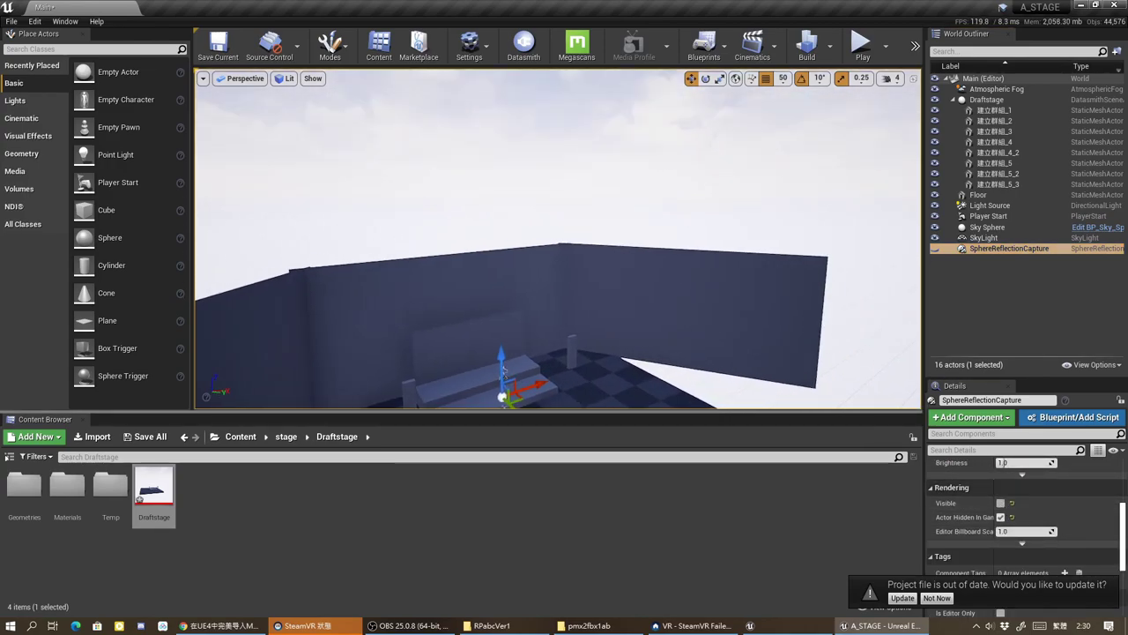
Step: Set the Floor's Scale X and Y to 15 in Details
left_click(978, 194)
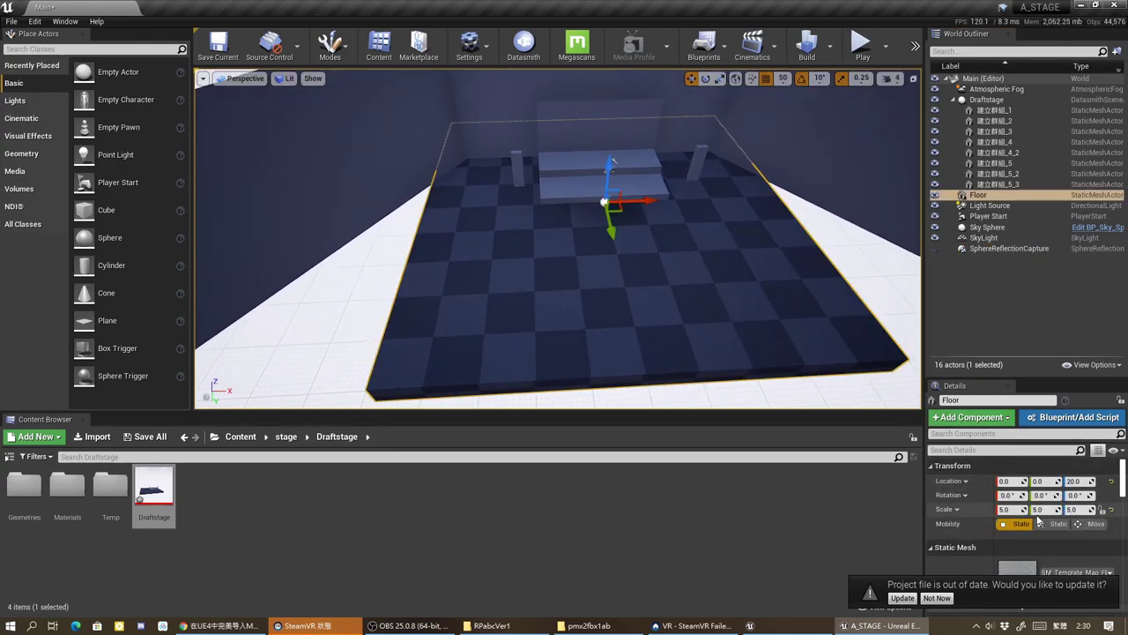
type("1")
key("Return")
left_click(1045, 509)
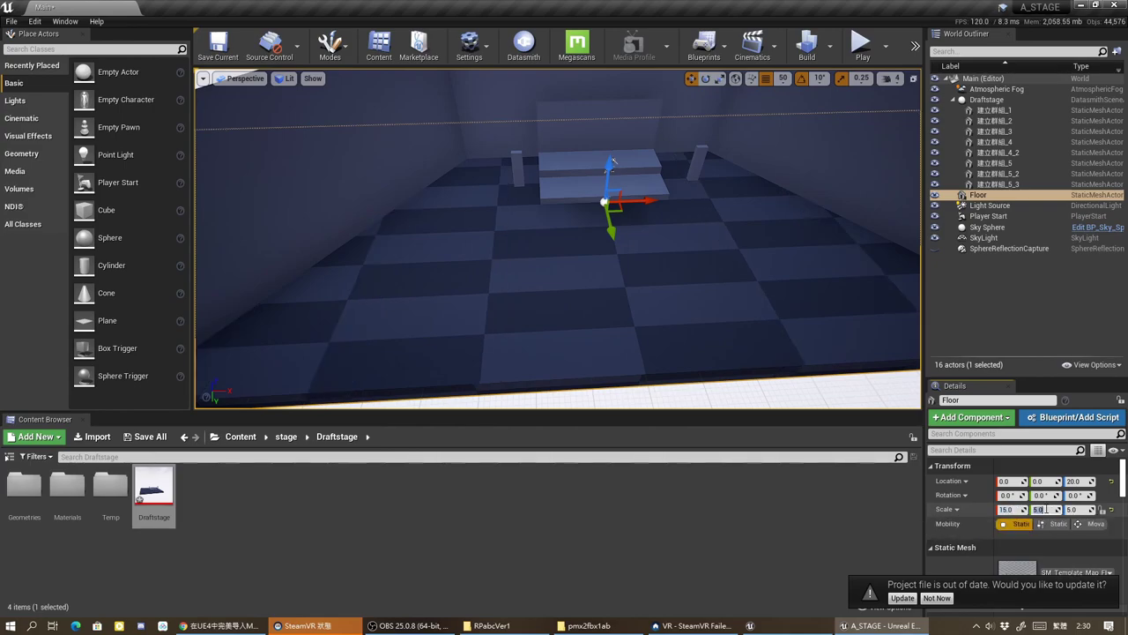
type("15")
key("Return")
scroll(613, 161, "down", 3)
left_click(227, 77)
Step: In the top view, slide the floor along Y to 4500
left_click(234, 120)
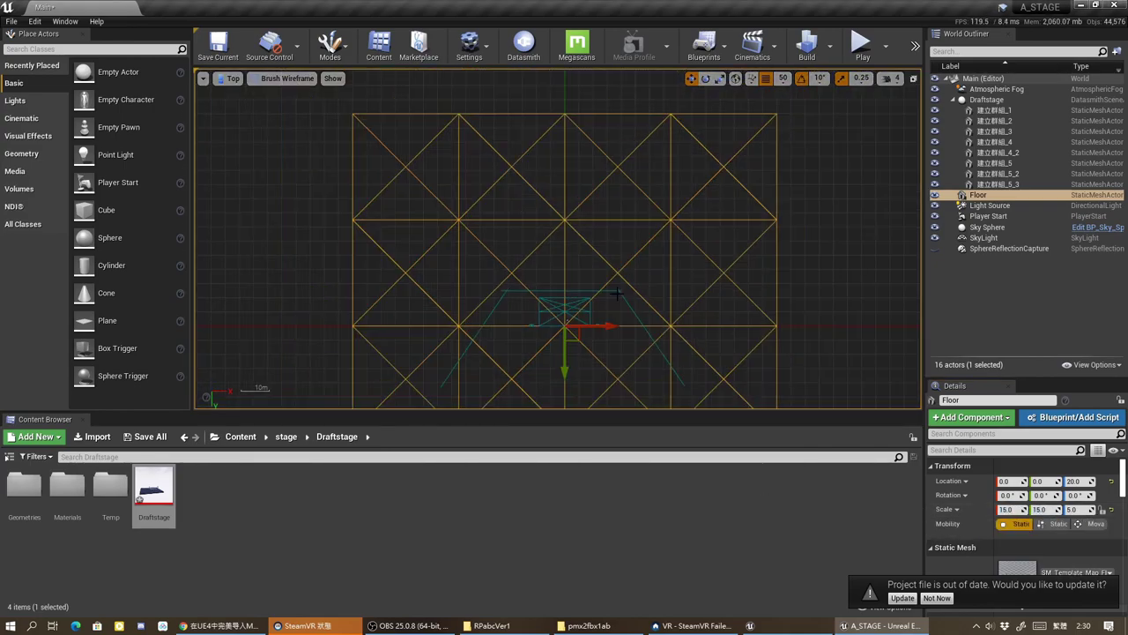
scroll(617, 294, "down", 3)
left_click_drag(581, 311, 579, 370)
scroll(624, 171, "up", 2)
scroll(588, 225, "up", 2)
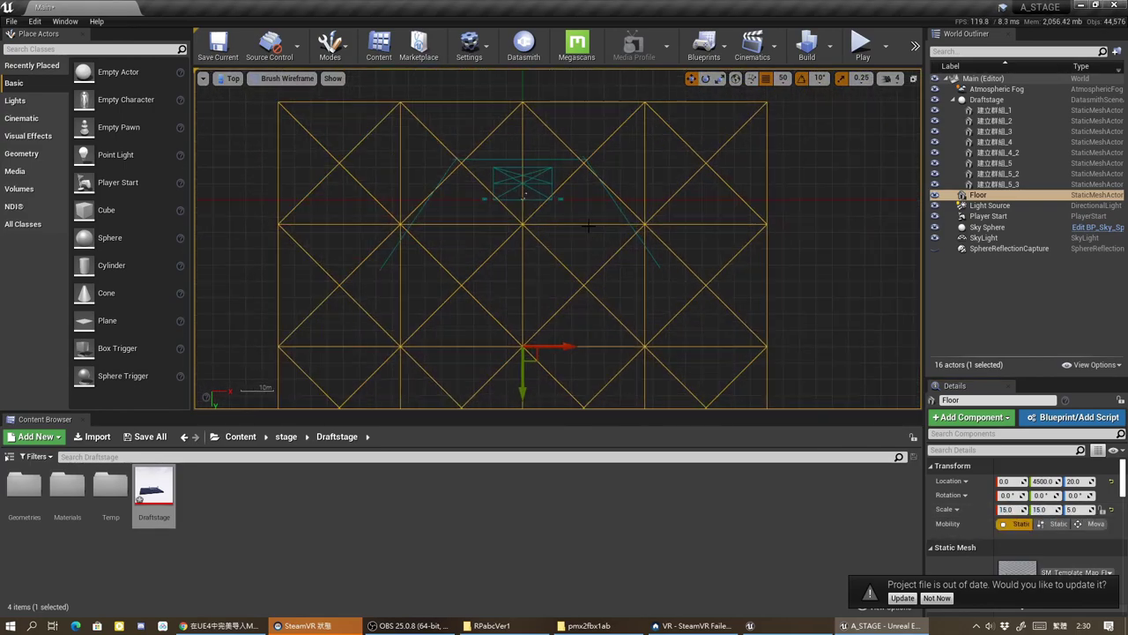
right_click_drag(589, 226, 534, 213)
Step: Duplicate diagonals 建立群組_5_3 and 建立群組_5_2 and move the copies down
left_click(650, 322)
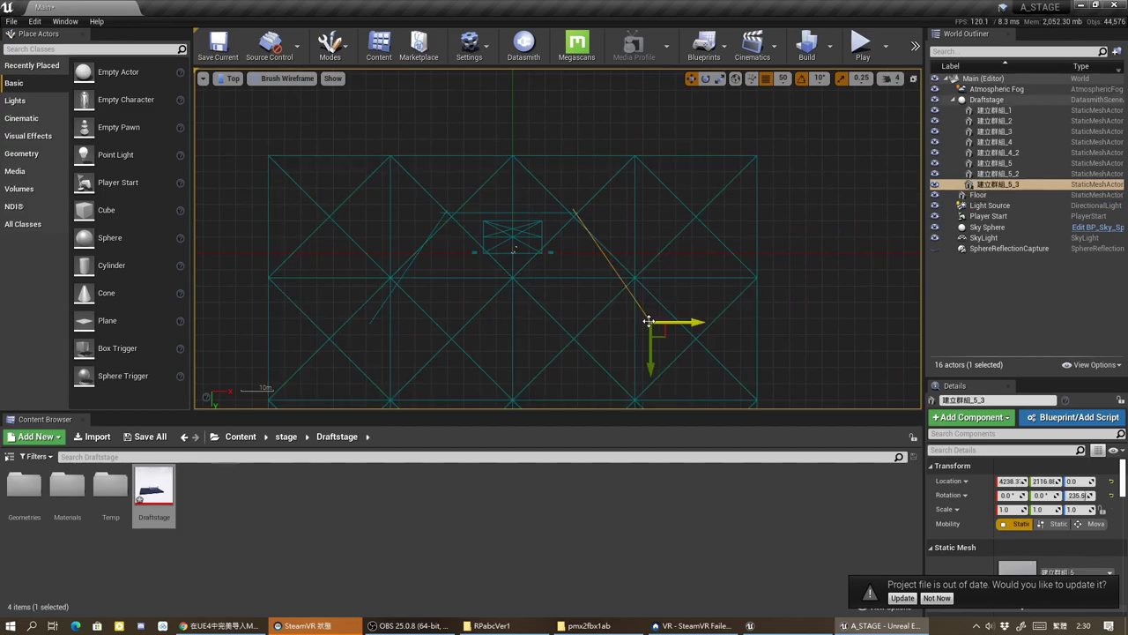
left_click(383, 306, "ctrl")
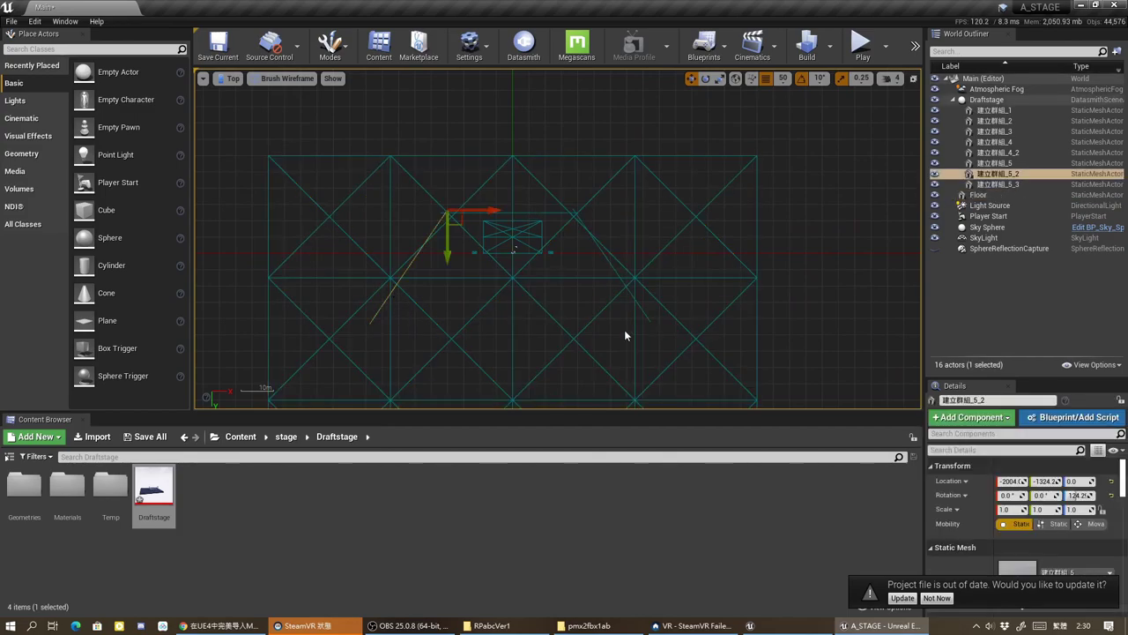
scroll(583, 324, "down", 1)
scroll(584, 324, "down", 1)
left_click_drag(631, 353, 631, 400, "alt")
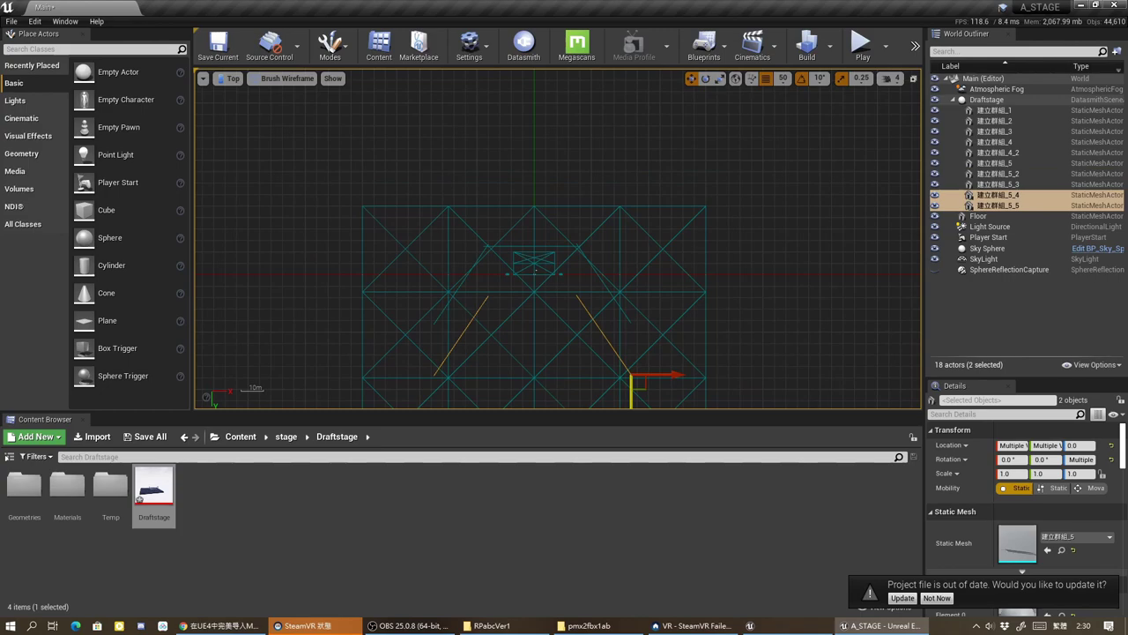
Step: Rotate copy 建立群組_5_5 to a new angle and shift 建立群組_5_4 left
key("e")
left_click(633, 359)
left_click_drag(692, 352, 652, 318)
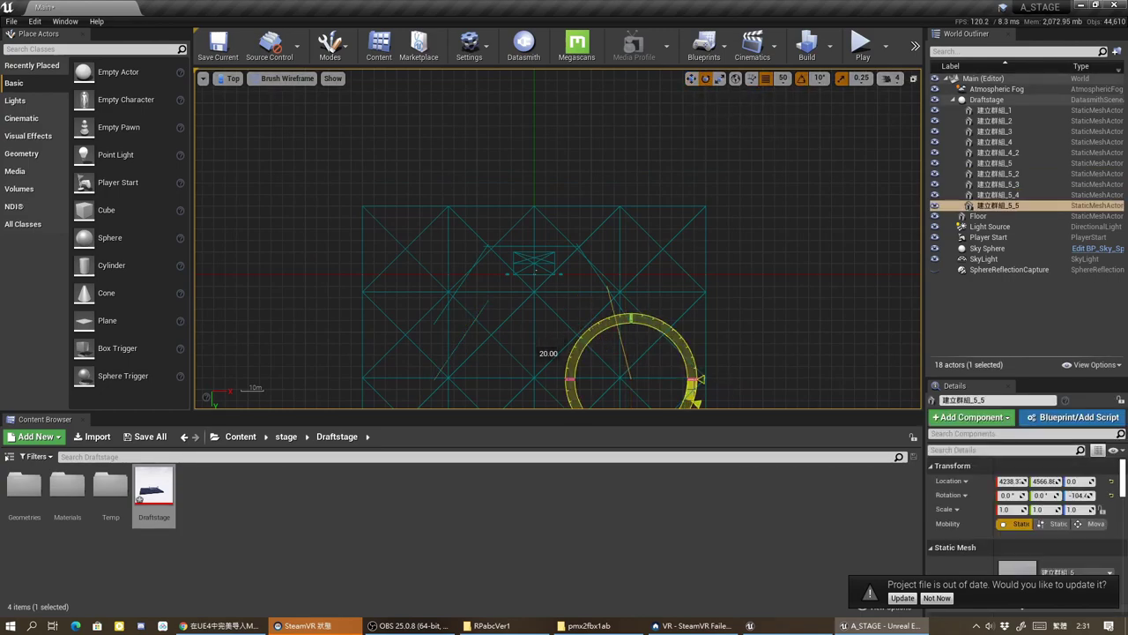
left_click(468, 329)
mouse_move(540, 324)
left_mouse_down()
mouse_move(546, 300)
mouse_move(482, 303)
left_mouse_up()
left_click(691, 78)
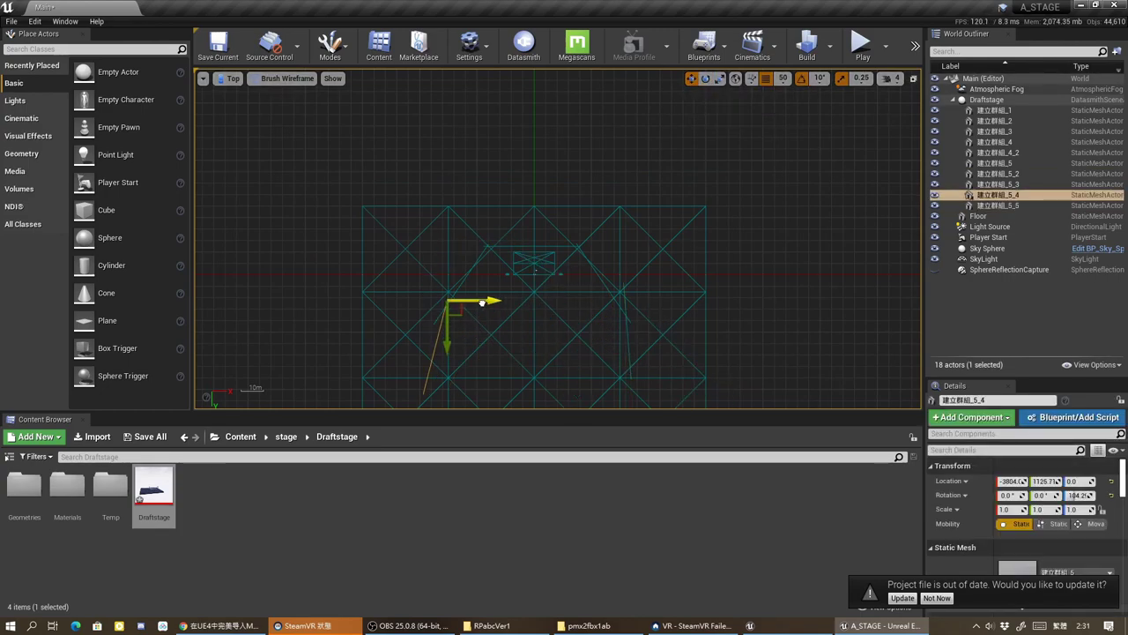
Step: Check the stage pieces and select the 建立群組_5 piece
key("e")
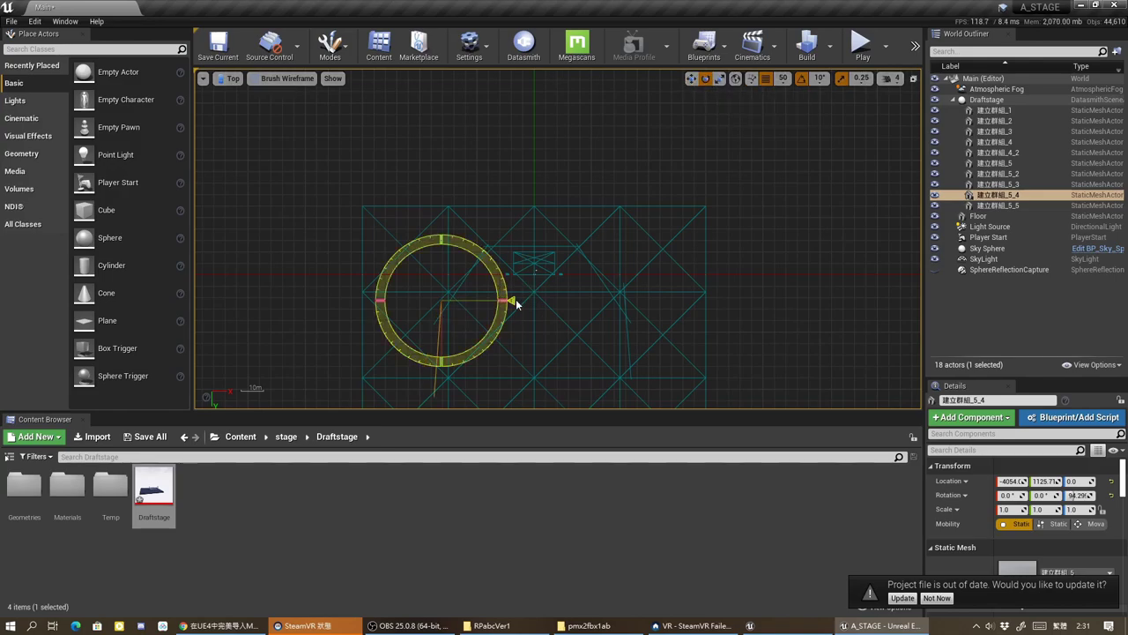
left_click(691, 79)
left_click(630, 336)
left_click(435, 350)
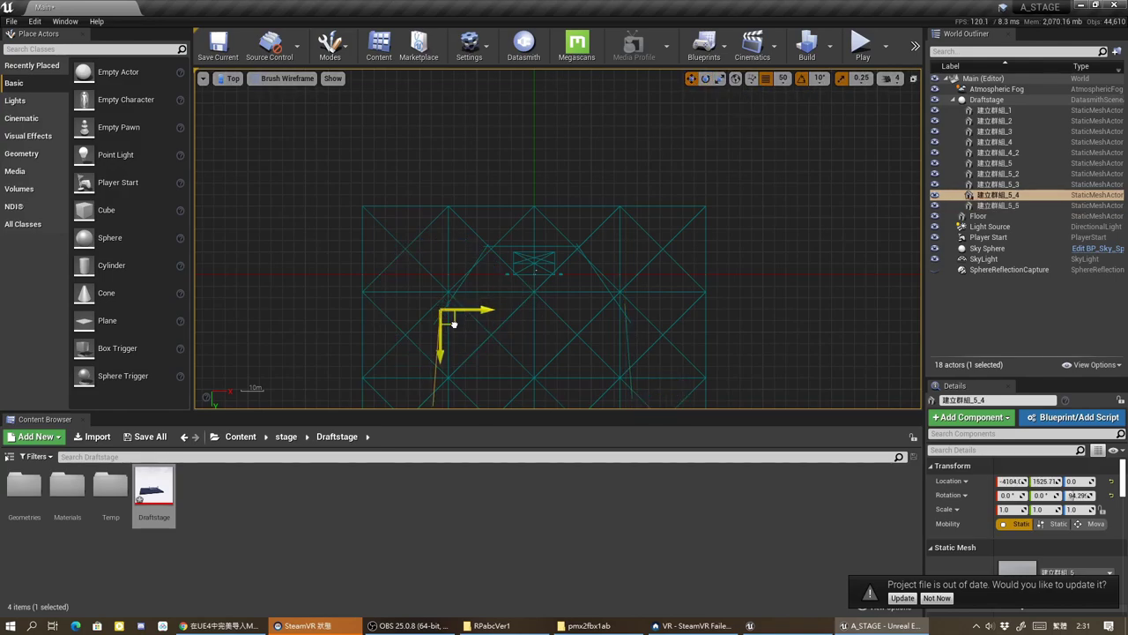
left_click(545, 248)
left_click(233, 78)
Step: Raise a duplicate piece, 建立群組_6, above the stage and view it from the front
left_click(240, 164)
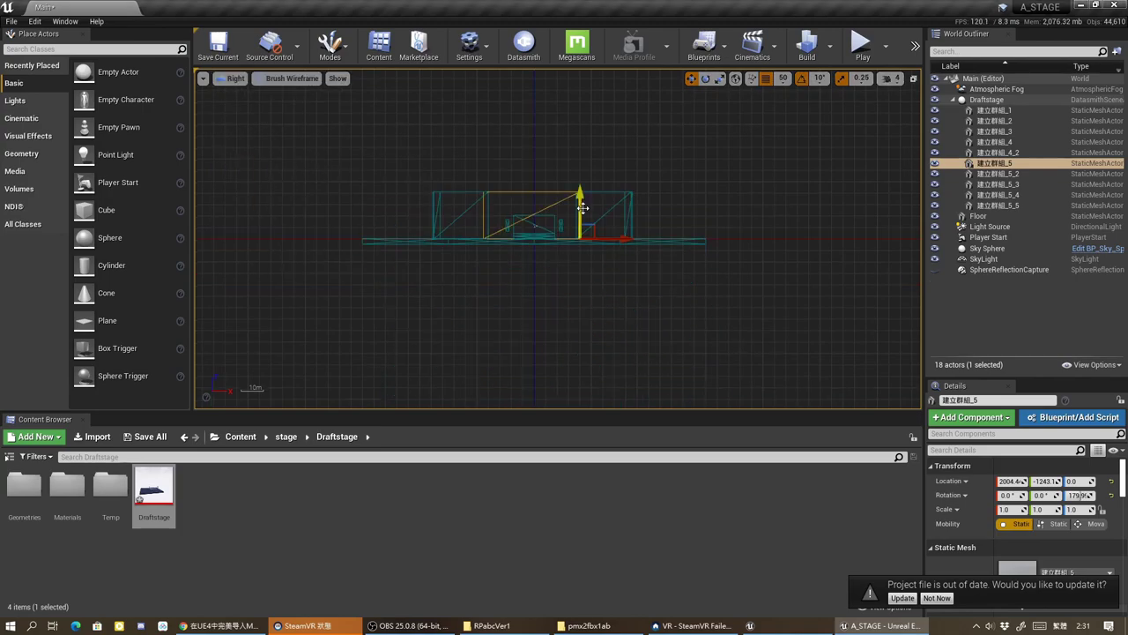
left_click_drag(579, 216, 579, 158, "alt")
left_click(233, 78)
left_click(241, 147)
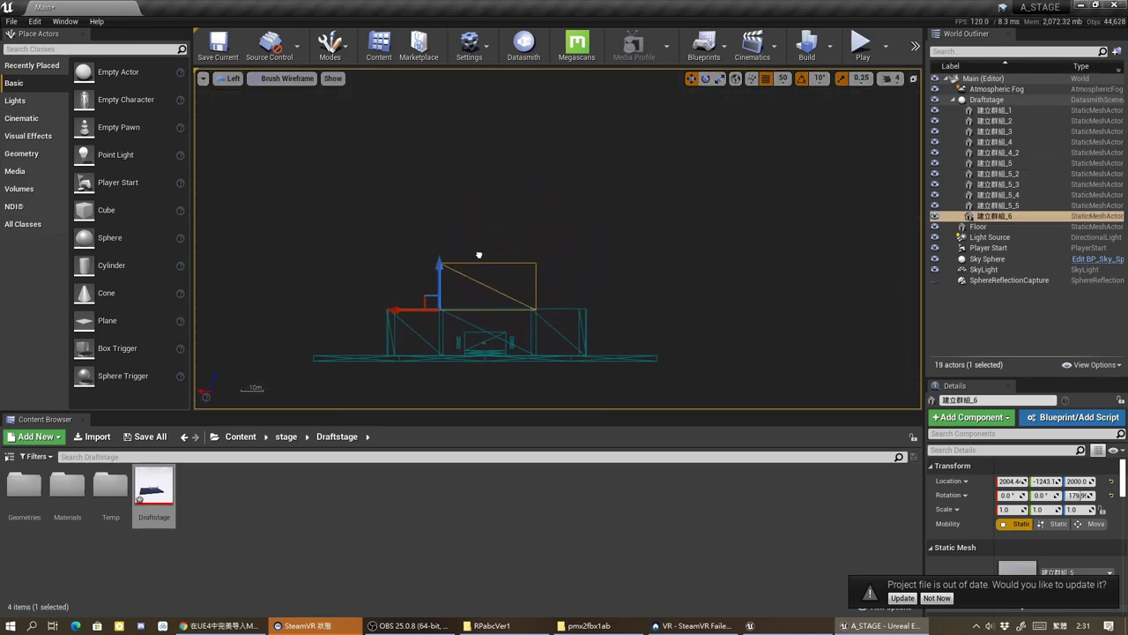
left_click(233, 78)
left_click(241, 113)
left_click(232, 79)
left_click(241, 164)
left_click(233, 78)
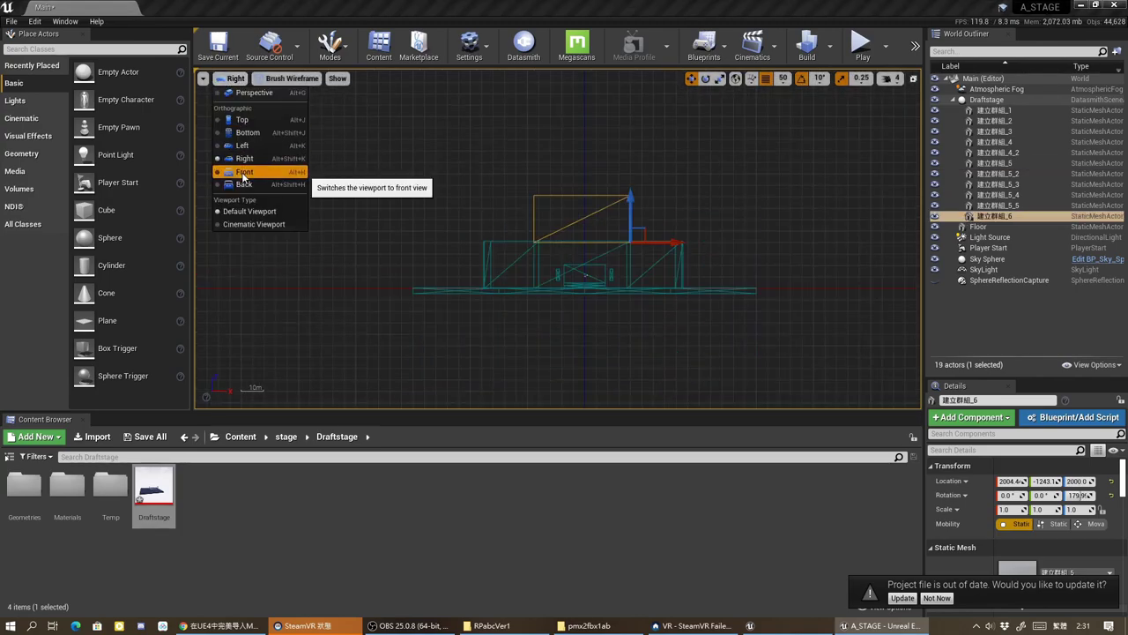
left_click(241, 181)
Step: Tilt 建立群組_6 -80° on X, scale it 3.25 in Z and 2.75 in X, then test-play
left_click_drag(593, 233, 460, 233)
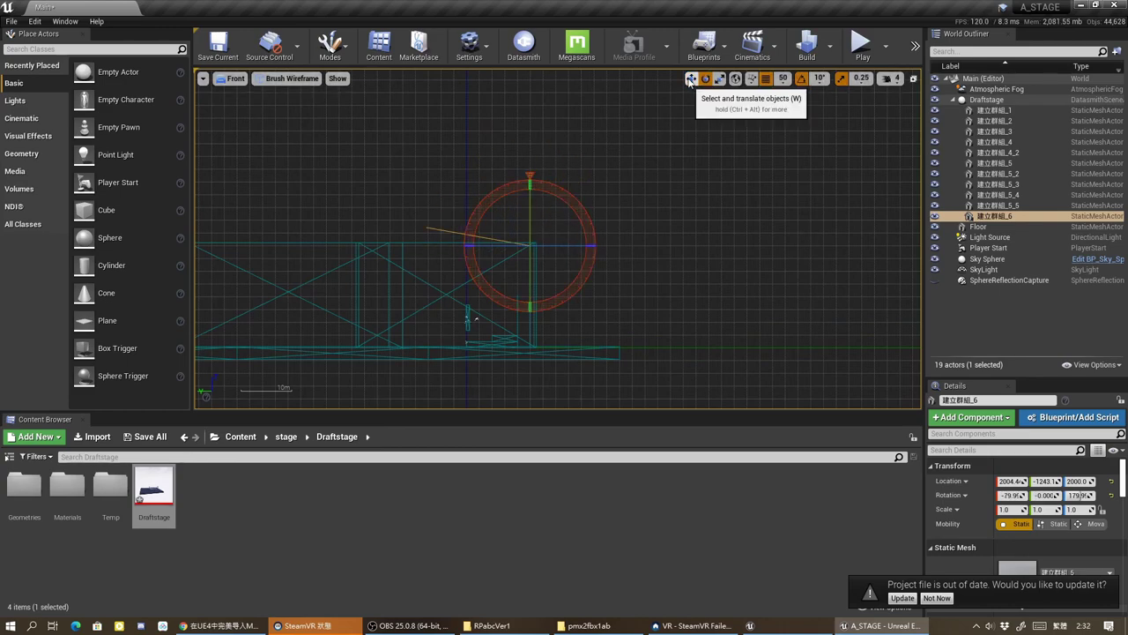
left_click(720, 78)
mouse_move(491, 238)
left_mouse_down()
mouse_move(480, 236)
mouse_move(533, 284)
left_mouse_up()
key("w")
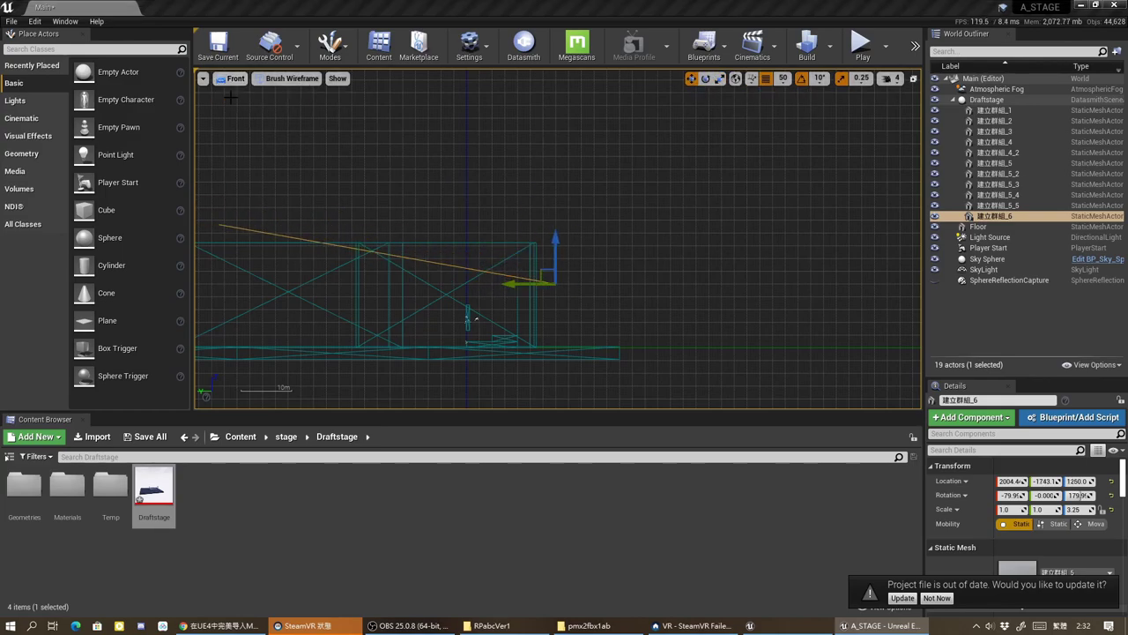
key("alt+g")
key("f")
key("r")
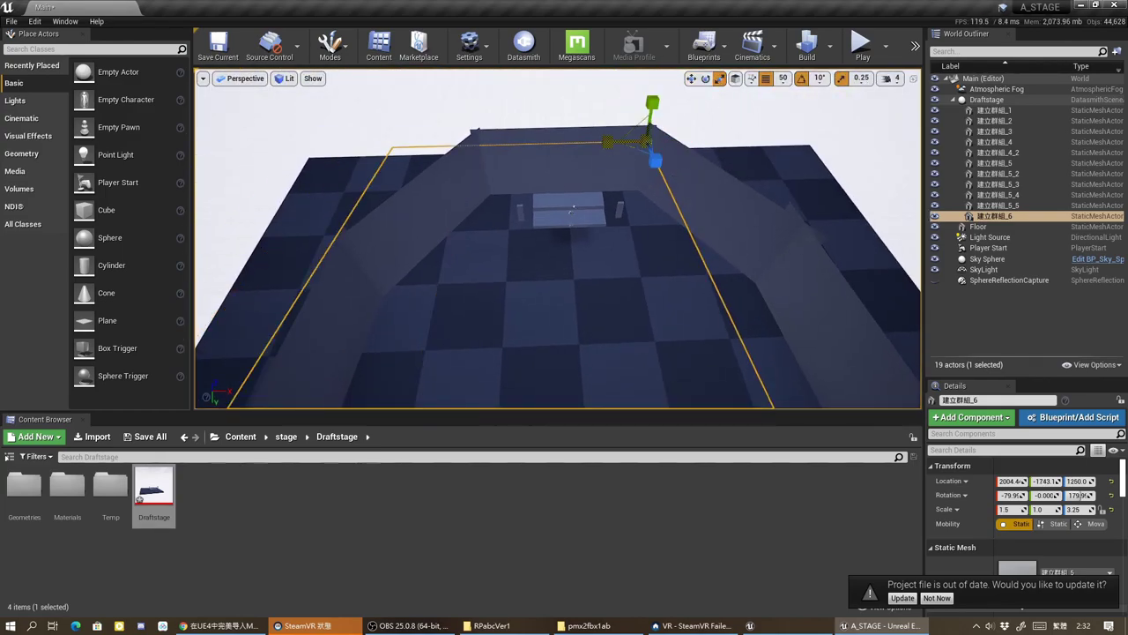
left_click_drag(608, 142, 793, 139)
left_click(863, 45)
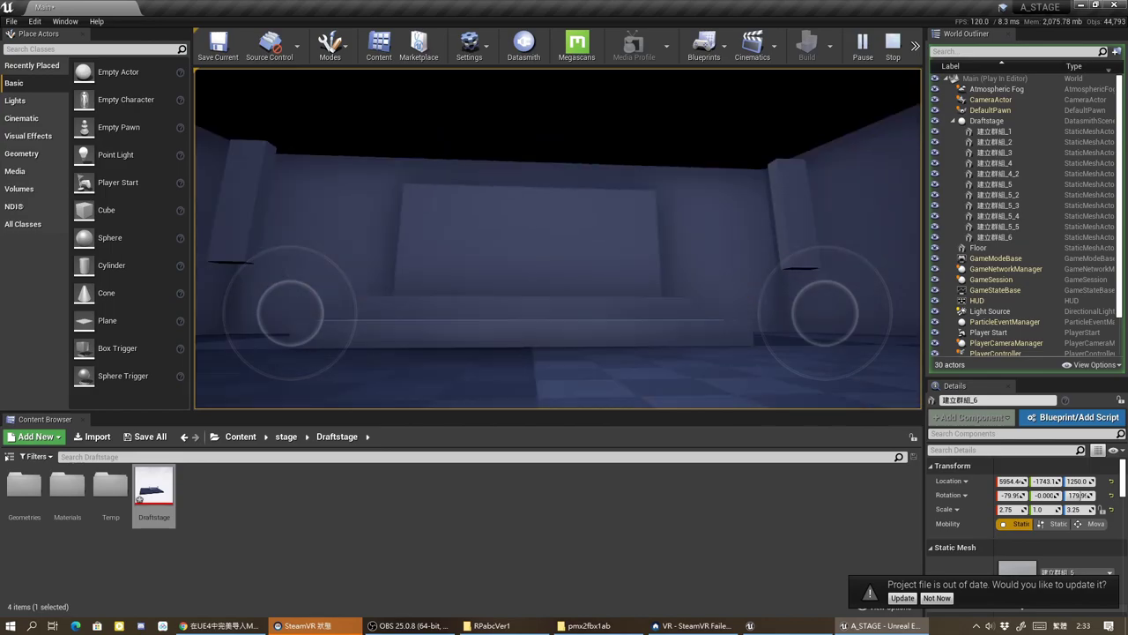
Step: Raise the Player Start to Z 312, turn it -90°, then test-play from it
key("Escape")
left_click(988, 248)
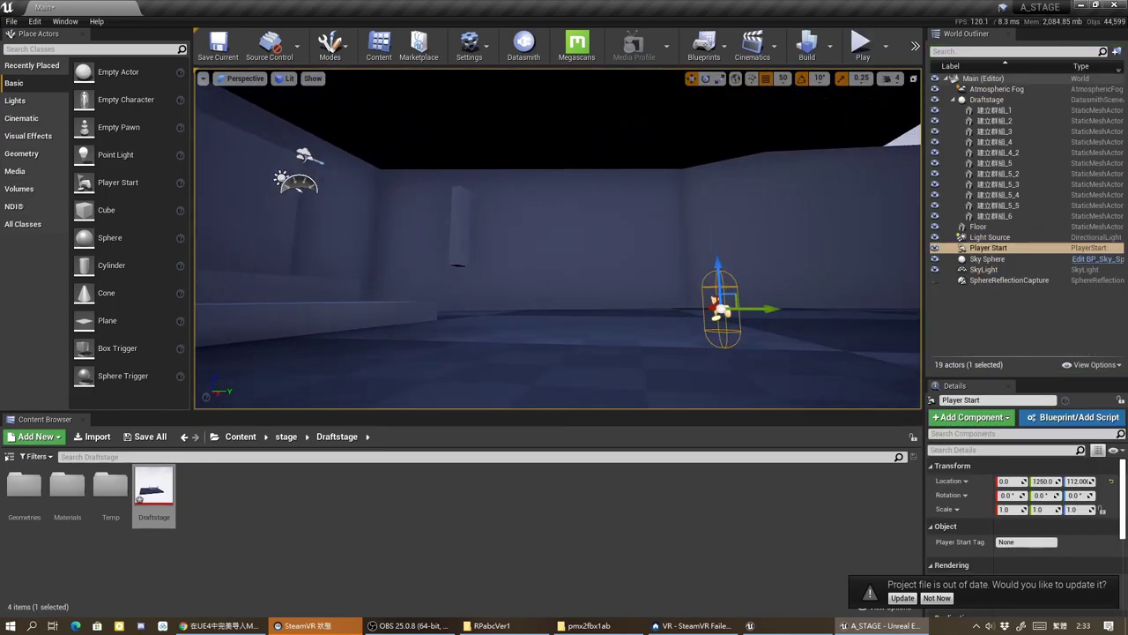
key("f")
mouse_move(605, 247)
left_mouse_down()
mouse_move(605, 203)
mouse_move(573, 220)
left_mouse_up()
key("e")
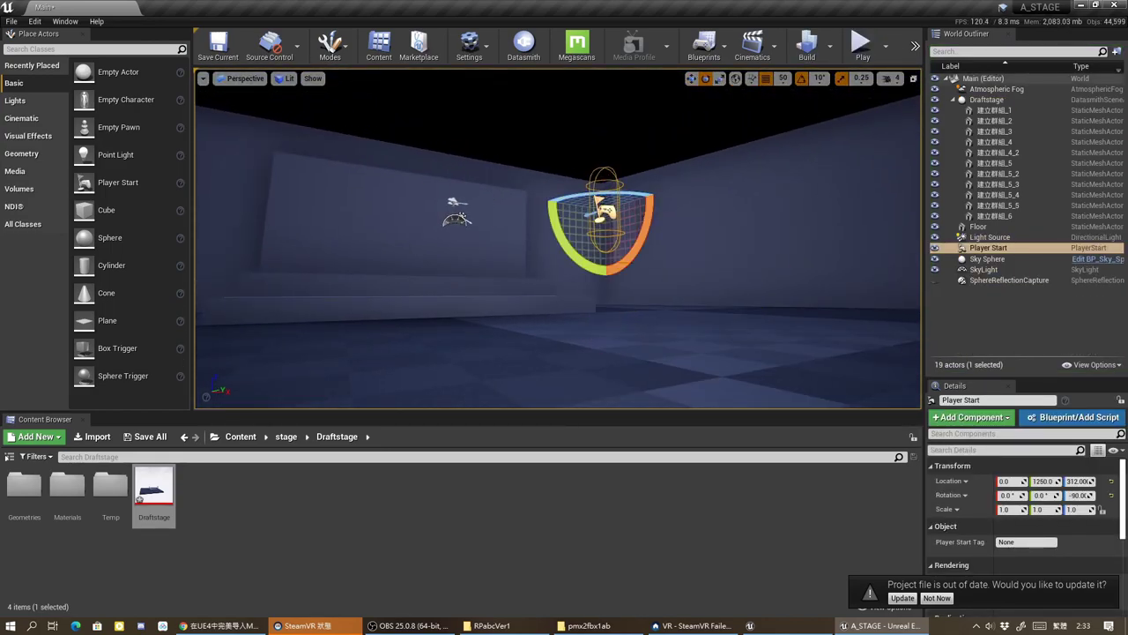
left_click(863, 44)
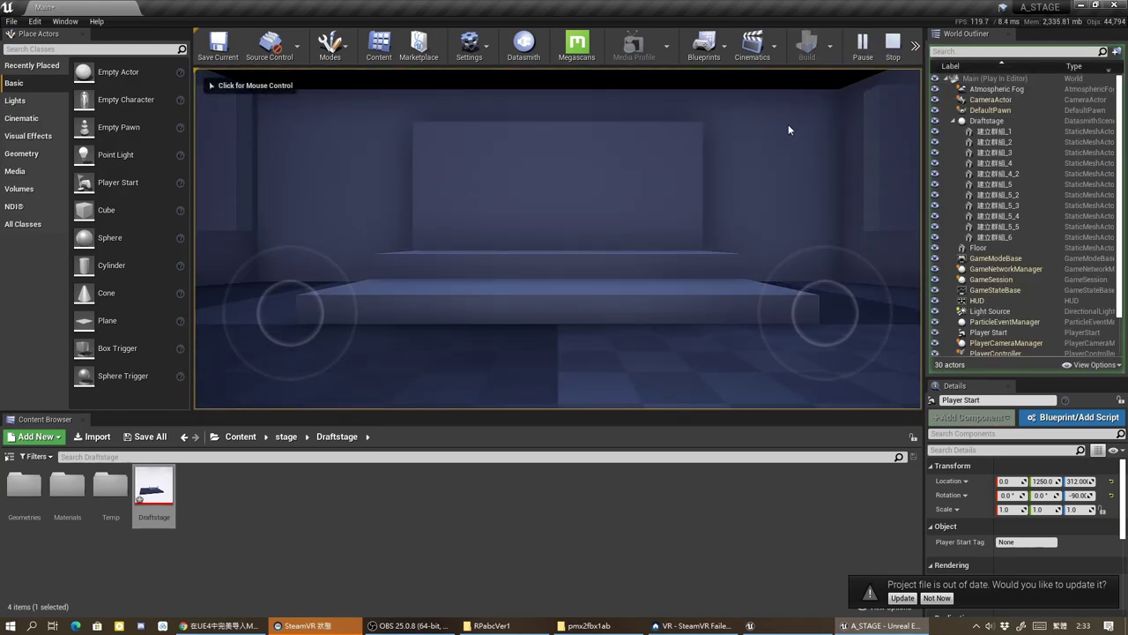
left_click(893, 44)
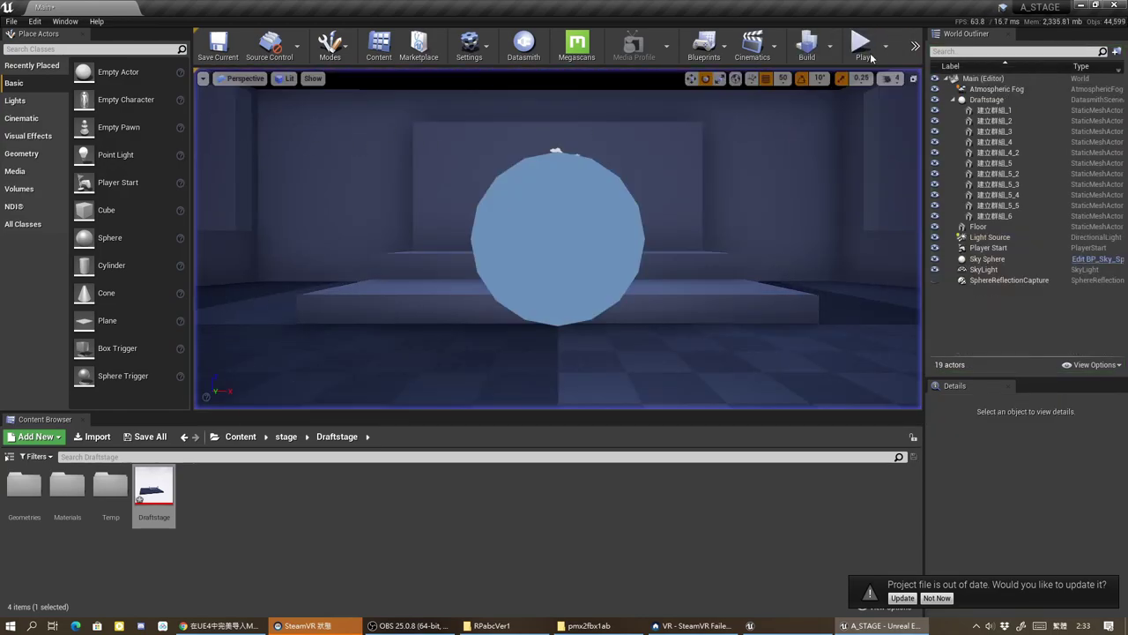
Step: Browse the repository's LexyVfxDmxFixtures folder and return to the main page
left_click(345, 272)
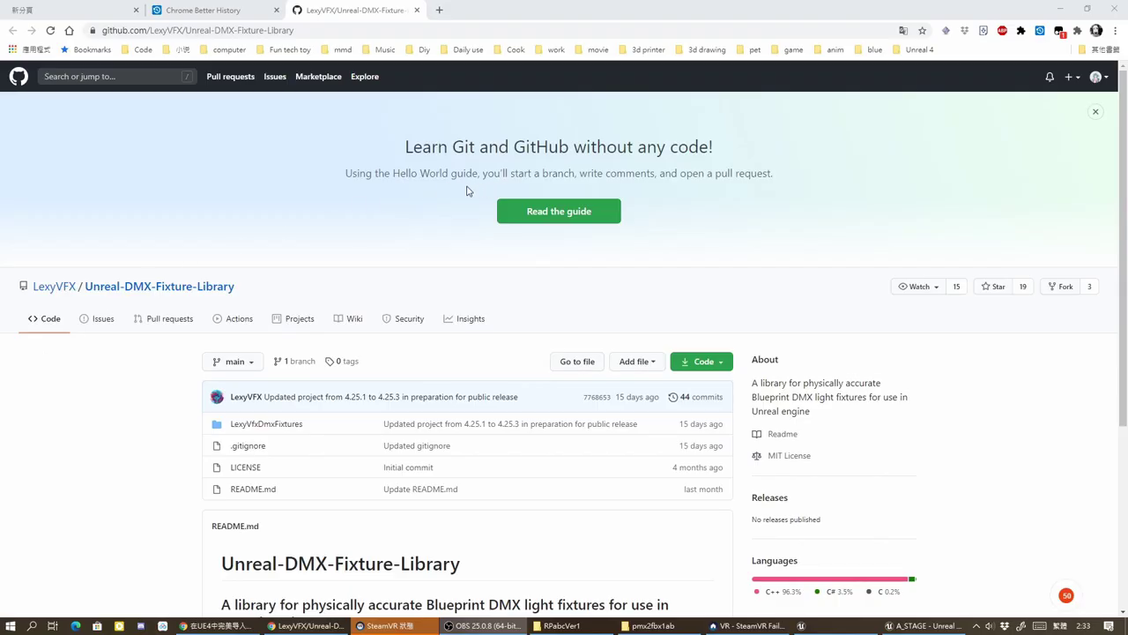
scroll(311, 421, "down", 2)
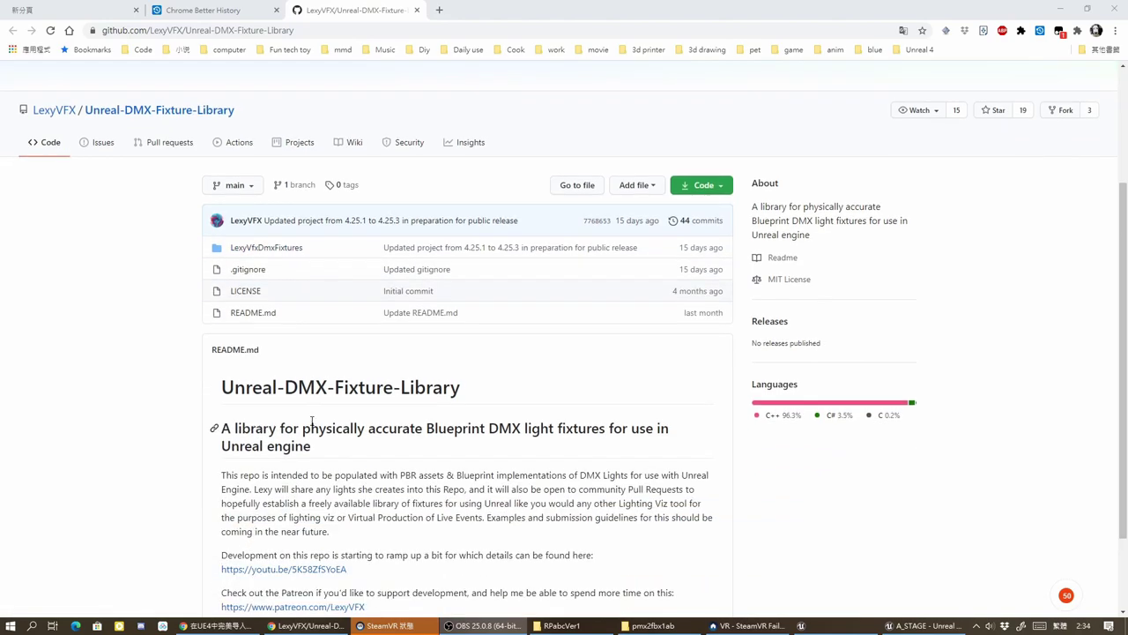
left_click(287, 253)
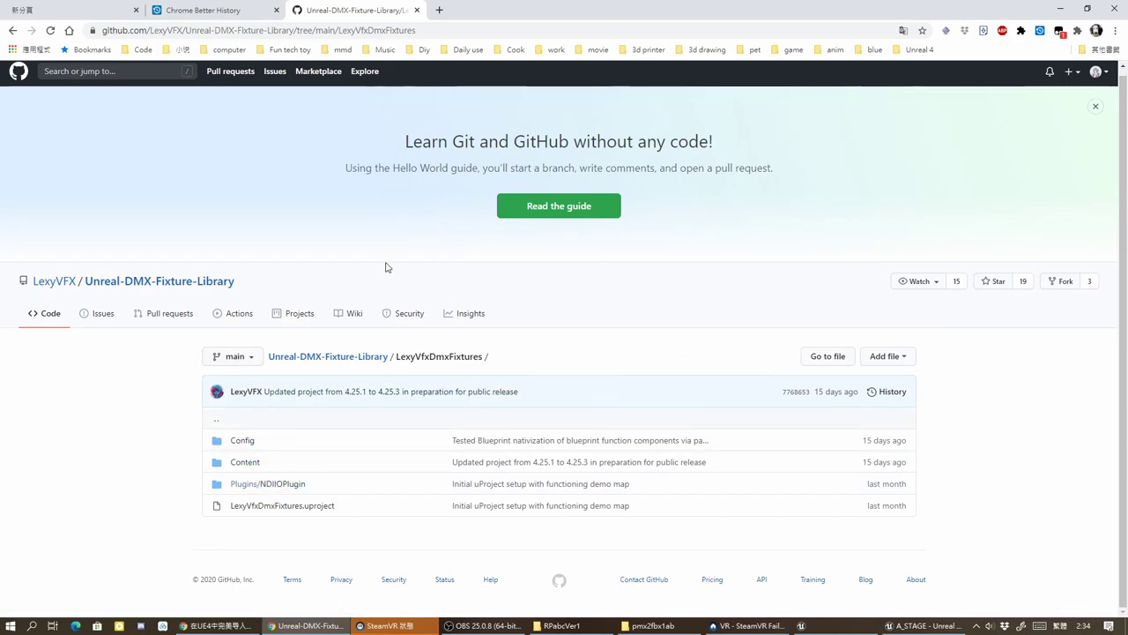
left_click(10, 31)
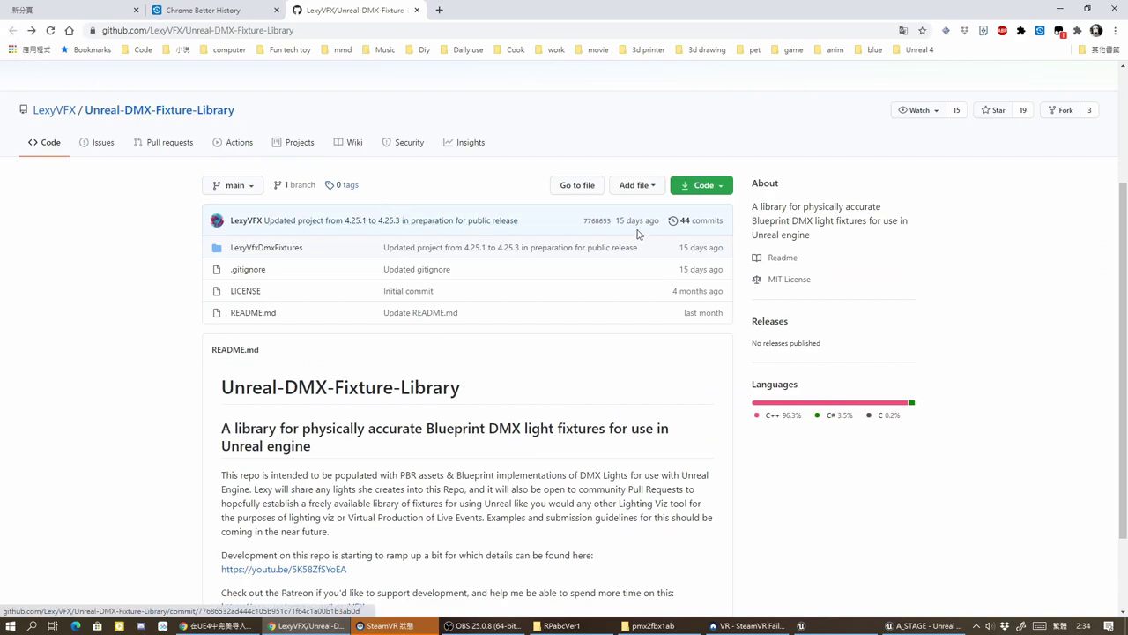
Step: Download the repository via Code > Download ZIP and save it to Downloads
left_click(698, 187)
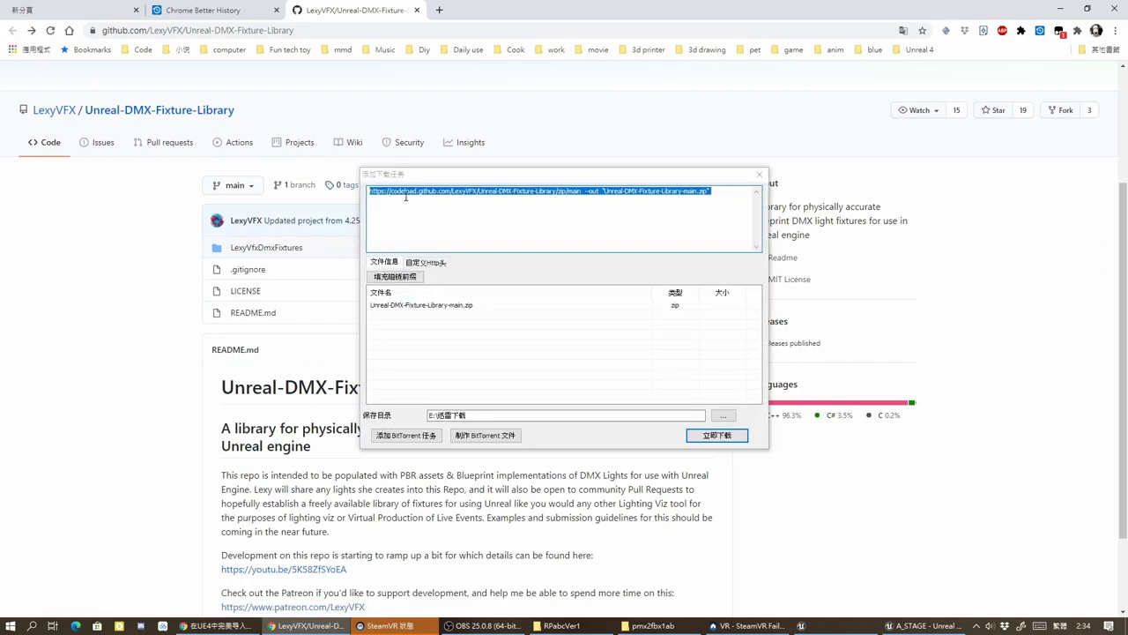
left_click(716, 429)
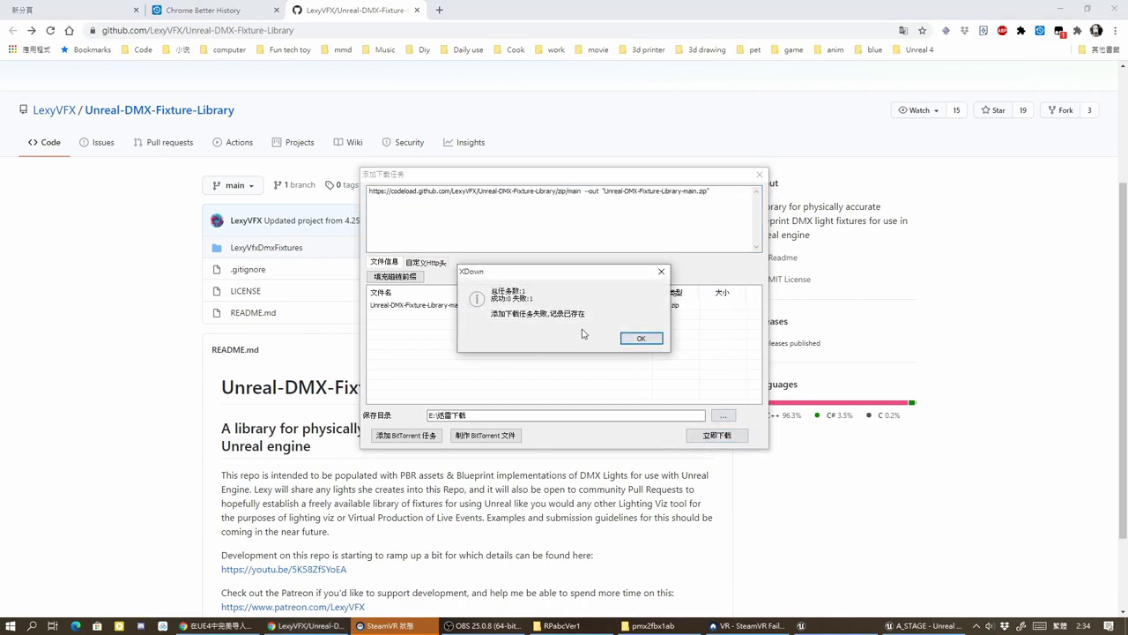
left_click(638, 340)
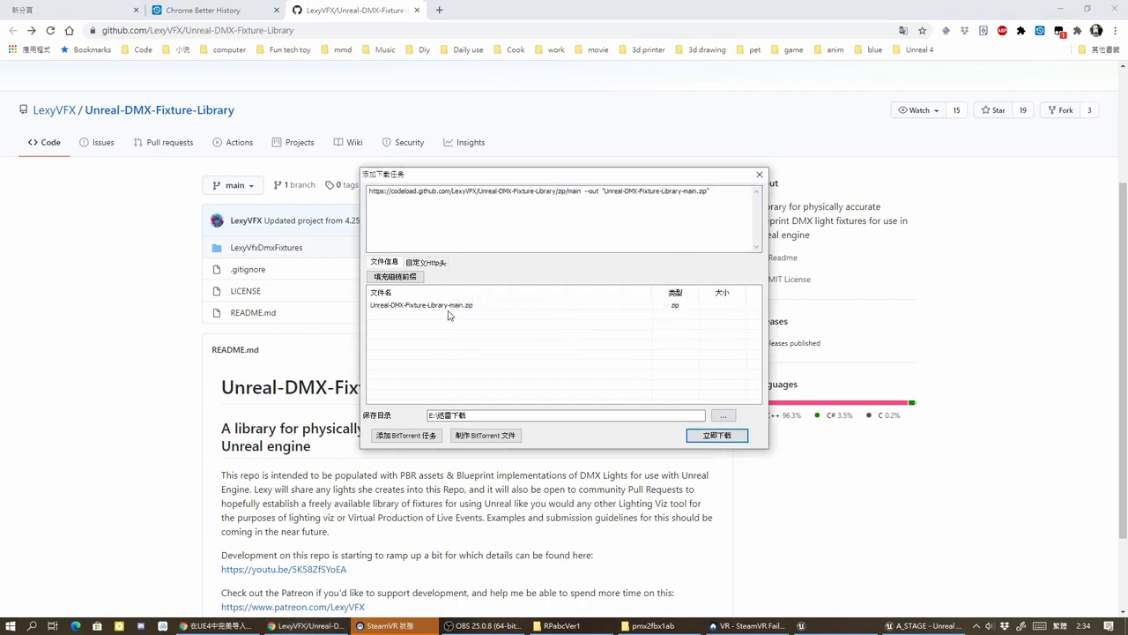
left_click(759, 175)
double_click(432, 8)
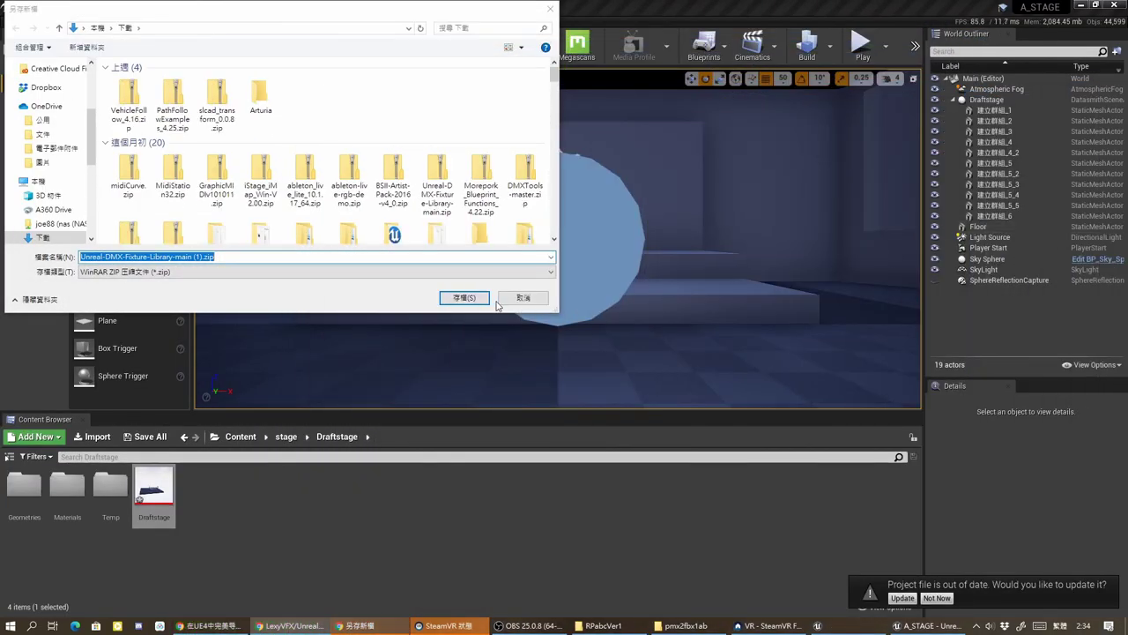
left_click(462, 300)
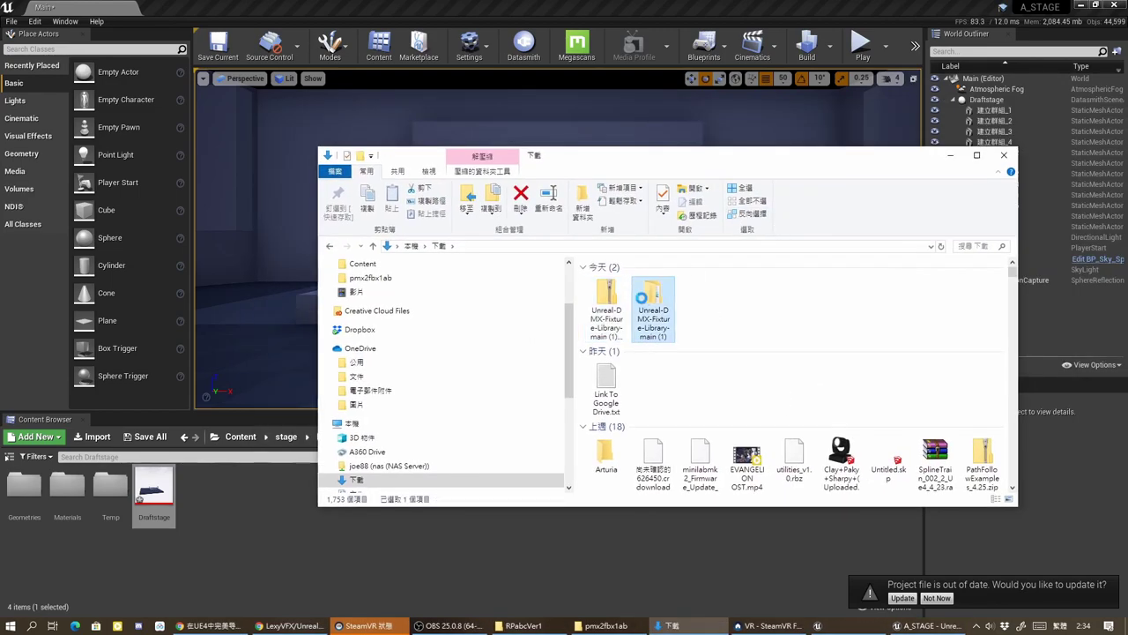
Step: Browse the extracted Unreal-DMX-Fixture-Library-main folders, including LexyVfxDmxFixtures and Plugins
double_click(606, 304)
double_click(617, 282)
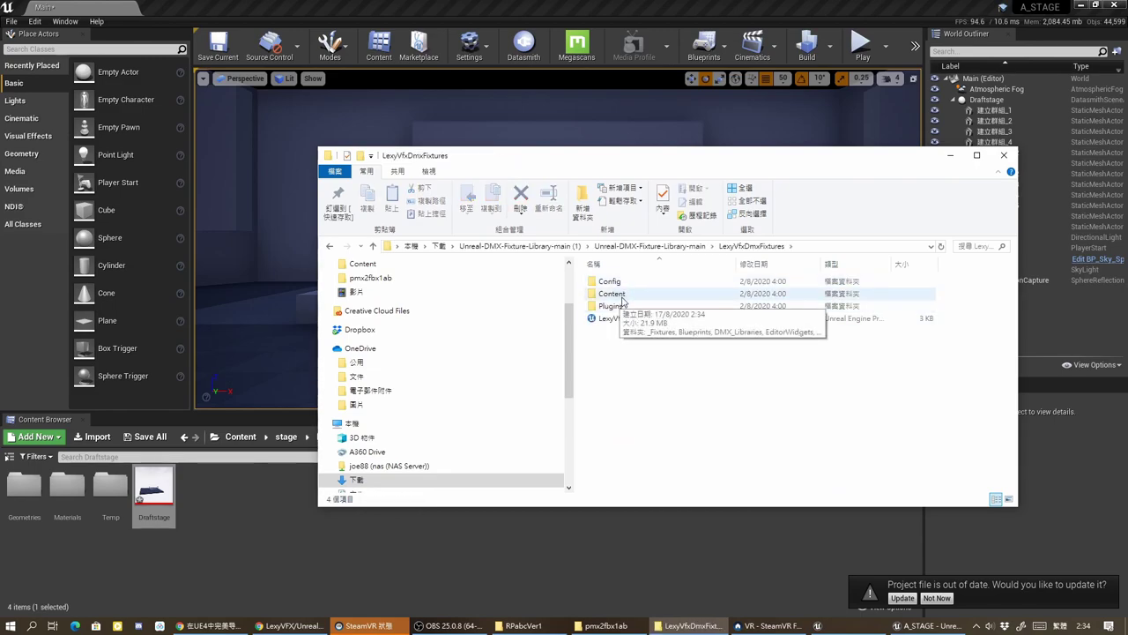
double_click(621, 296)
left_click(548, 249)
double_click(595, 284)
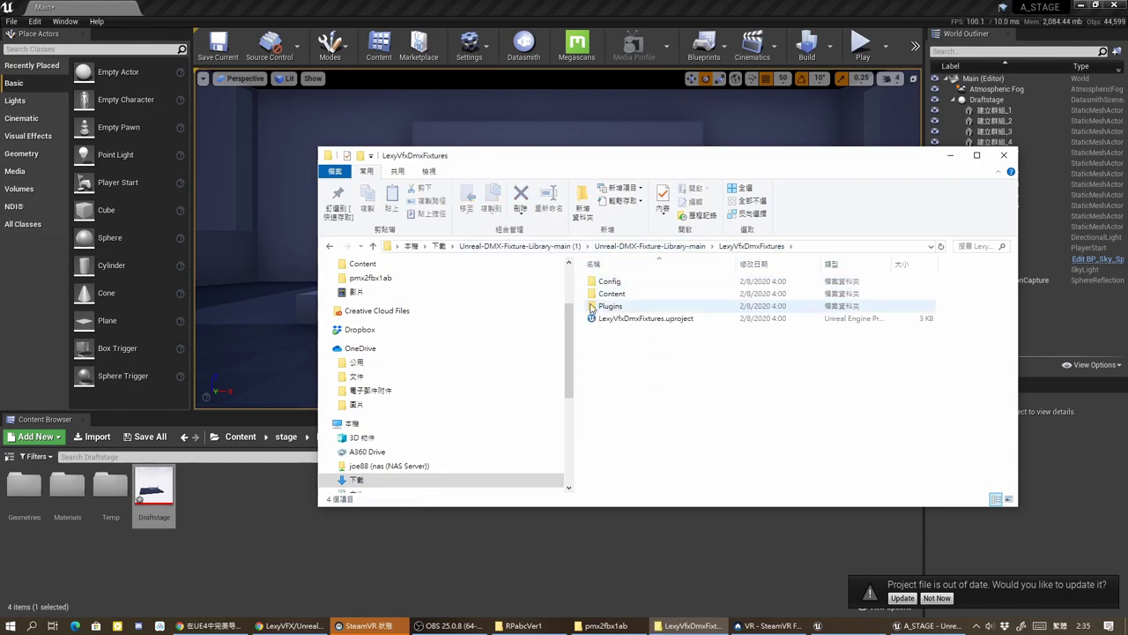
double_click(617, 306)
Step: Open LexyVfxDmxFixtures > Content and copy all eight subfolders
double_click(592, 281)
double_click(617, 293)
left_click(751, 246)
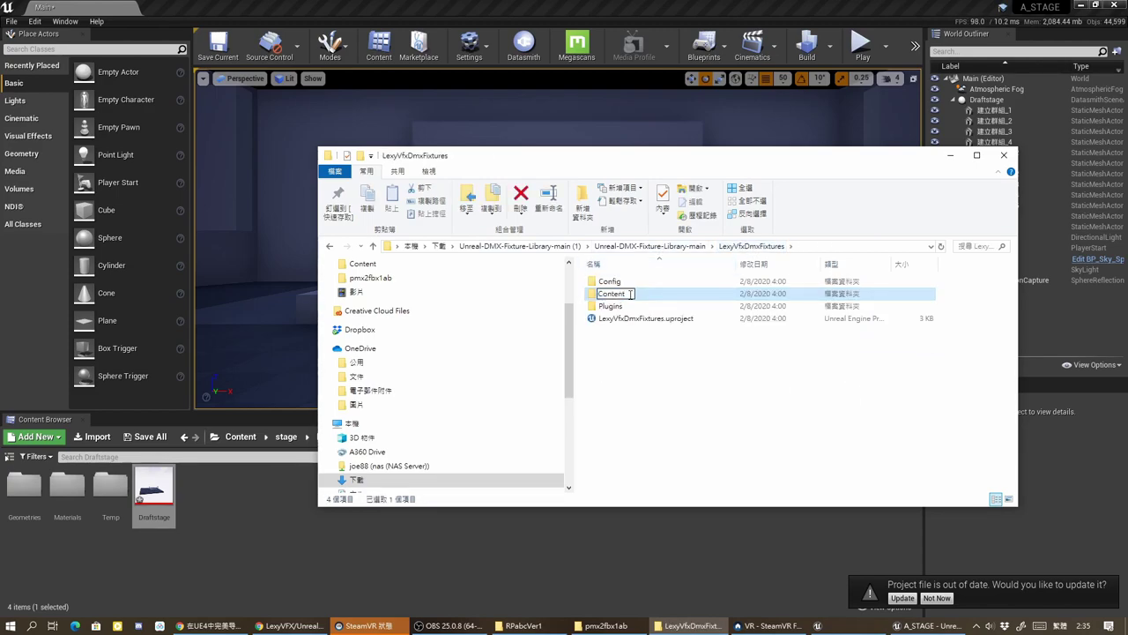
double_click(611, 294)
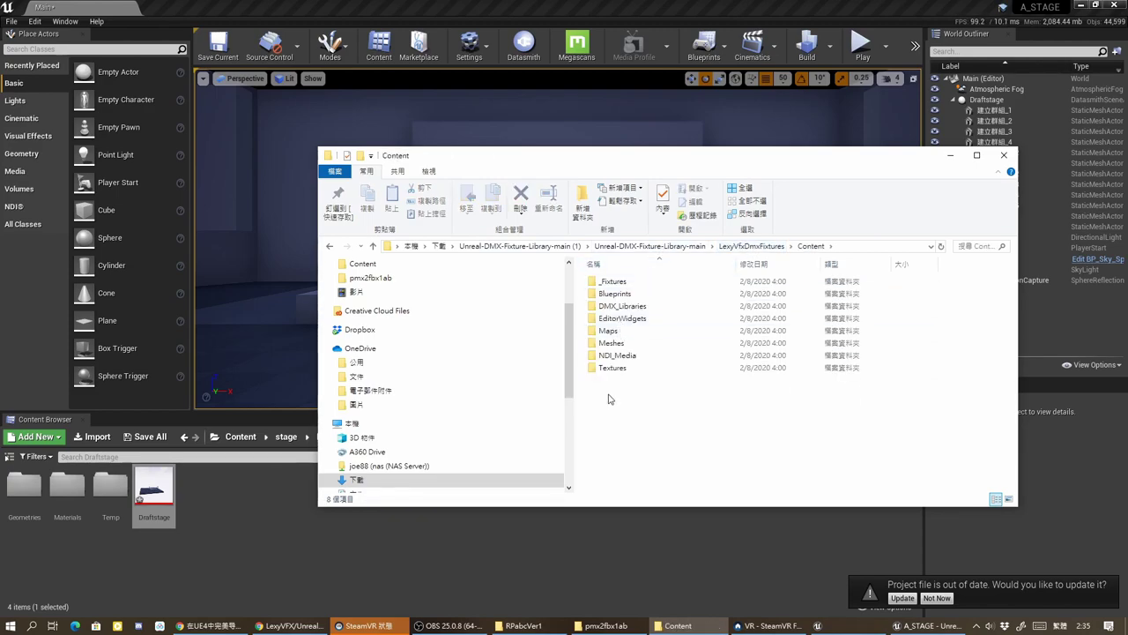
left_click_drag(608, 384, 592, 284)
right_click(602, 285)
left_click(511, 342)
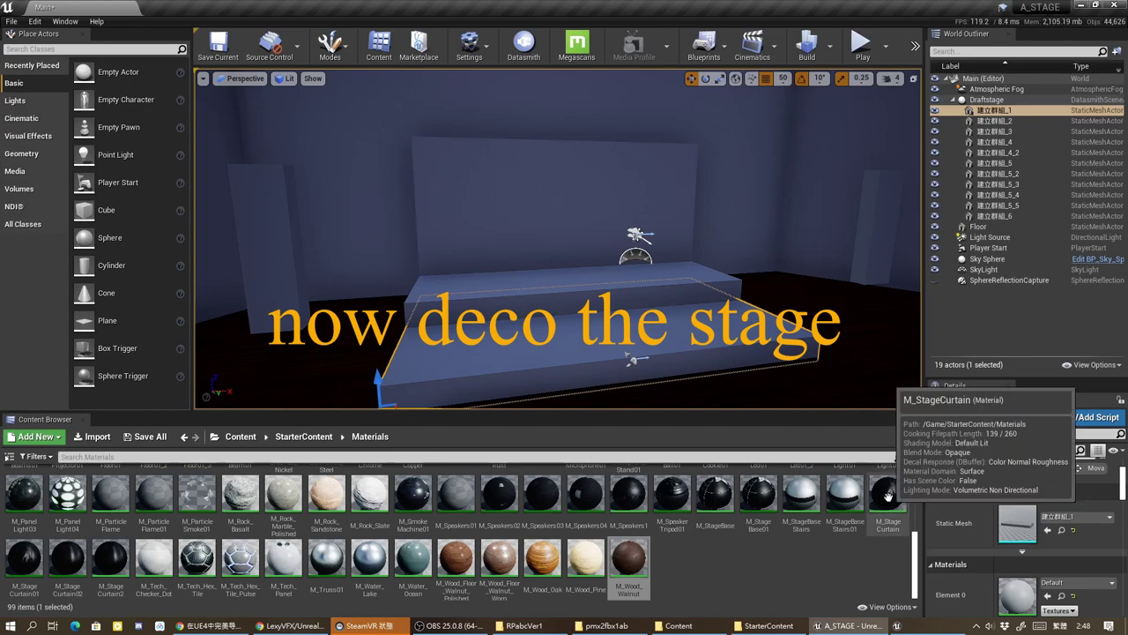
Step: Try the M_Wood_Oak and M_Wood_Walnut materials on the stage floor
left_click(499, 557)
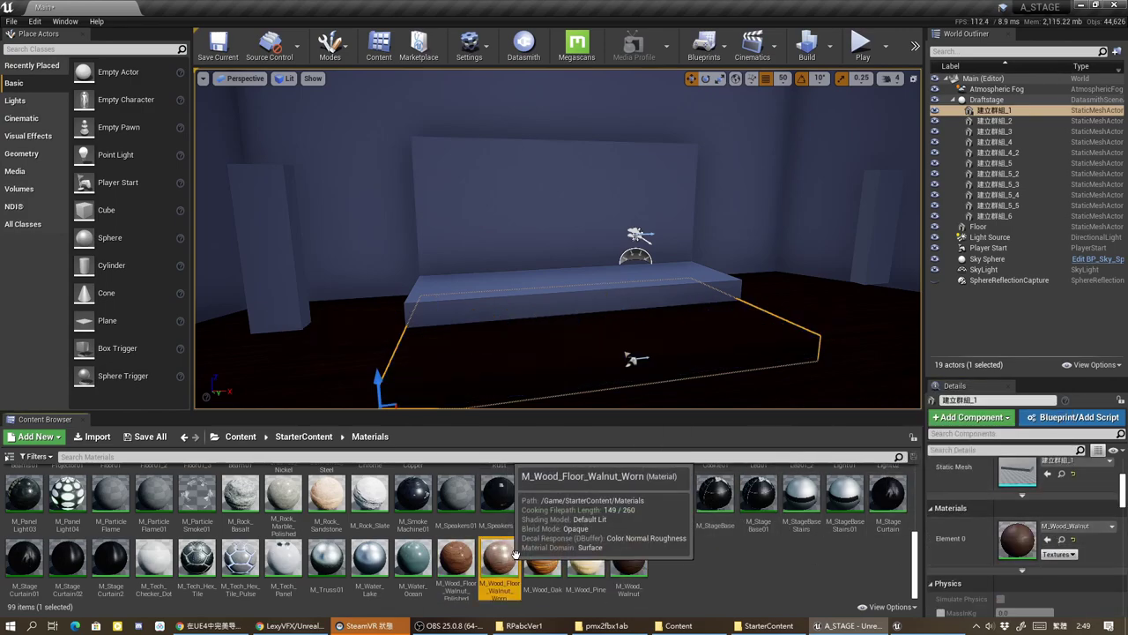
left_click_drag(545, 559, 600, 379)
left_click_drag(628, 557, 573, 335)
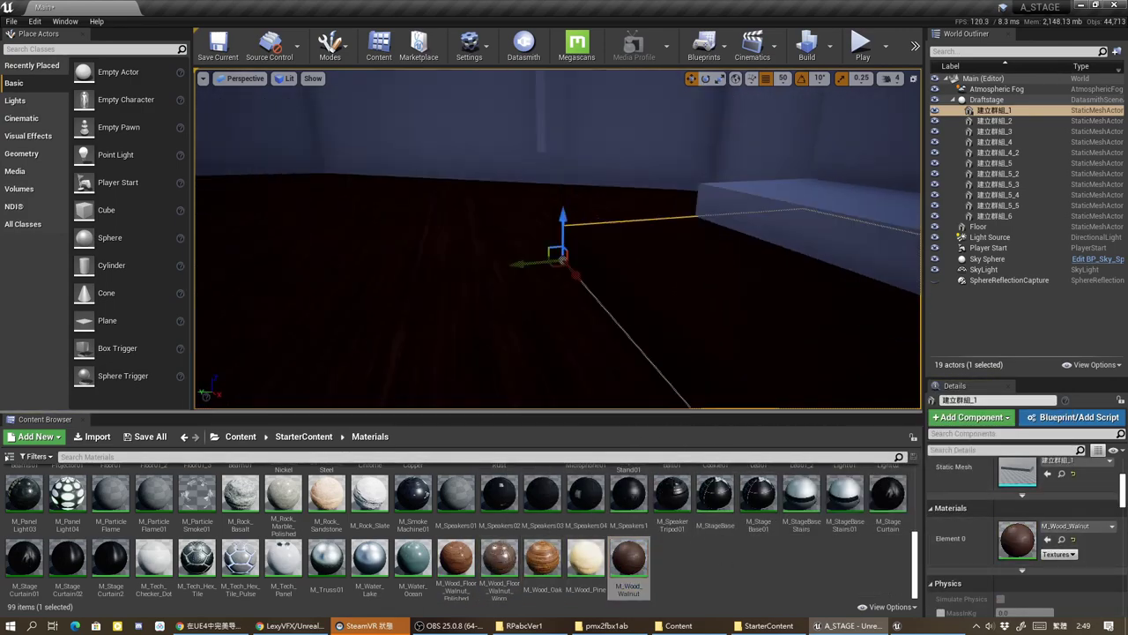
mouse_move(573, 335)
right_mouse_down()
mouse_move(590, 304)
mouse_move(390, 144)
right_mouse_up()
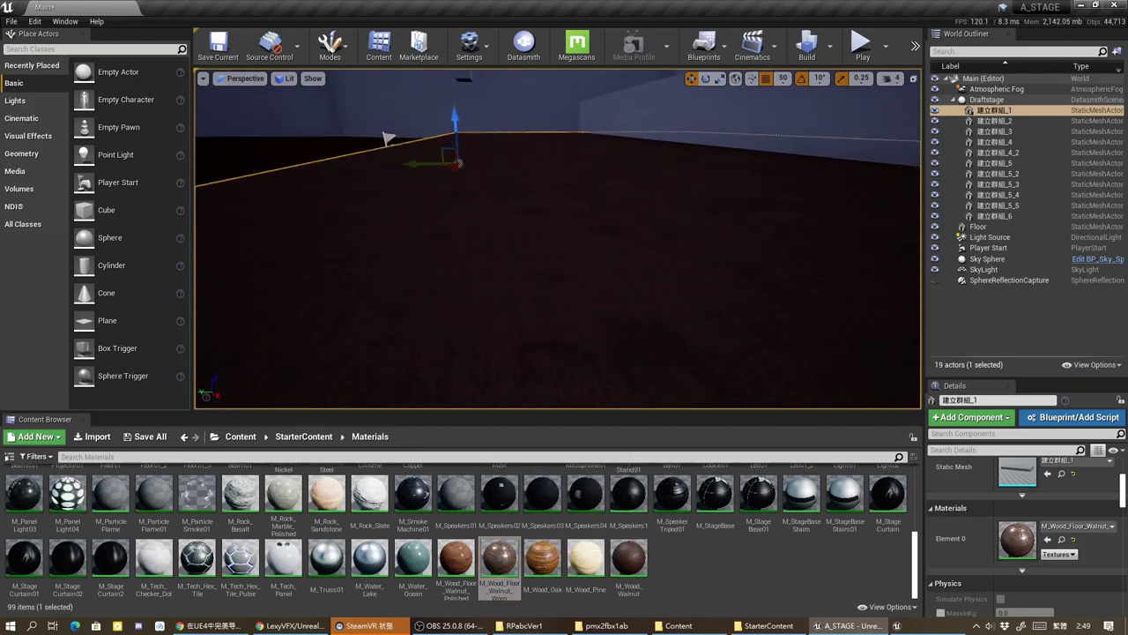
left_click_drag(499, 557, 616, 291)
right_click_drag(617, 265, 600, 229)
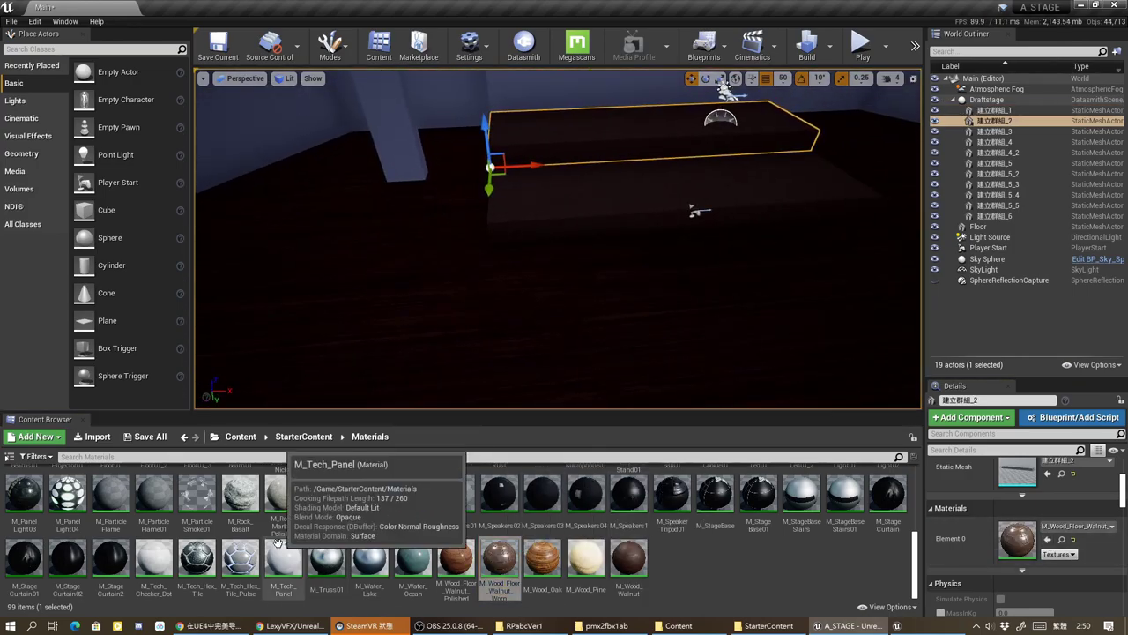
Step: Place a stage curtain mesh from StarterContent Meshes into the scene
left_click(303, 436)
left_click(284, 484)
double_click(288, 496)
scroll(413, 538, "down", 5)
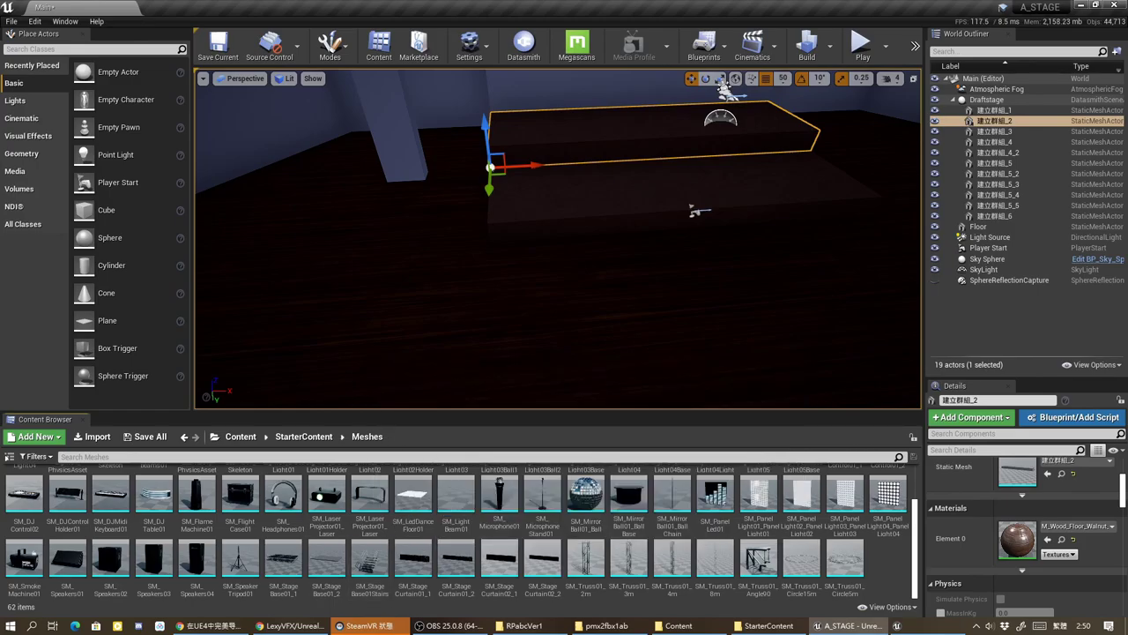
mouse_move(413, 564)
left_mouse_down()
mouse_move(487, 225)
mouse_move(652, 249)
mouse_move(776, 249)
left_mouse_up()
Step: Add more curtain copies along the stage front and check them in perspective
left_click(245, 79)
left_click(256, 99)
scroll(491, 335, "down", 2)
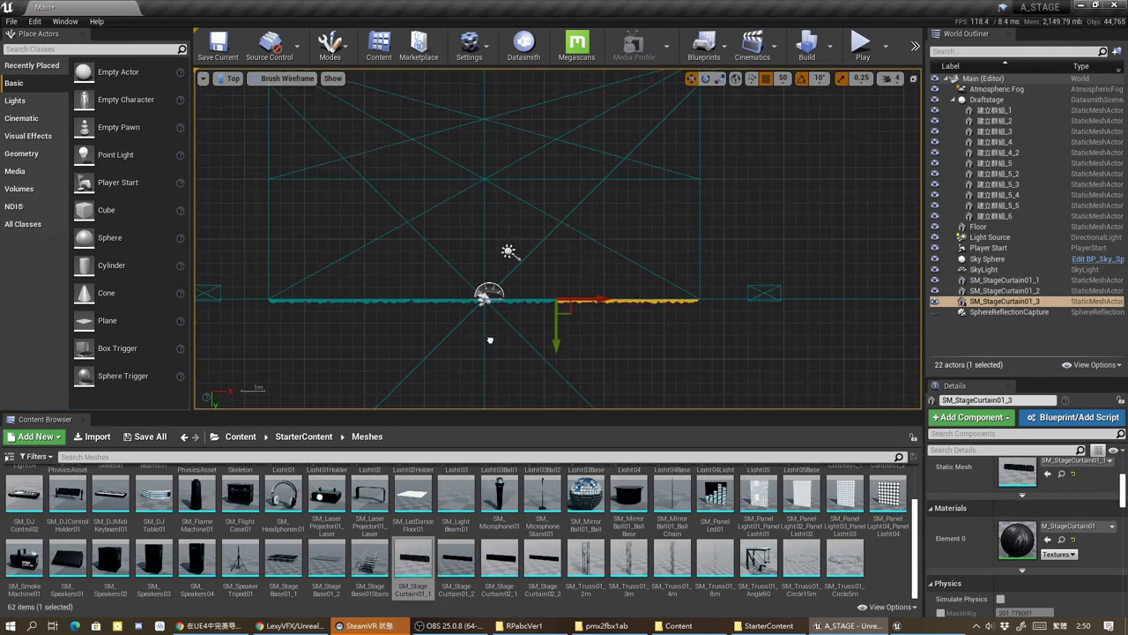
right_click_drag(491, 335, 538, 347)
left_click_drag(456, 564, 302, 287)
key("alt+g")
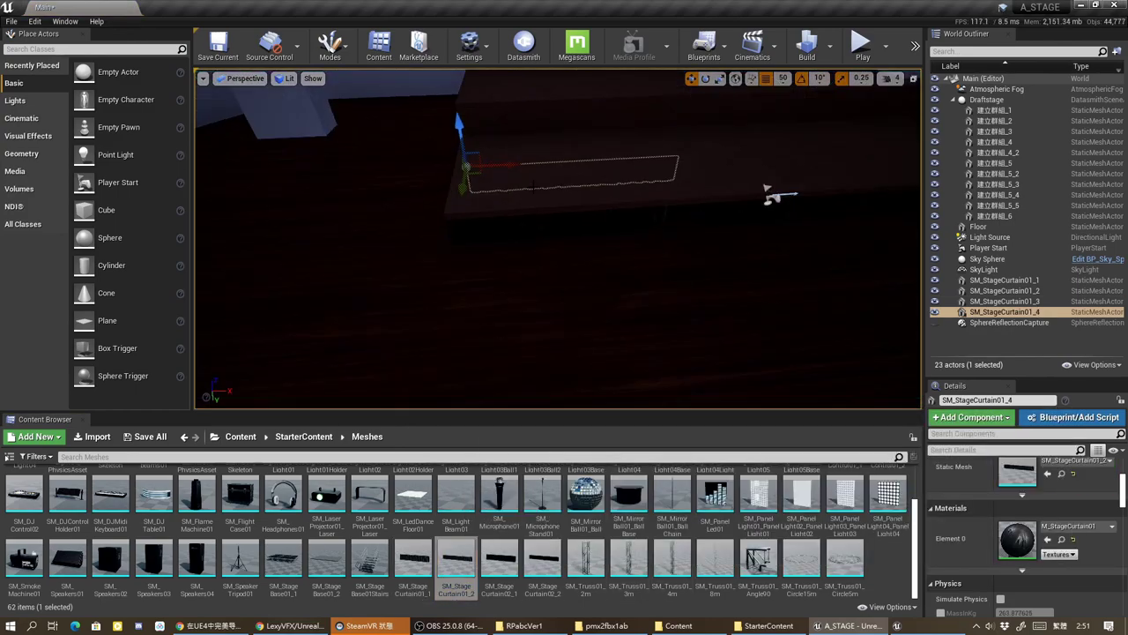
right_click_drag(776, 191, 617, 264)
key("alt+j")
Step: Duplicate a curtain sideways and stretch it along X with 0.0625 scale snap
left_click_drag(318, 284, 564, 284, "alt")
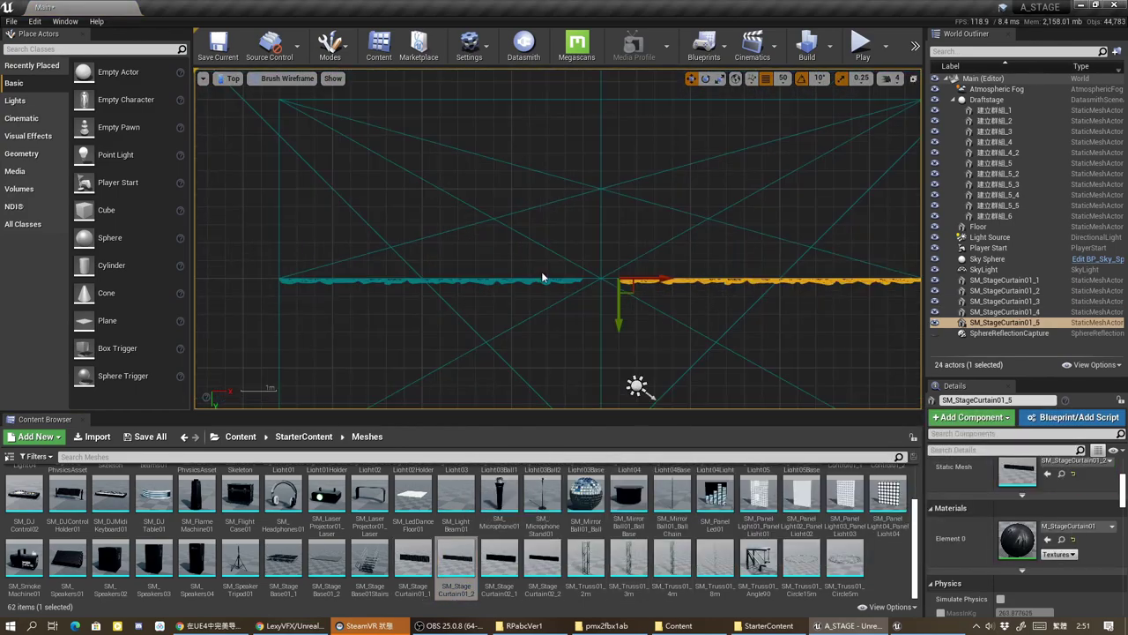
key("r")
left_click_drag(317, 280, 457, 279)
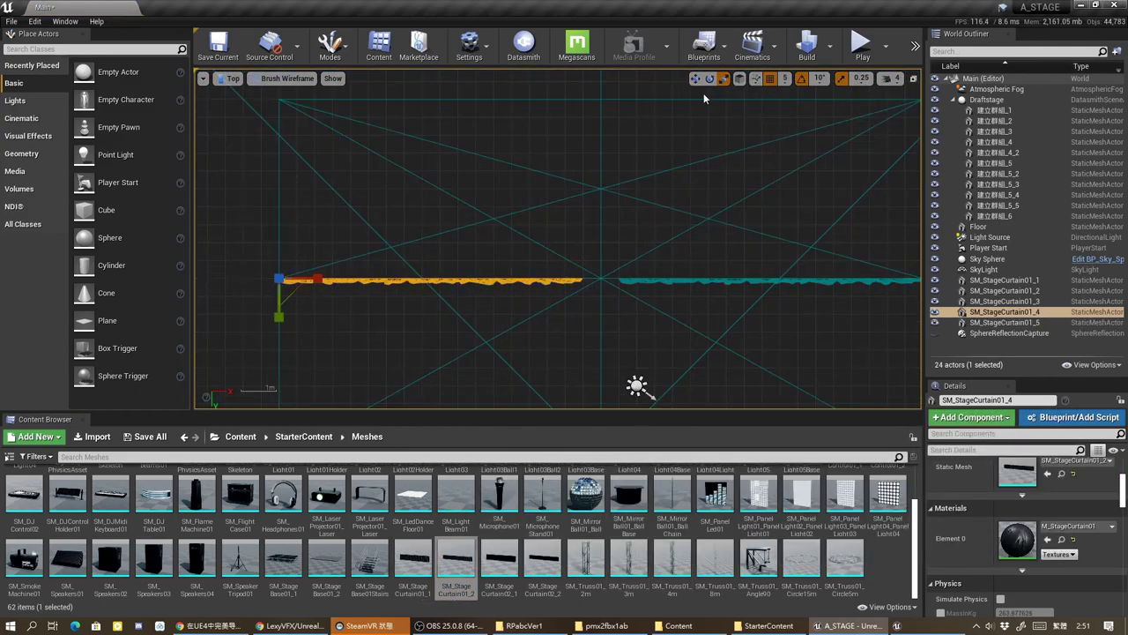
left_click(861, 78)
left_click(872, 171)
left_click(861, 78)
left_click(873, 186)
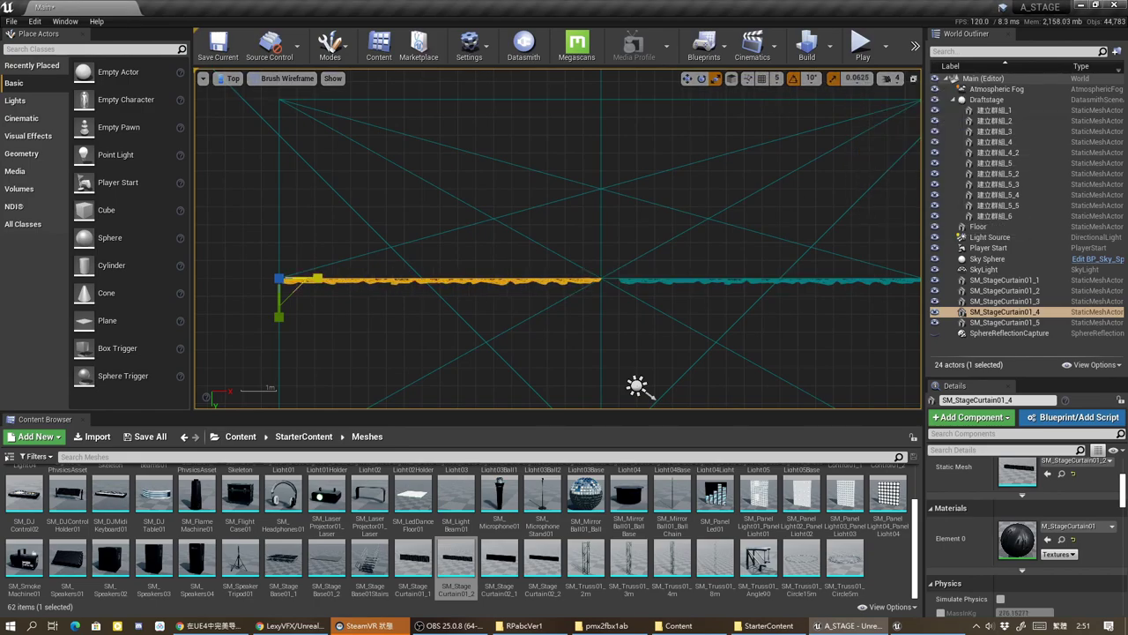
Step: Inspect each of the five curtain pieces and the backdrop panel in perspective
double_click(1004, 322)
key("alt+g")
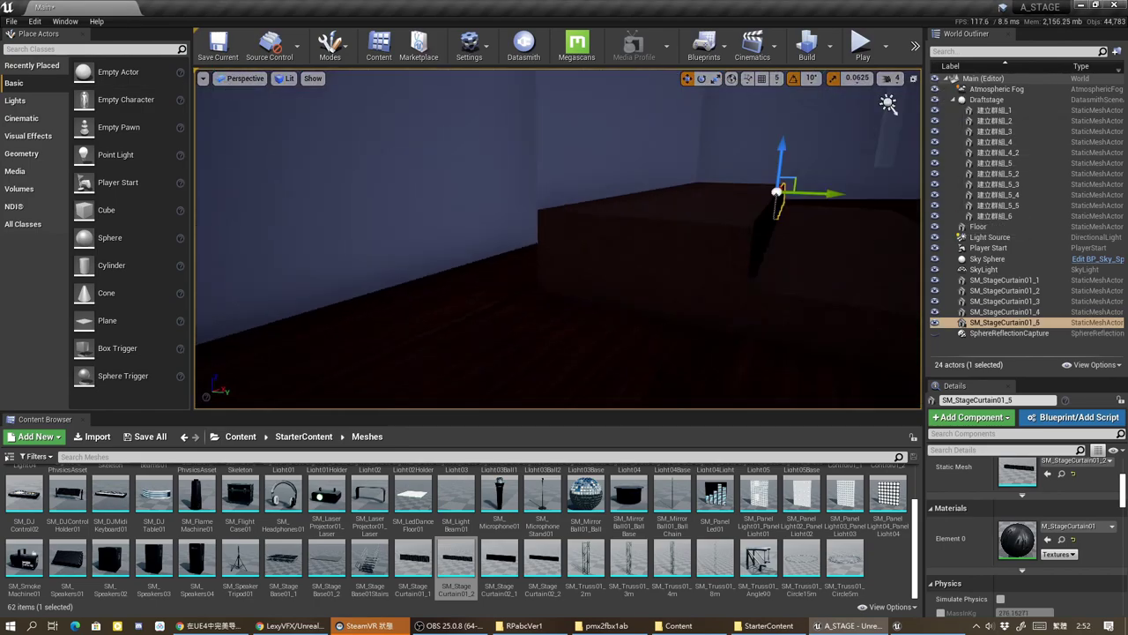
left_click(749, 243)
left_click(743, 239)
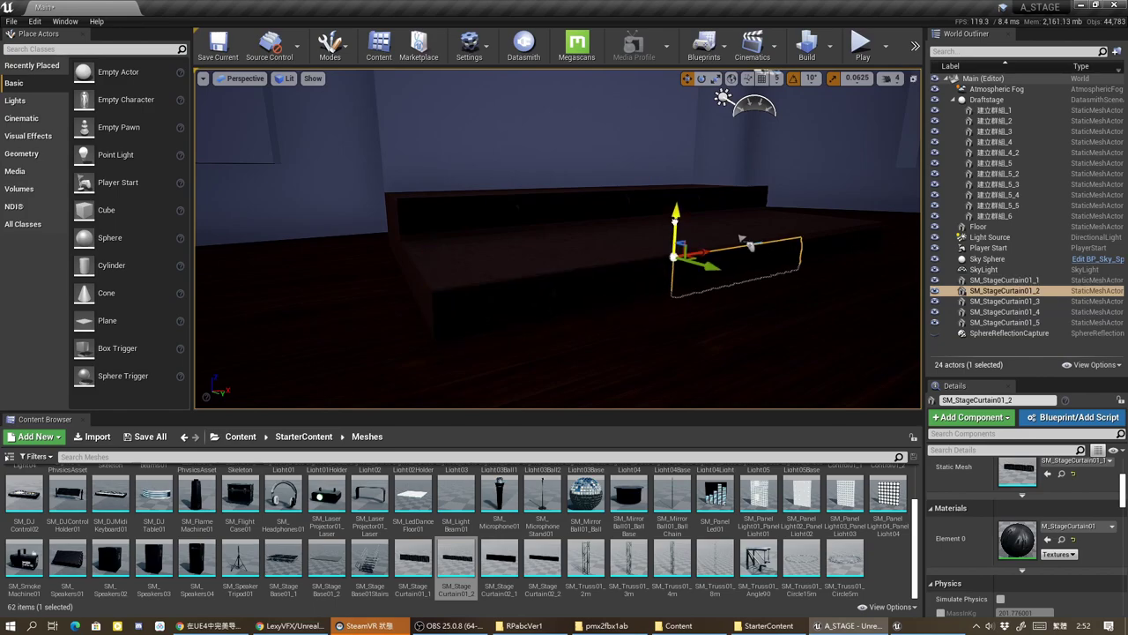
right_click_drag(675, 220, 344, 276)
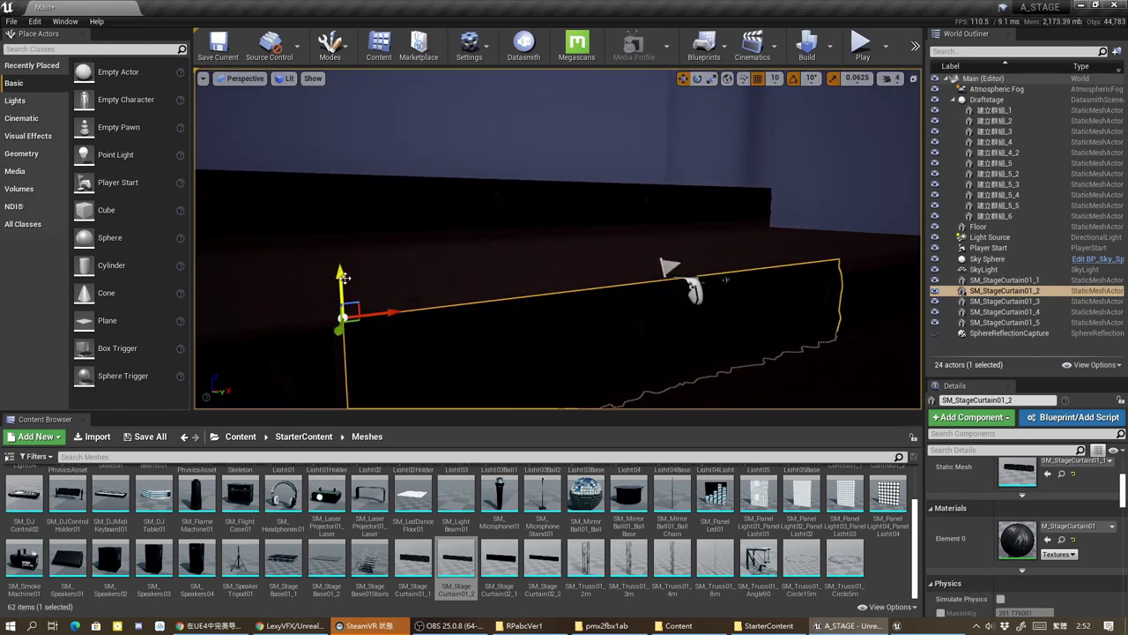
left_click(352, 291)
left_click(229, 247)
mouse_move(229, 246)
right_mouse_down()
mouse_move(597, 282)
mouse_move(564, 264)
right_mouse_up()
left_click(529, 221)
Step: Place the animated RPabcVer1 character from mmdfbximport onto the stage
mouse_move(529, 220)
right_mouse_down()
mouse_move(720, 364)
mouse_move(648, 370)
right_mouse_up()
left_click(240, 436)
double_click(415, 489)
left_click_drag(68, 489, 613, 291)
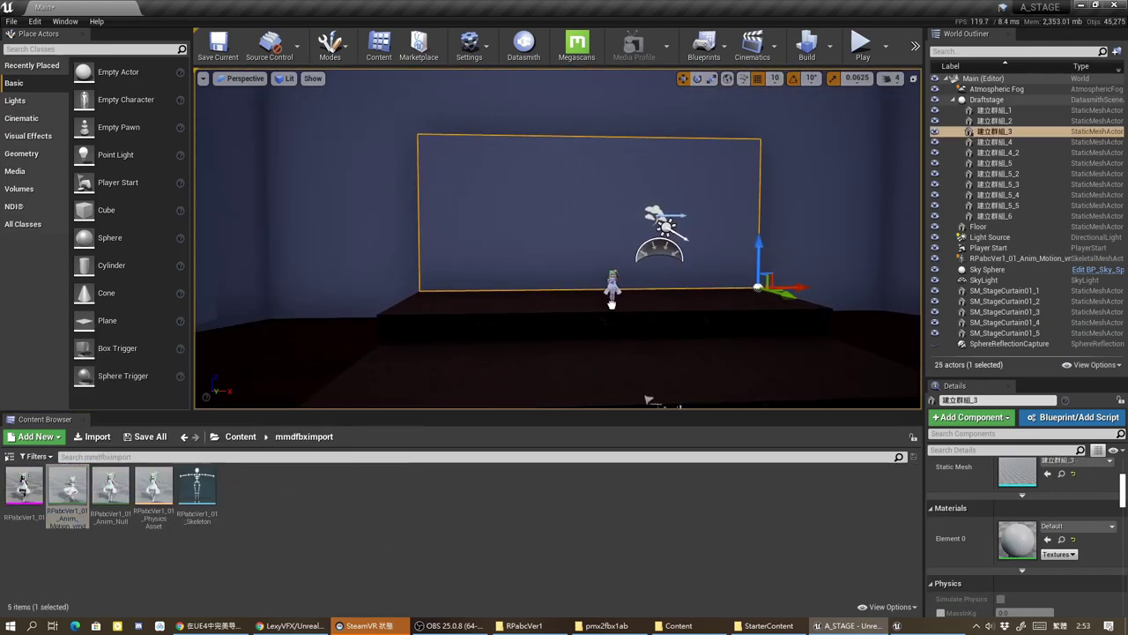
Step: Check the character from top and side views and select the Player Start
key("alt+j")
scroll(484, 292, "down", 3)
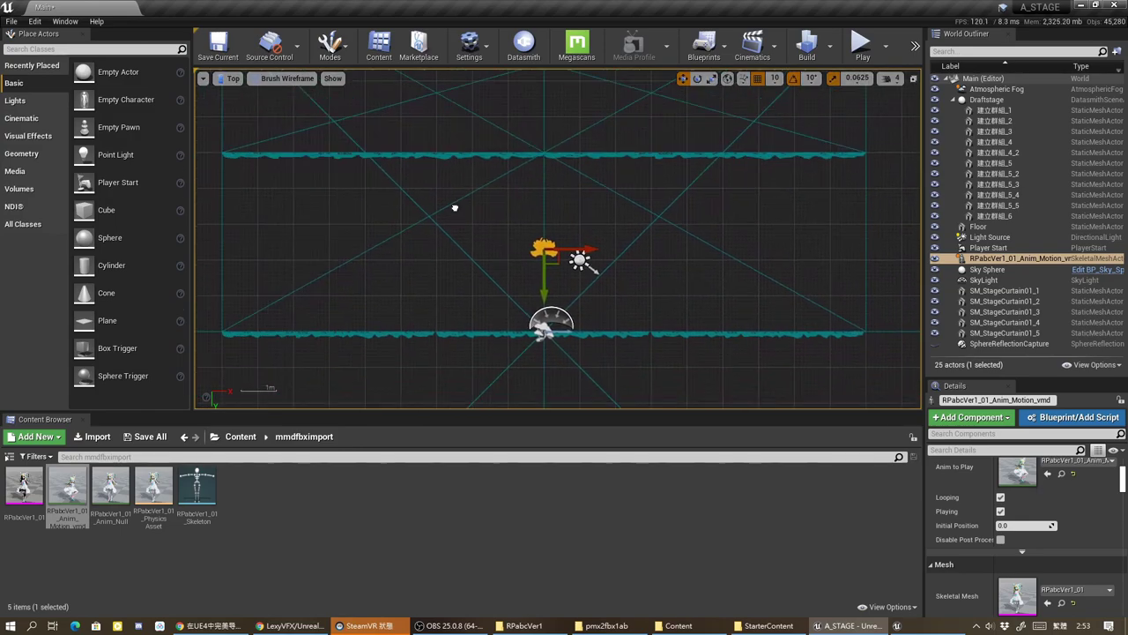
key("alt+k")
scroll(556, 329, "up", 5)
left_click(491, 302)
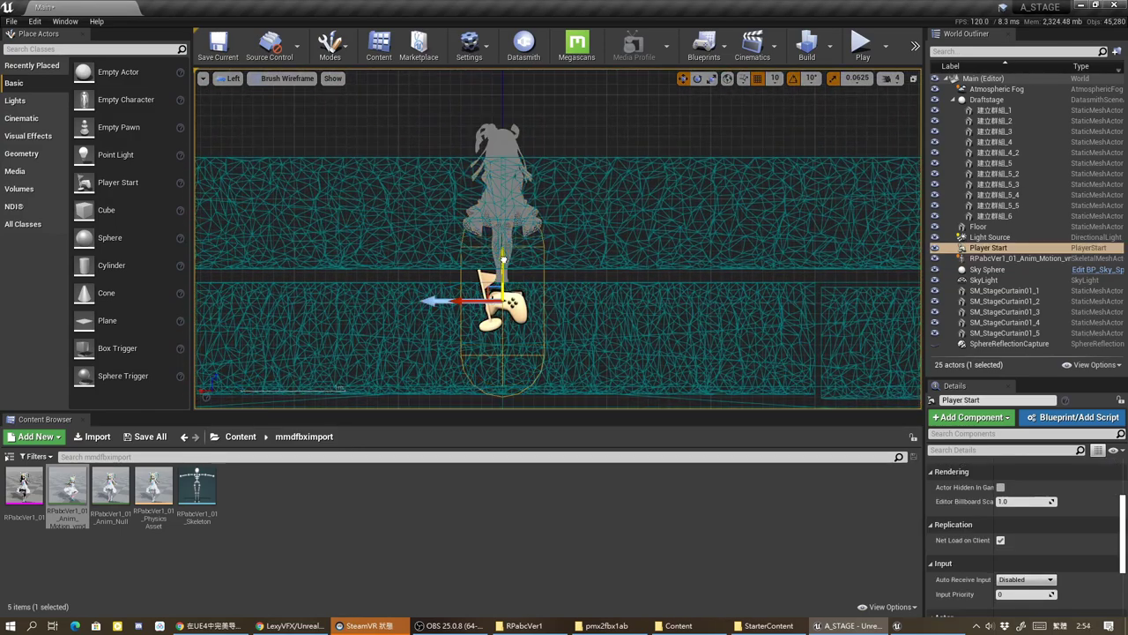
key("alt+g")
right_click_drag(627, 287, 557, 284)
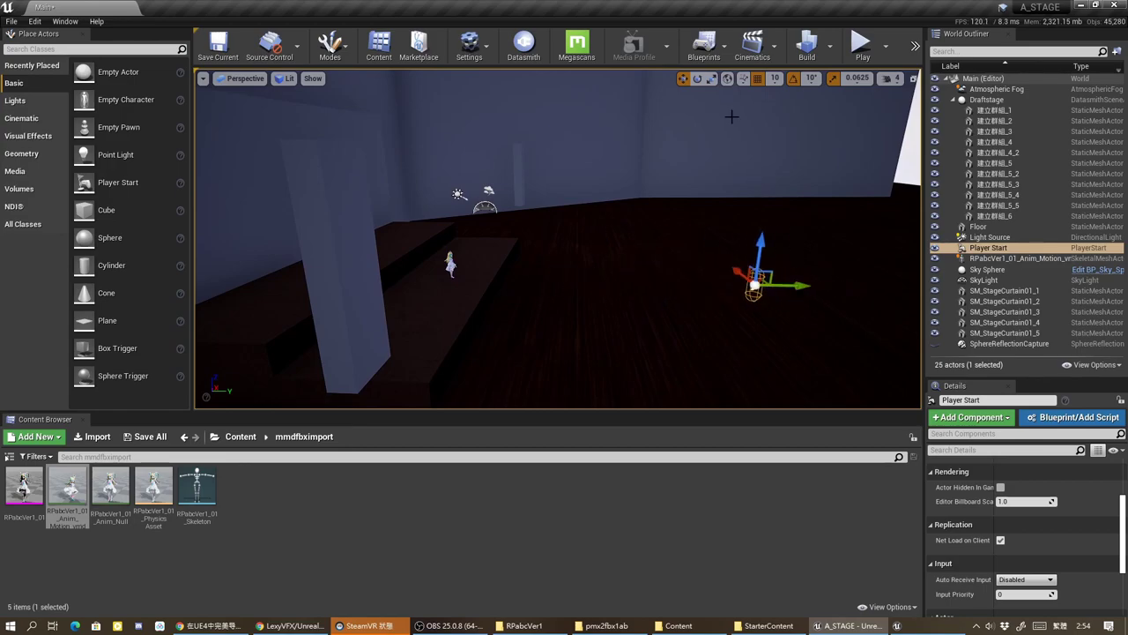
Step: Turn the Player Start 50° toward the stage, raise it, and test-play
left_click(697, 79)
left_click_drag(719, 298, 793, 298)
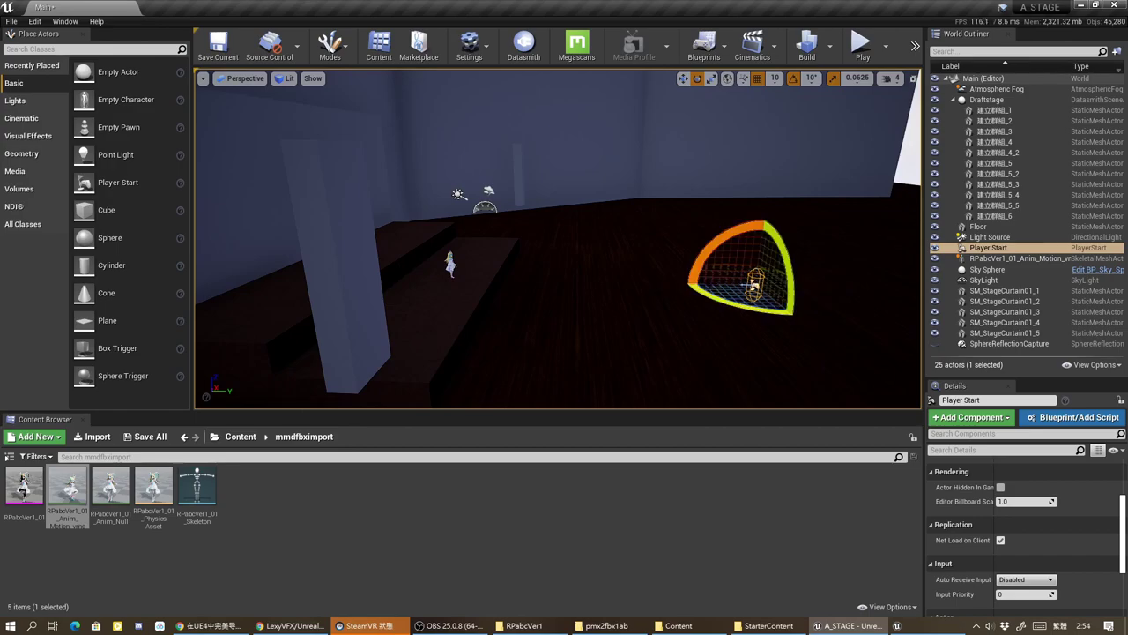
left_click(683, 80)
left_click_drag(763, 246, 766, 203)
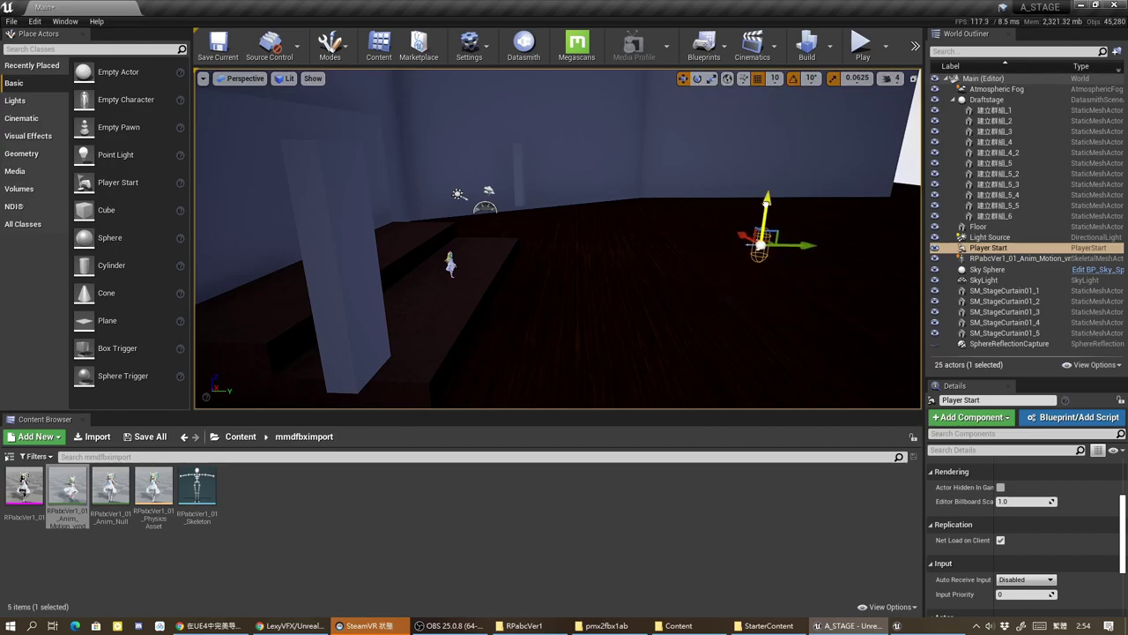
left_click_drag(564, 265, 528, 300)
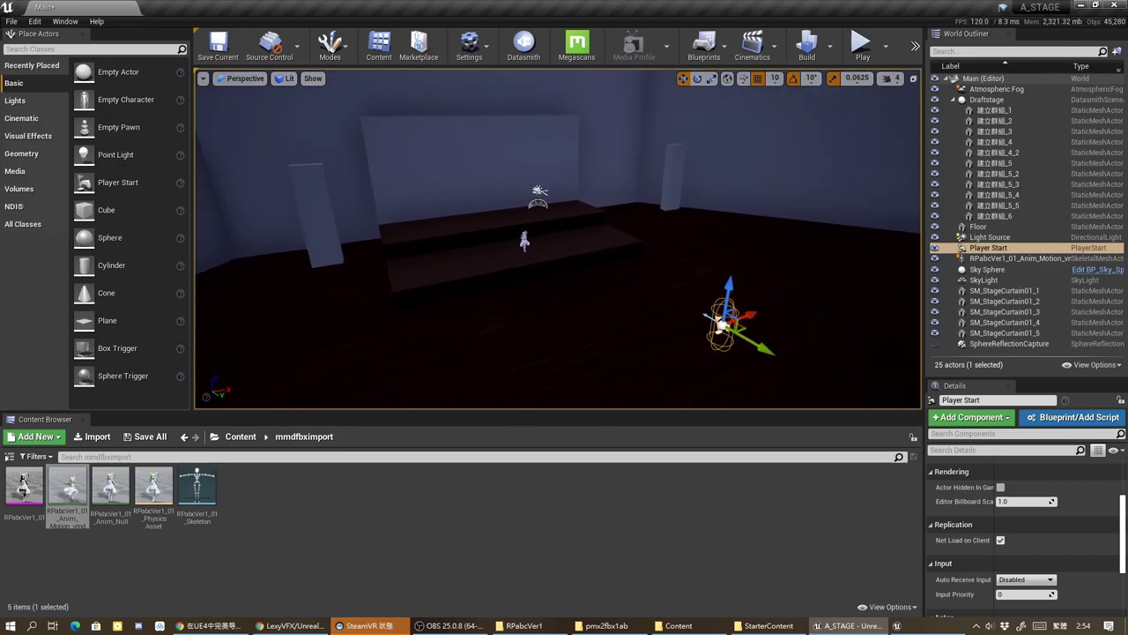
left_click(860, 44)
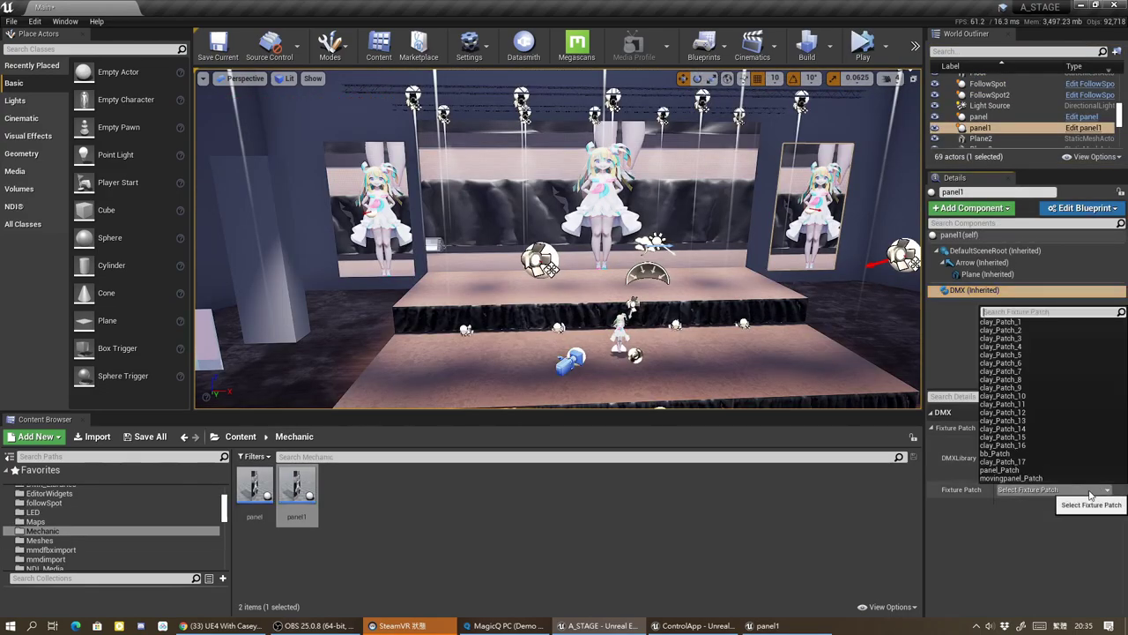
Step: Set panel1's DMX Fixture Patch to panel_Patch and open the A_Stage DMX library
left_click(1050, 474)
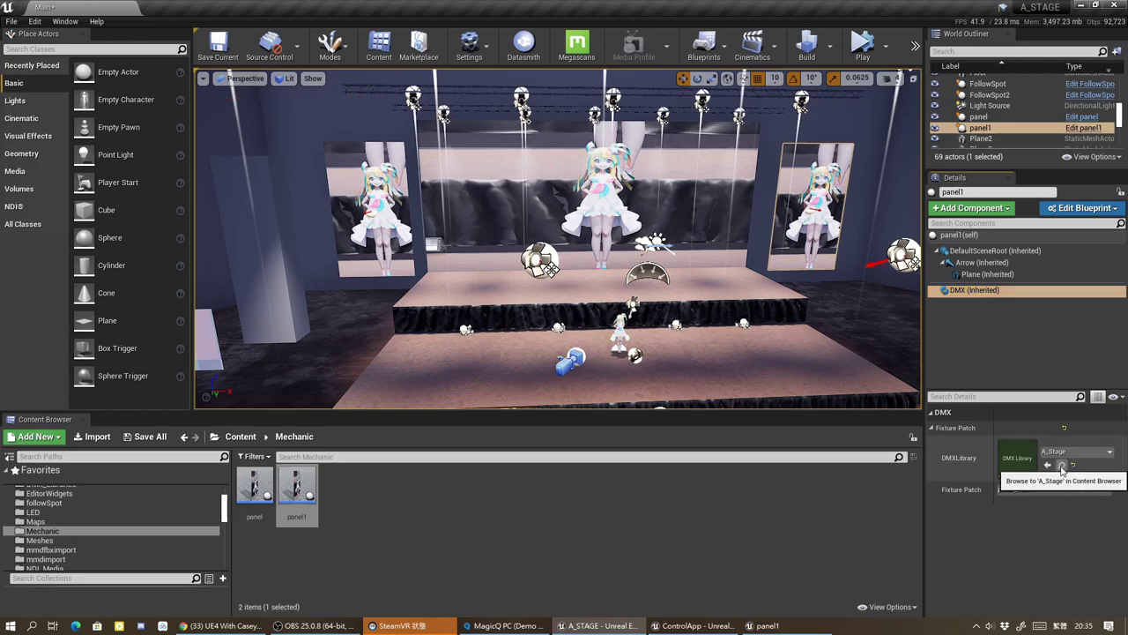
left_click(1060, 464)
double_click(256, 498)
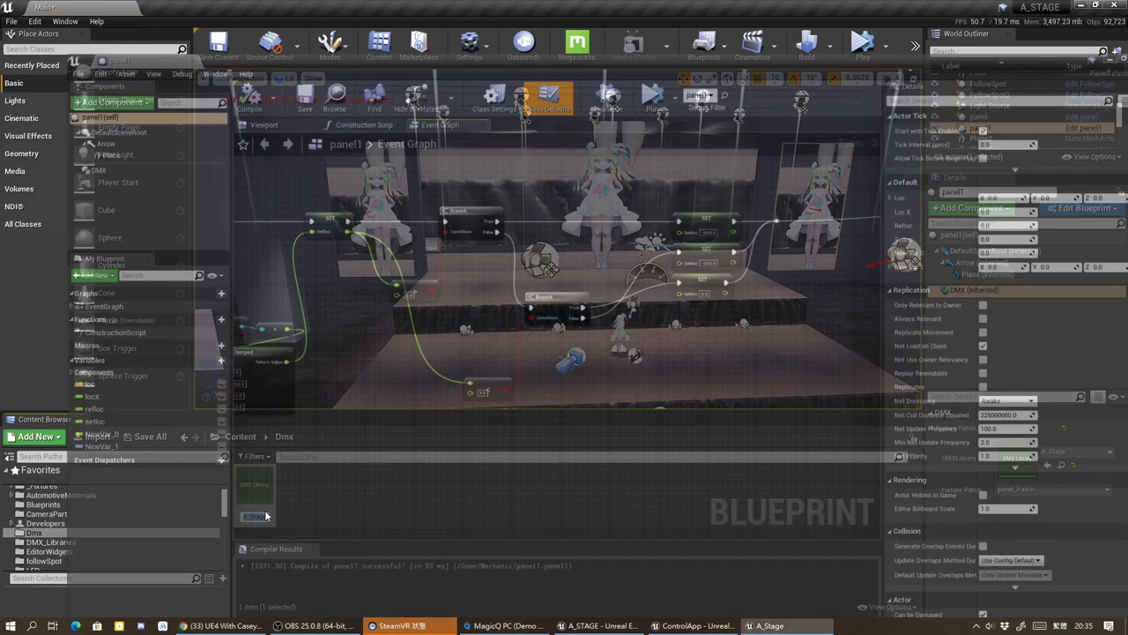
Step: Snap the DMX library to the right half with the level editor on the left, widening the viewport
key("super+Right")
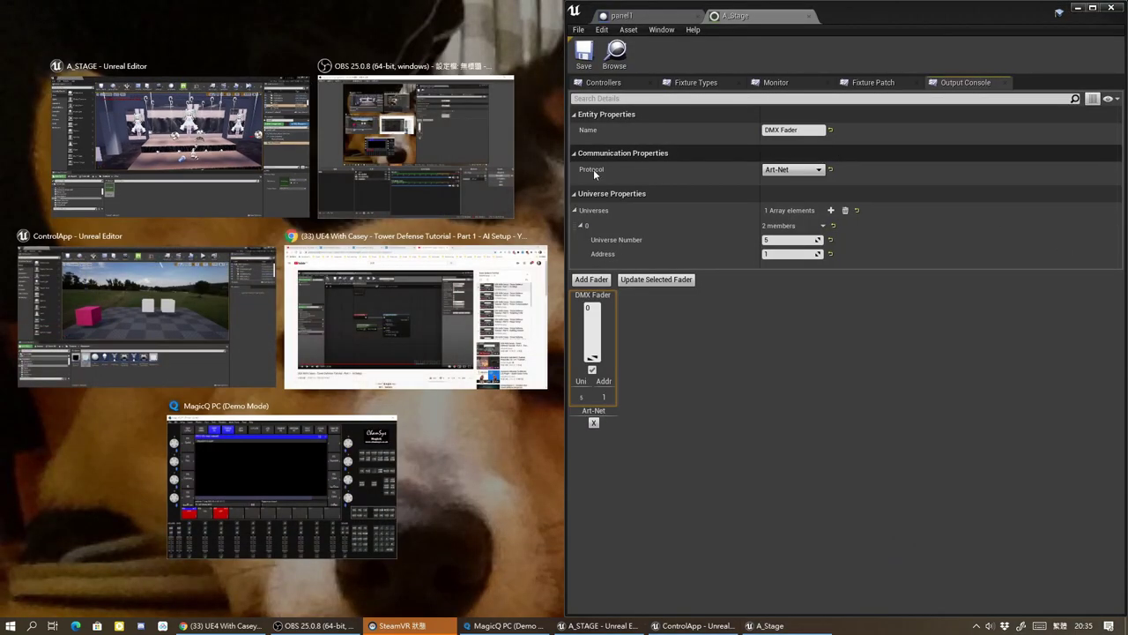
left_click(163, 136)
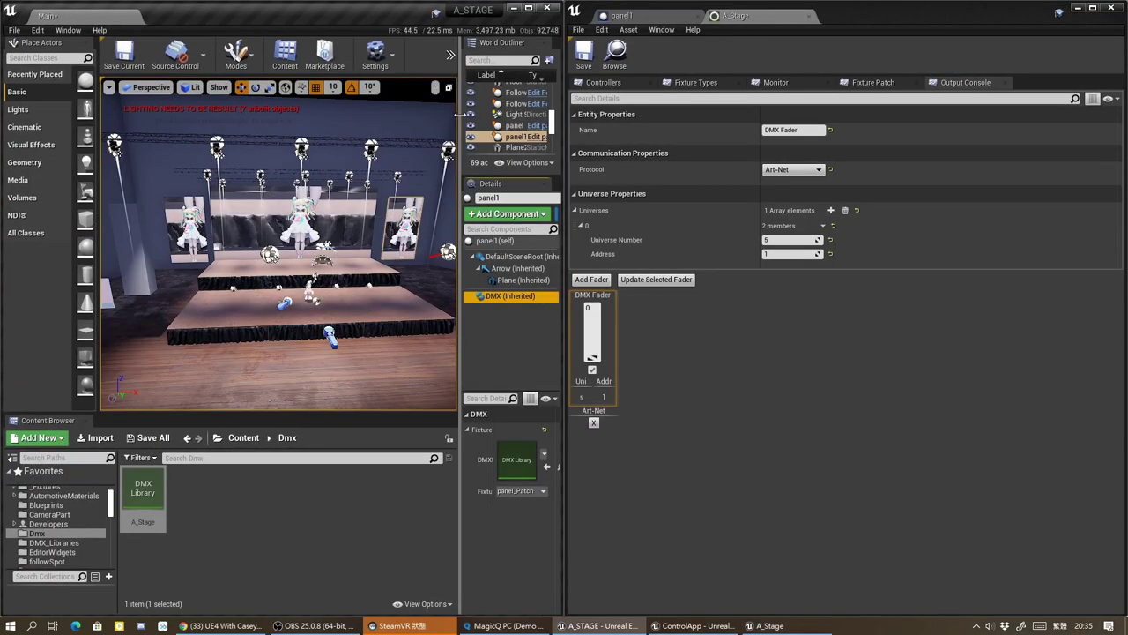
left_click_drag(457, 114, 514, 113)
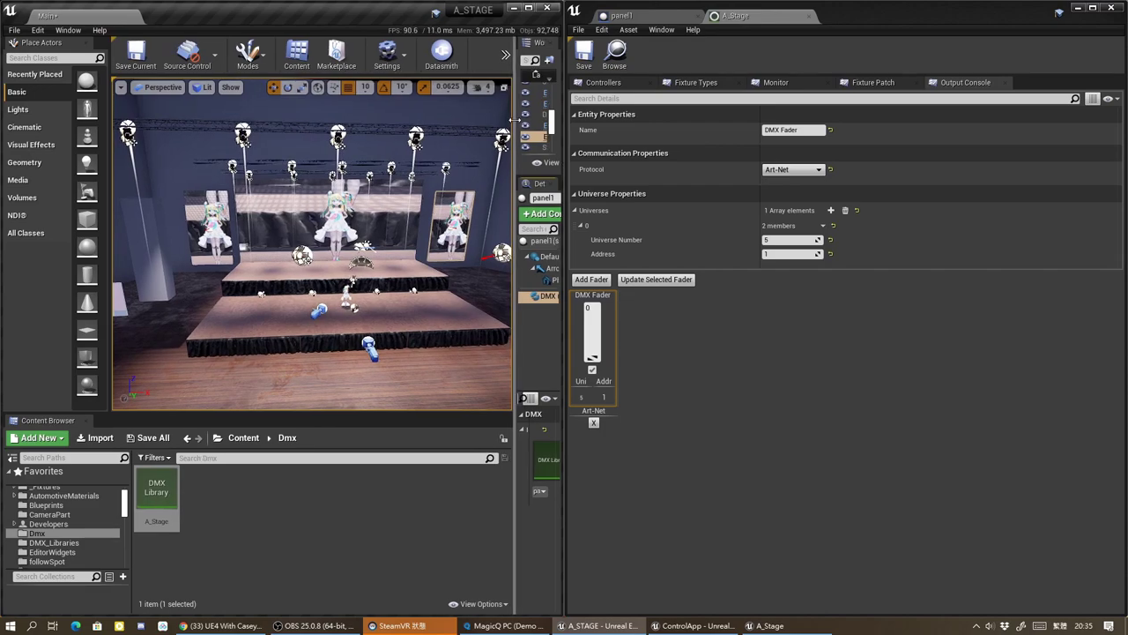
left_click(504, 56)
Step: Play the level and push the Art-Net DMX Fader (universe 5, address 1) to 255
mouse_move(547, 168)
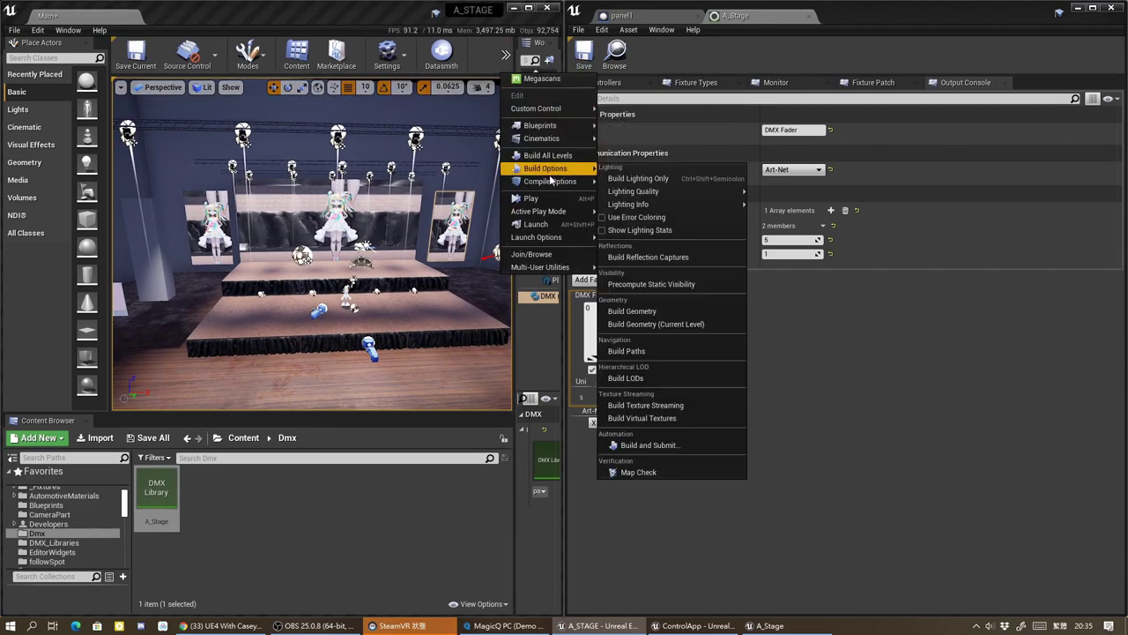
left_click(531, 198)
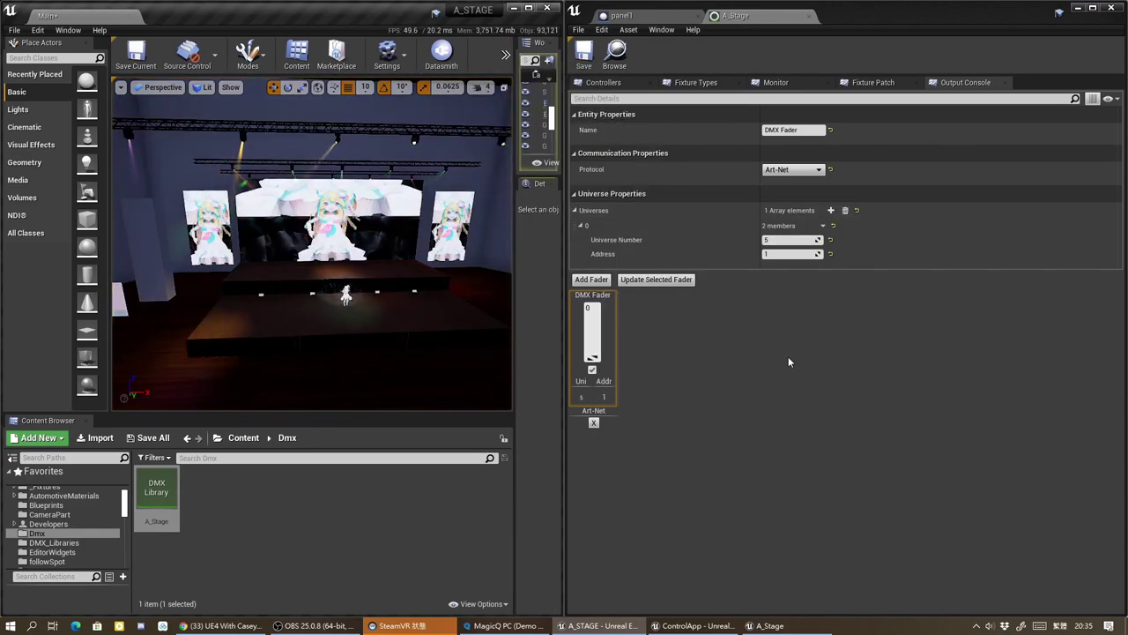
left_click(595, 356)
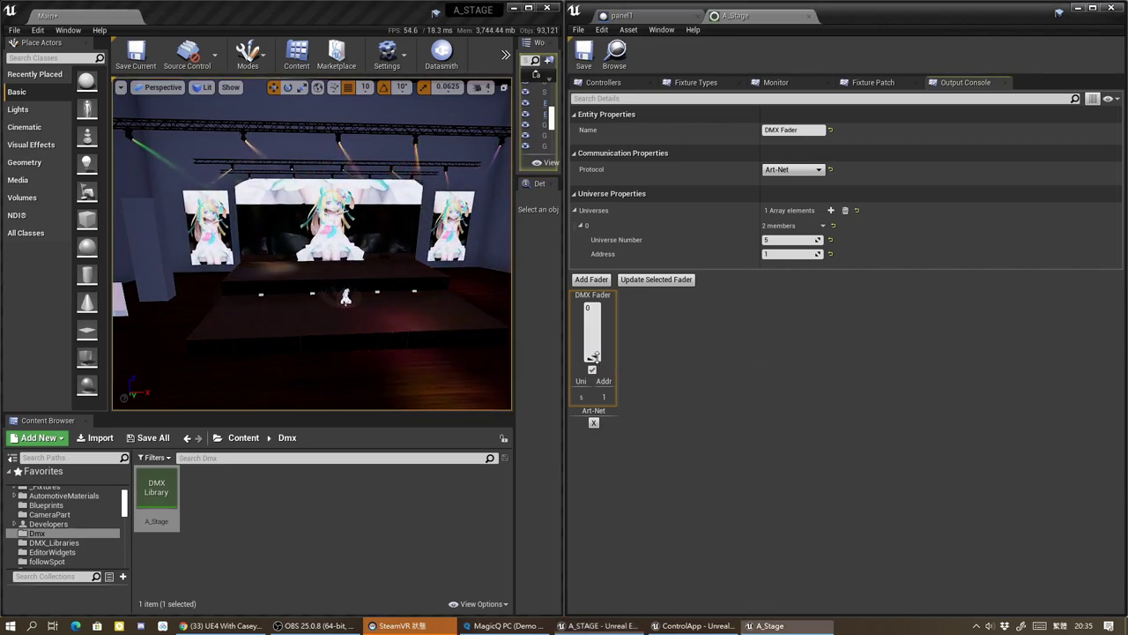
left_click_drag(596, 356, 592, 354)
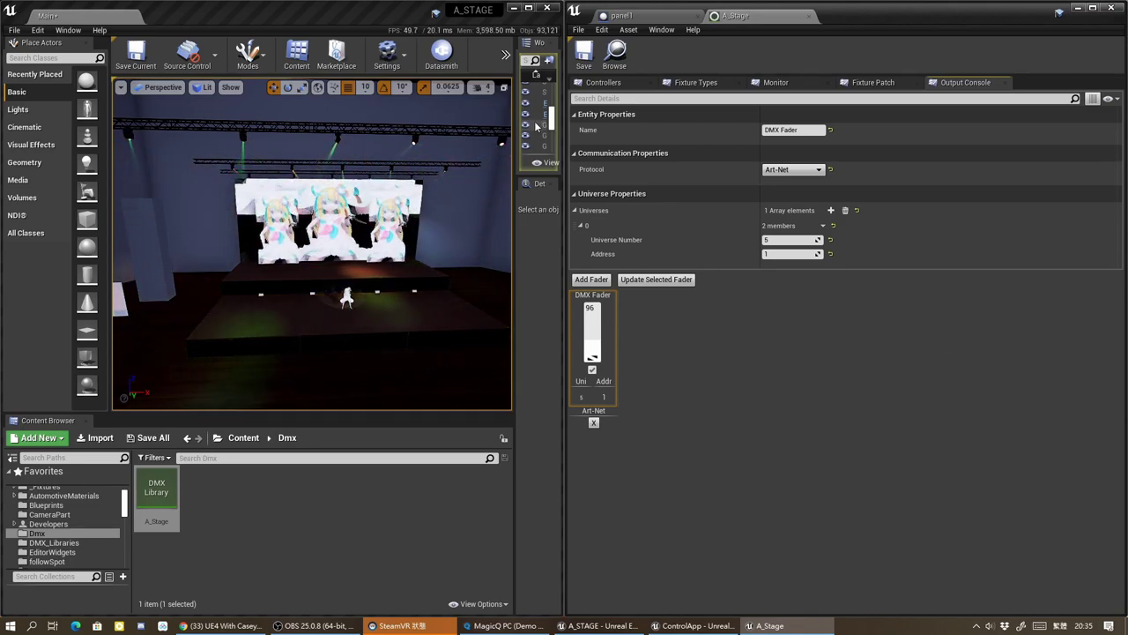
left_click_drag(598, 331, 596, 295)
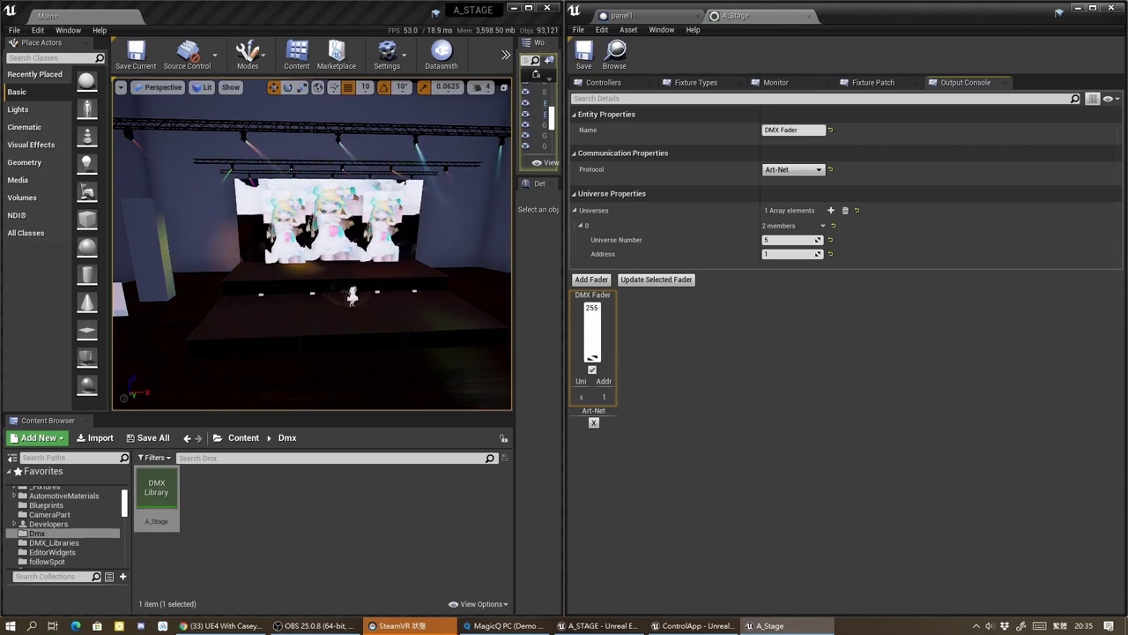